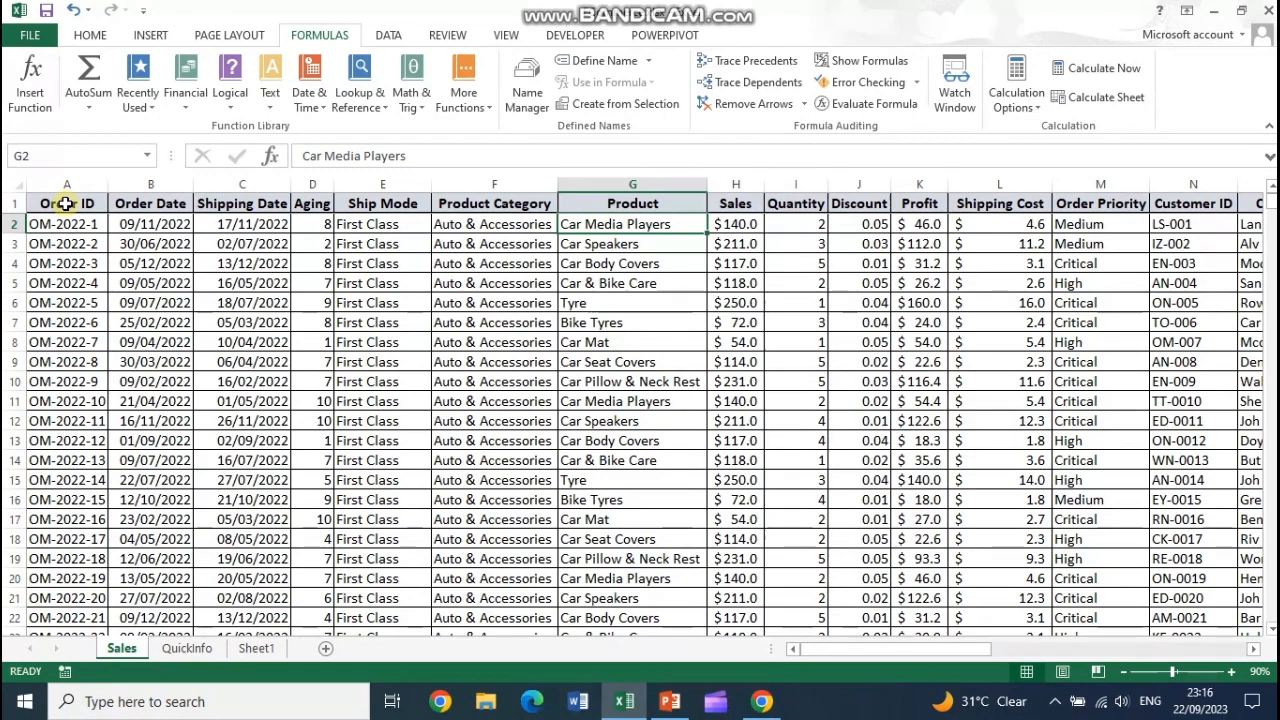
- Review the columns of the Sales sheet, from Order ID across to Customer Name
{"action": "left_click_drag", "start_coordinate": [787, 652], "coordinate": [879, 646]}
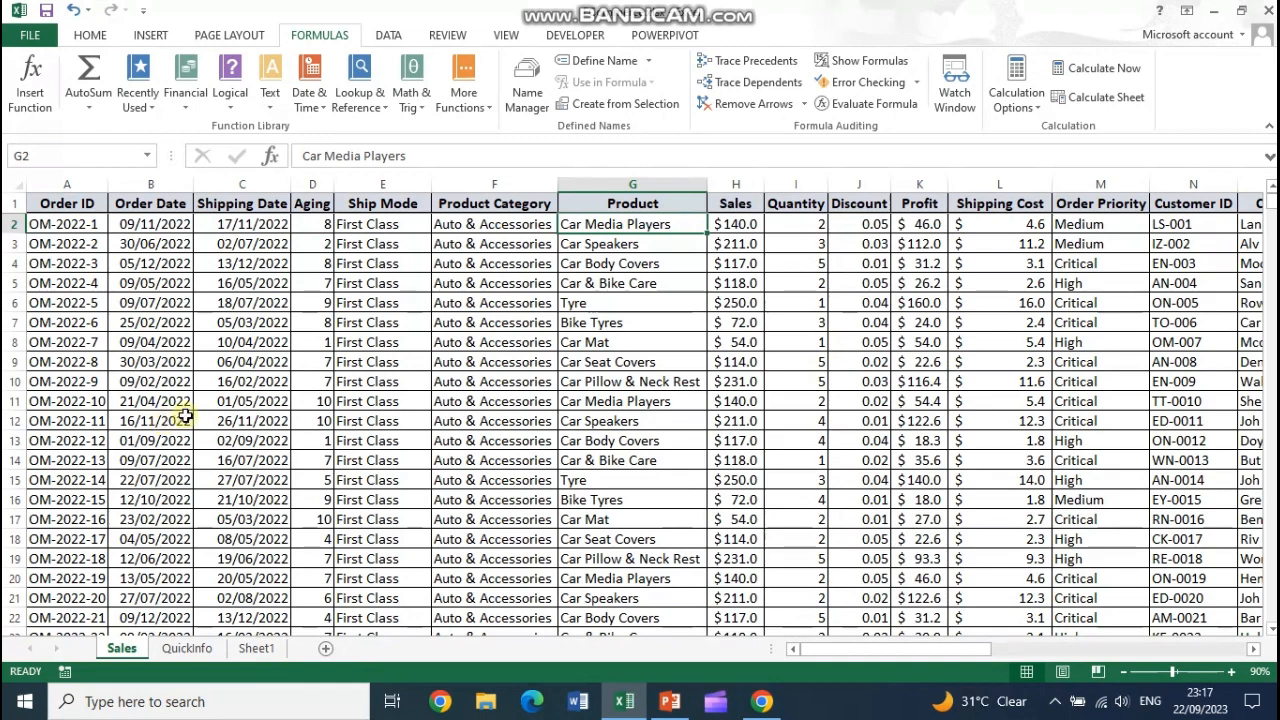
{"action": "mouse_move", "coordinate": [860, 655]}
{"action": "left_mouse_down"}
{"action": "mouse_move", "coordinate": [1135, 653]}
{"action": "mouse_move", "coordinate": [860, 653]}
{"action": "left_mouse_up"}
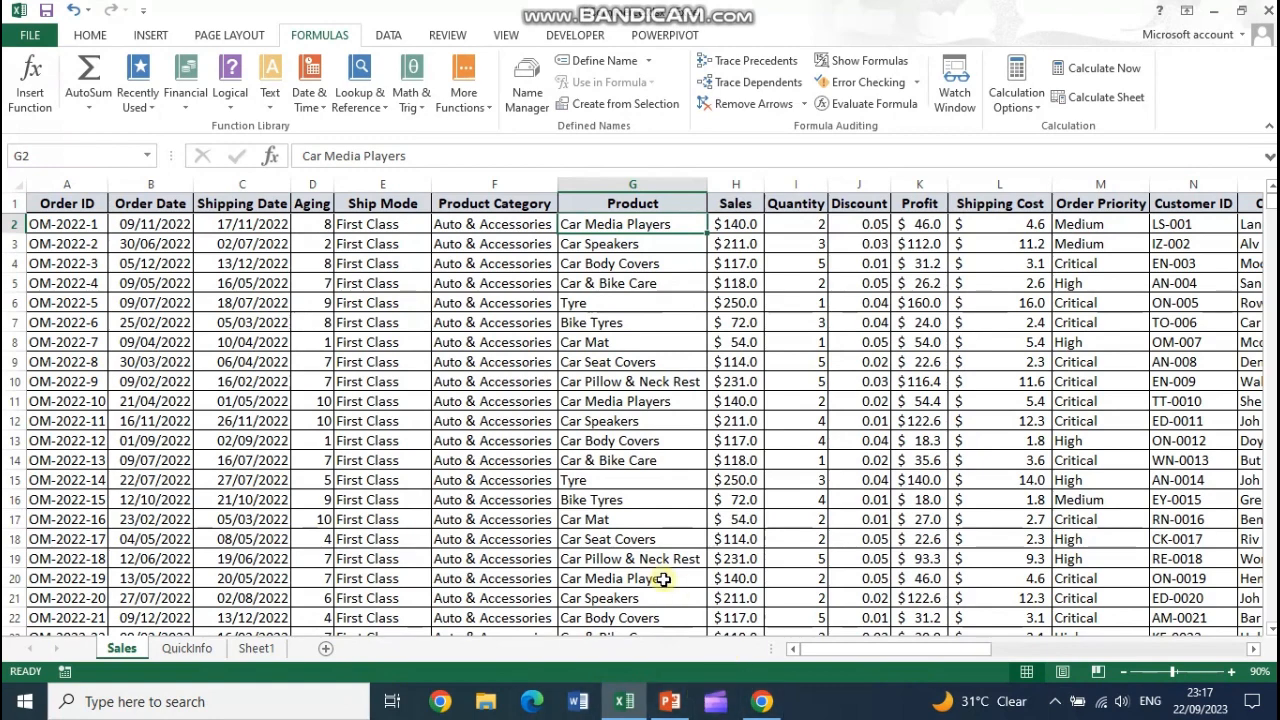
{"action": "left_click_drag", "start_coordinate": [835, 650], "coordinate": [922, 652]}
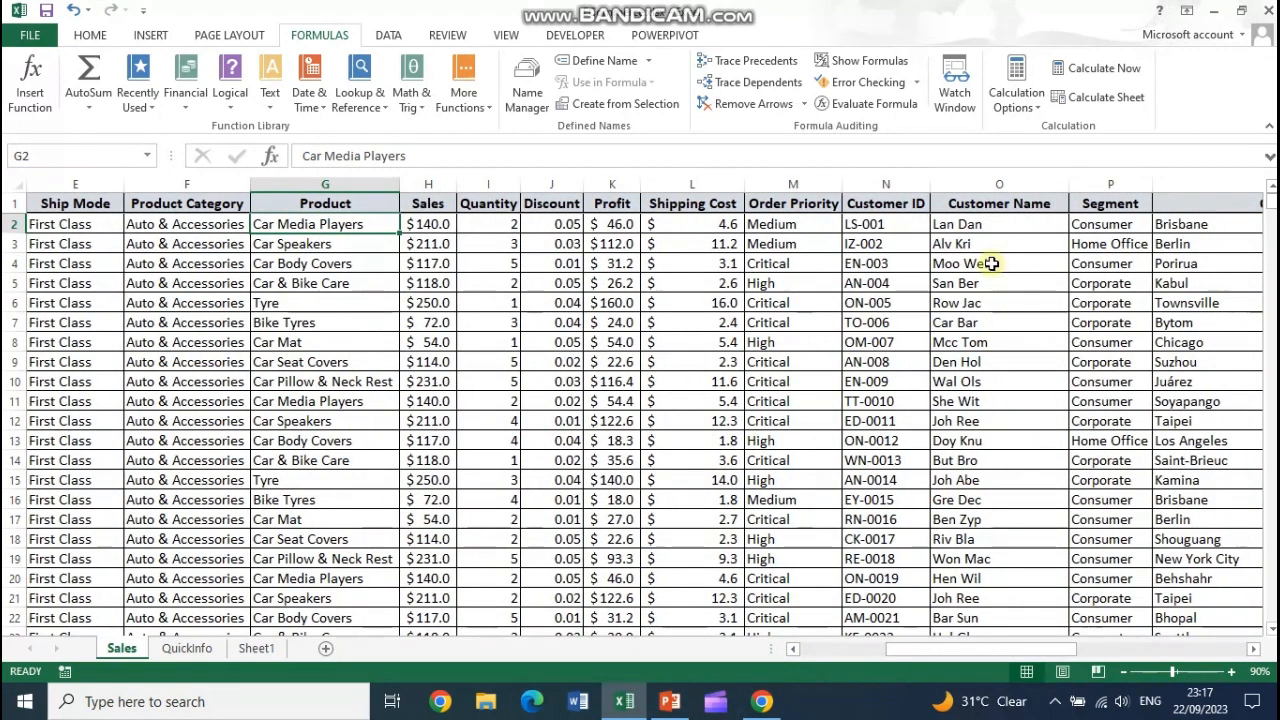
{"action": "left_click_drag", "start_coordinate": [948, 224], "coordinate": [960, 500]}
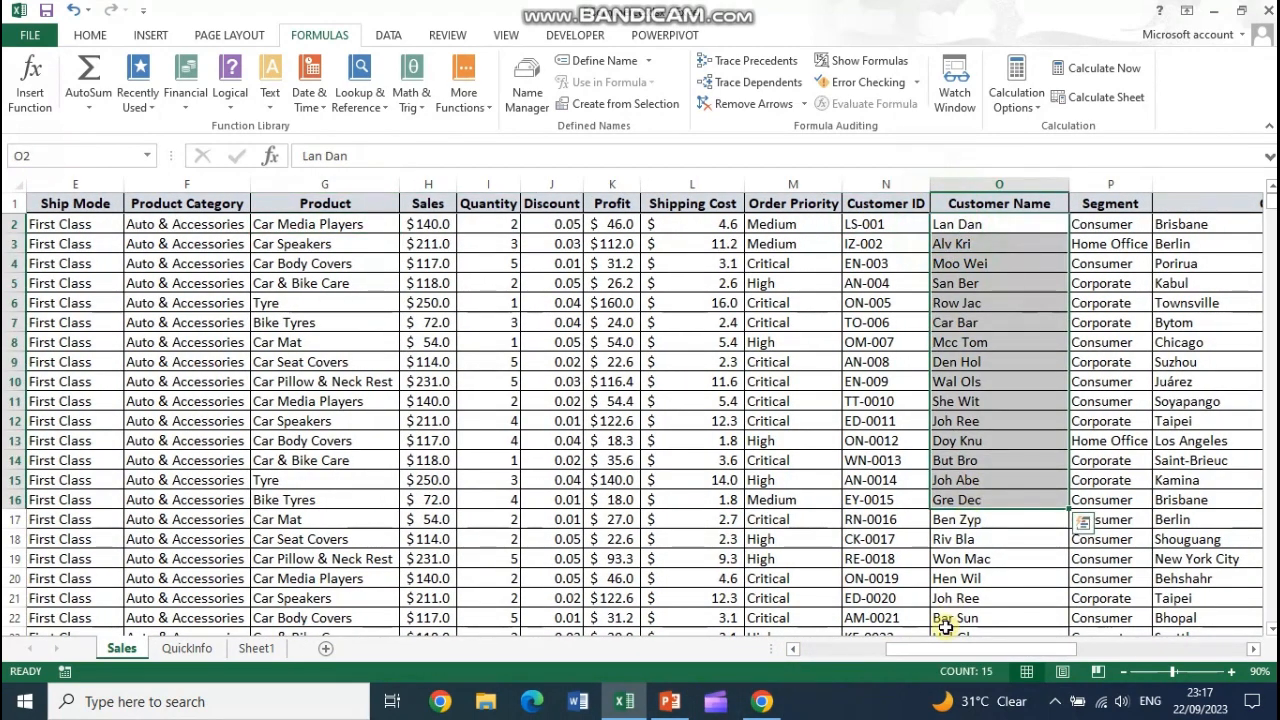
{"action": "left_click_drag", "start_coordinate": [1014, 651], "coordinate": [928, 651]}
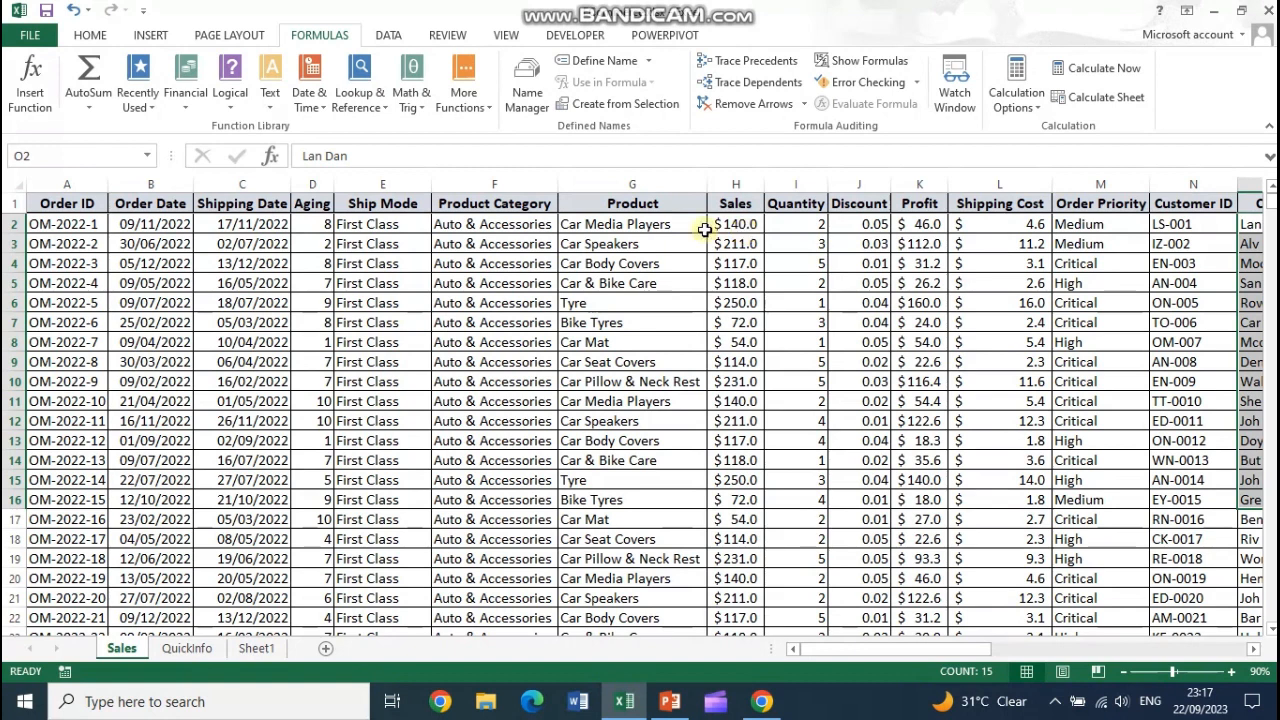
{"action": "left_click", "coordinate": [650, 228]}
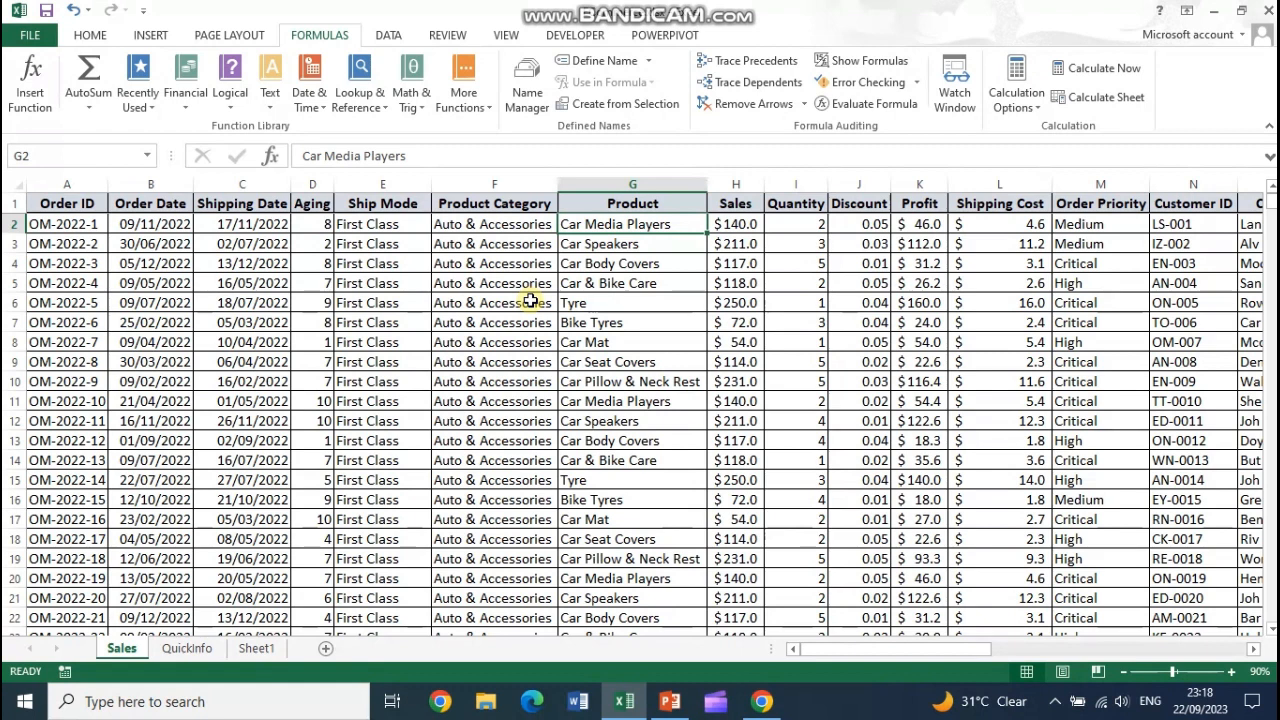
- Open the QuickInfo sheet and review the layout of its TOTAL SALES table
{"action": "left_click", "coordinate": [192, 650]}
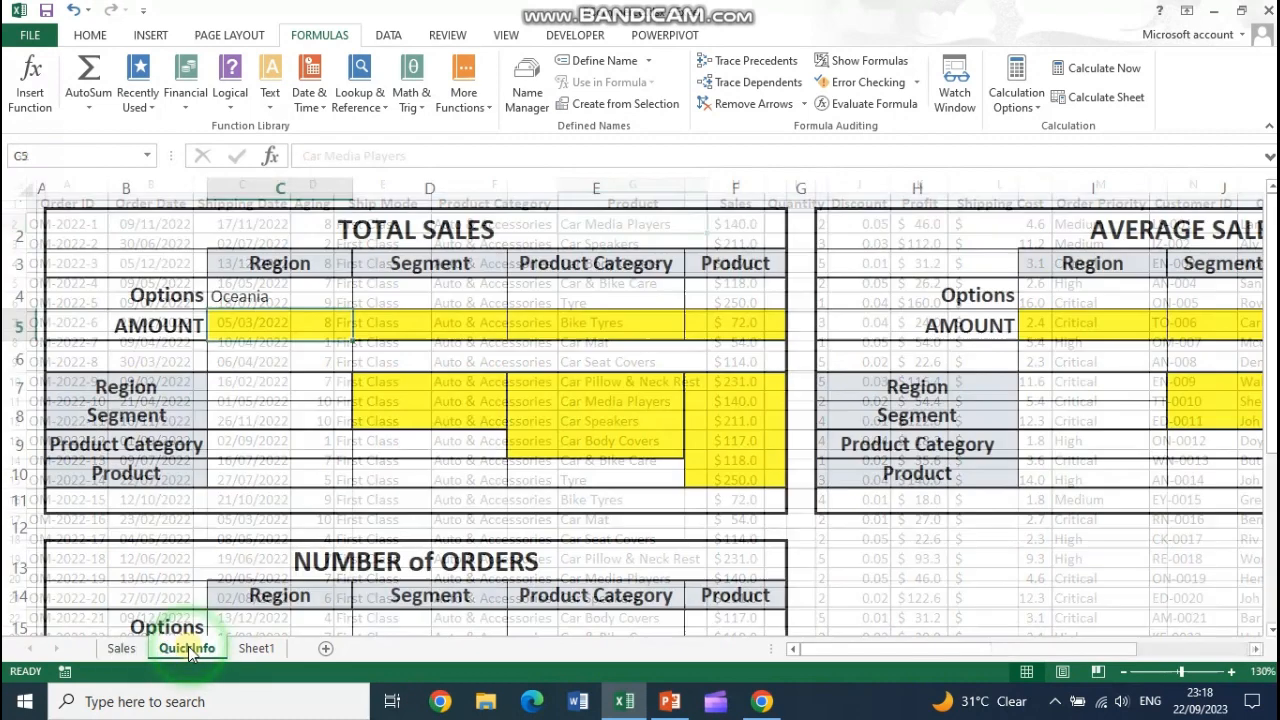
{"action": "left_click_drag", "start_coordinate": [284, 232], "coordinate": [282, 462]}
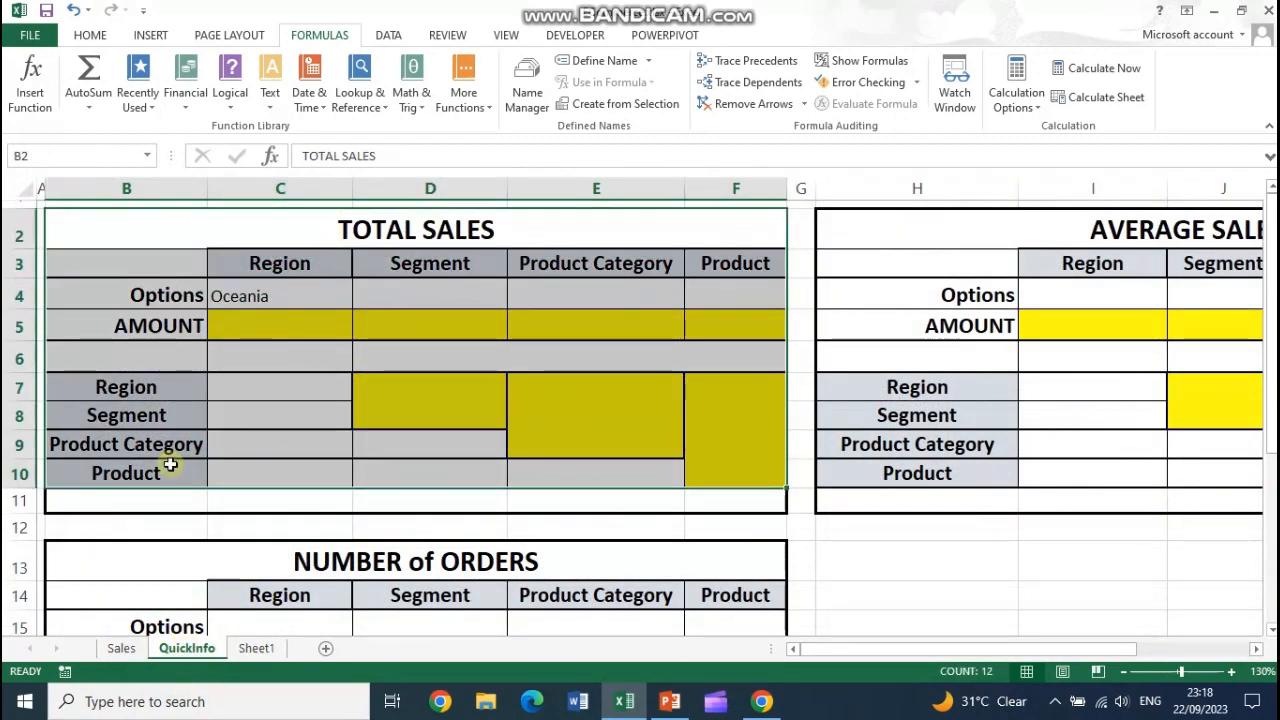
{"action": "left_click_drag", "start_coordinate": [300, 244], "coordinate": [336, 462]}
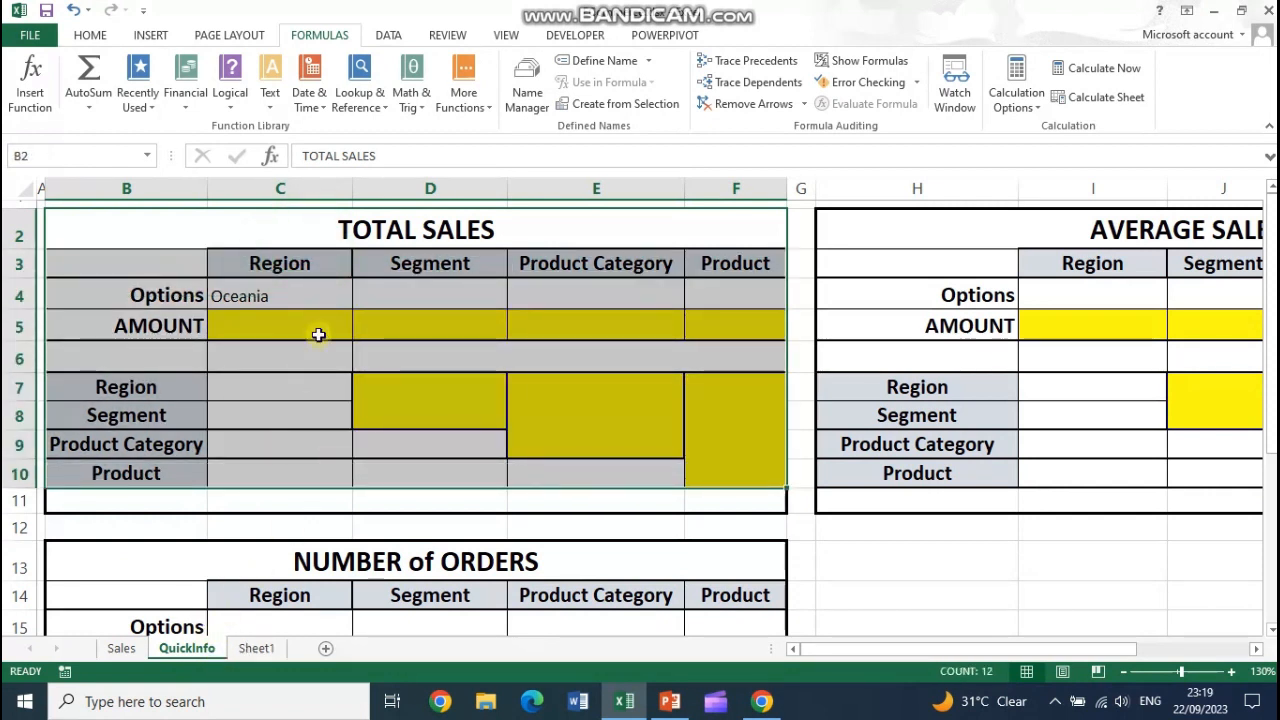
{"action": "left_click", "coordinate": [364, 227]}
{"action": "left_click_drag", "start_coordinate": [373, 255], "coordinate": [403, 457]}
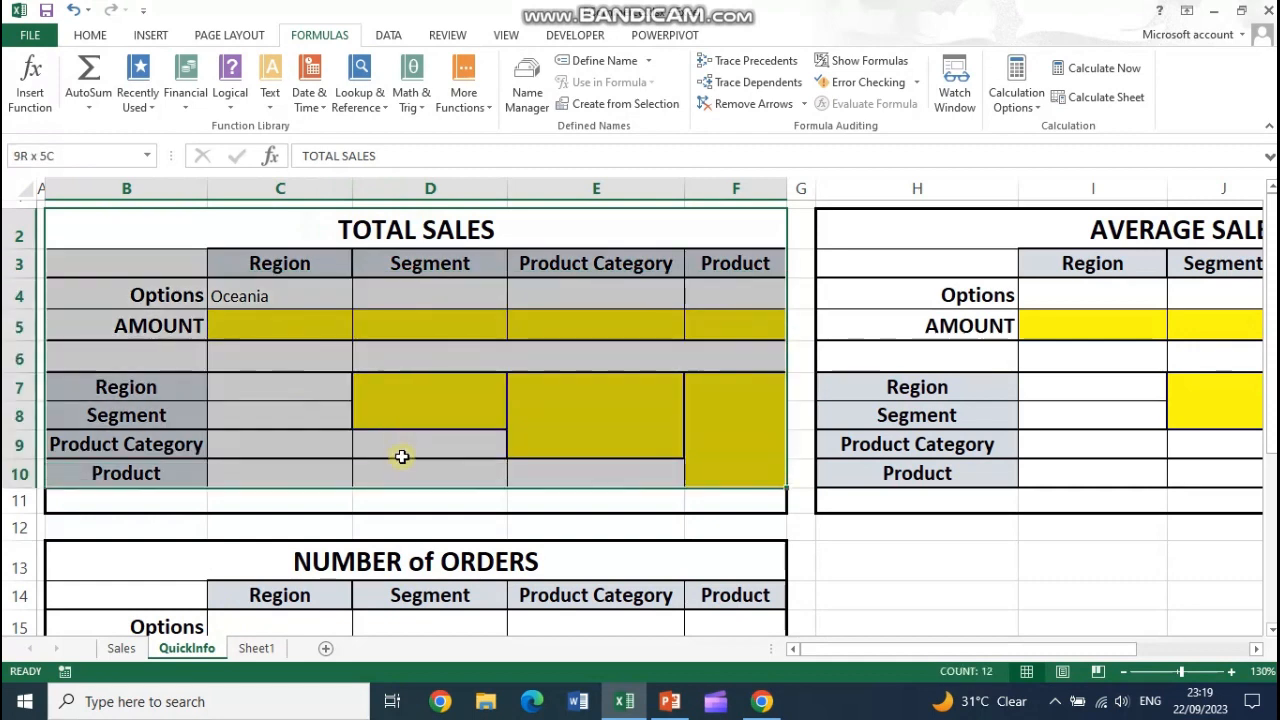
{"action": "mouse_move", "coordinate": [1000, 648]}
{"action": "left_mouse_down"}
{"action": "mouse_move", "coordinate": [1012, 648]}
{"action": "mouse_move", "coordinate": [1000, 648]}
{"action": "left_mouse_up"}
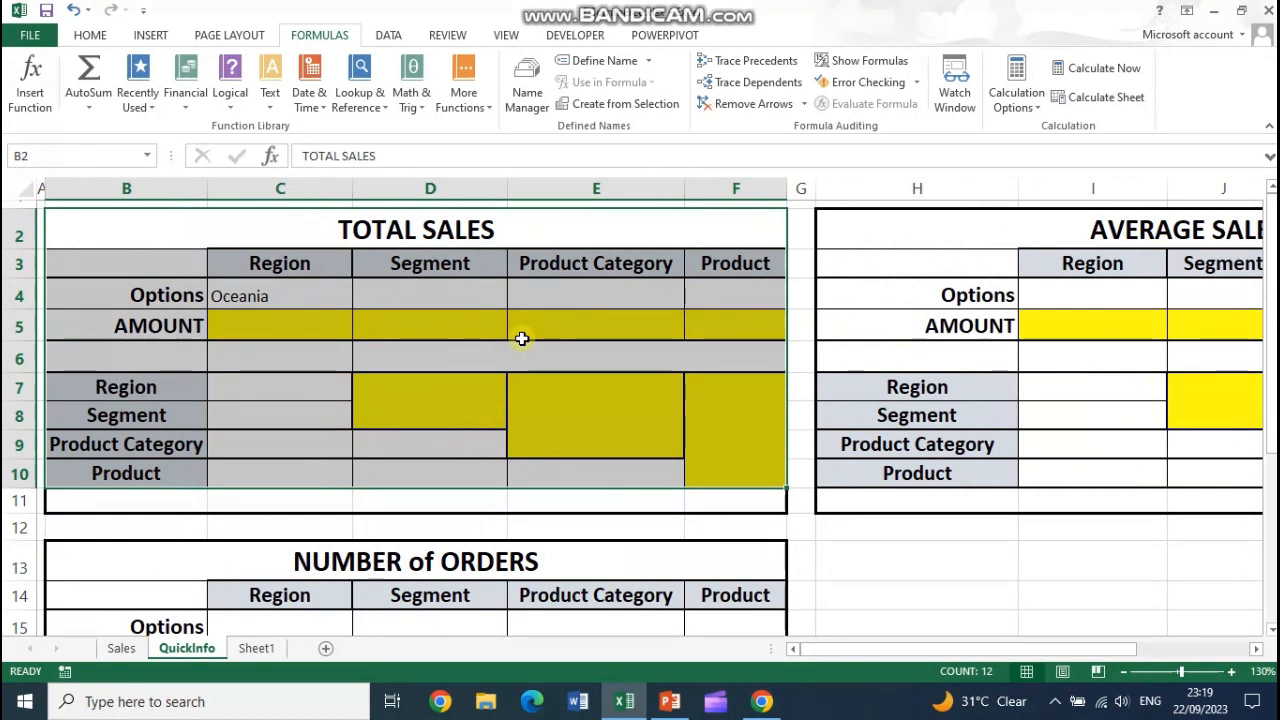
- Examine the TOTAL SALES table's yellow result cells and its Options cells for region, segment, product category and product
{"action": "left_click_drag", "start_coordinate": [323, 334], "coordinate": [697, 340]}
{"action": "left_click_drag", "start_coordinate": [431, 400], "coordinate": [713, 432]}
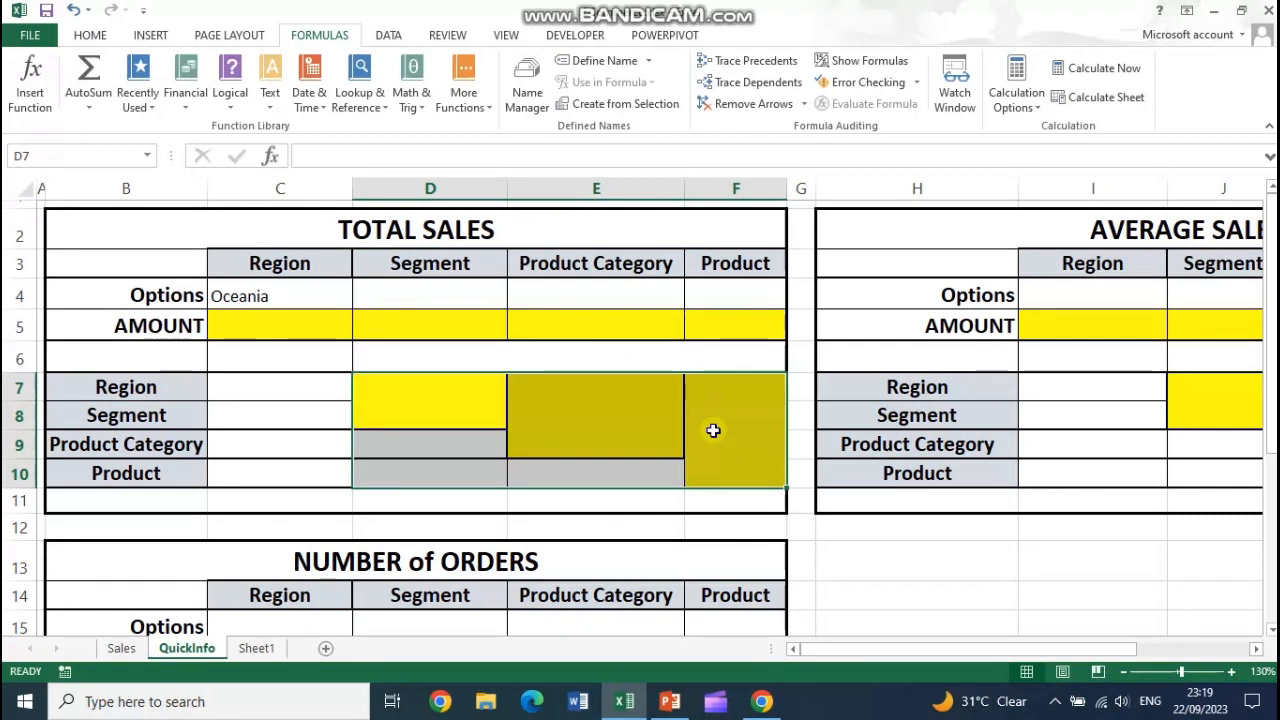
{"action": "left_click_drag", "start_coordinate": [314, 292], "coordinate": [731, 295]}
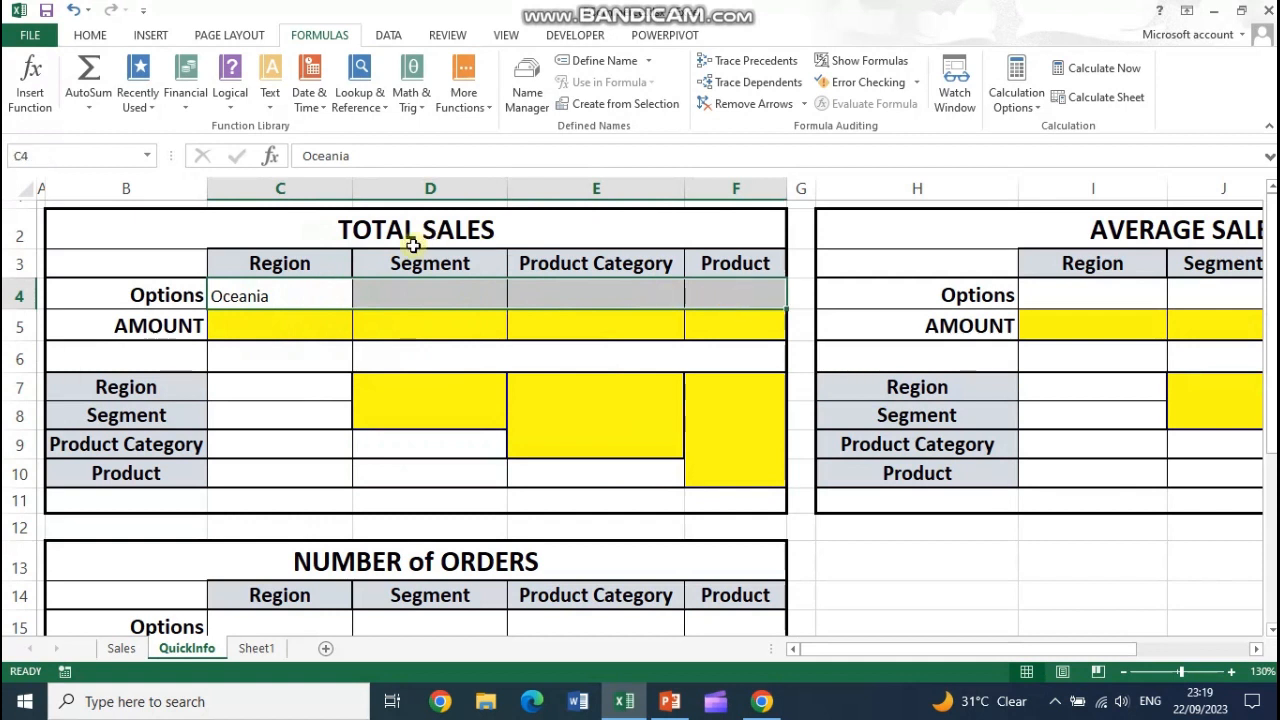
{"action": "mouse_move", "coordinate": [309, 300]}
{"action": "left_mouse_down"}
{"action": "mouse_move", "coordinate": [562, 314]}
{"action": "mouse_move", "coordinate": [651, 294]}
{"action": "mouse_move", "coordinate": [591, 329]}
{"action": "mouse_move", "coordinate": [285, 305]}
{"action": "left_mouse_up"}
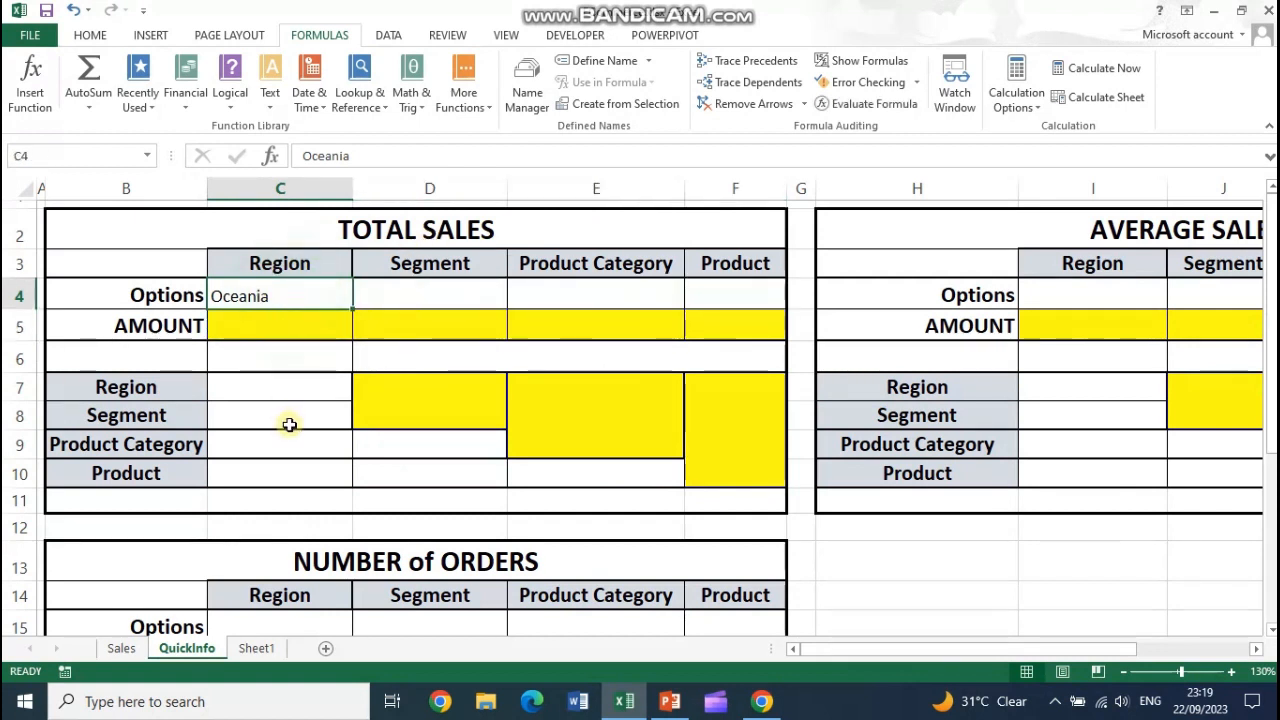
{"action": "left_click", "coordinate": [286, 326]}
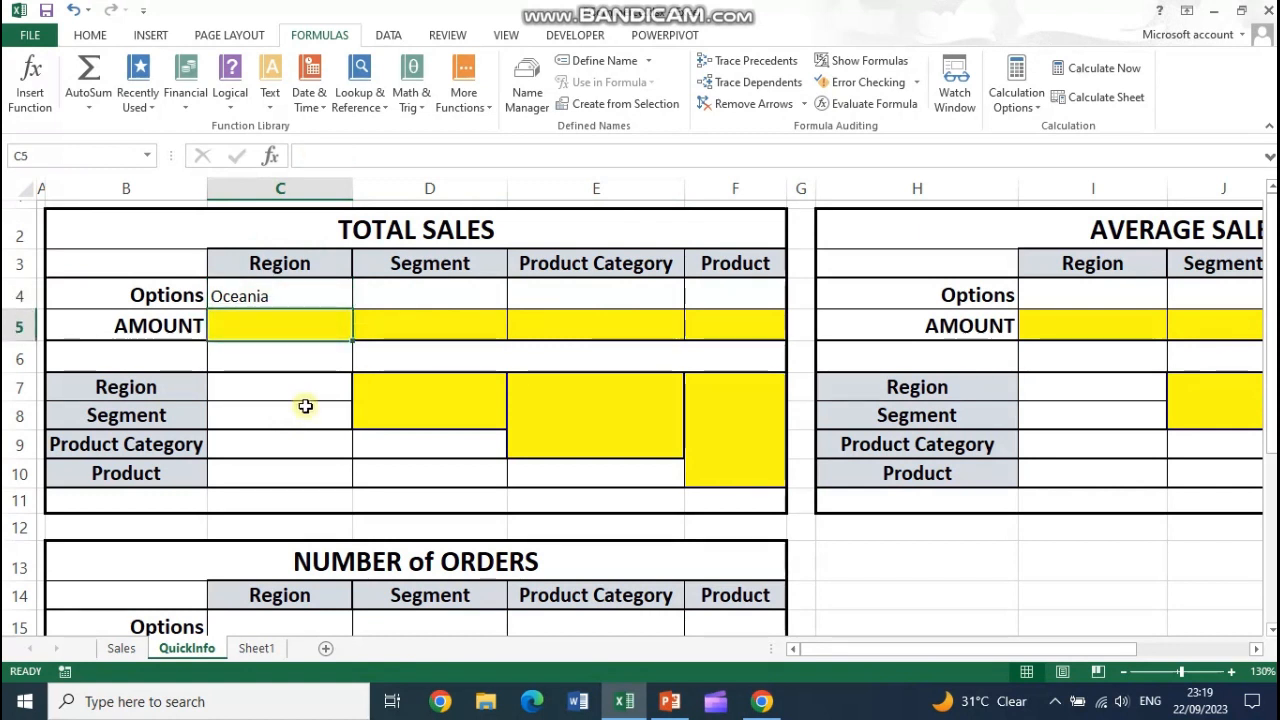
{"action": "left_click", "coordinate": [480, 297]}
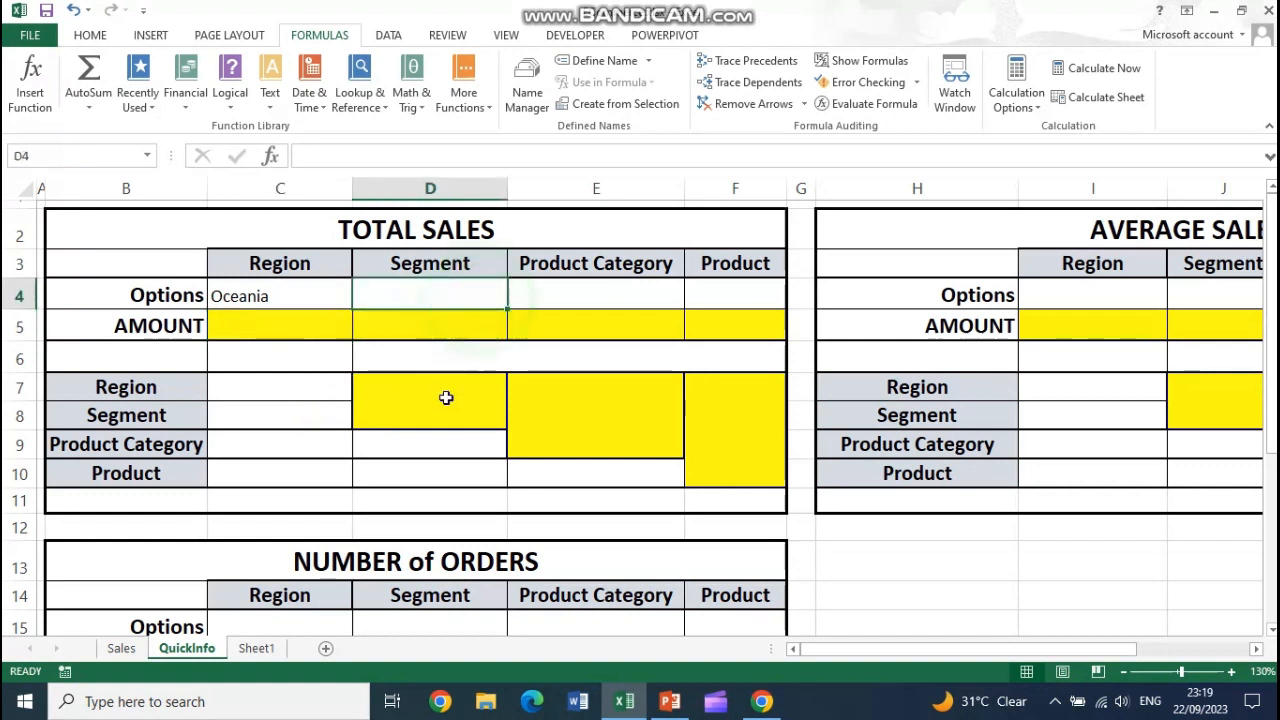
{"action": "left_click", "coordinate": [459, 333]}
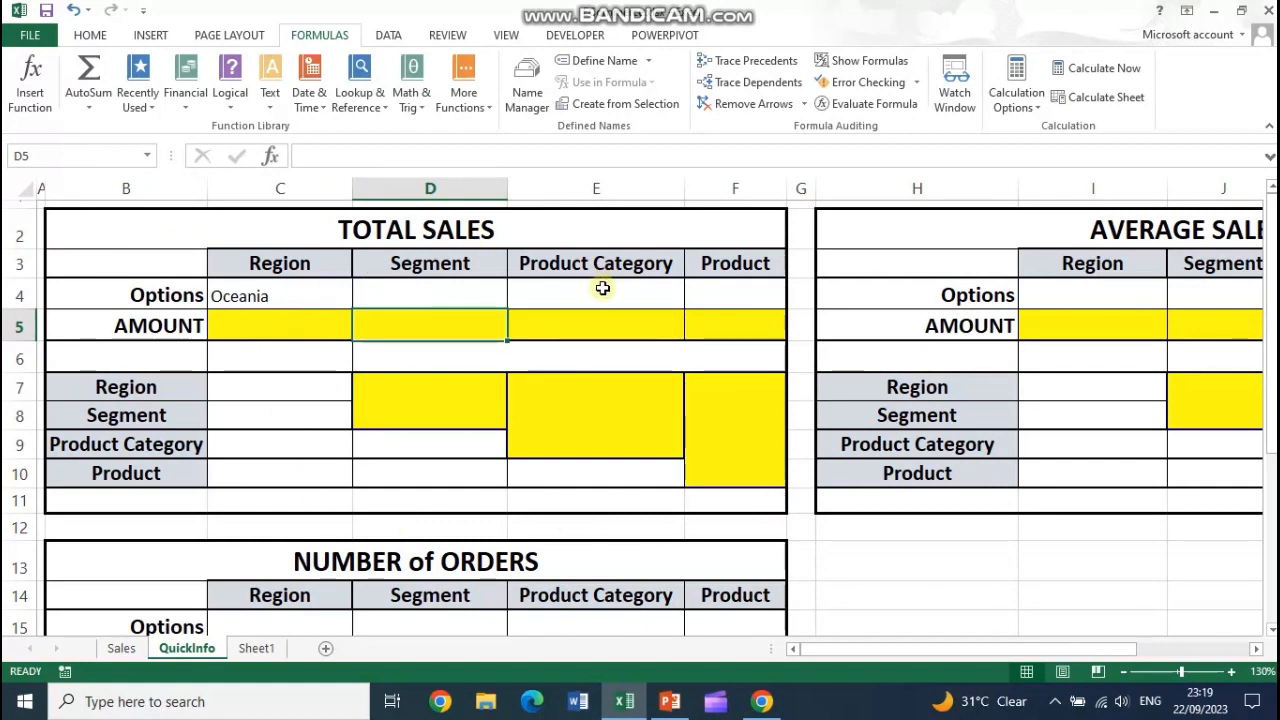
- Insert a SUMIF function in cell C5, the Region amount of the TOTAL SALES table
{"action": "left_click", "coordinate": [318, 328]}
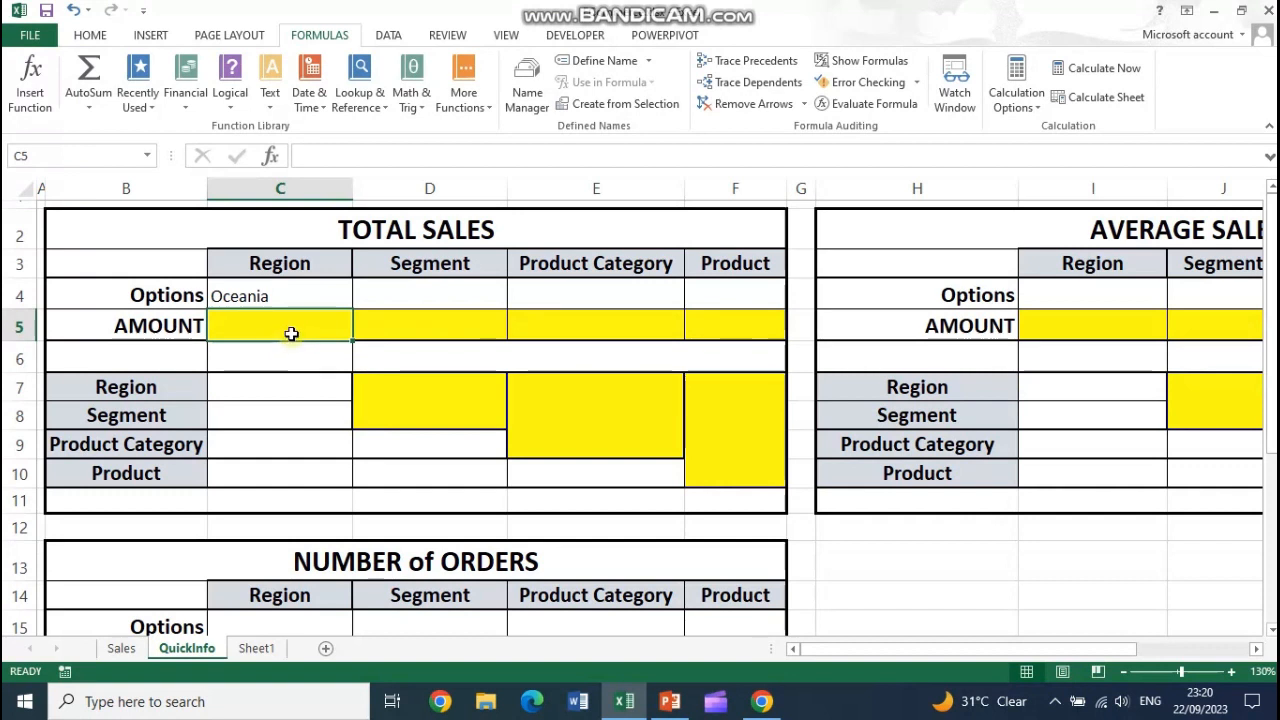
{"action": "left_click", "coordinate": [419, 111]}
{"action": "scroll", "coordinate": [414, 349], "scroll_direction": "down", "scroll_amount": 13}
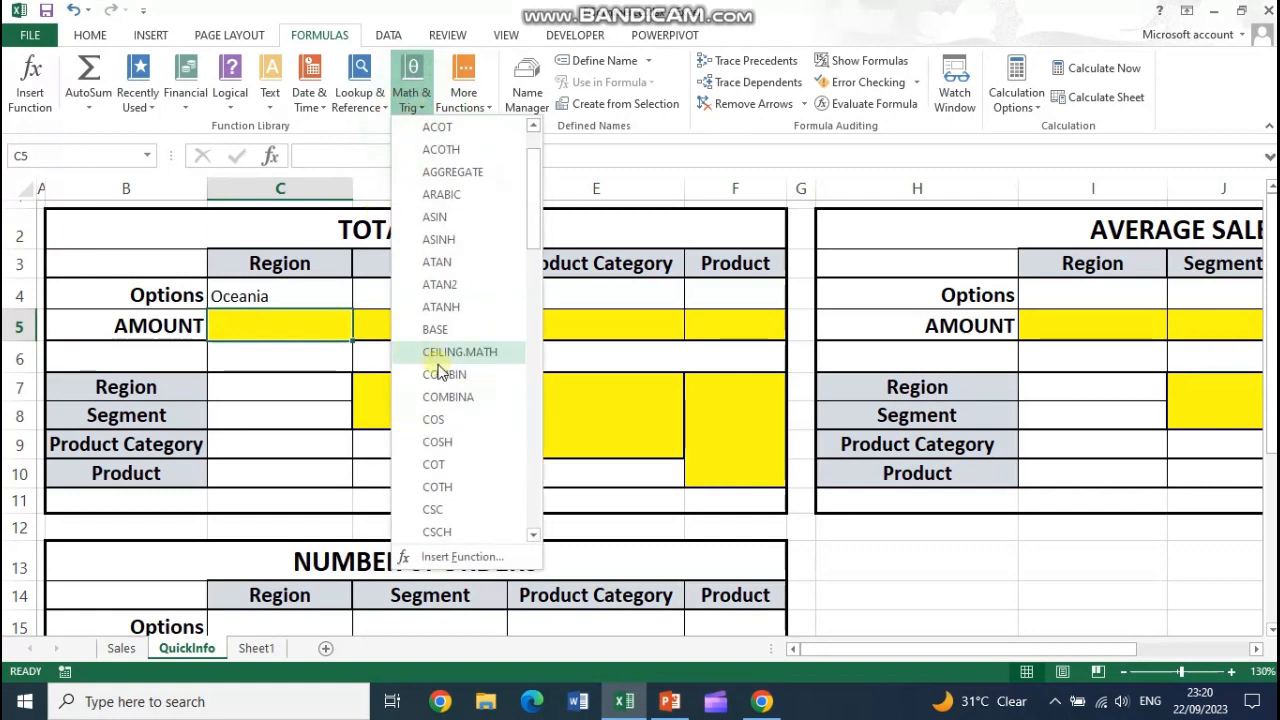
{"action": "scroll", "coordinate": [448, 400], "scroll_direction": "down", "scroll_amount": 4}
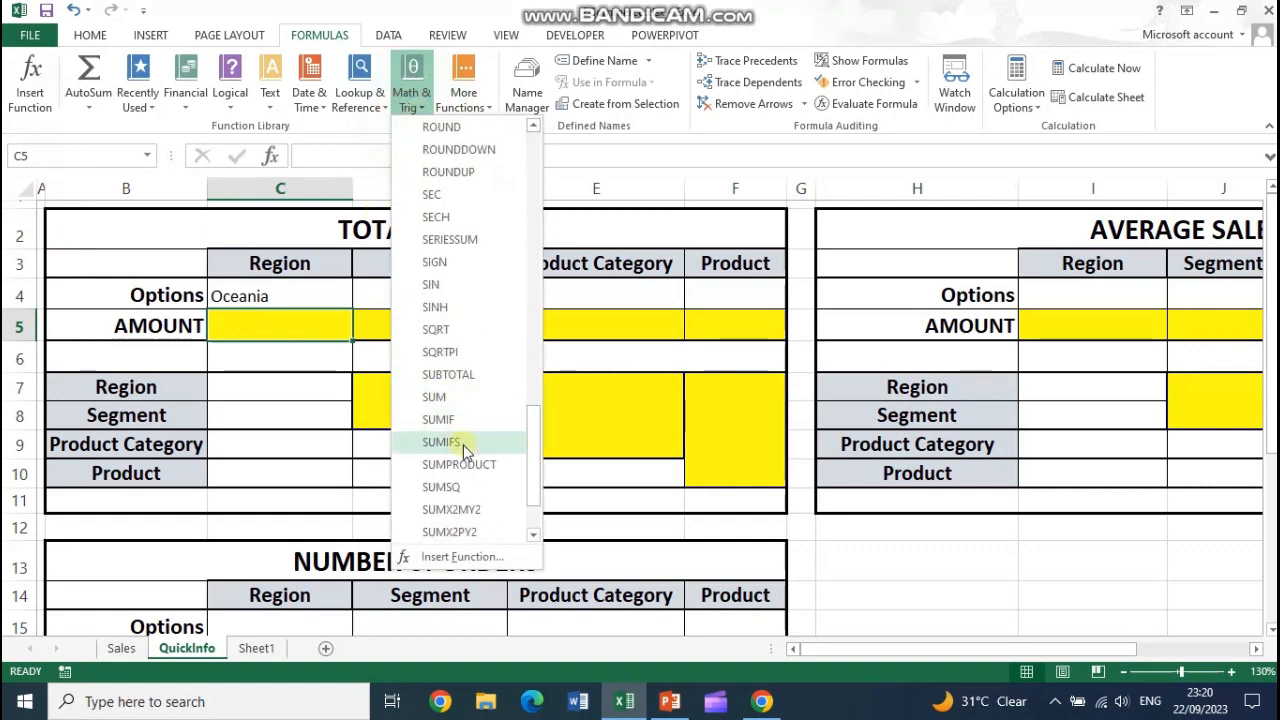
{"action": "left_click", "coordinate": [468, 419]}
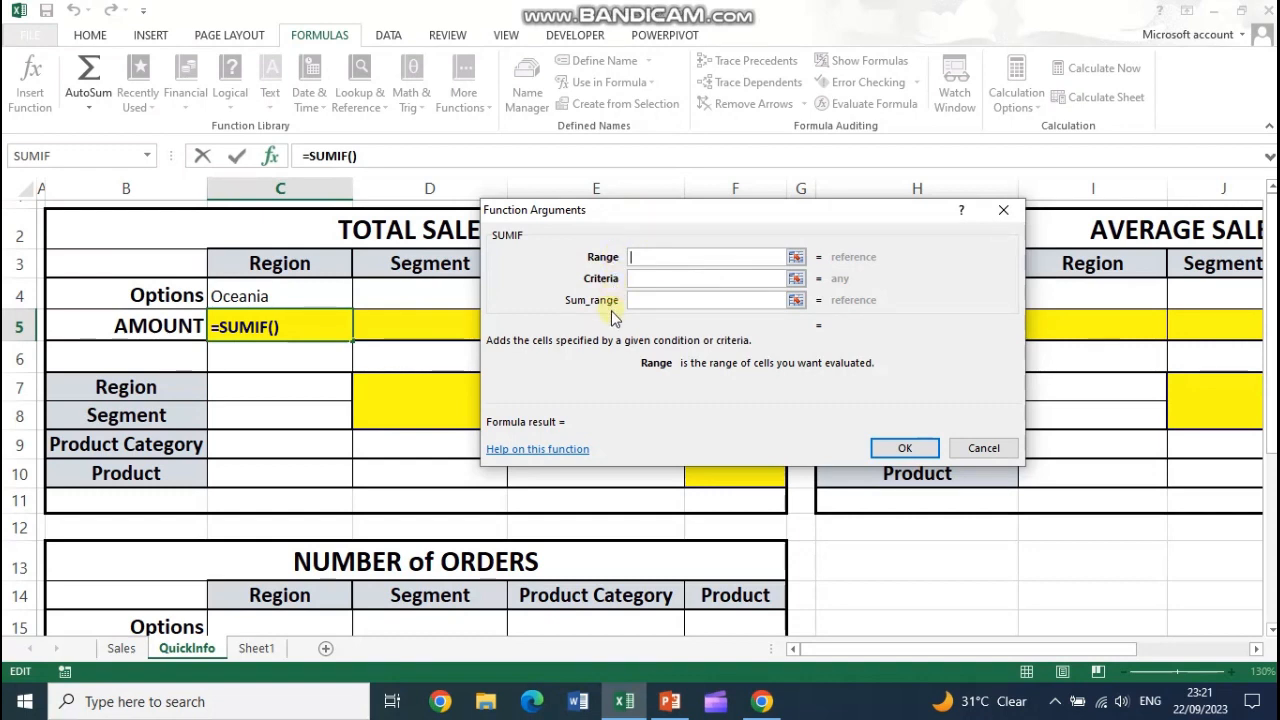
{"action": "left_click_drag", "start_coordinate": [648, 212], "coordinate": [805, 163]}
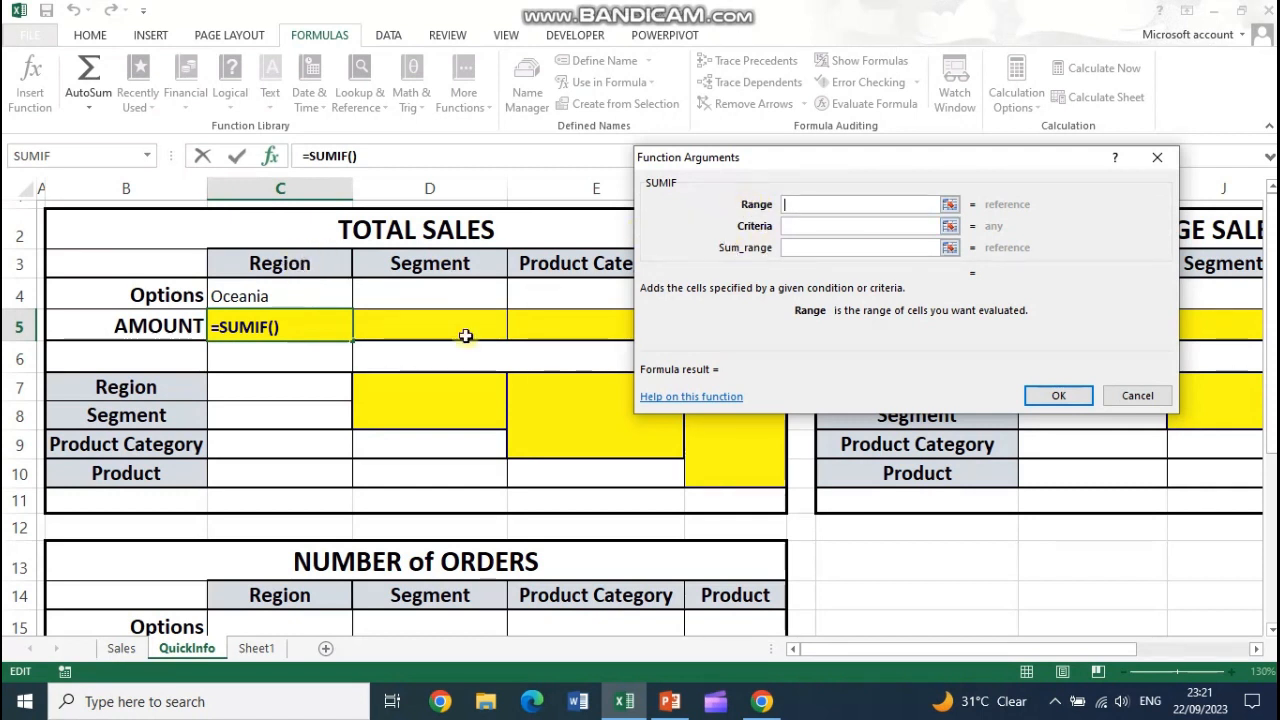
- Set the SUMIF range to the entire Region column T of the Sales sheet
{"action": "left_click", "coordinate": [121, 648]}
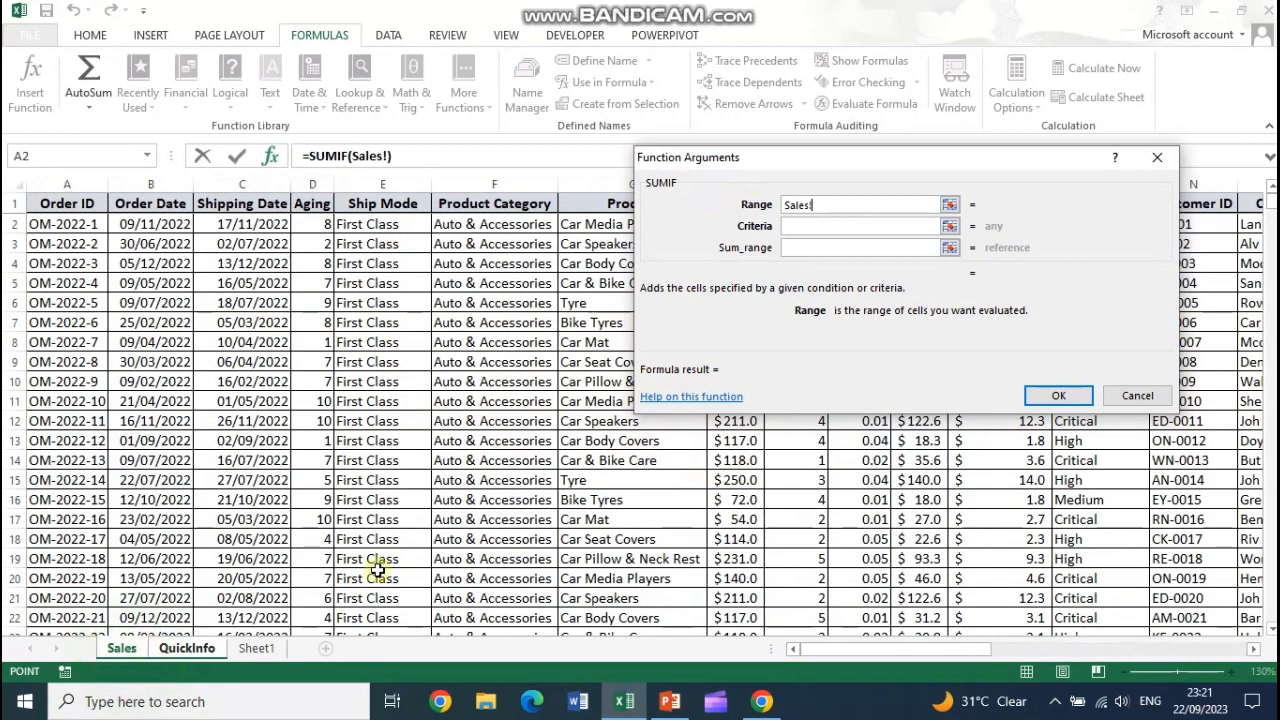
{"action": "left_click_drag", "start_coordinate": [748, 162], "coordinate": [632, 259]}
{"action": "left_click_drag", "start_coordinate": [890, 648], "coordinate": [905, 648]}
{"action": "left_click", "coordinate": [1115, 226]}
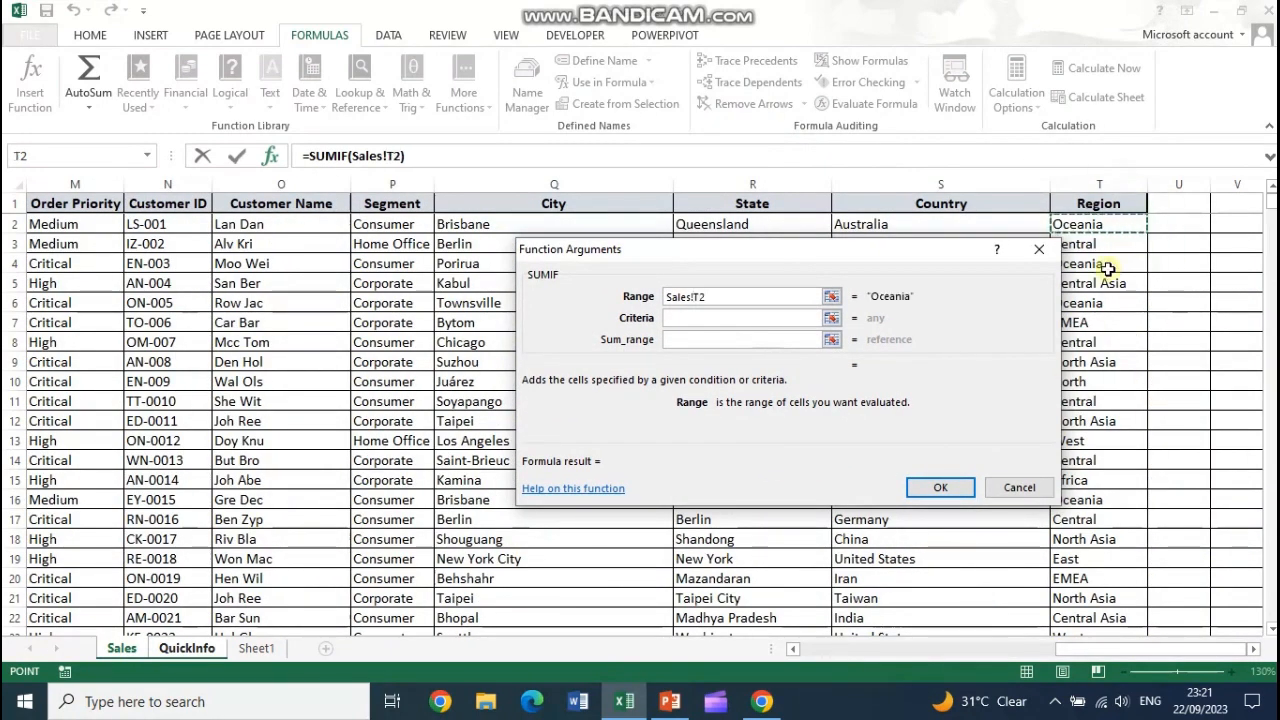
{"action": "key", "text": "ctrl+shift+Down"}
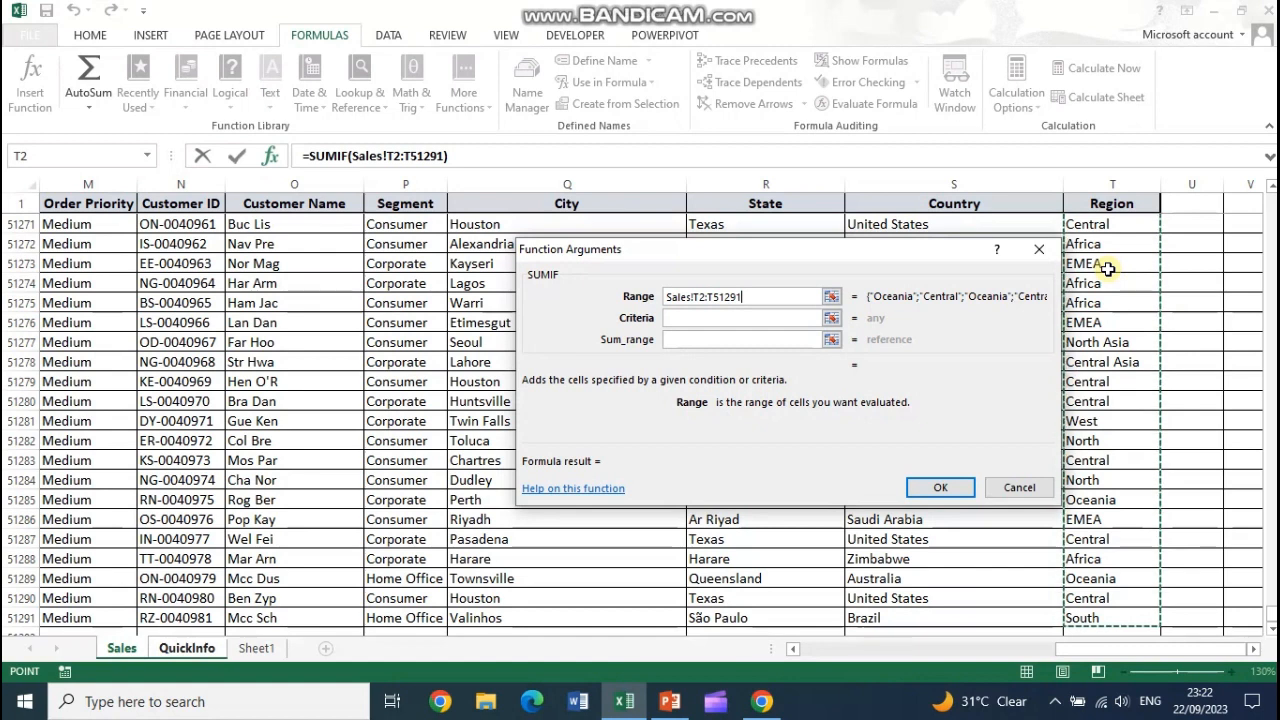
{"action": "left_click", "coordinate": [1113, 183]}
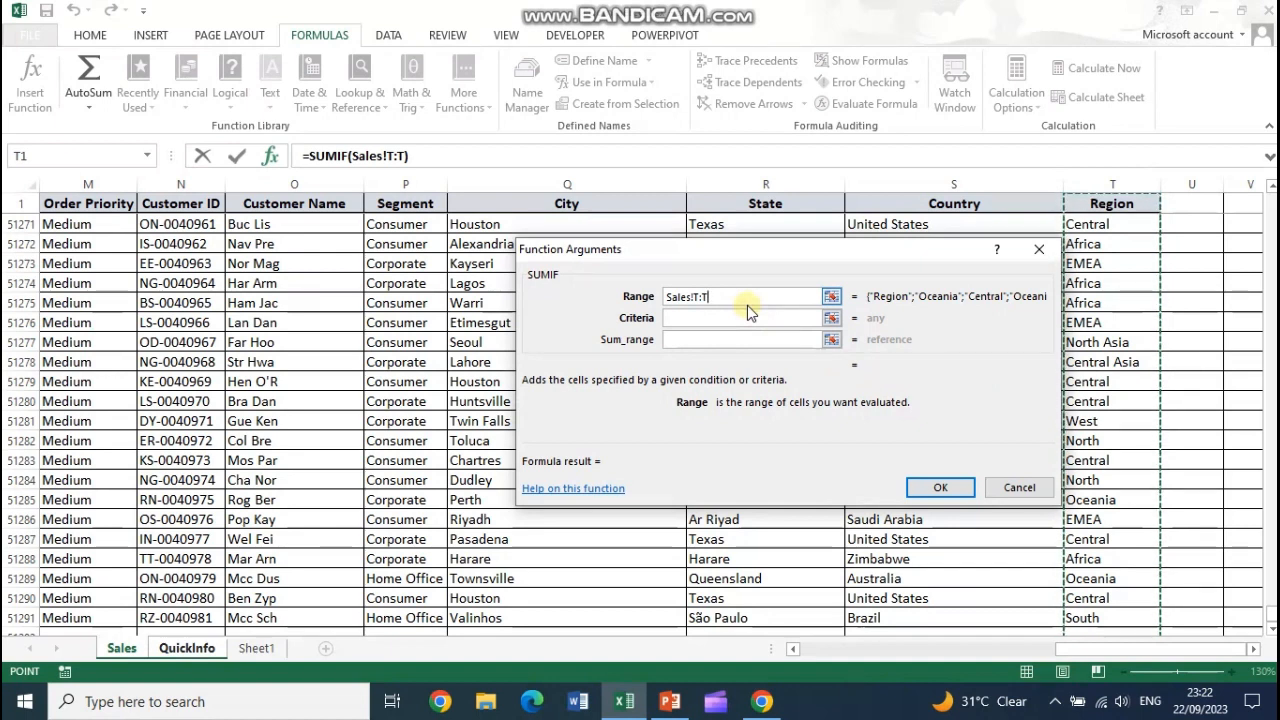
{"action": "type", "text": "10"}
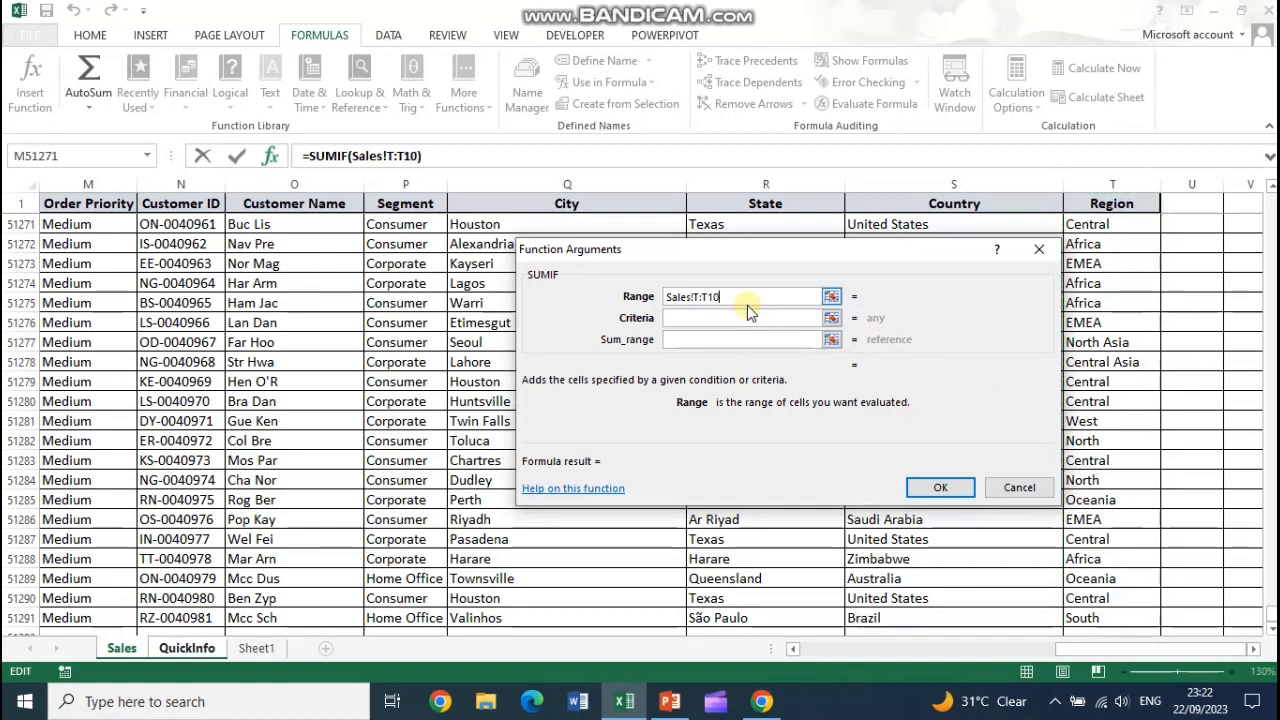
{"action": "key", "text": "BackSpace"}
{"action": "key", "text": "BackSpace"}
{"action": "key", "text": "BackSpace"}
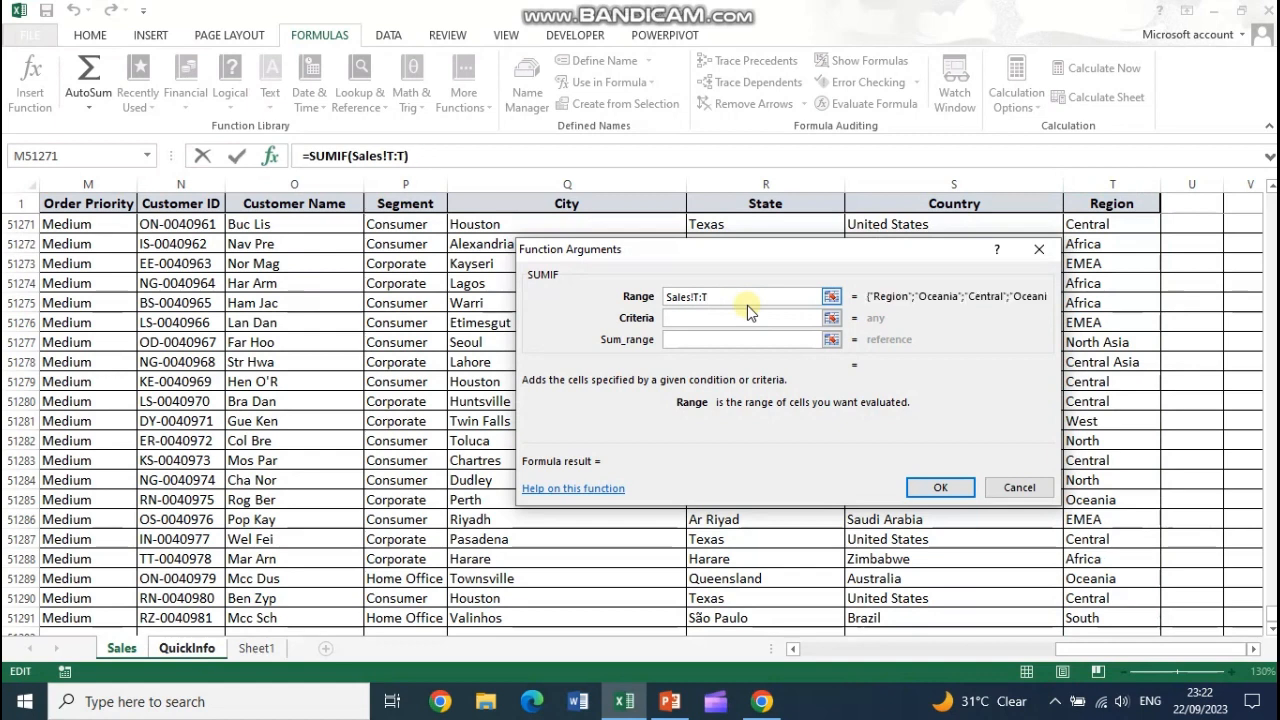
- Try to confirm the SUMIF formula with only its range filled in, and reopen its function arguments
{"action": "left_click", "coordinate": [966, 494]}
{"action": "left_click", "coordinate": [643, 396]}
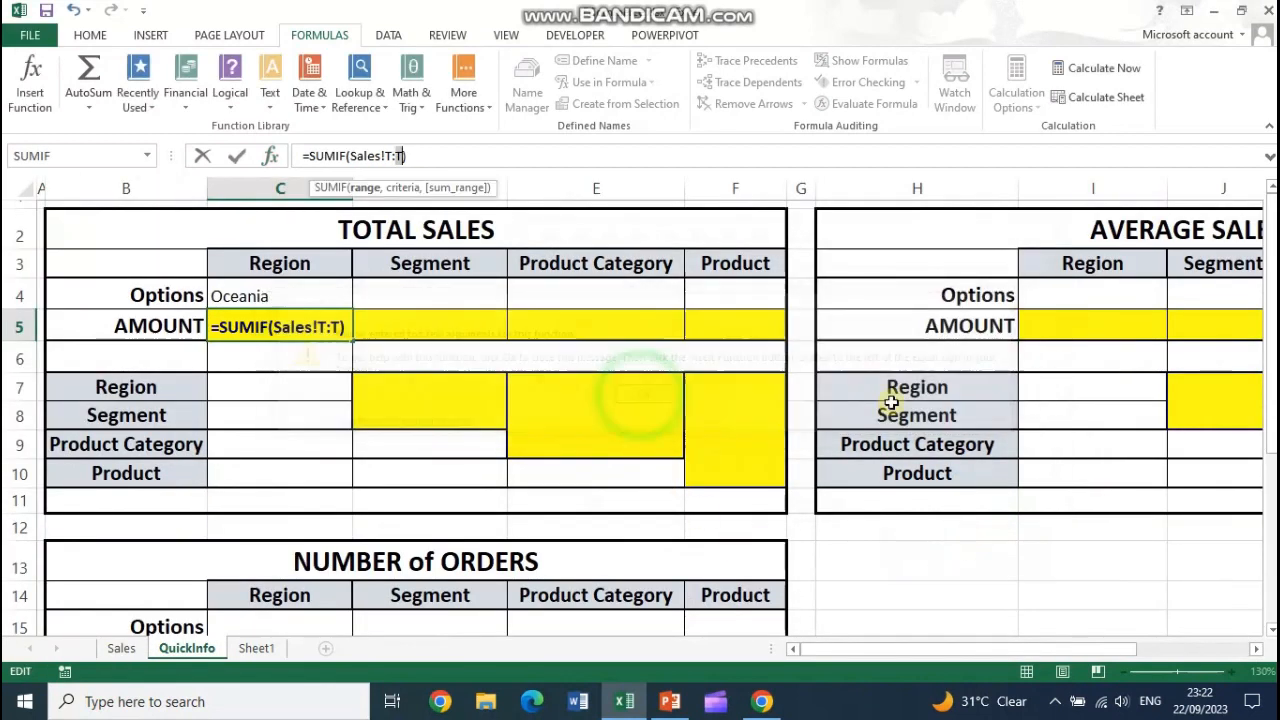
{"action": "left_click", "coordinate": [404, 155]}
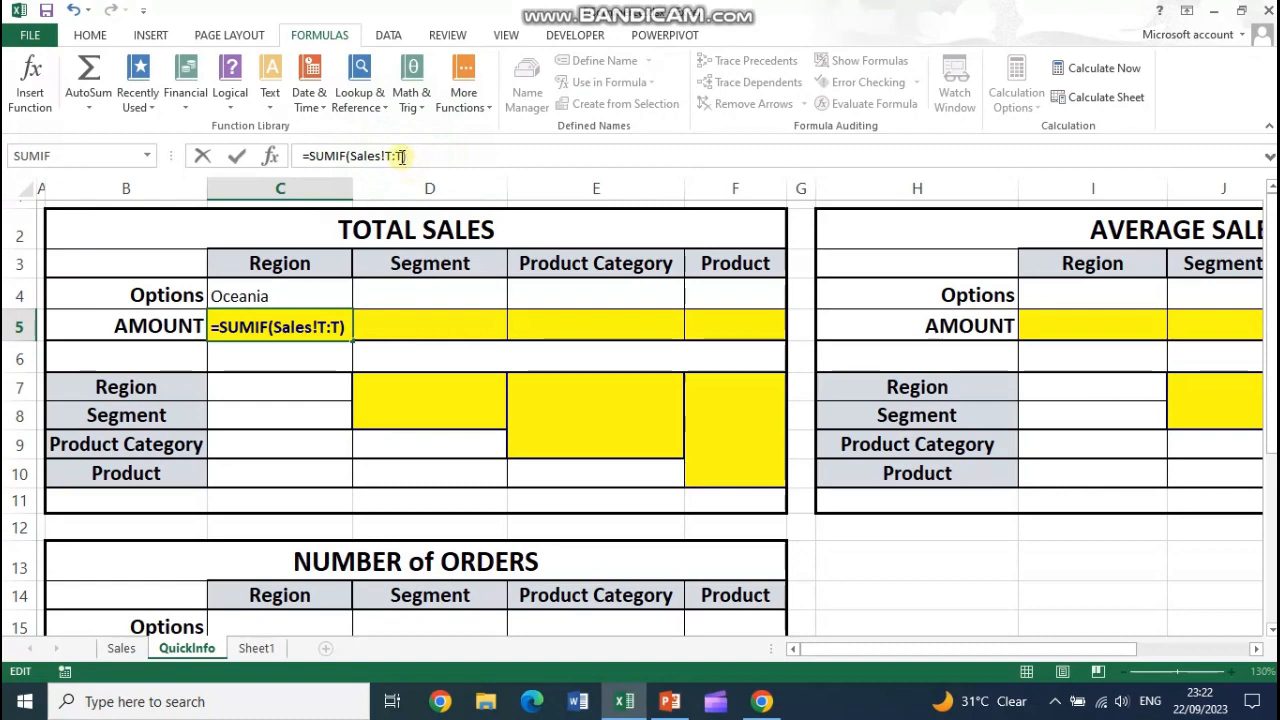
{"action": "left_click", "coordinate": [401, 156]}
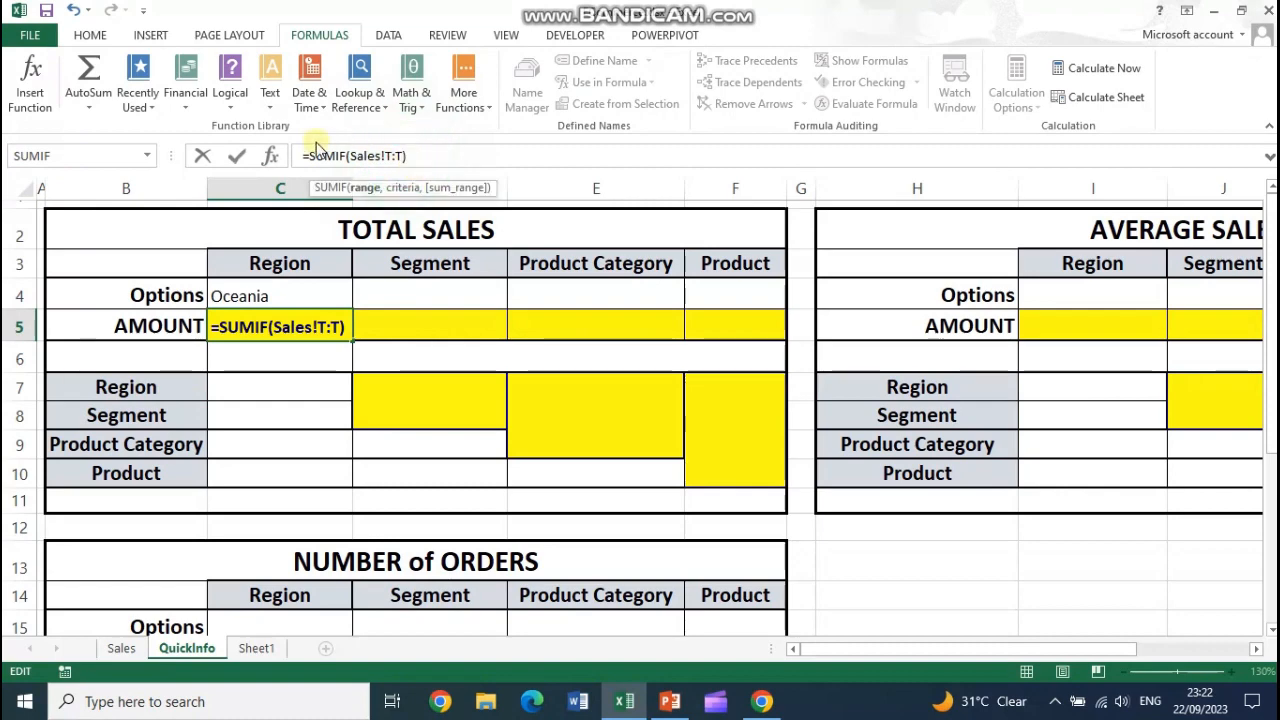
{"action": "left_click", "coordinate": [270, 157]}
- Set the SUMIF criteria to the region option in cell C4 and make Sum_range the active argument
{"action": "left_click", "coordinate": [783, 318]}
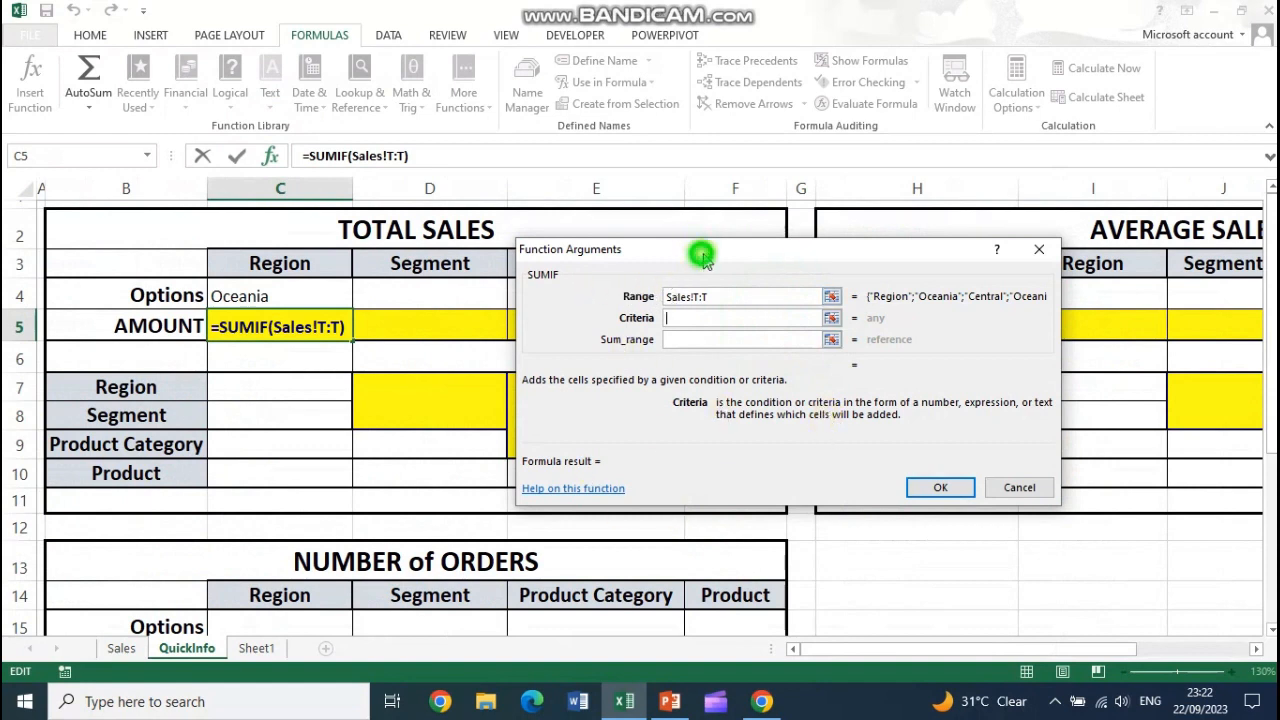
{"action": "left_click_drag", "start_coordinate": [697, 252], "coordinate": [802, 230]}
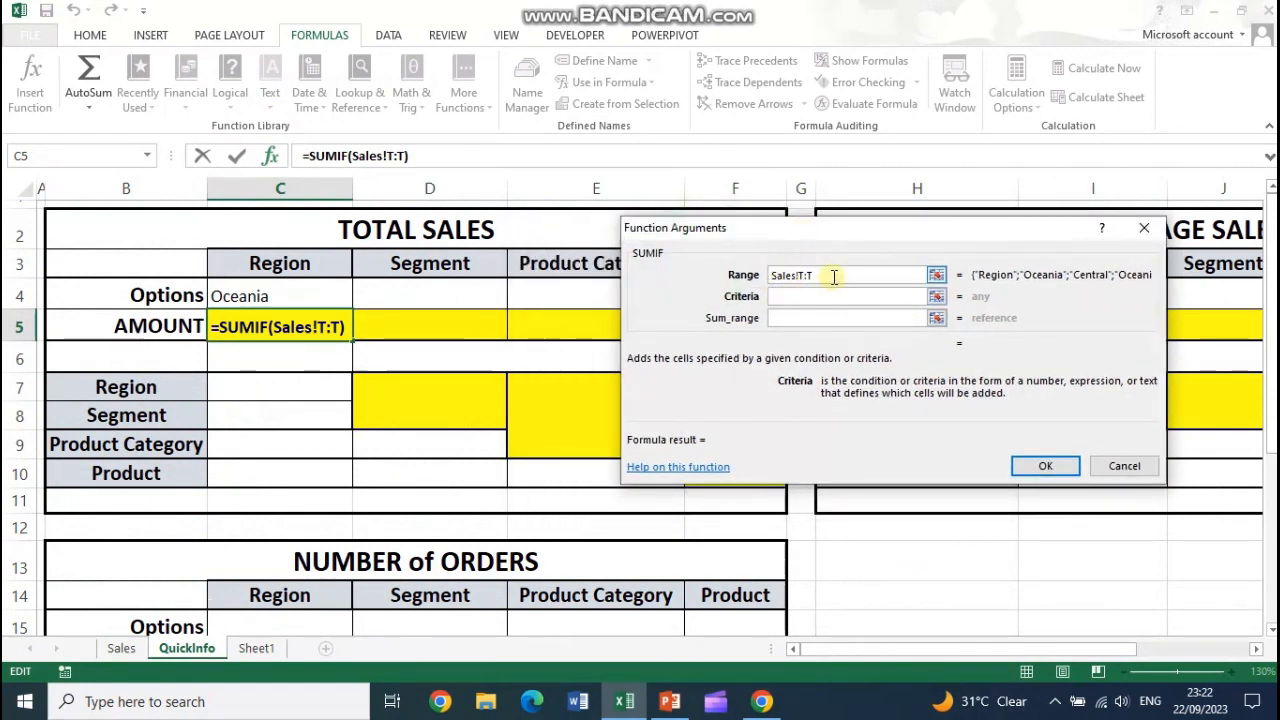
{"action": "left_click", "coordinate": [265, 296]}
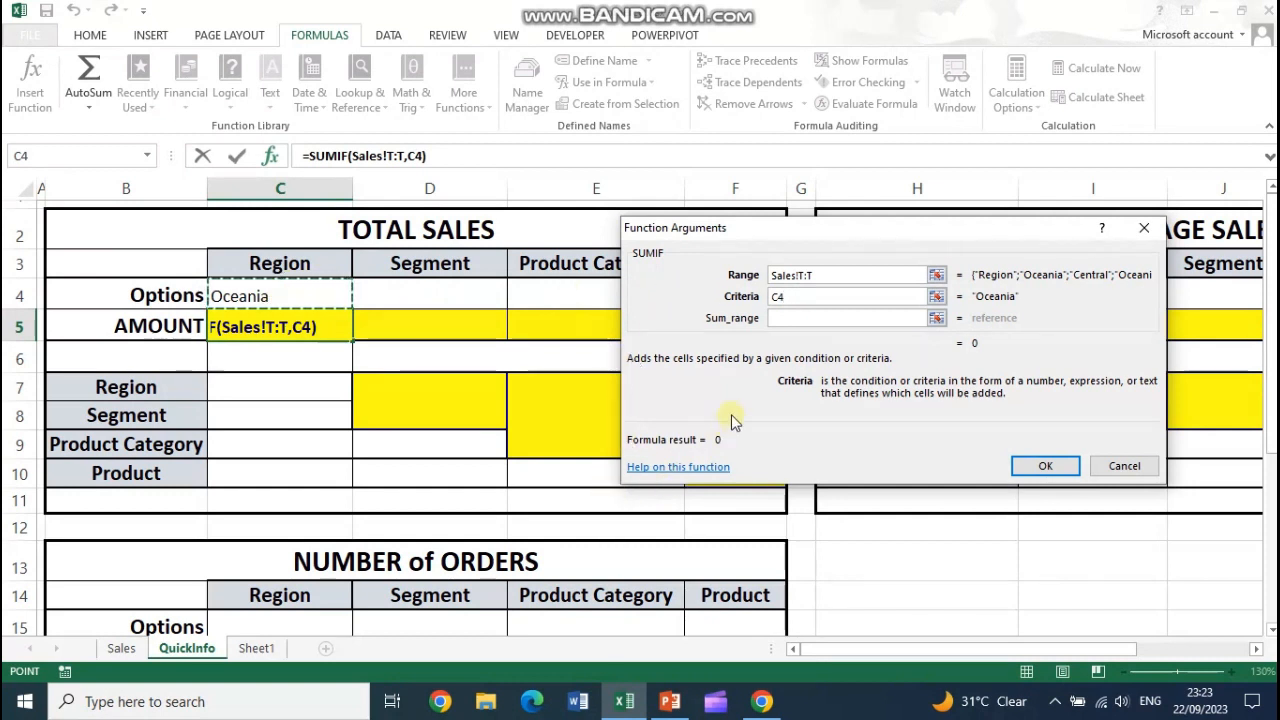
{"action": "left_click", "coordinate": [806, 317]}
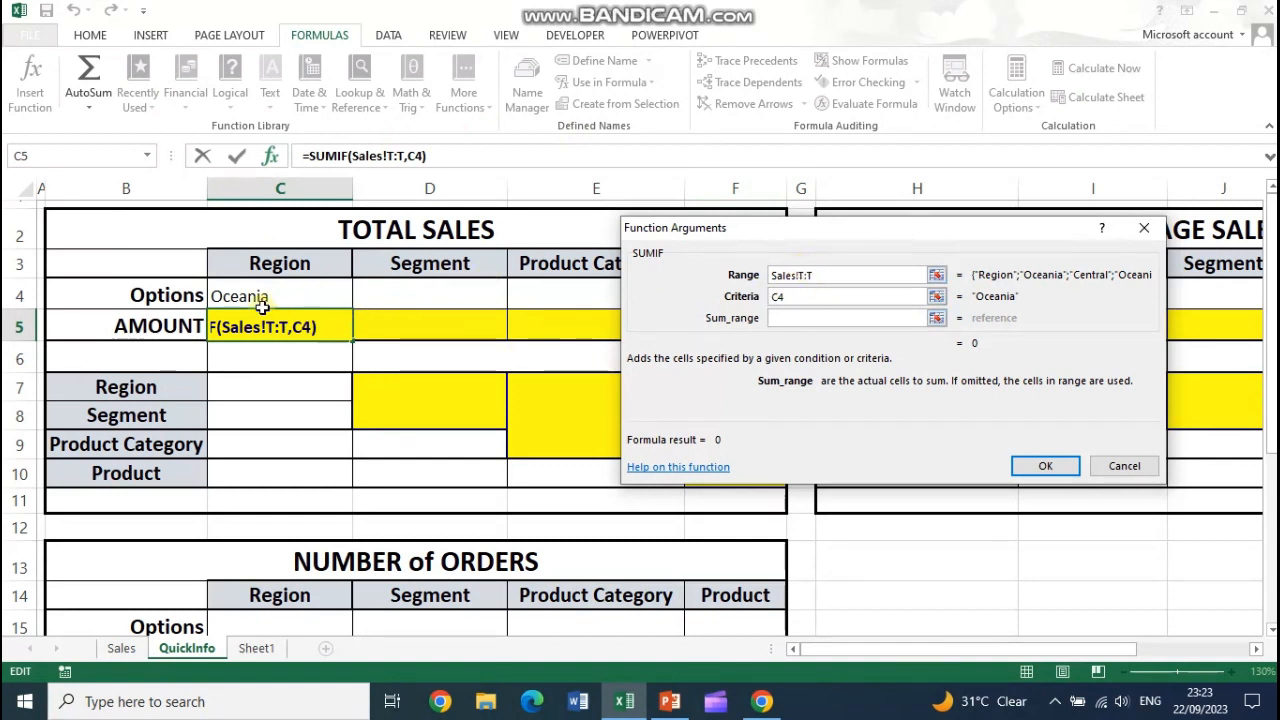
- Set the SUMIF Sum_range to the entire Sales column H of the Sales sheet
{"action": "left_click", "coordinate": [122, 648]}
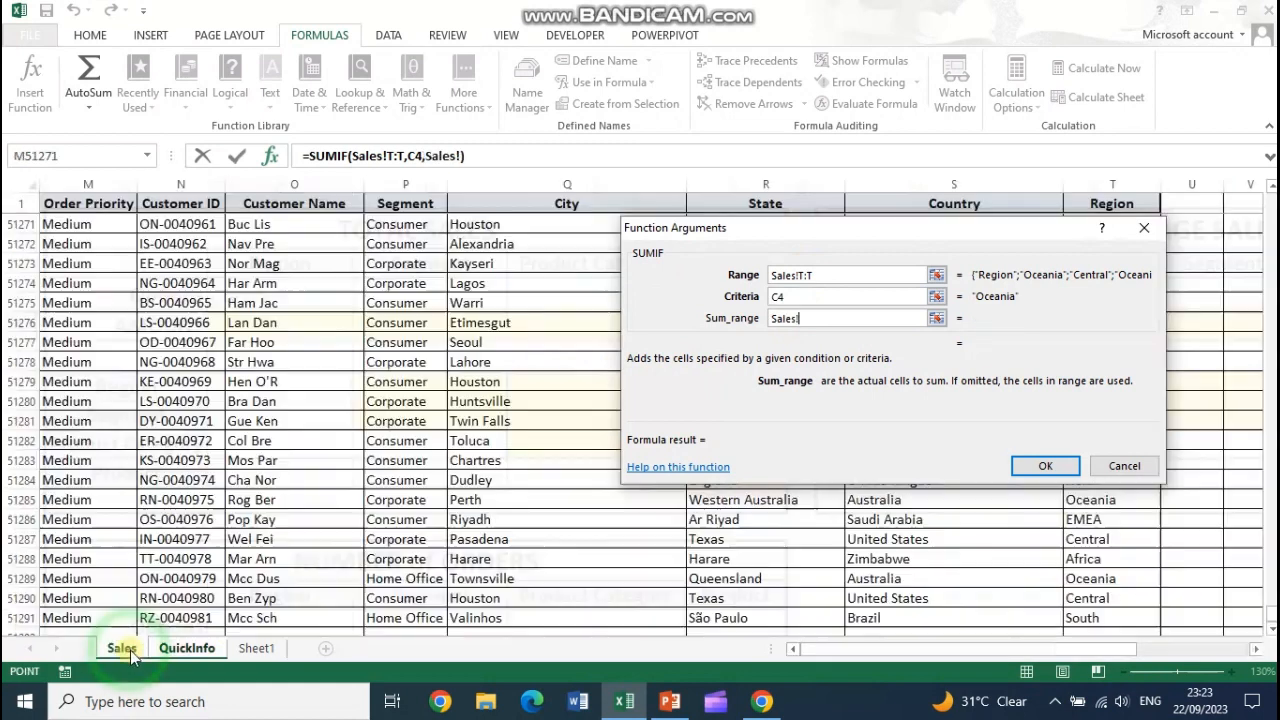
{"action": "left_click_drag", "start_coordinate": [1097, 650], "coordinate": [946, 636]}
{"action": "left_click", "coordinate": [343, 184]}
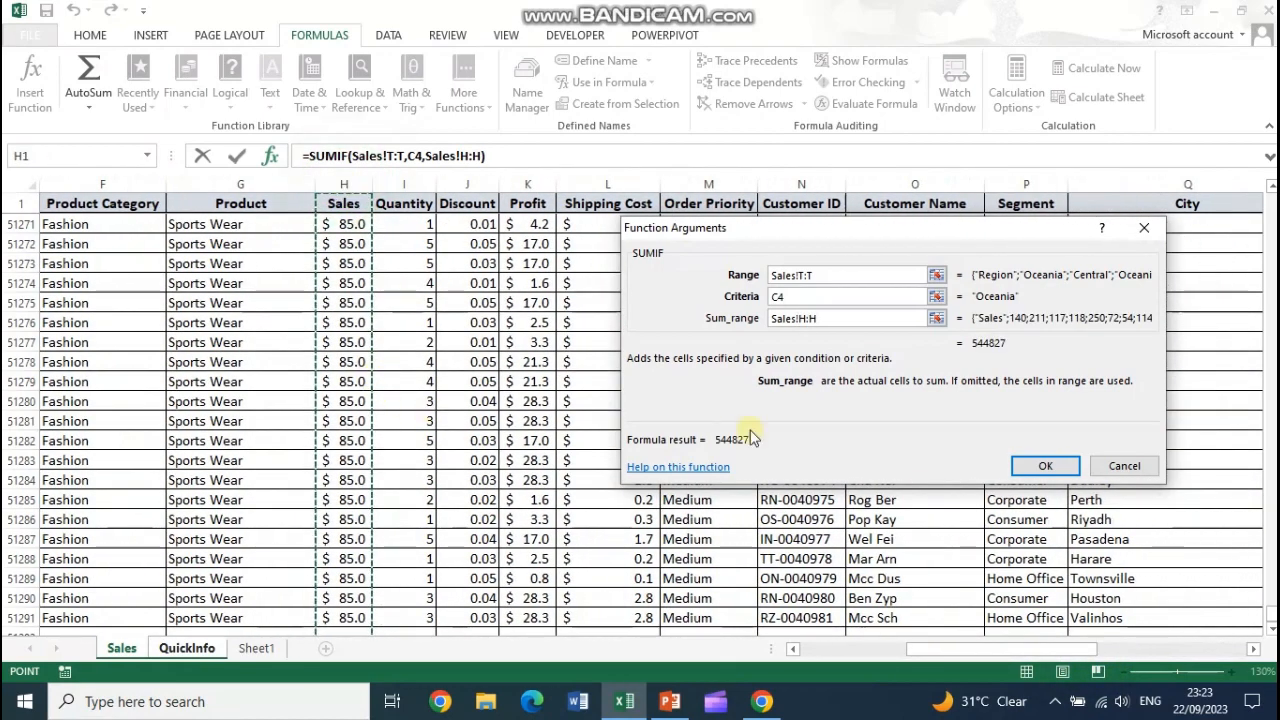
- Review the Range and Sum_range references of the SUMIF function, and confirm the formula in cell C5
{"action": "left_click", "coordinate": [805, 275]}
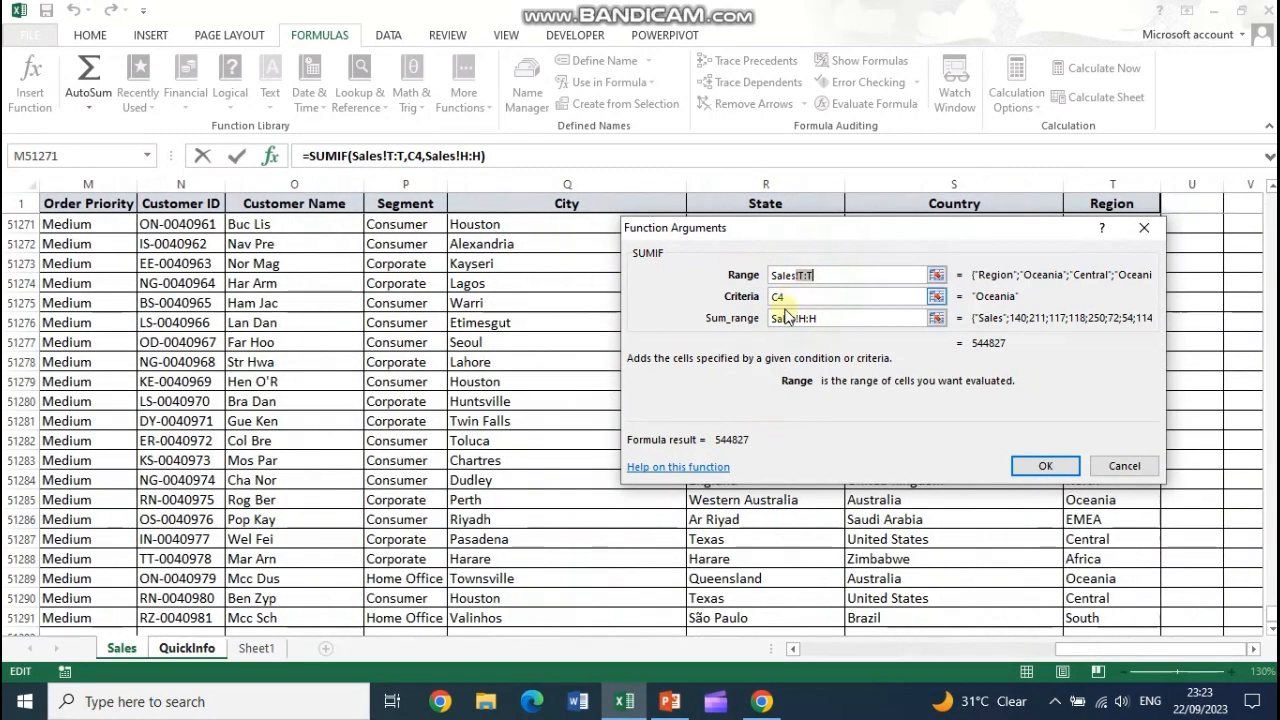
{"action": "left_click", "coordinate": [800, 320]}
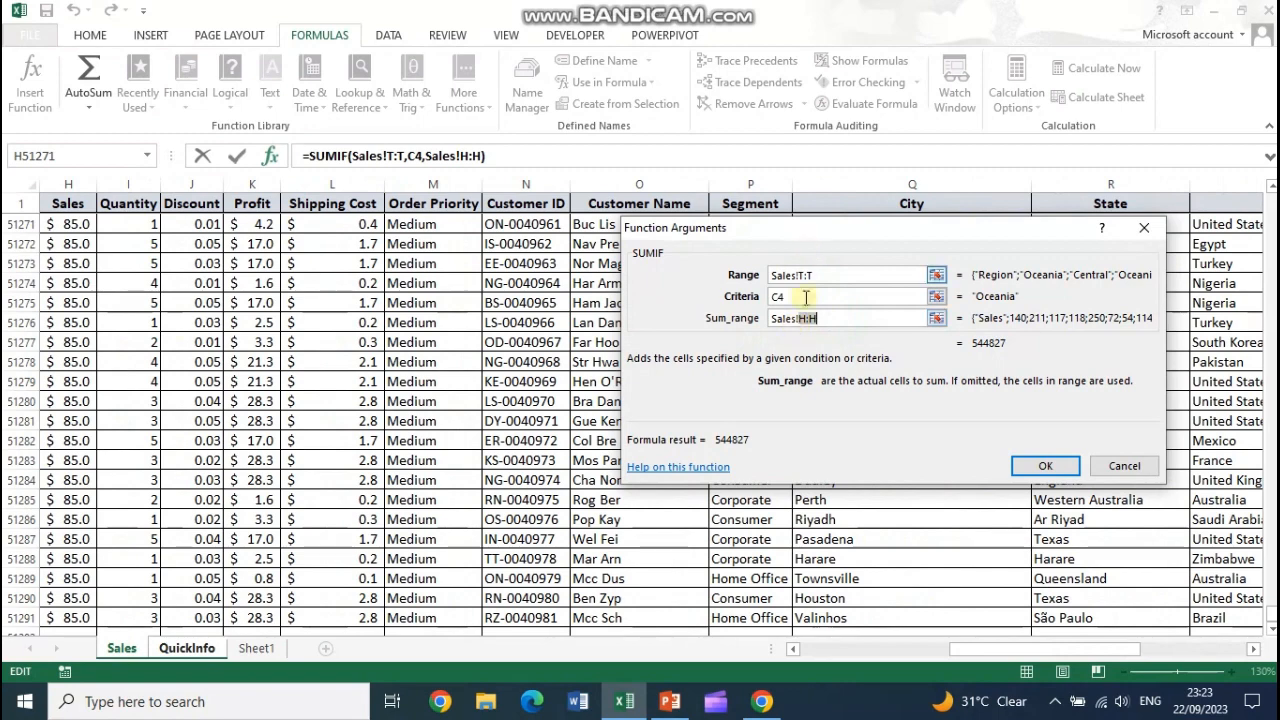
{"action": "left_click", "coordinate": [815, 275]}
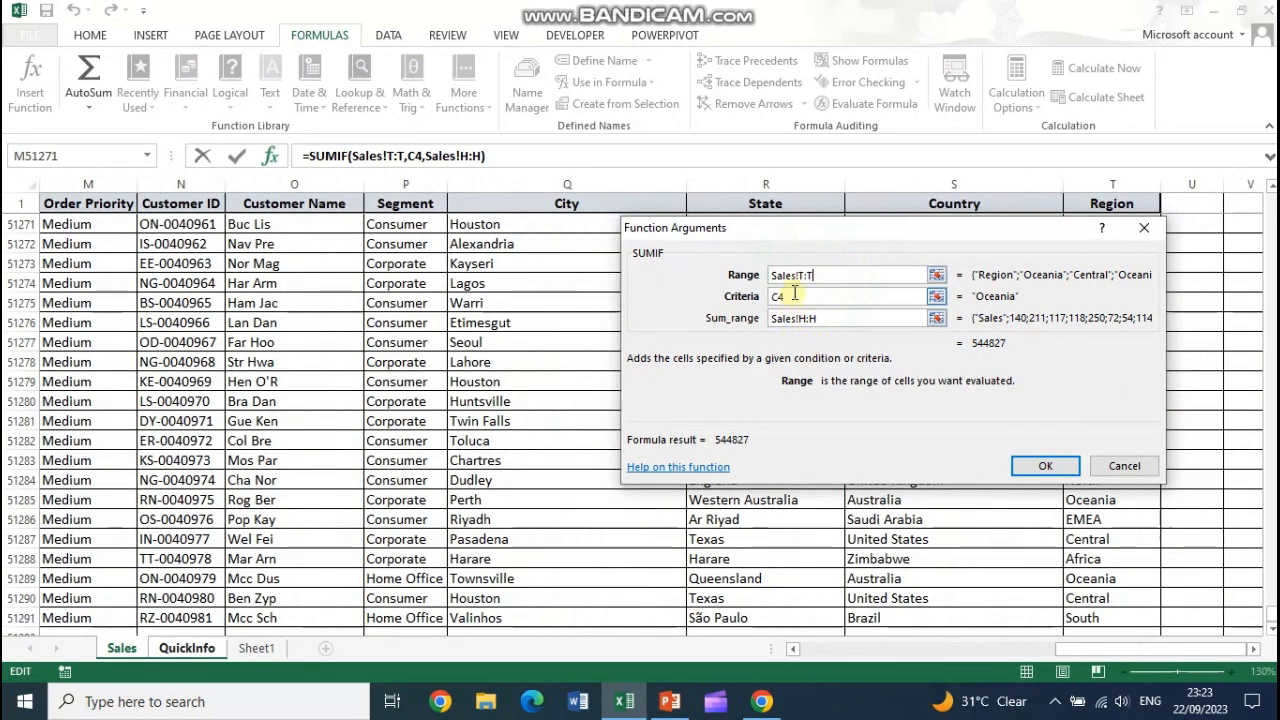
{"action": "left_click", "coordinate": [833, 318]}
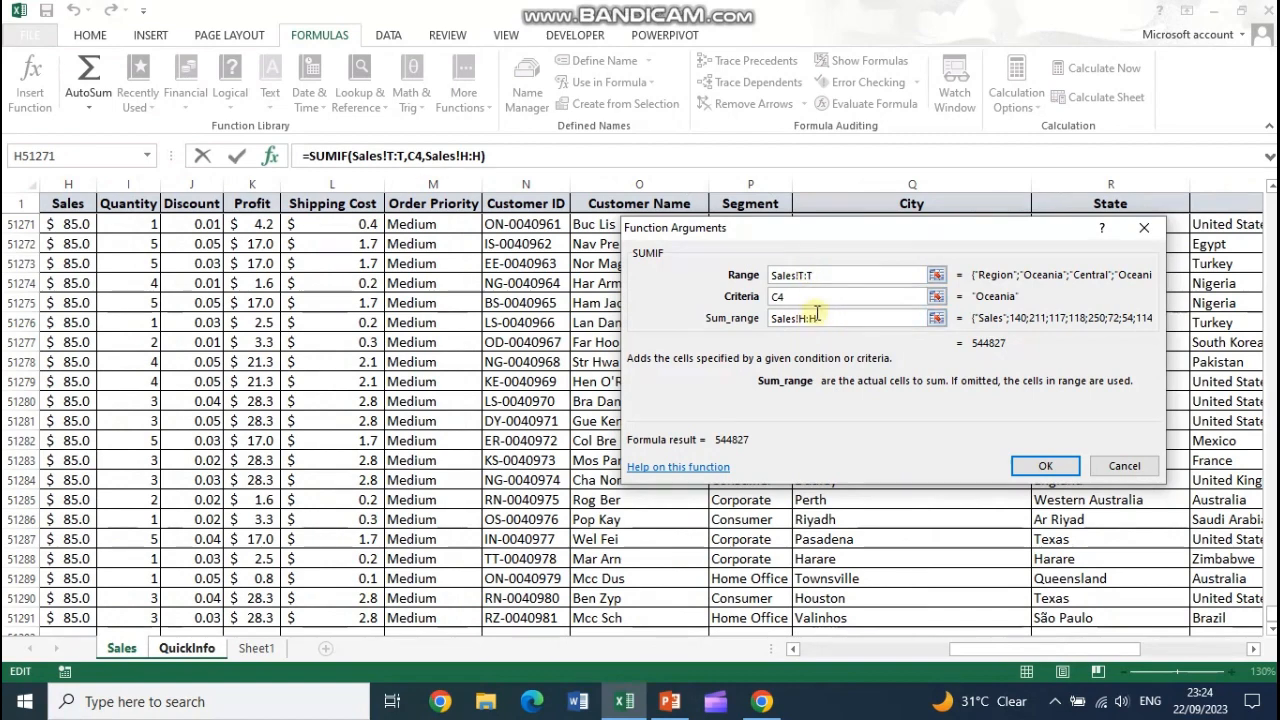
{"action": "left_click", "coordinate": [1043, 468]}
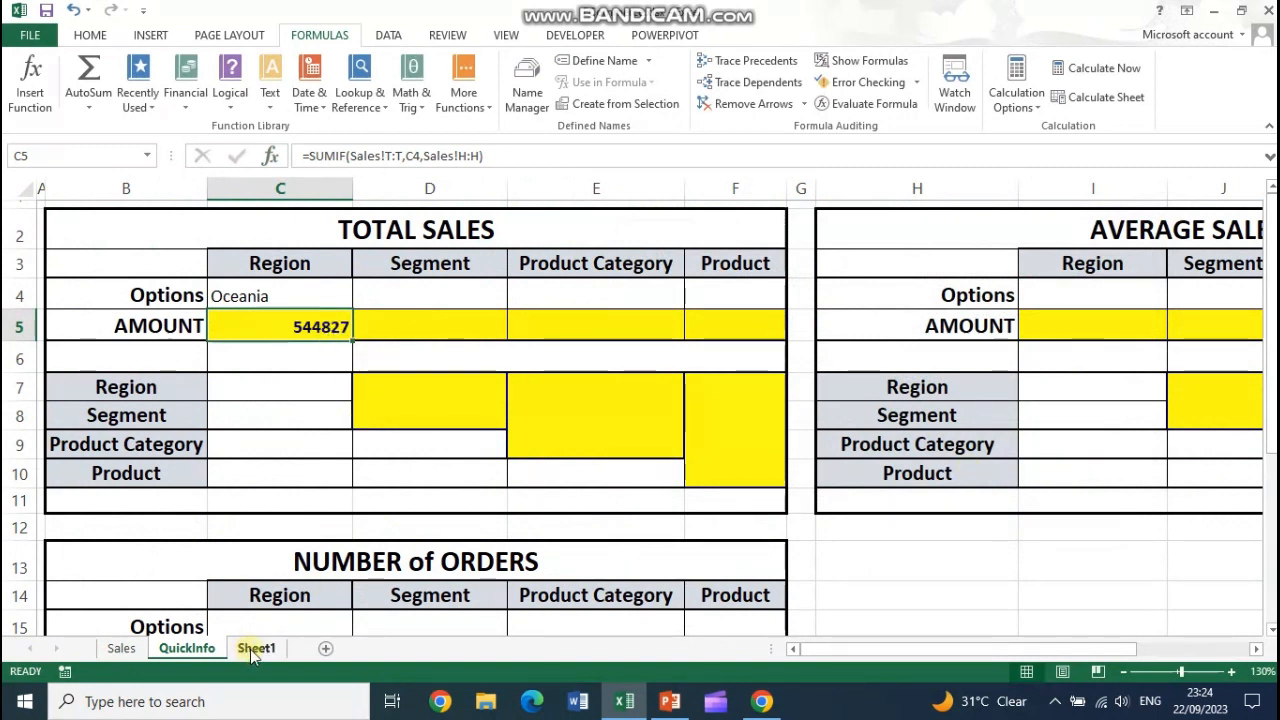
- Check the region list on Sheet1 and set the TOTAL SALES Region option in cell C4 to EMEA
{"action": "left_click", "coordinate": [265, 302]}
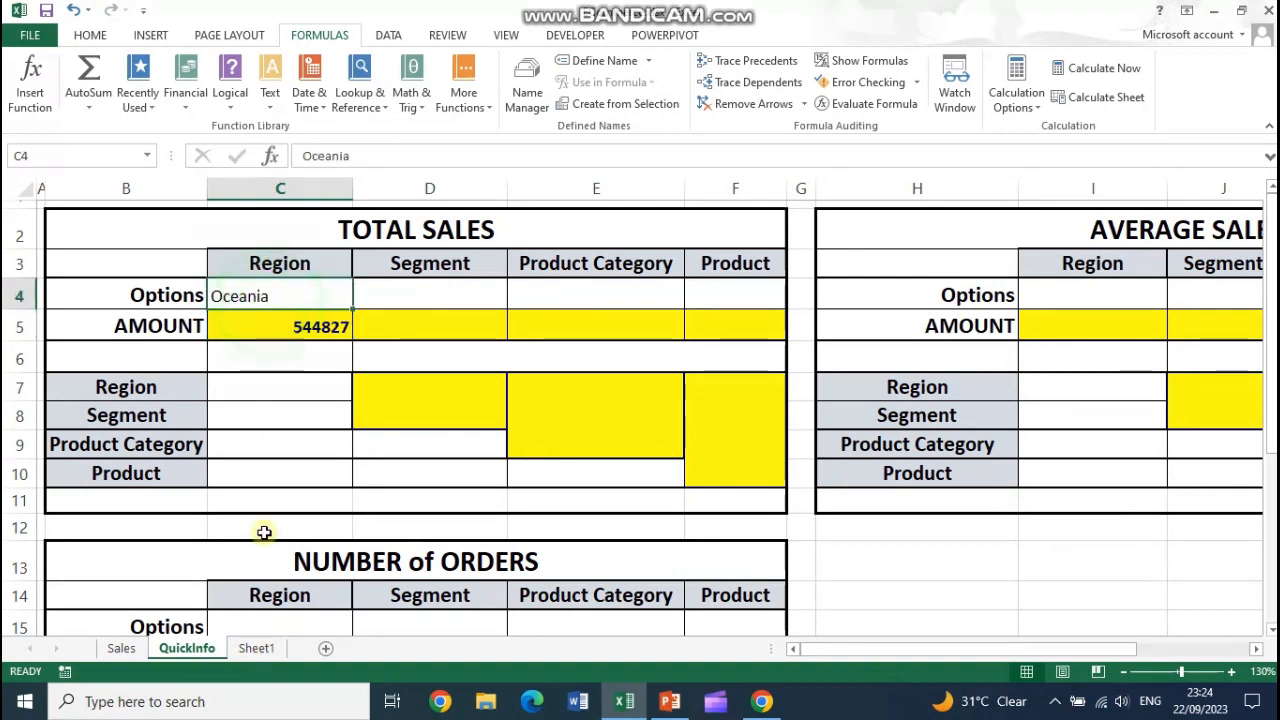
{"action": "left_click", "coordinate": [258, 650]}
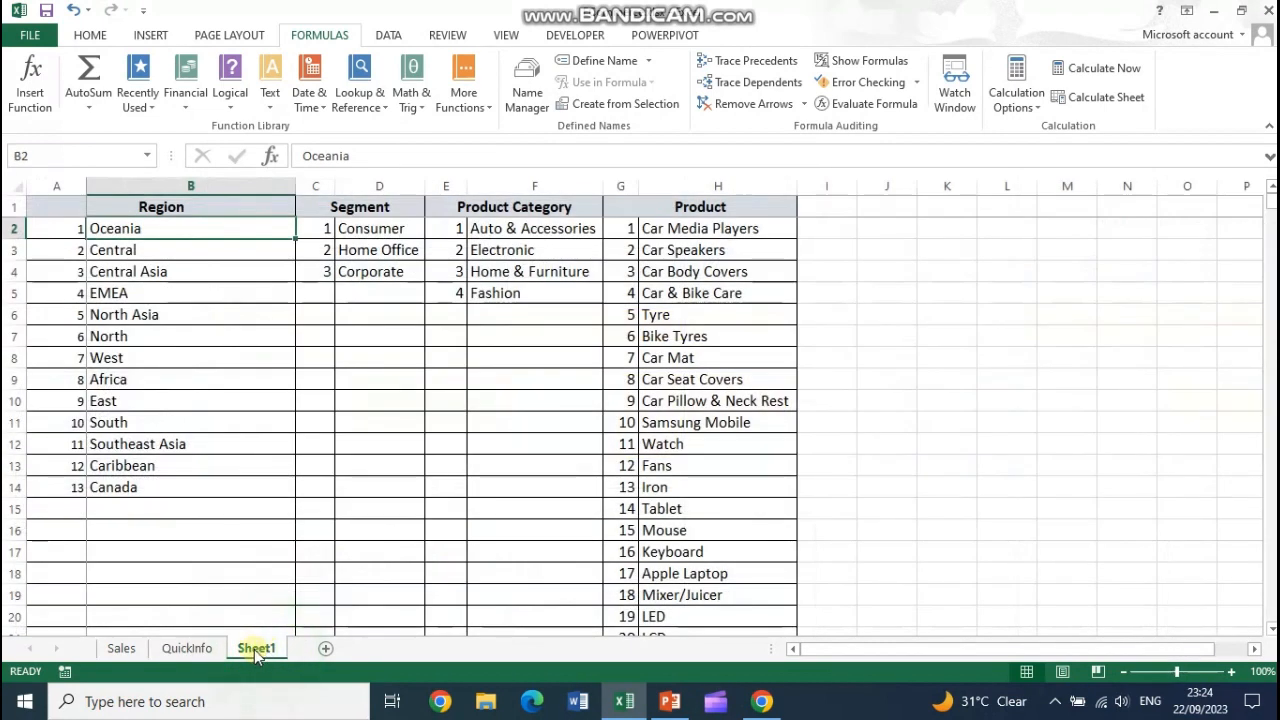
{"action": "left_click", "coordinate": [121, 648]}
{"action": "left_click", "coordinate": [186, 648]}
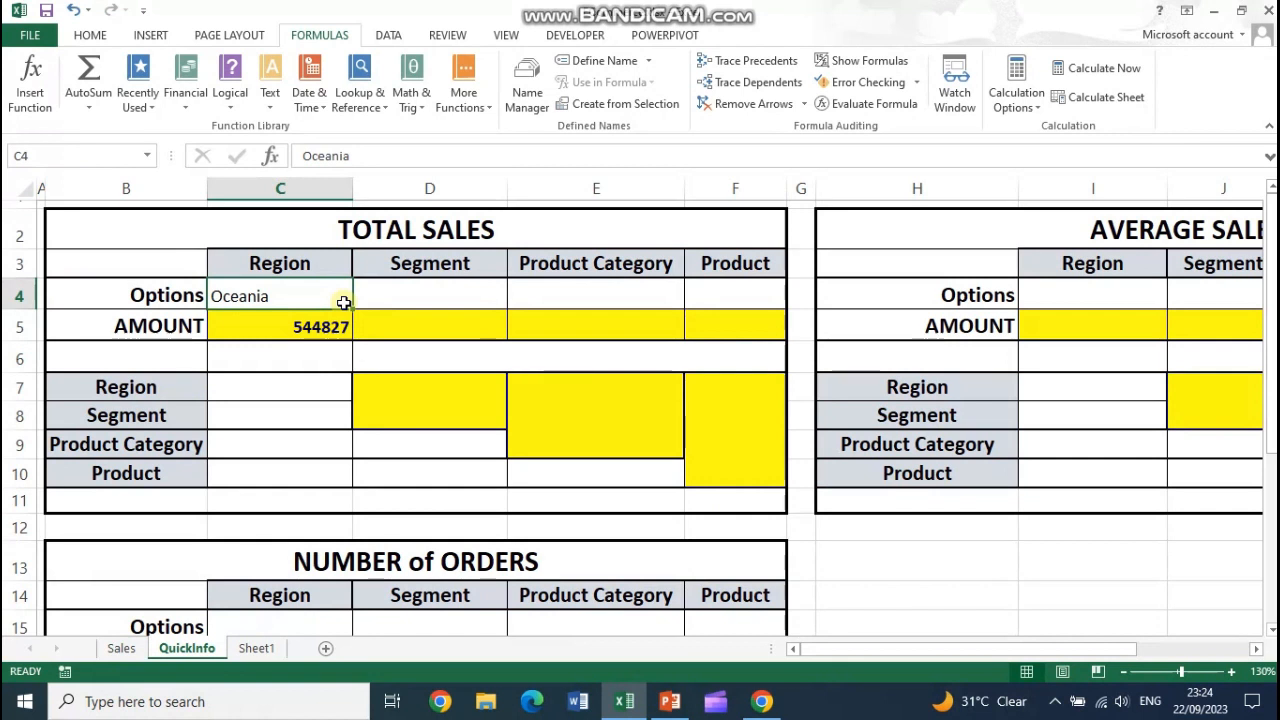
{"action": "type", "text": "EMEA"}
{"action": "key", "text": "Up"}
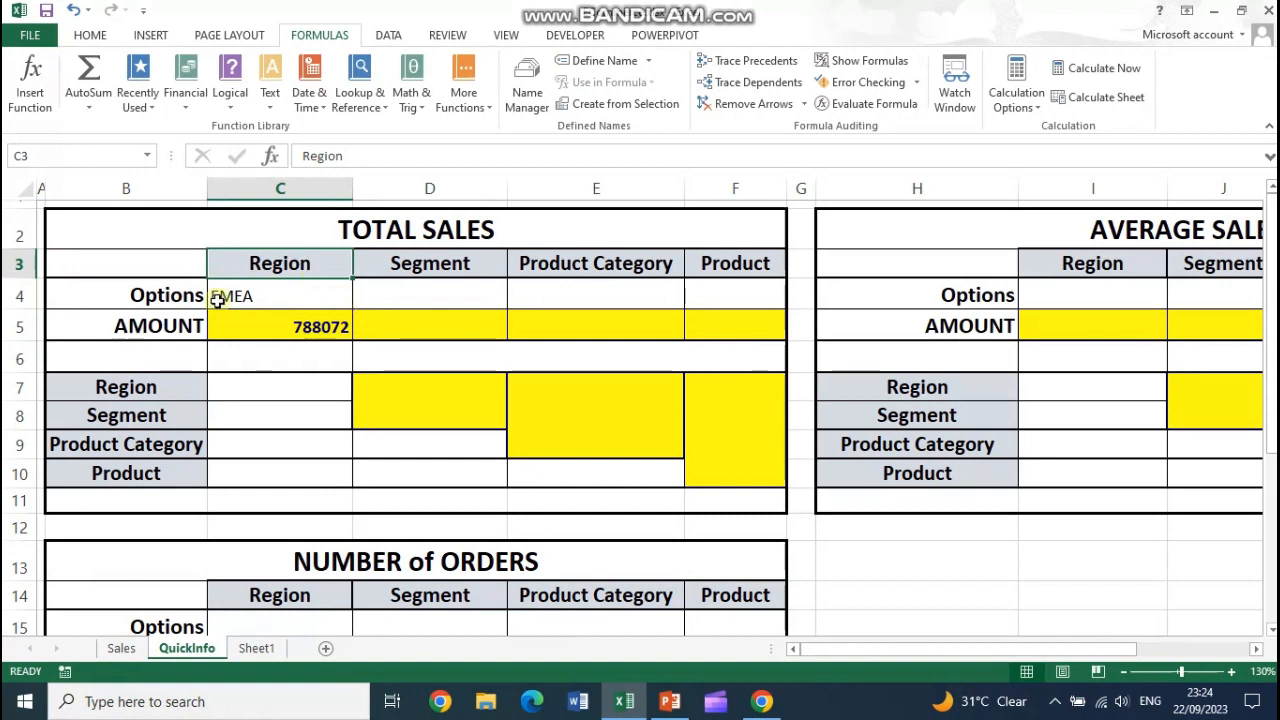
- Try the misspelled region EMAE in cell C4 to test the formula, and restore the option to EMEA
{"action": "left_click", "coordinate": [263, 299]}
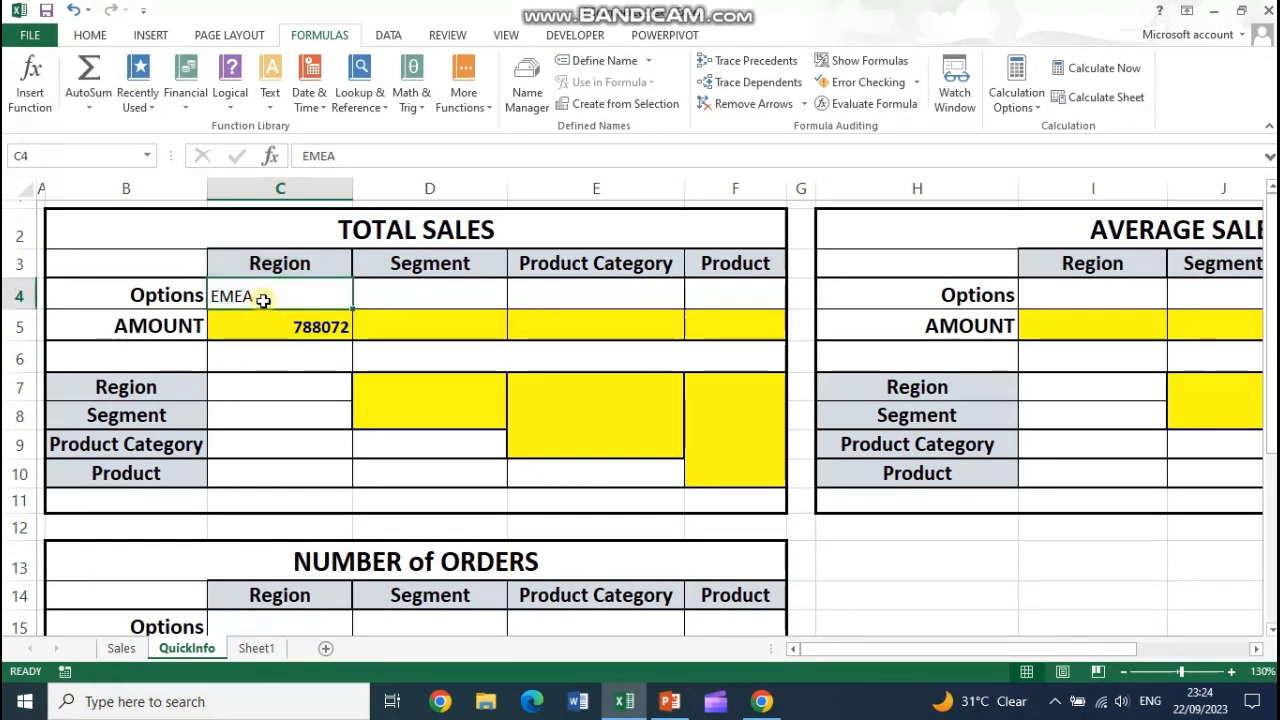
{"action": "type", "text": "EMAE"}
{"action": "key", "text": "Up"}
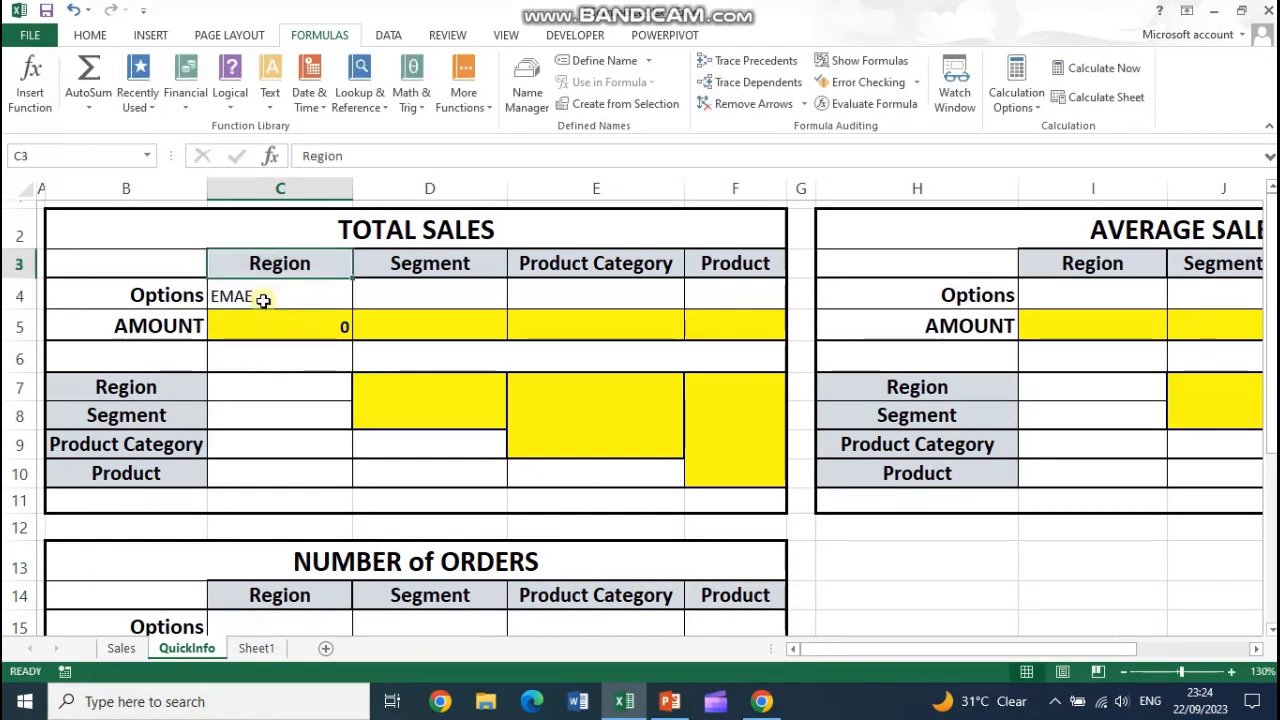
{"action": "left_click", "coordinate": [259, 296]}
{"action": "type", "text": "EMEA"}
{"action": "key", "text": "Up"}
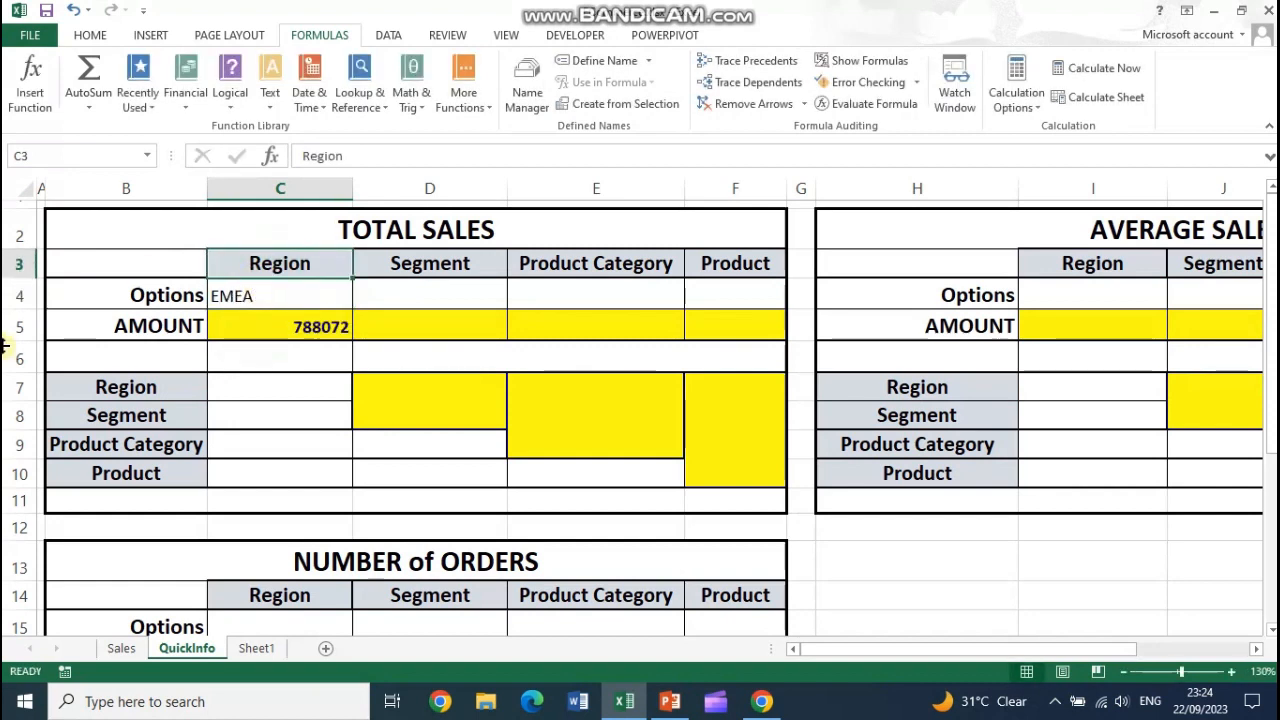
- Look up another region on Sheet1 and set the TOTAL SALES Region option in cell C4 to Central
{"action": "left_click", "coordinate": [256, 648]}
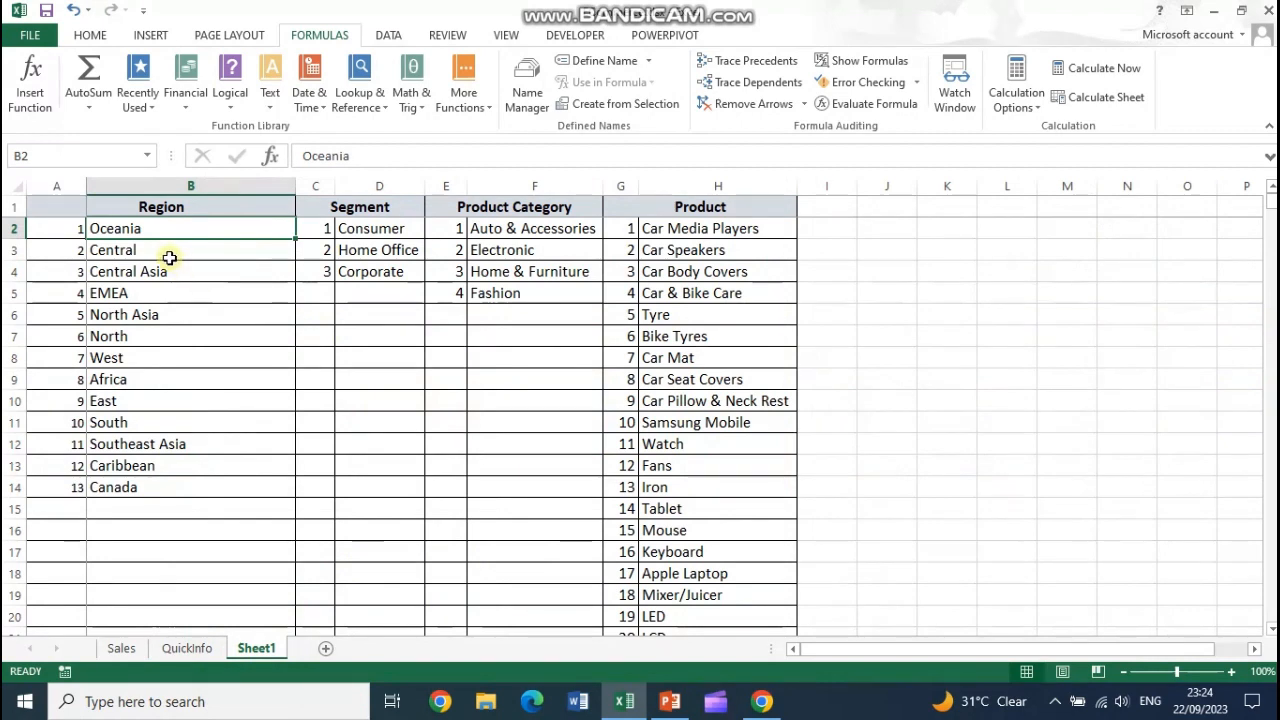
{"action": "left_click", "coordinate": [201, 648]}
{"action": "left_click", "coordinate": [281, 293]}
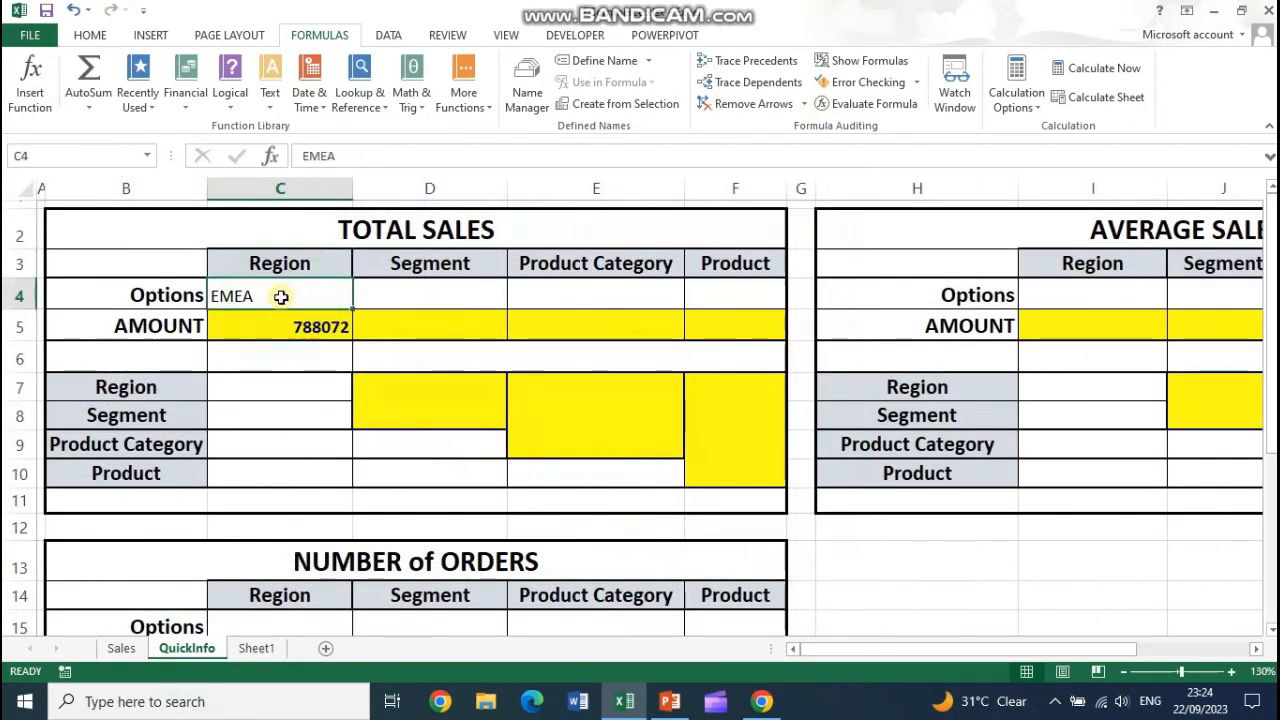
{"action": "type", "text": "Centr"}
{"action": "key", "text": "BackSpace"}
{"action": "key", "text": "BackSpace"}
{"action": "key", "text": "BackSpace"}
{"action": "type", "text": "tral"}
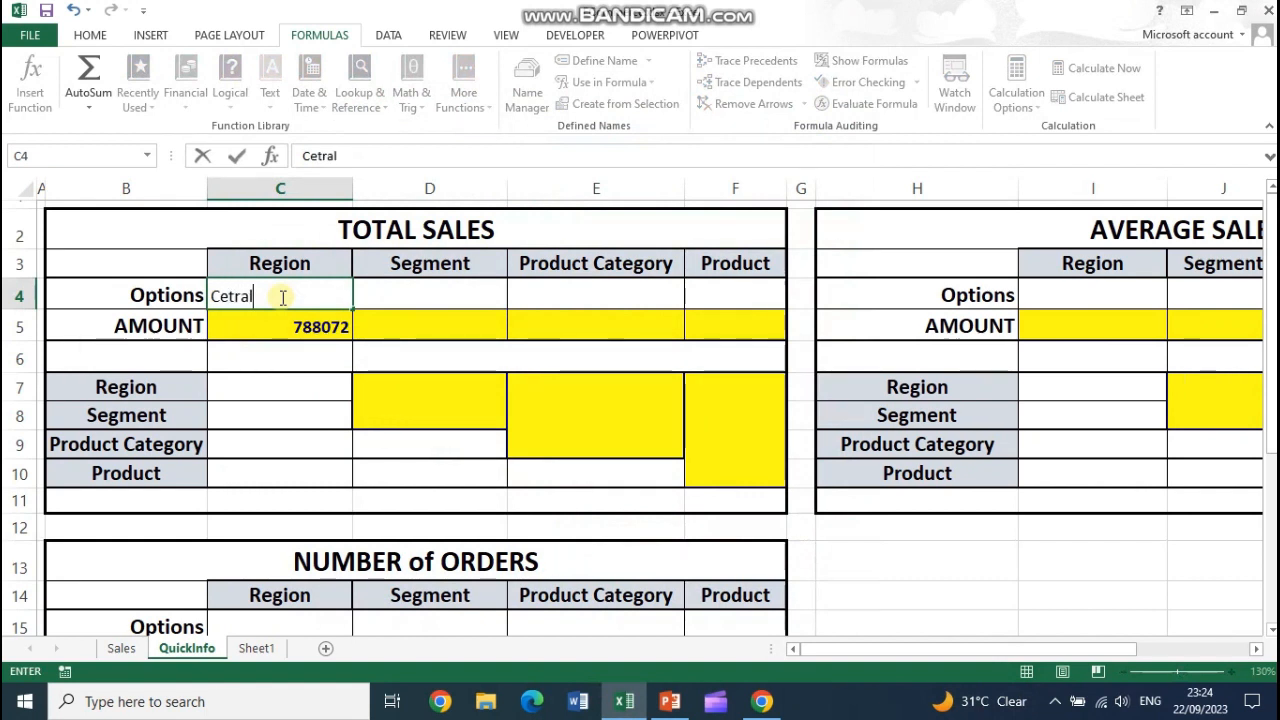
{"action": "key", "text": "Return"}
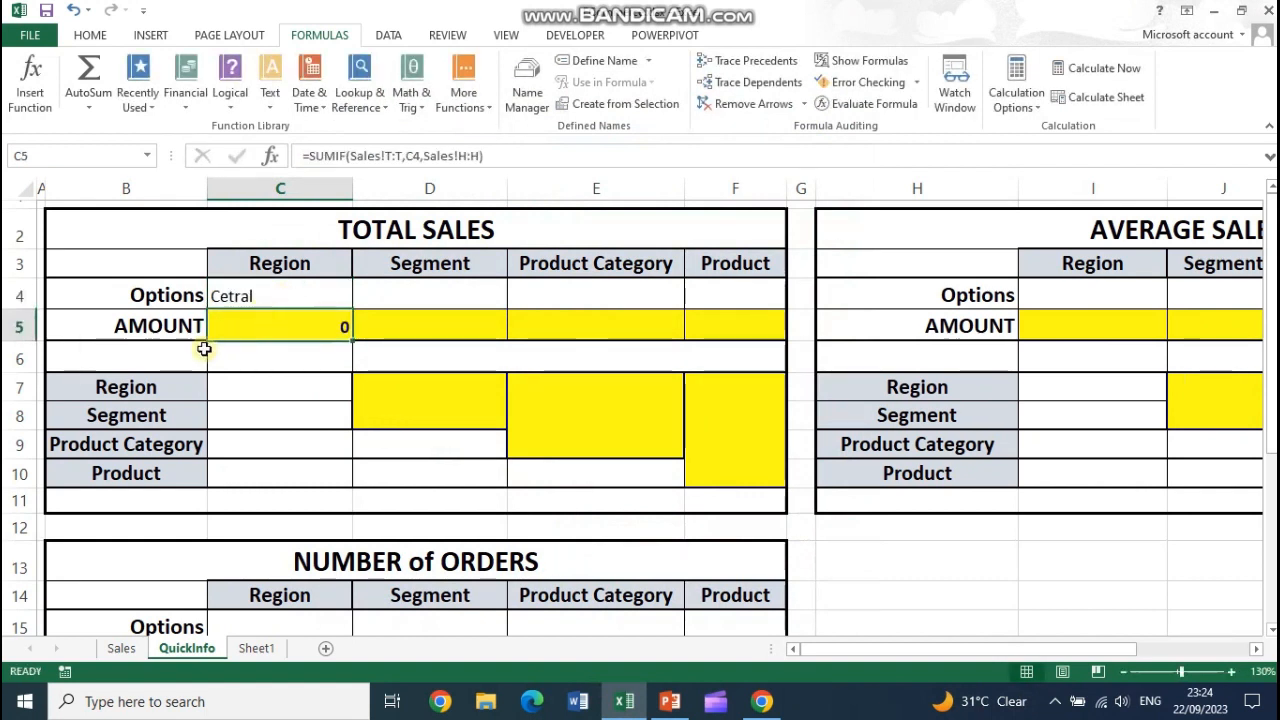
{"action": "double_click", "coordinate": [230, 294]}
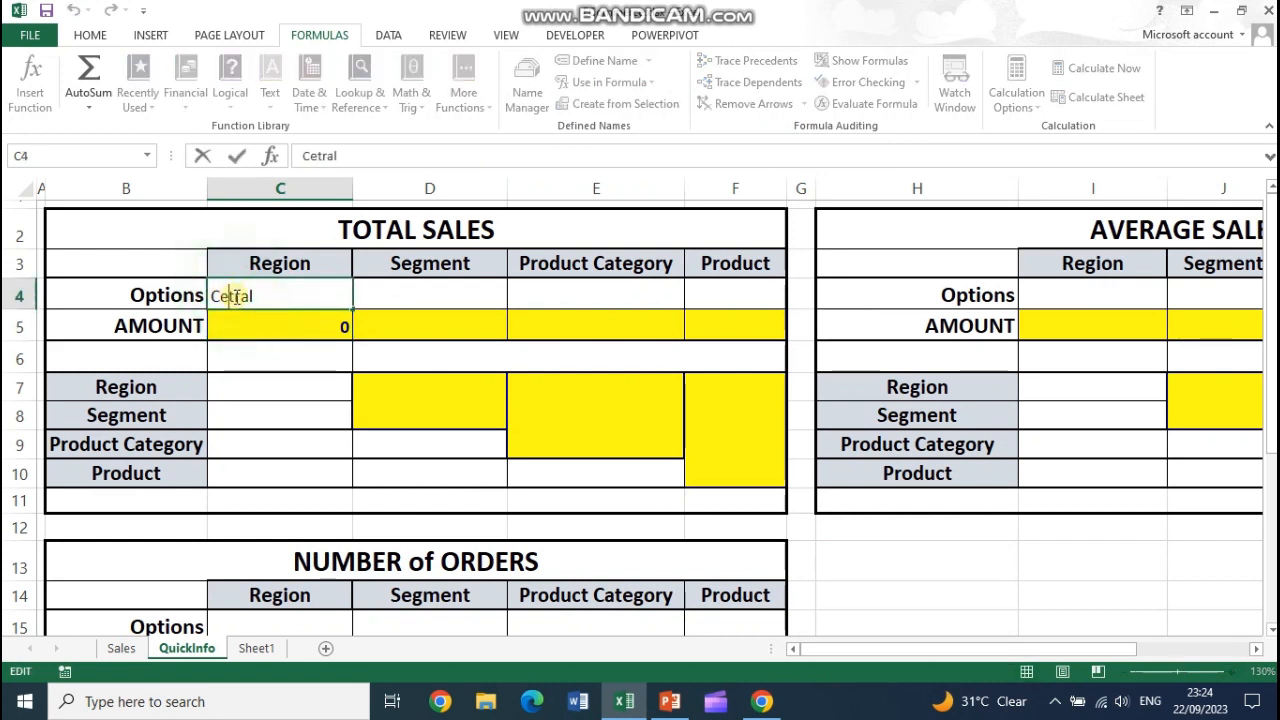
{"action": "type", "text": "n"}
{"action": "key", "text": "Return"}
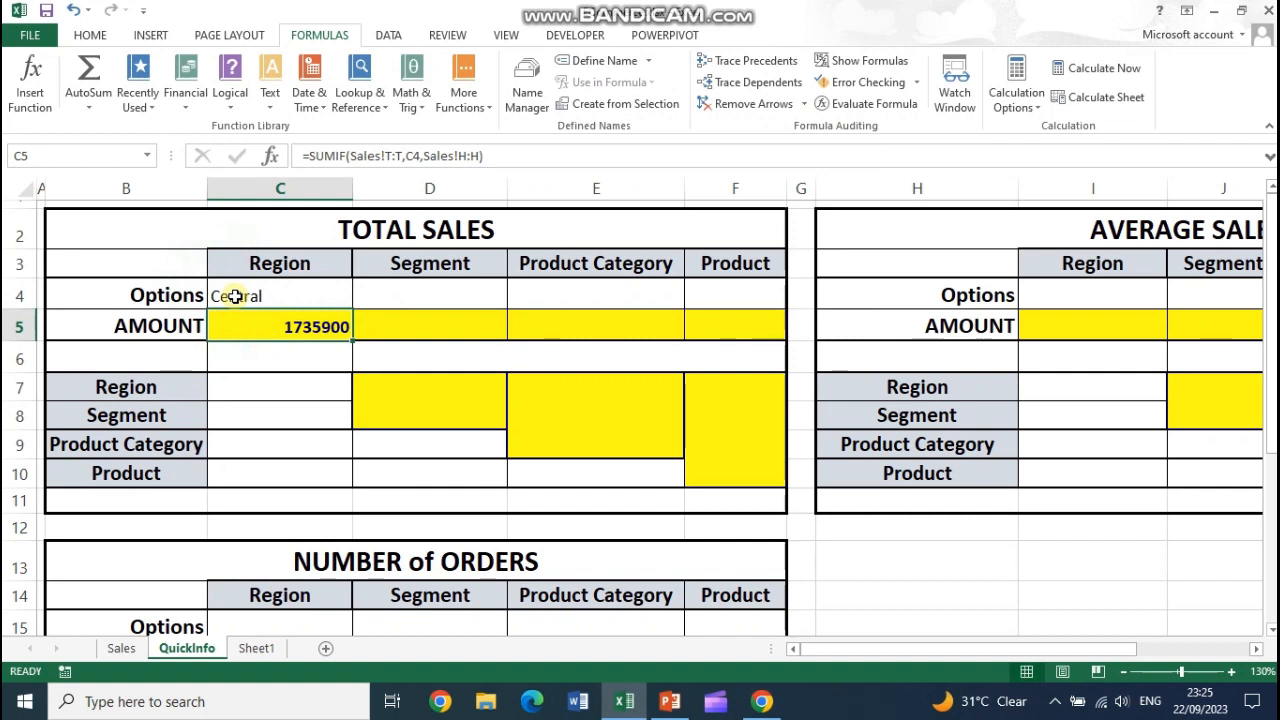
- Magnify the QuickInfo sheet to 180% around the Region option and amount of the TOTAL SALES table
{"action": "left_click", "coordinate": [1233, 671]}
{"action": "double_click", "coordinate": [1233, 671]}
{"action": "scroll", "coordinate": [466, 423], "scroll_direction": "up", "scroll_amount": 1}
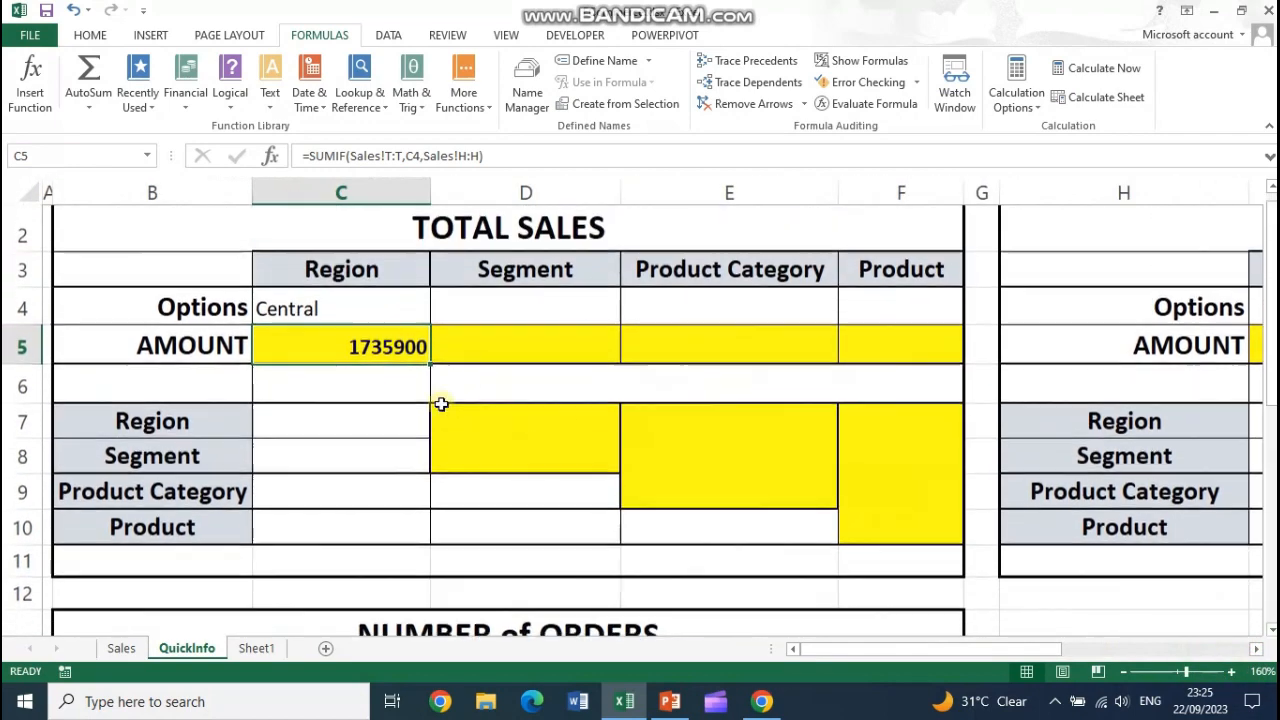
{"action": "double_click", "coordinate": [372, 320]}
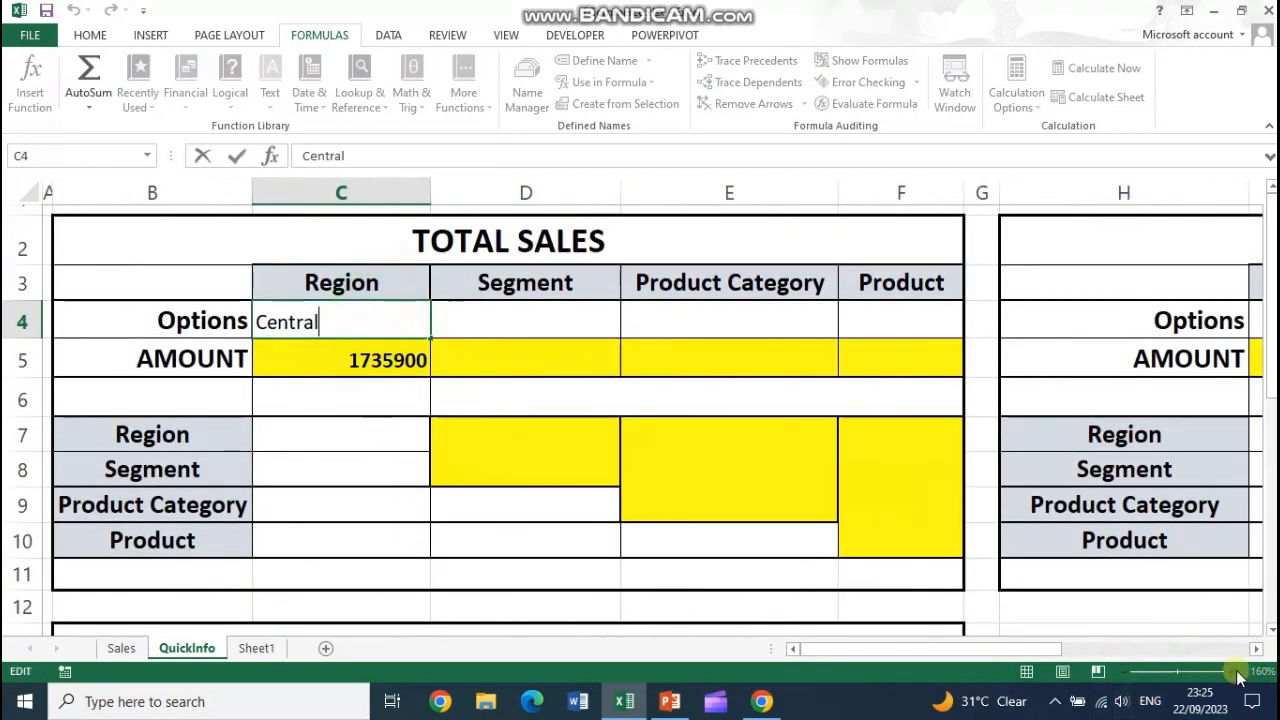
{"action": "left_click", "coordinate": [642, 522]}
{"action": "key", "text": "ctrl+z"}
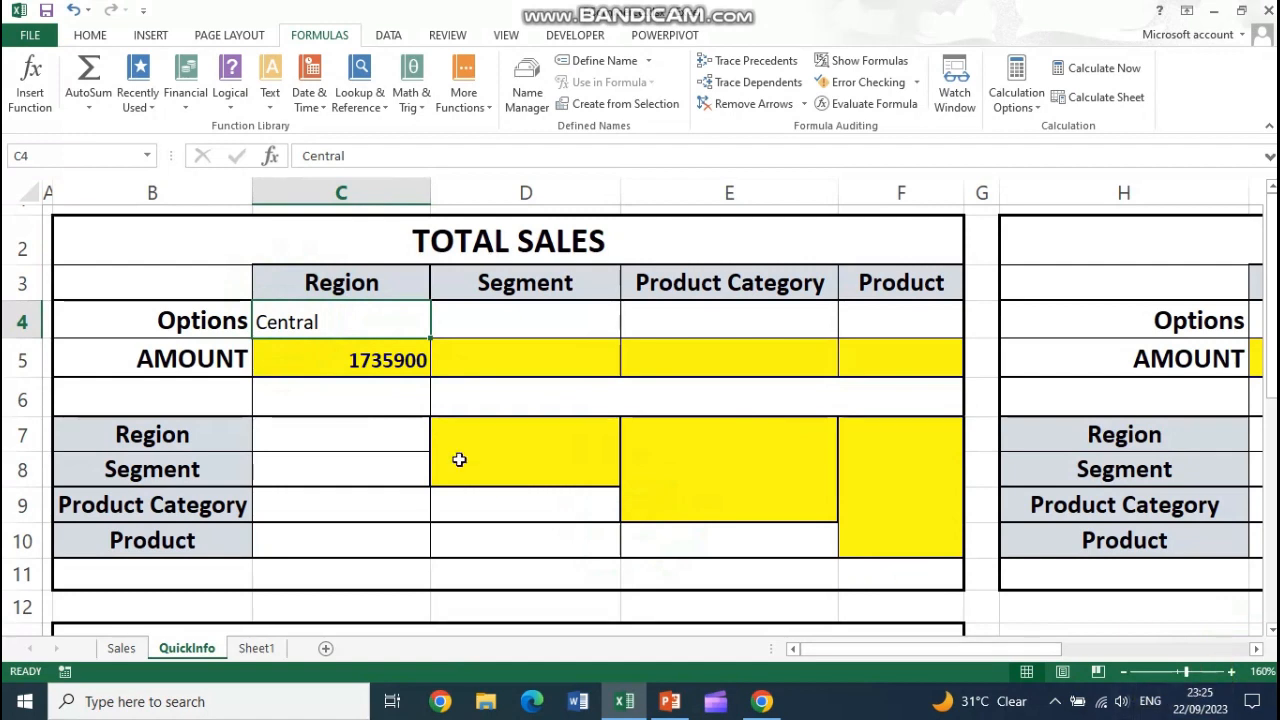
{"action": "left_click", "coordinate": [357, 360]}
{"action": "left_click", "coordinate": [1233, 674]}
{"action": "left_click", "coordinate": [1233, 674]}
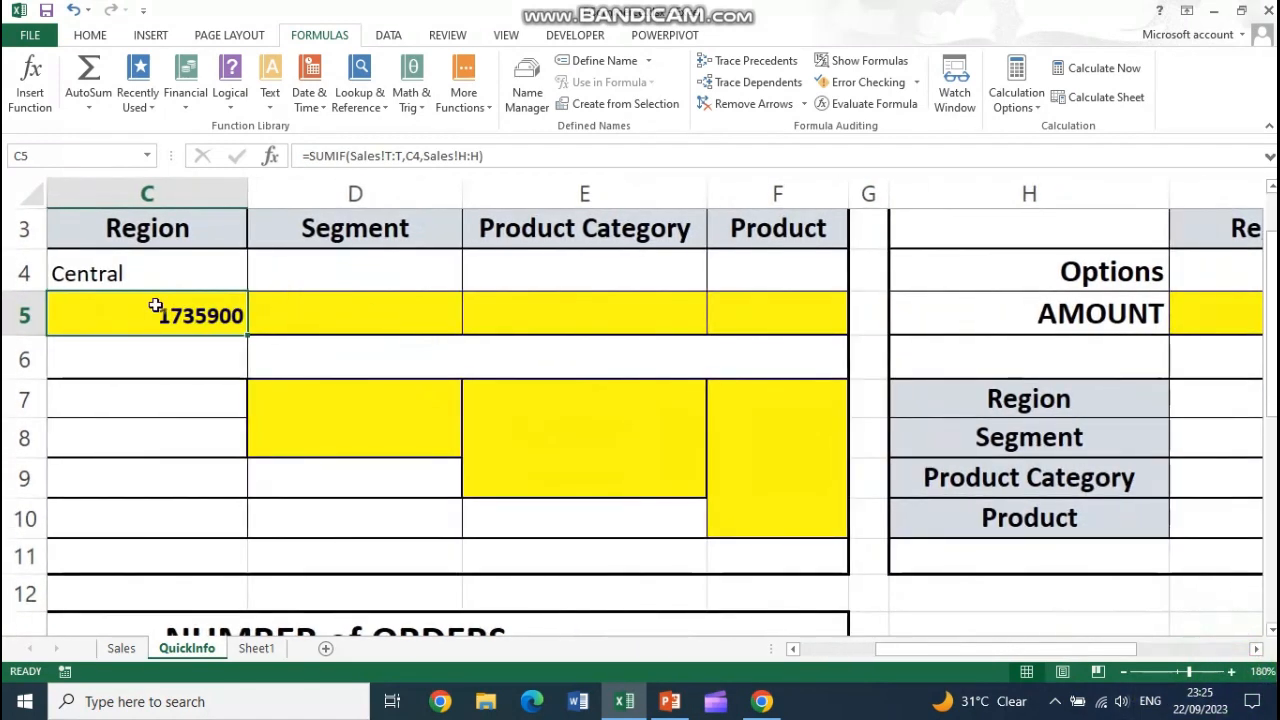
{"action": "left_click_drag", "start_coordinate": [873, 650], "coordinate": [826, 651]}
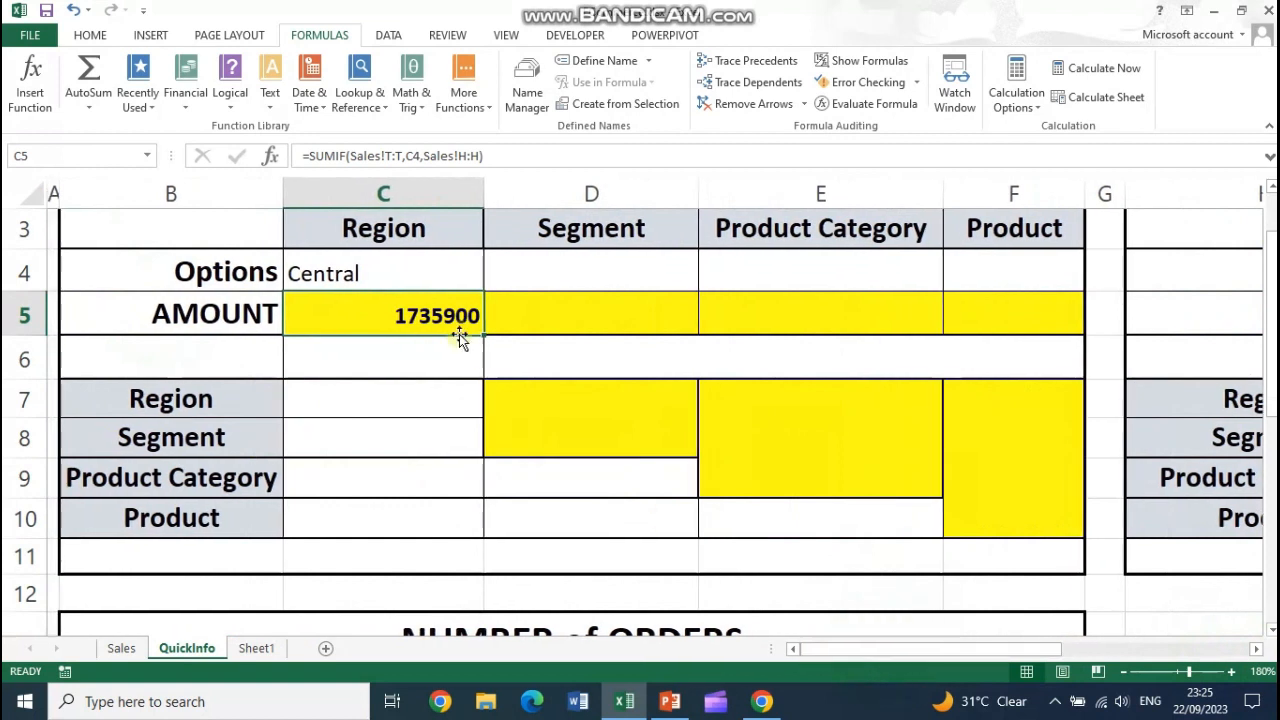
- Examine the function name, range, criteria and sum_range parts of the SUMIF formula in cell C5 without editing it
{"action": "double_click", "coordinate": [436, 314]}
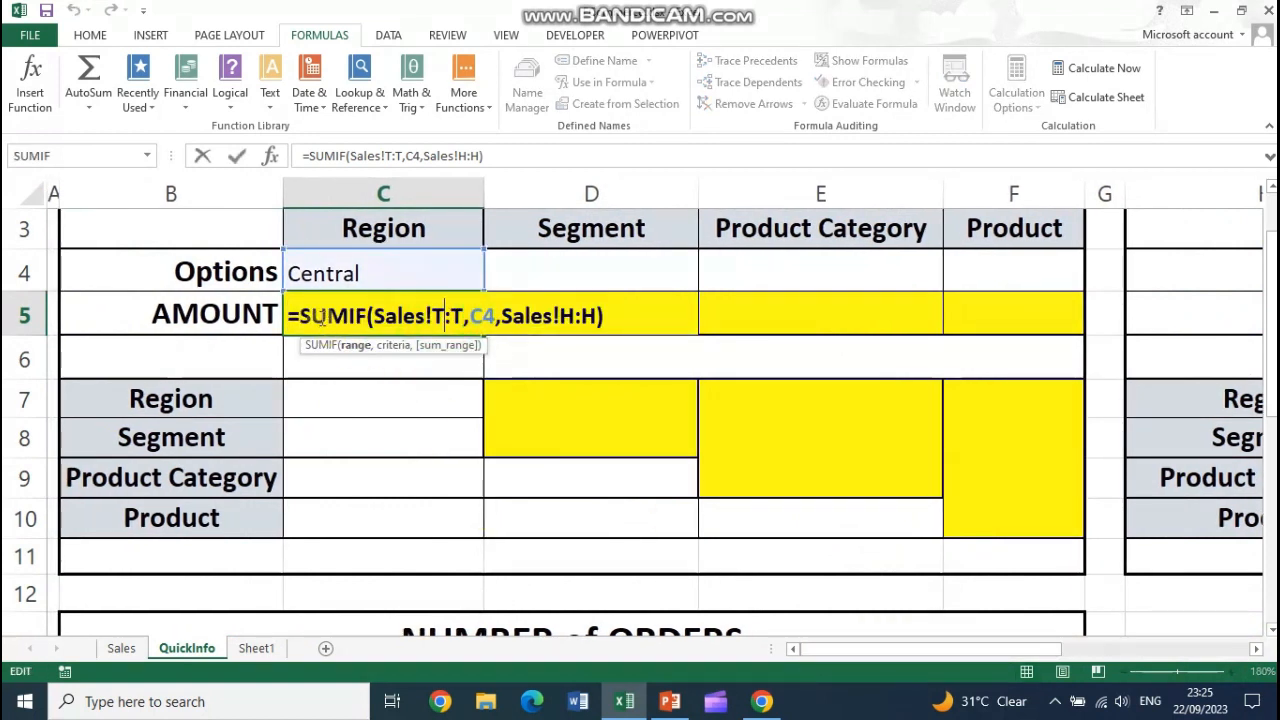
{"action": "left_click_drag", "start_coordinate": [300, 315], "coordinate": [373, 316]}
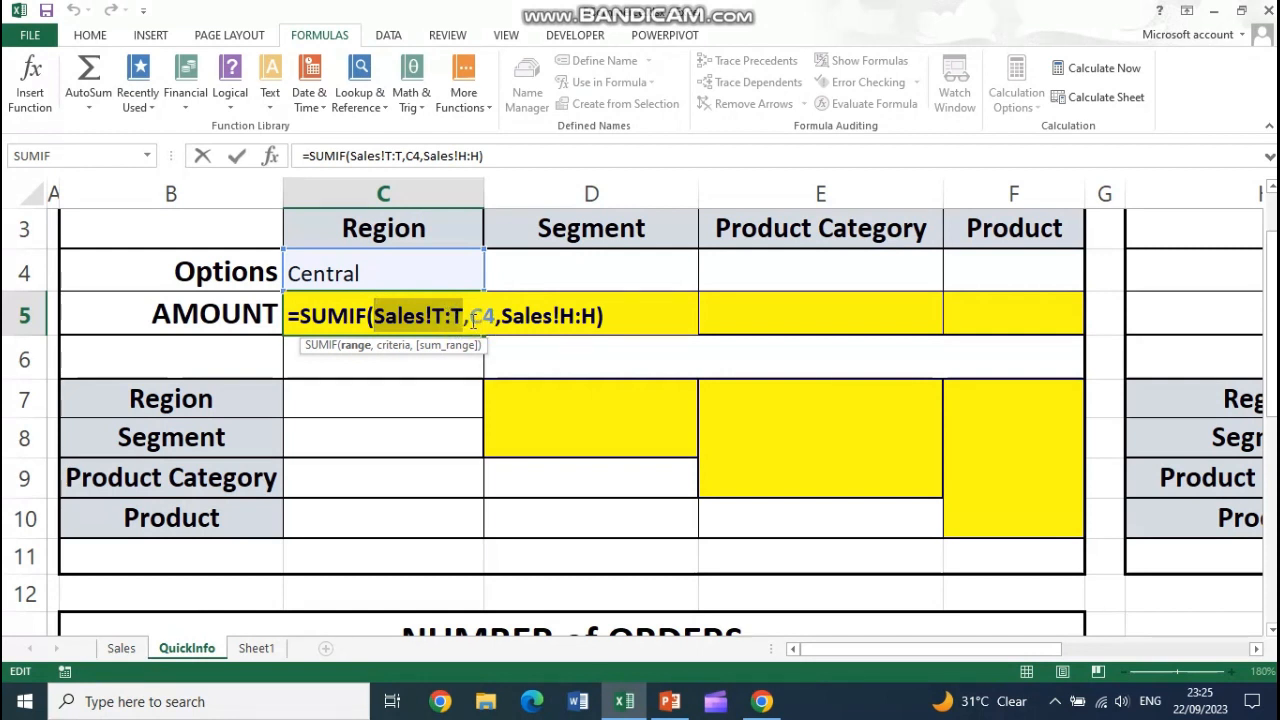
{"action": "left_click_drag", "start_coordinate": [471, 318], "coordinate": [492, 320]}
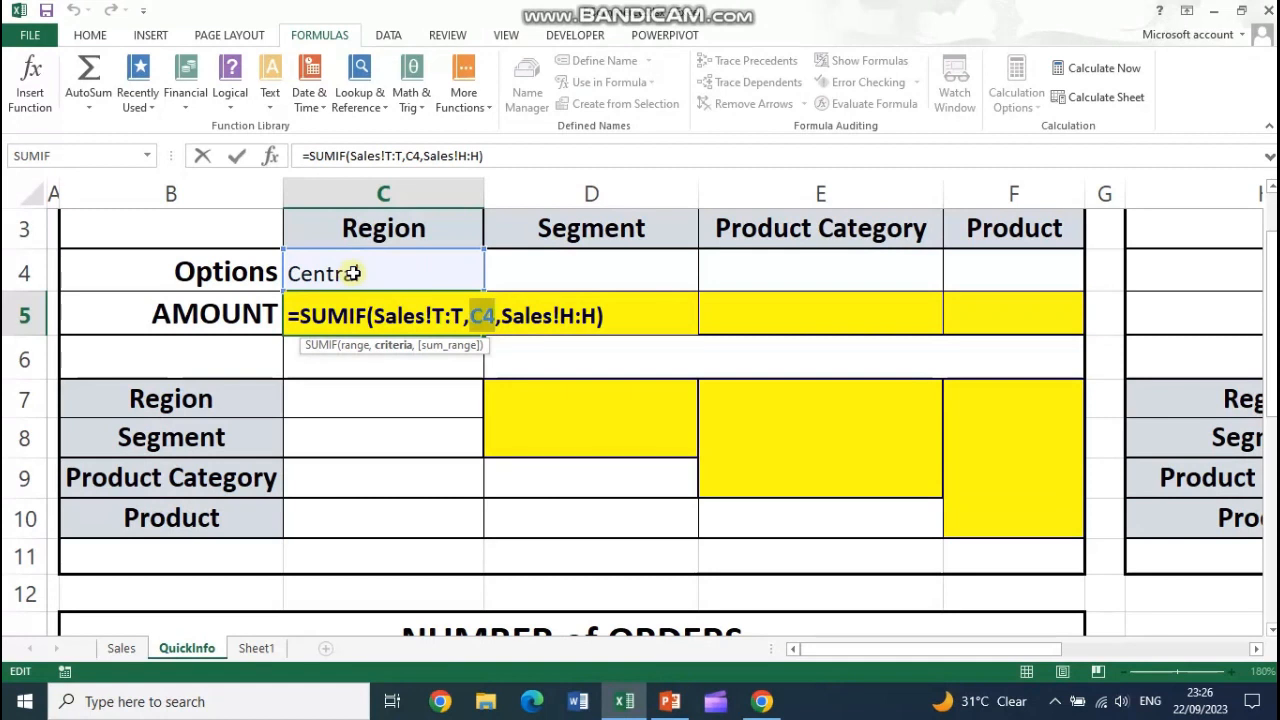
{"action": "left_click_drag", "start_coordinate": [433, 316], "coordinate": [458, 316]}
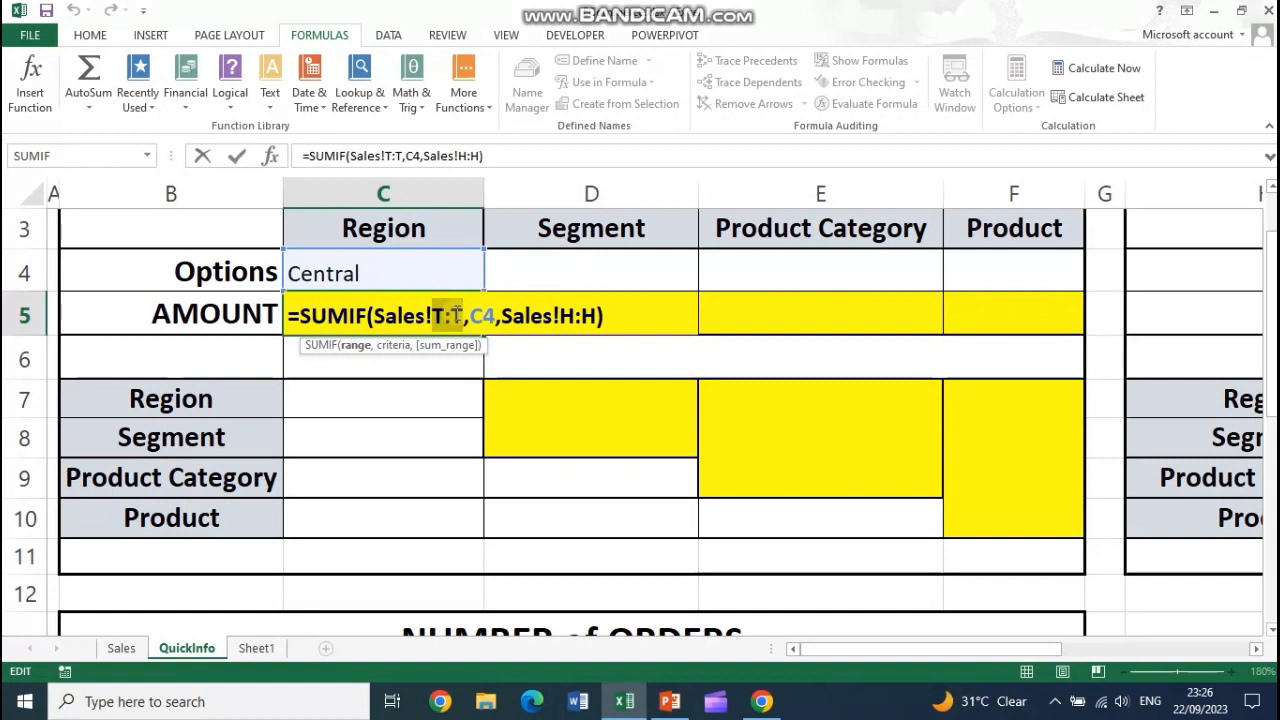
{"action": "left_click_drag", "start_coordinate": [455, 315], "coordinate": [598, 315]}
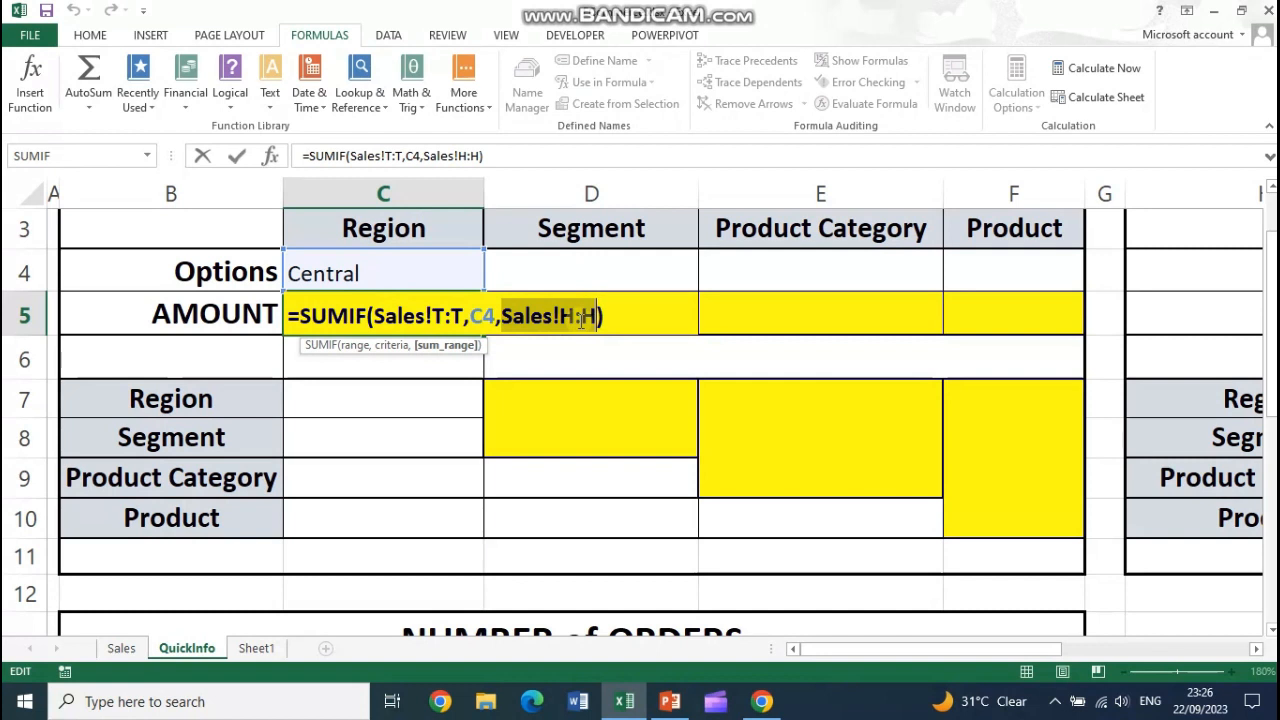
{"action": "left_click", "coordinate": [373, 316]}
{"action": "left_click_drag", "start_coordinate": [373, 316], "coordinate": [457, 316]}
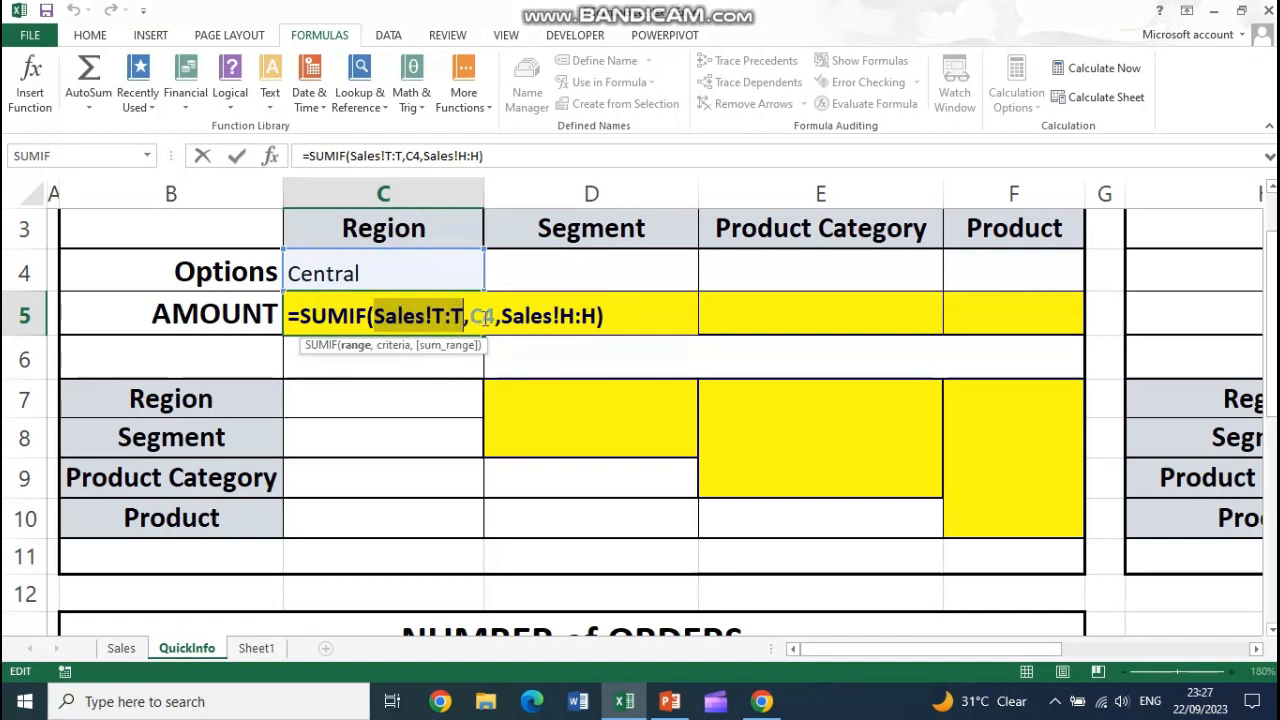
{"action": "left_click", "coordinate": [482, 316]}
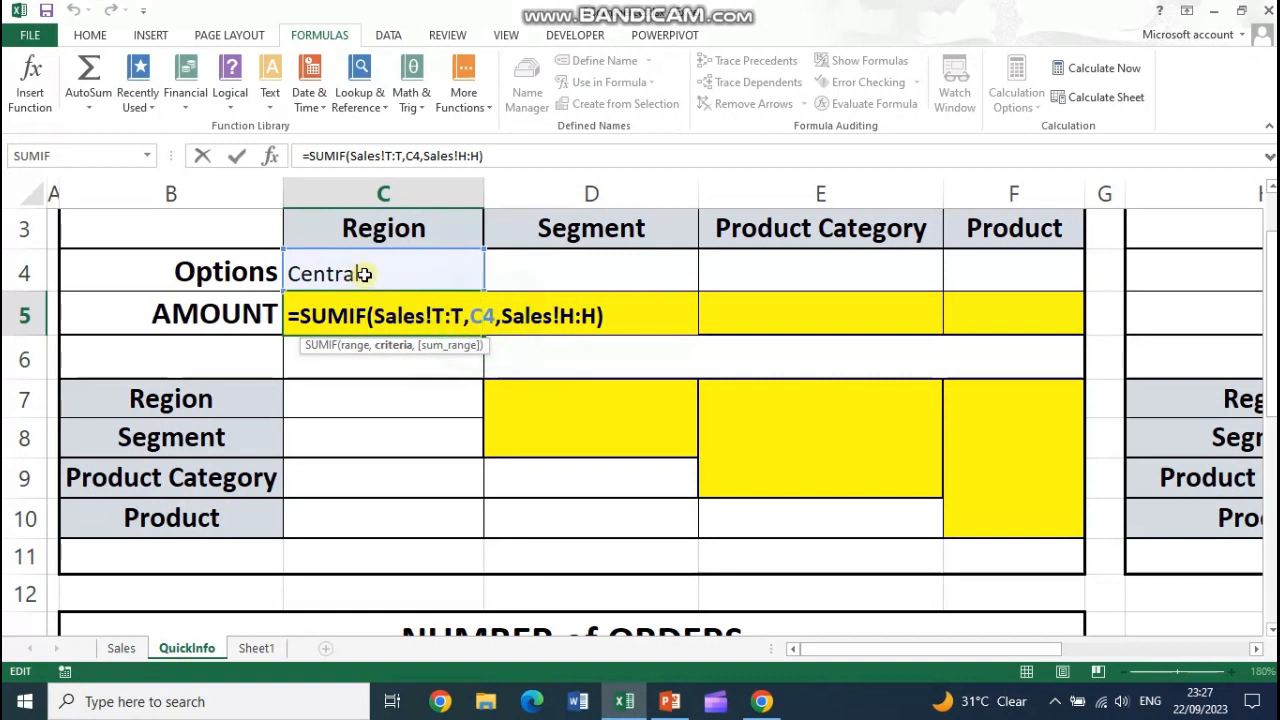
{"action": "left_click_drag", "start_coordinate": [503, 316], "coordinate": [616, 316]}
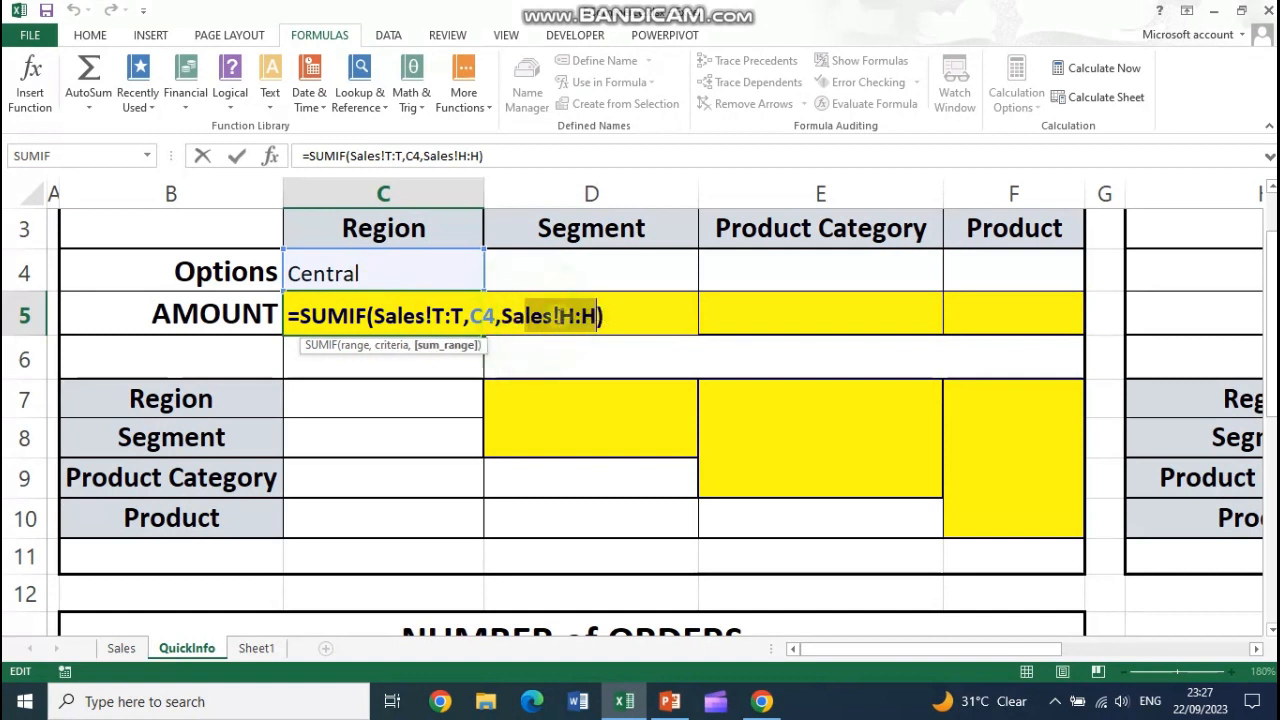
{"action": "left_click_drag", "start_coordinate": [503, 316], "coordinate": [597, 316]}
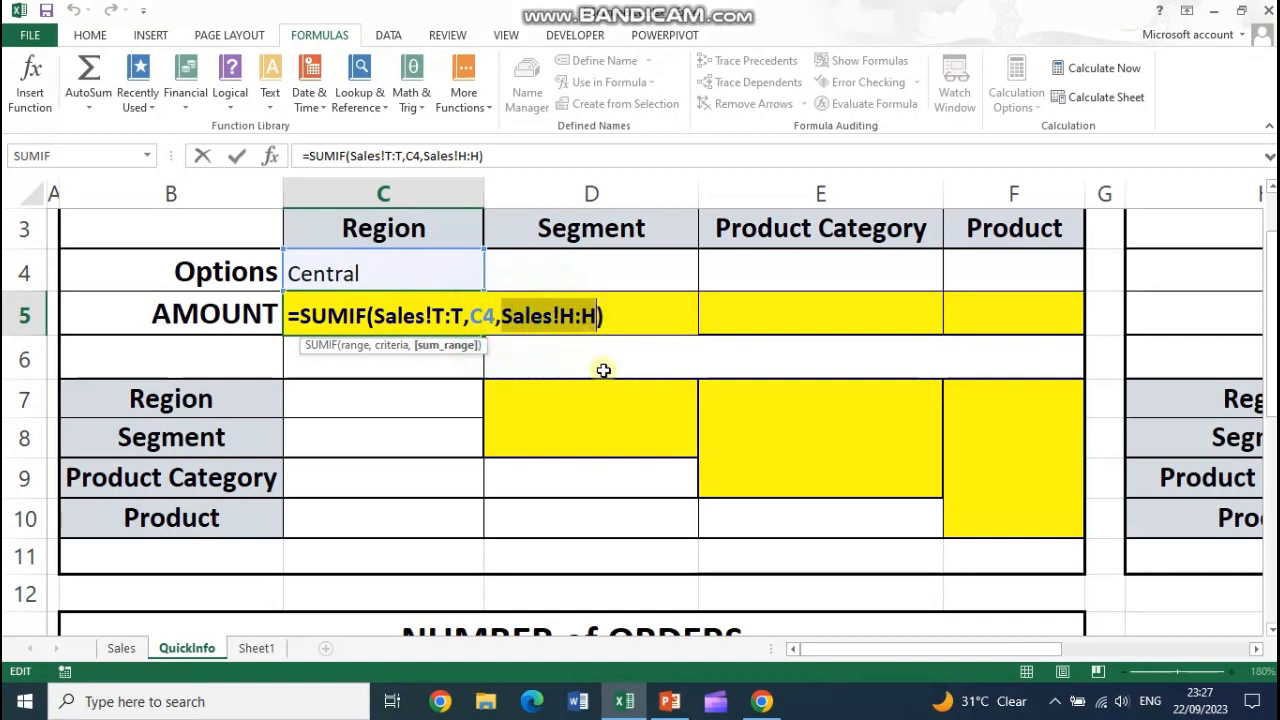
{"action": "key", "text": "Return"}
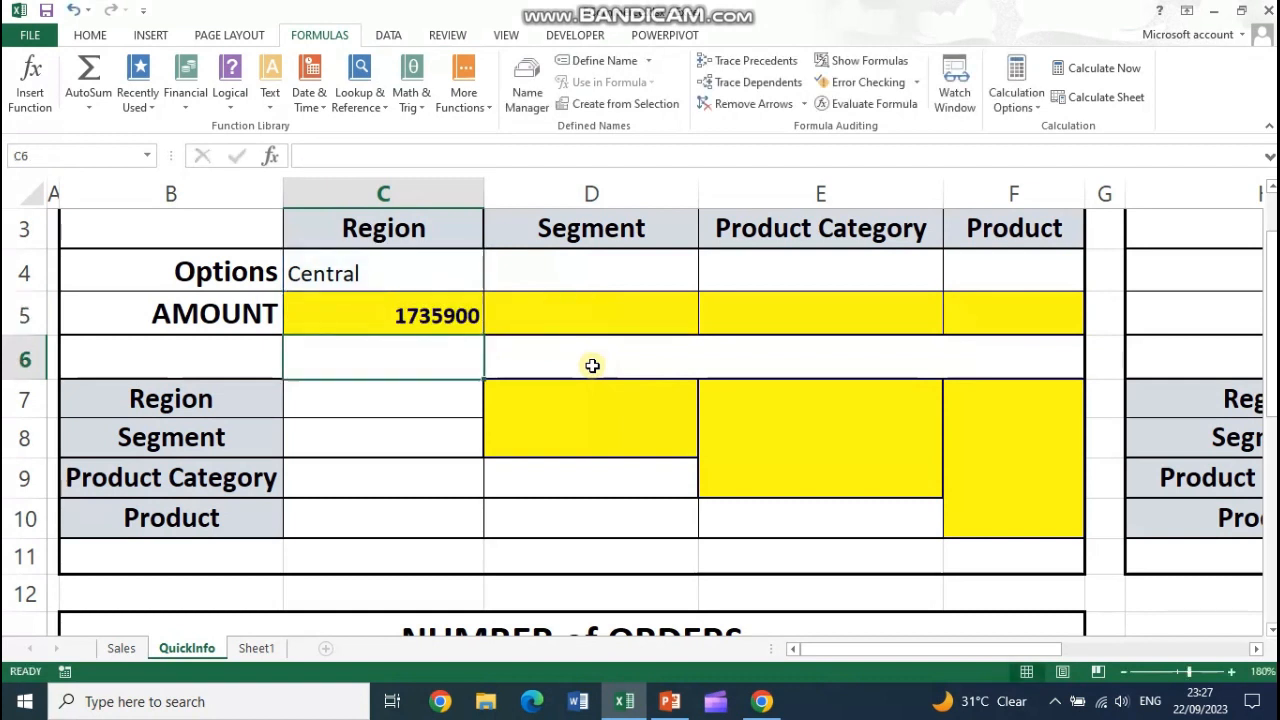
- Set the TOTAL SALES Region option in cell C4 to EMEA and centre it horizontally in the cell
{"action": "left_click", "coordinate": [390, 263]}
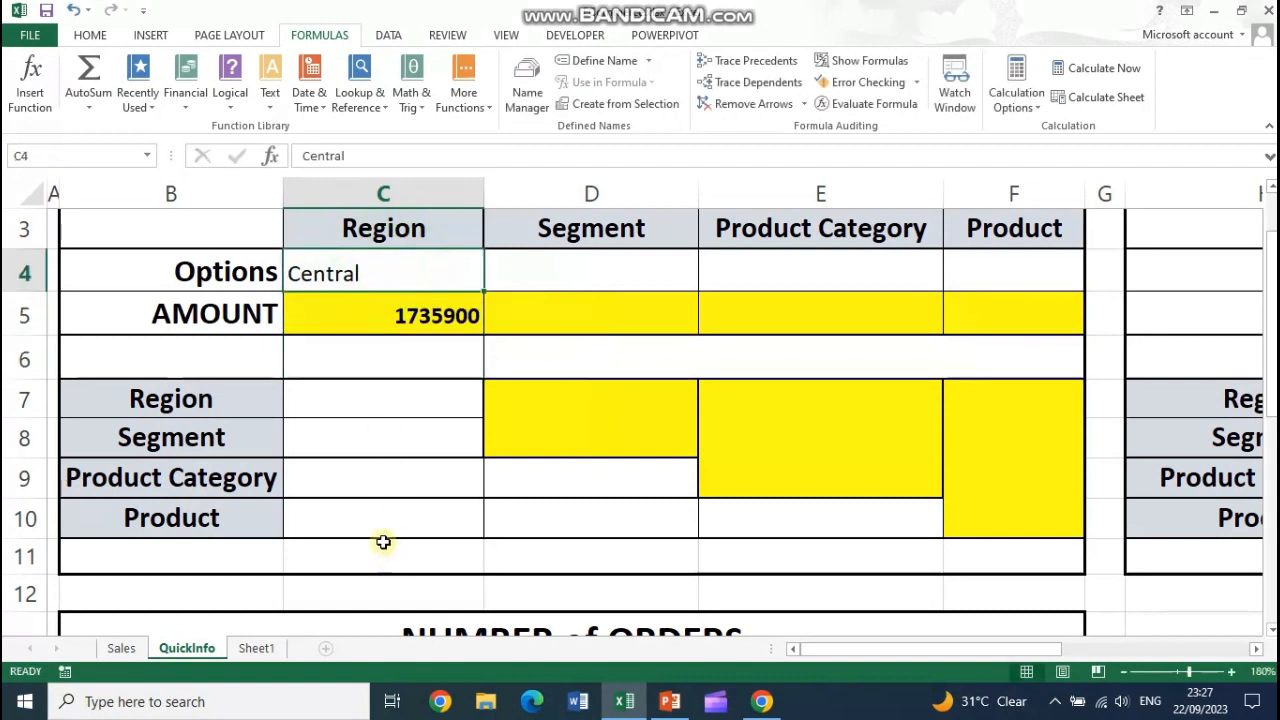
{"action": "type", "text": "EMEA"}
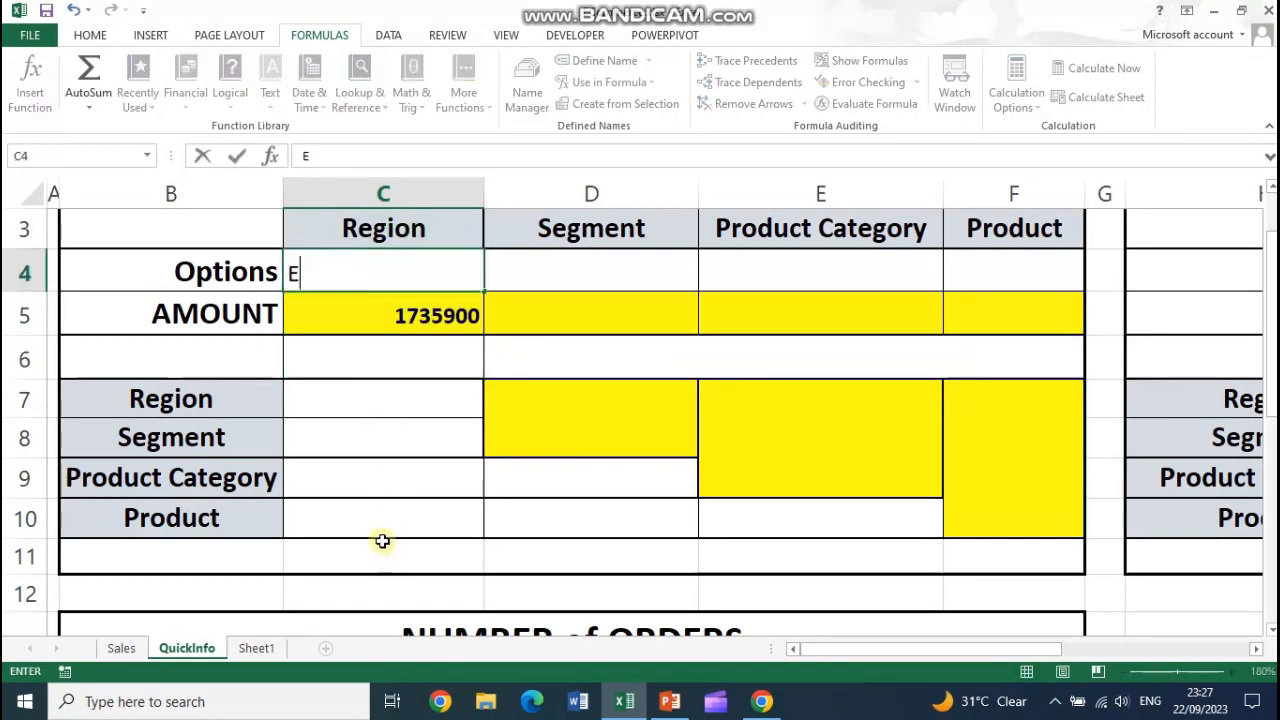
{"action": "key", "text": "Return"}
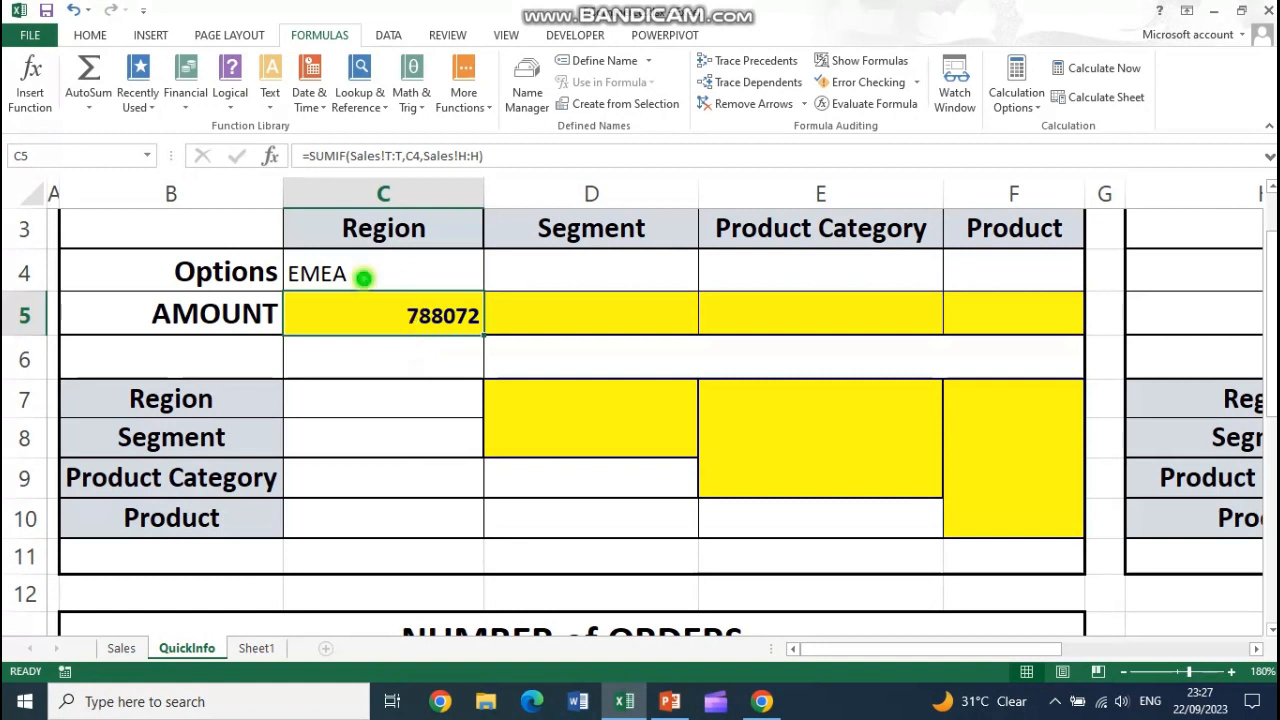
{"action": "left_click", "coordinate": [360, 272]}
{"action": "left_click", "coordinate": [100, 35]}
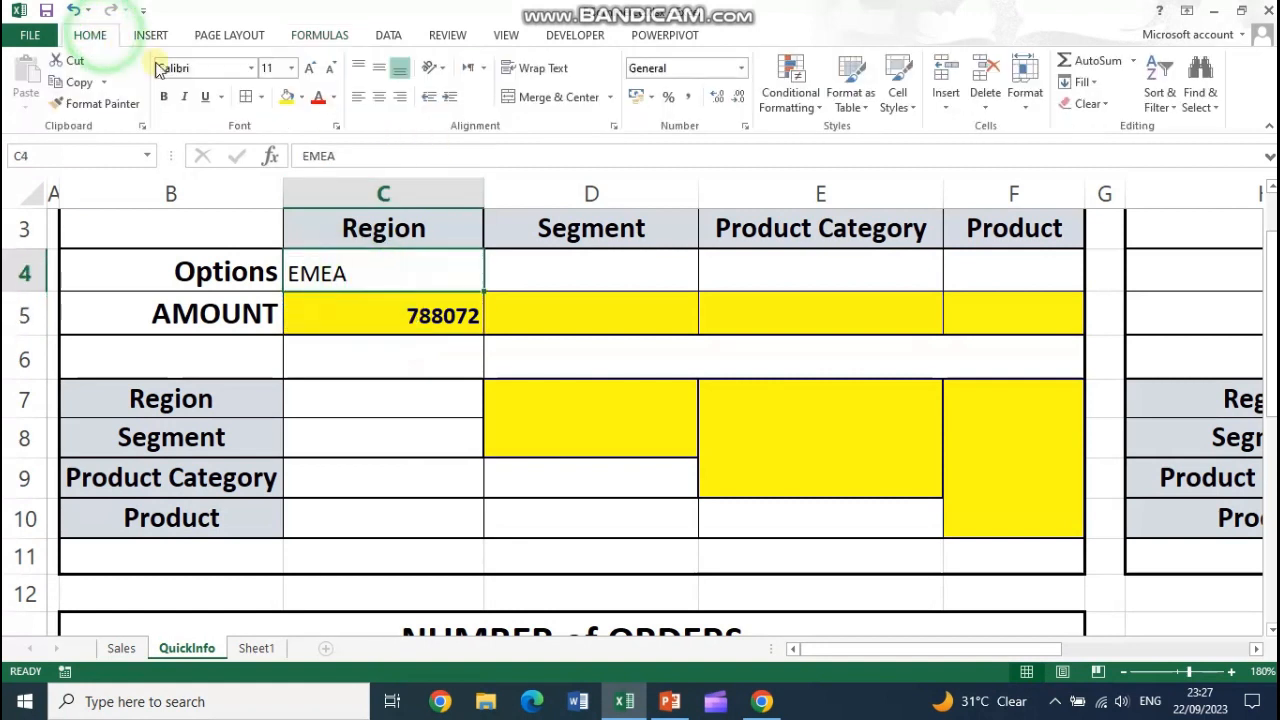
{"action": "left_click", "coordinate": [379, 97]}
- Review the TOTAL SALES column headings from Region to Product and the Region and Segment row labels below them
{"action": "left_click", "coordinate": [387, 238]}
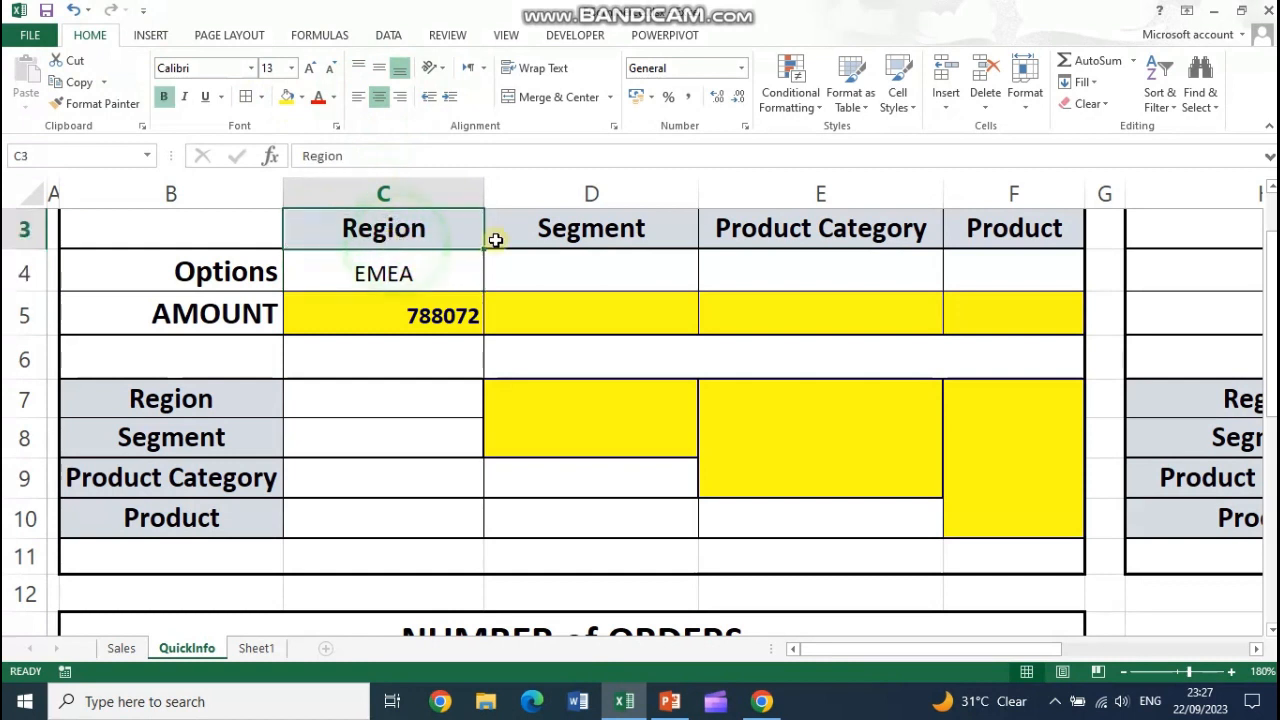
{"action": "left_click", "coordinate": [578, 245]}
{"action": "left_click", "coordinate": [836, 228]}
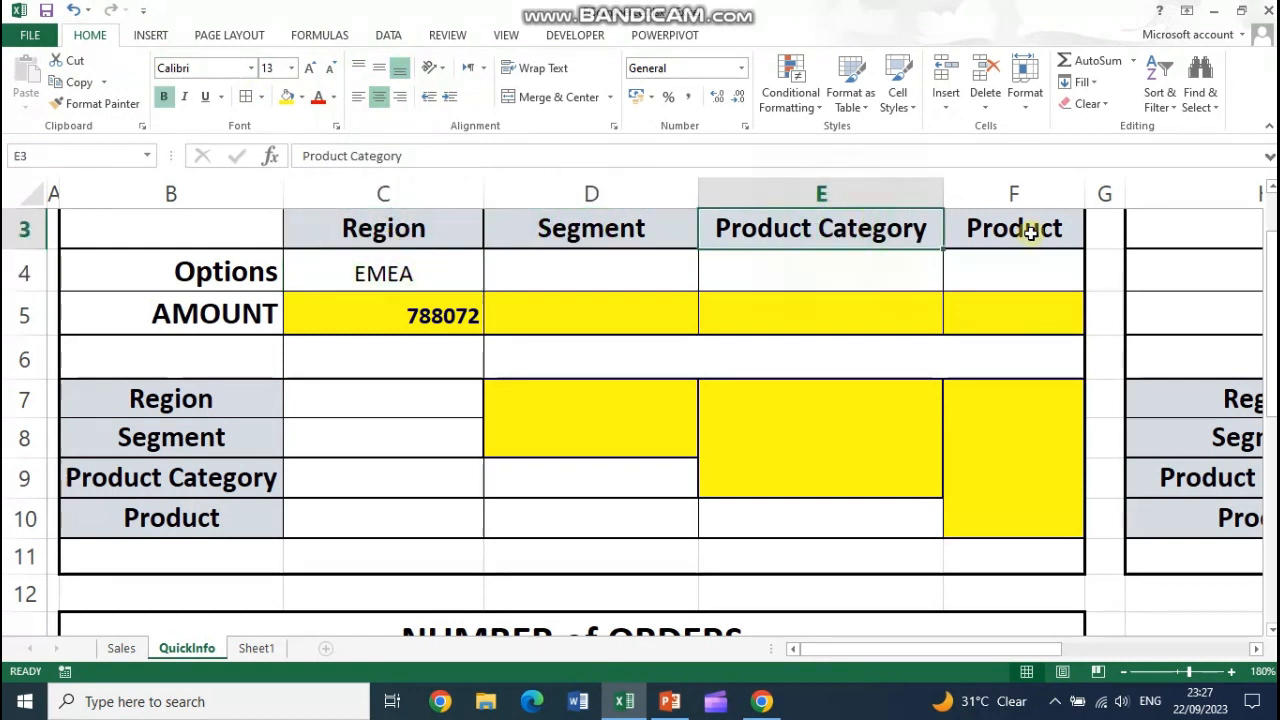
{"action": "left_click", "coordinate": [1034, 234]}
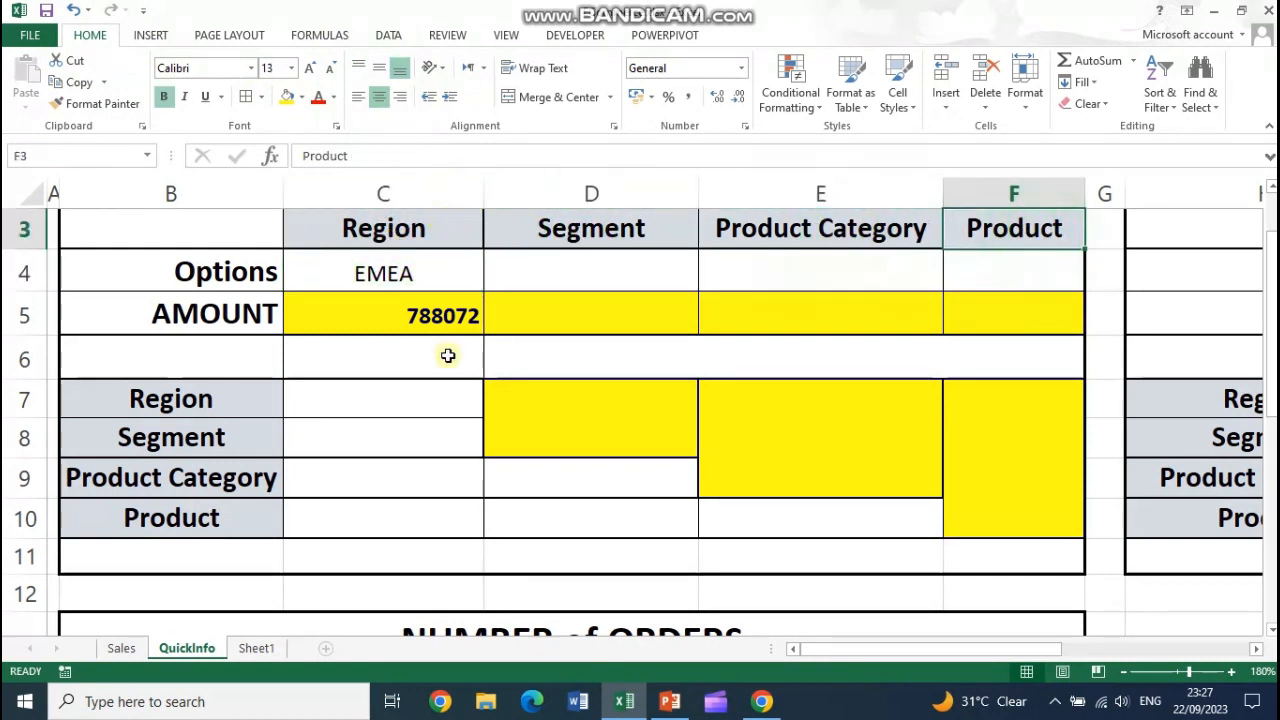
{"action": "left_click", "coordinate": [400, 278]}
{"action": "left_click", "coordinate": [394, 401]}
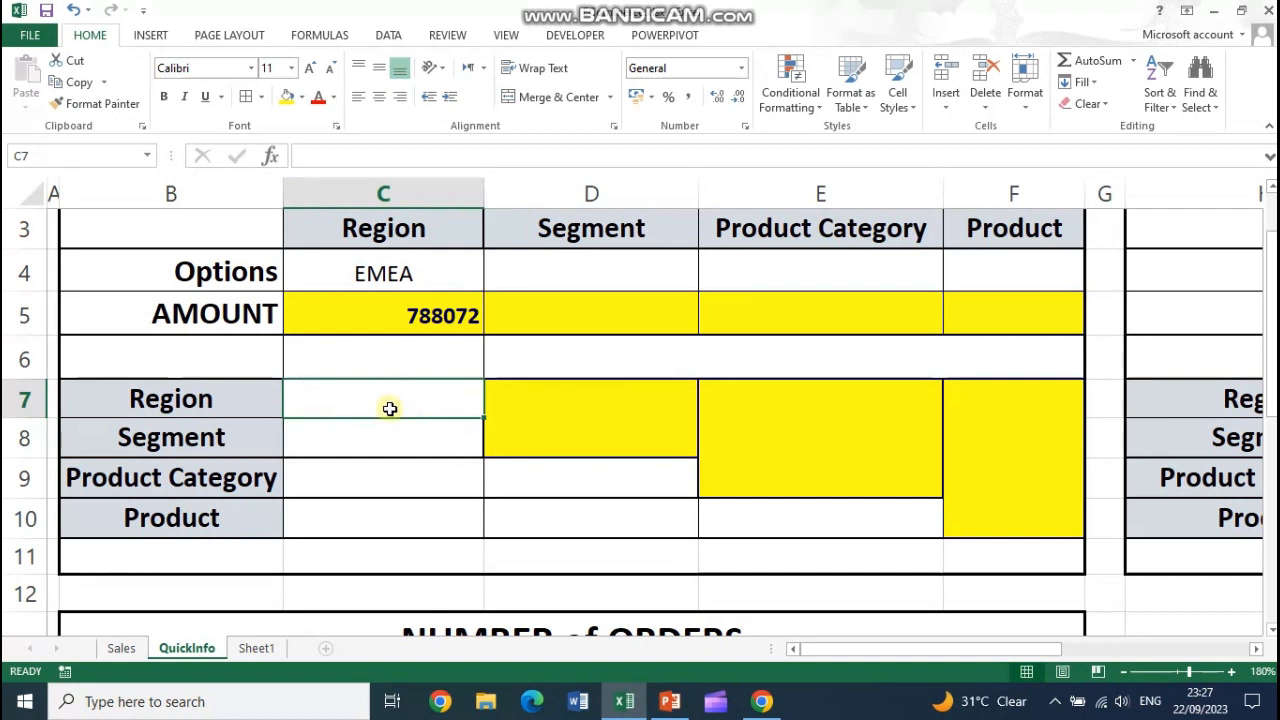
{"action": "left_click", "coordinate": [230, 405]}
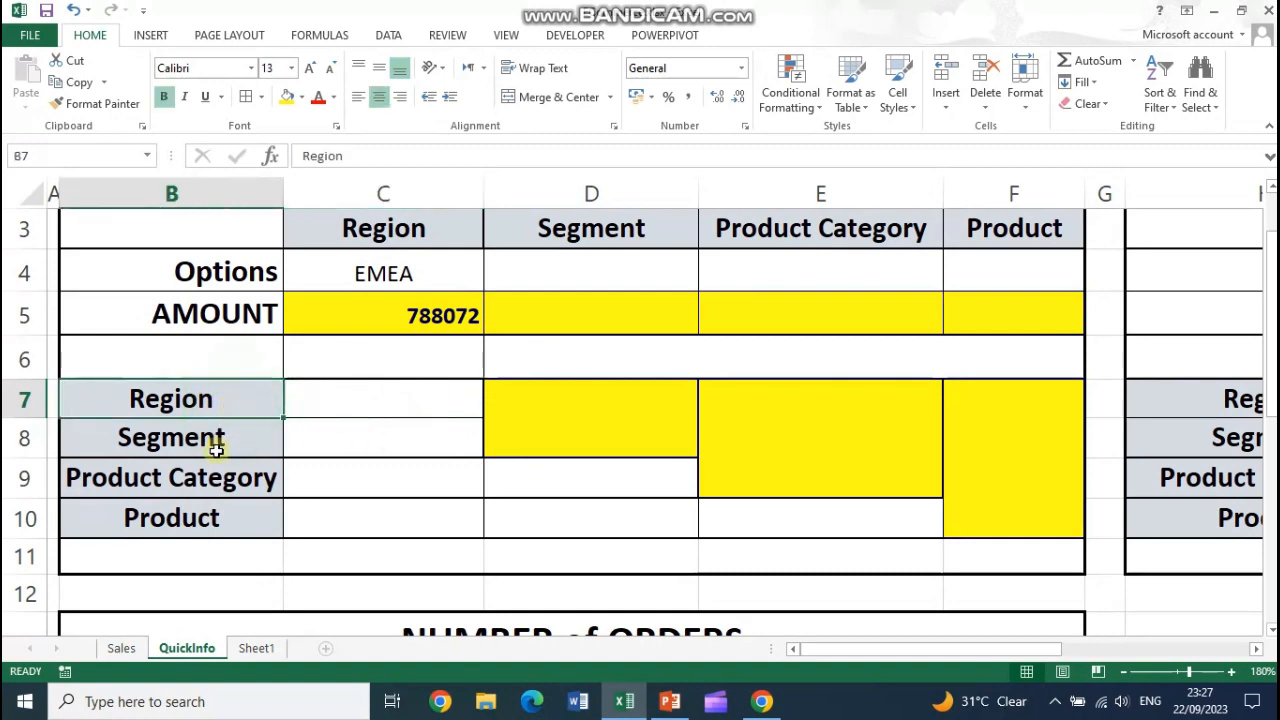
{"action": "left_click", "coordinate": [218, 432]}
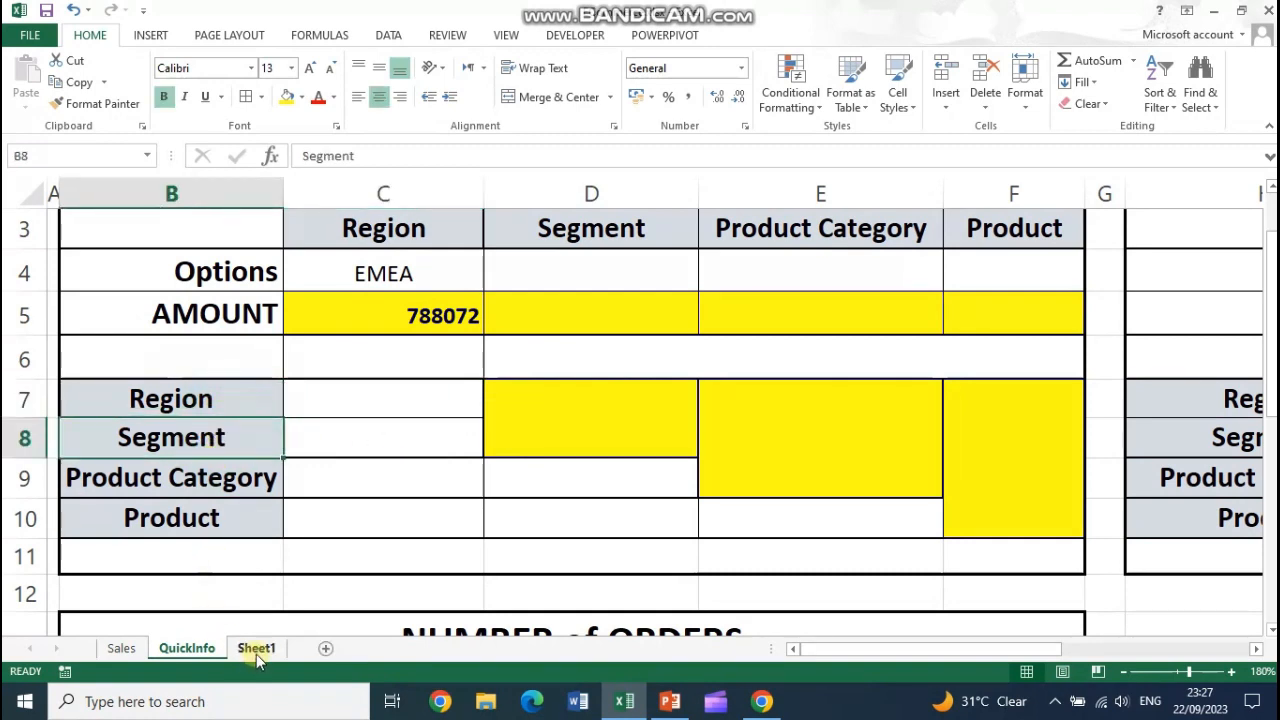
- Examine the Segment column on the Sales sheet, and return to QuickInfo's Region and Segment input cells C7:C8
{"action": "left_click", "coordinate": [121, 648]}
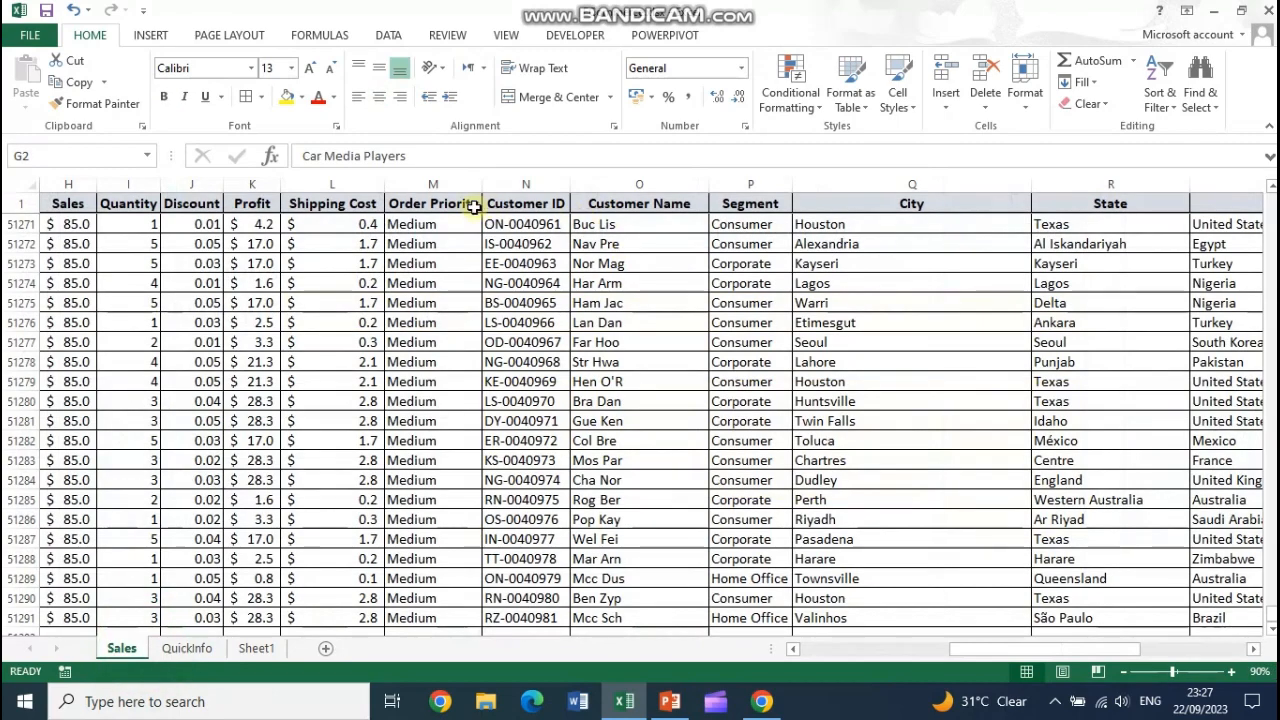
{"action": "left_click_drag", "start_coordinate": [955, 650], "coordinate": [1058, 650]}
{"action": "left_click", "coordinate": [1115, 184]}
{"action": "left_click", "coordinate": [643, 184]}
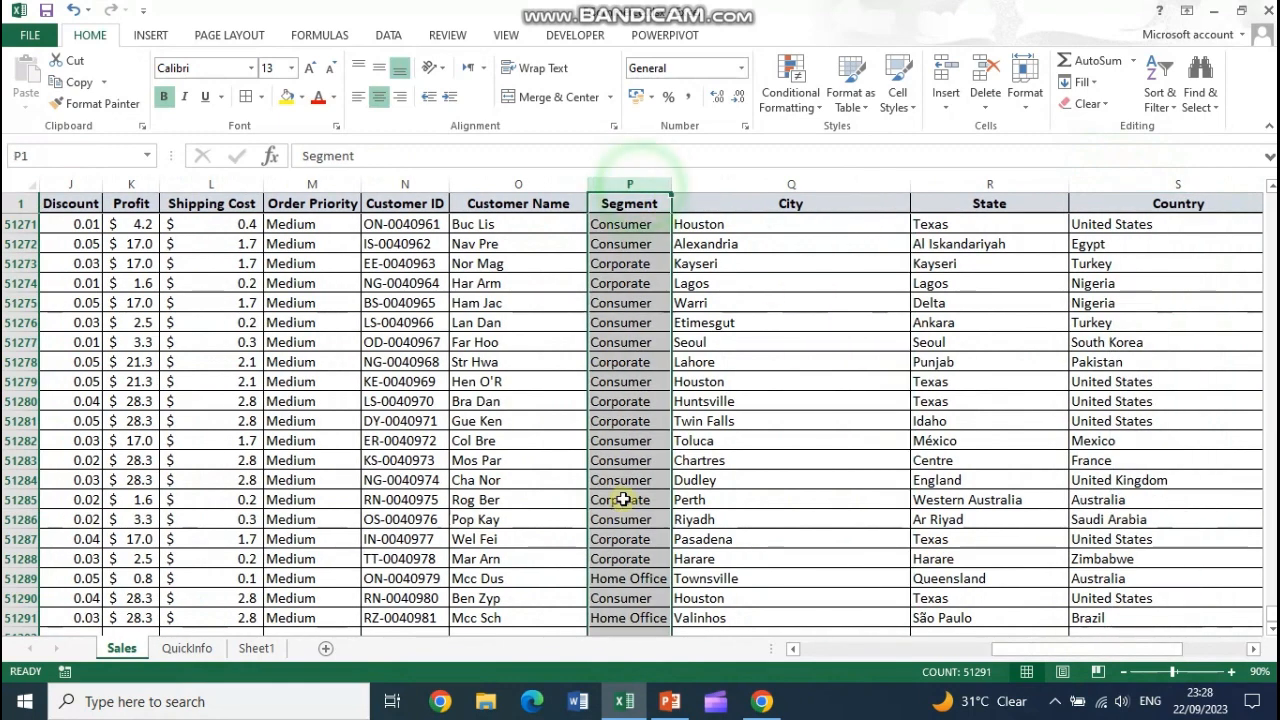
{"action": "left_click", "coordinate": [186, 648]}
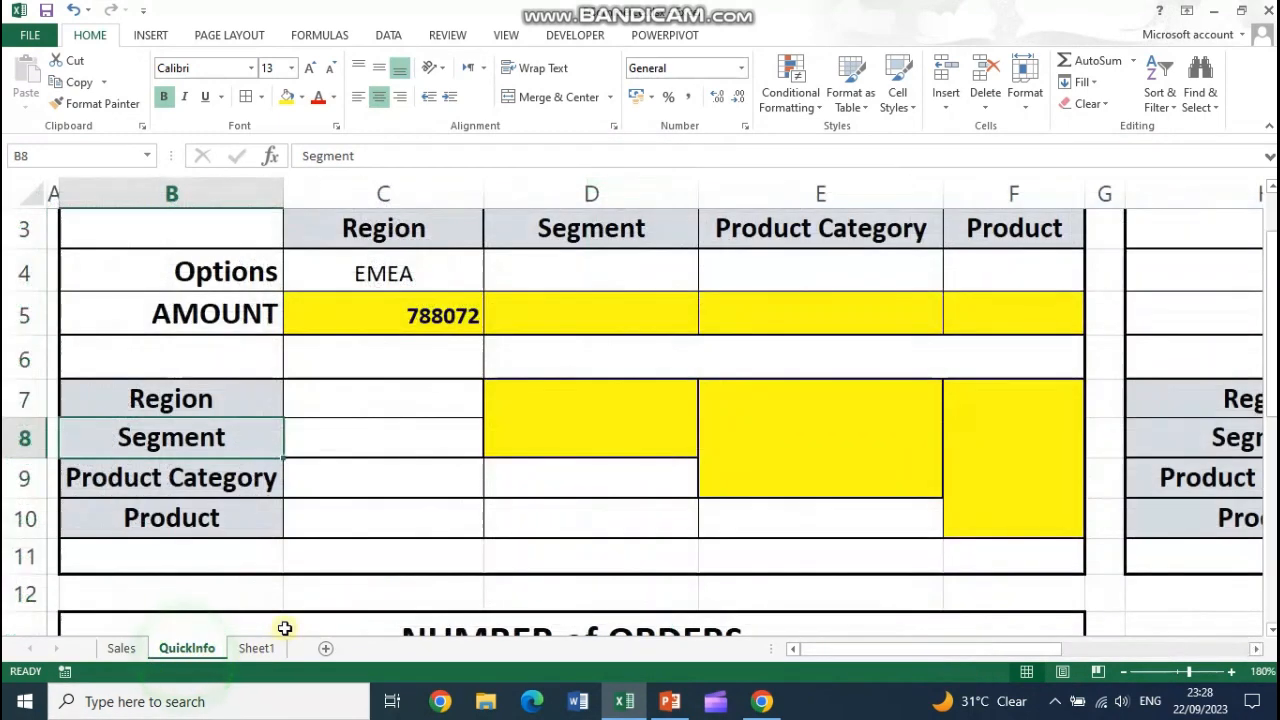
{"action": "left_click_drag", "start_coordinate": [358, 398], "coordinate": [357, 434]}
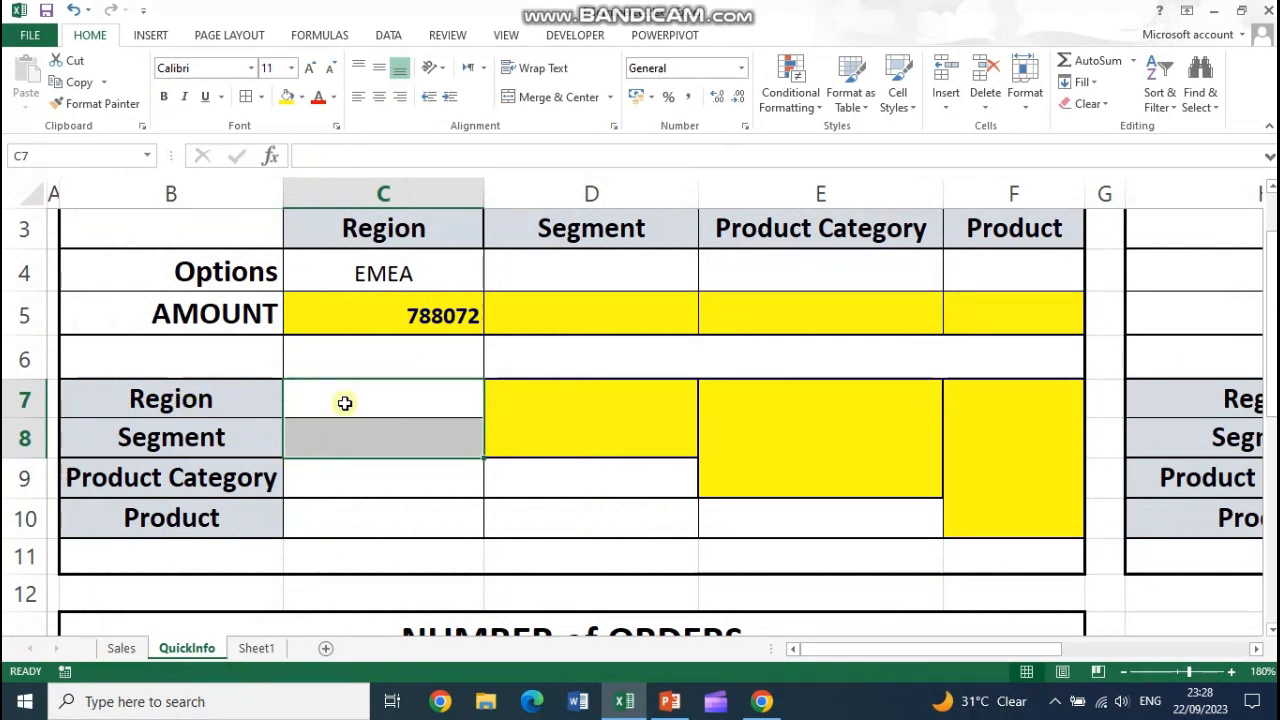
- Start a SUMIFS function in the merged cell D7 beside the Region and Segment rows of the TOTAL SALES table
{"action": "left_click", "coordinate": [500, 403]}
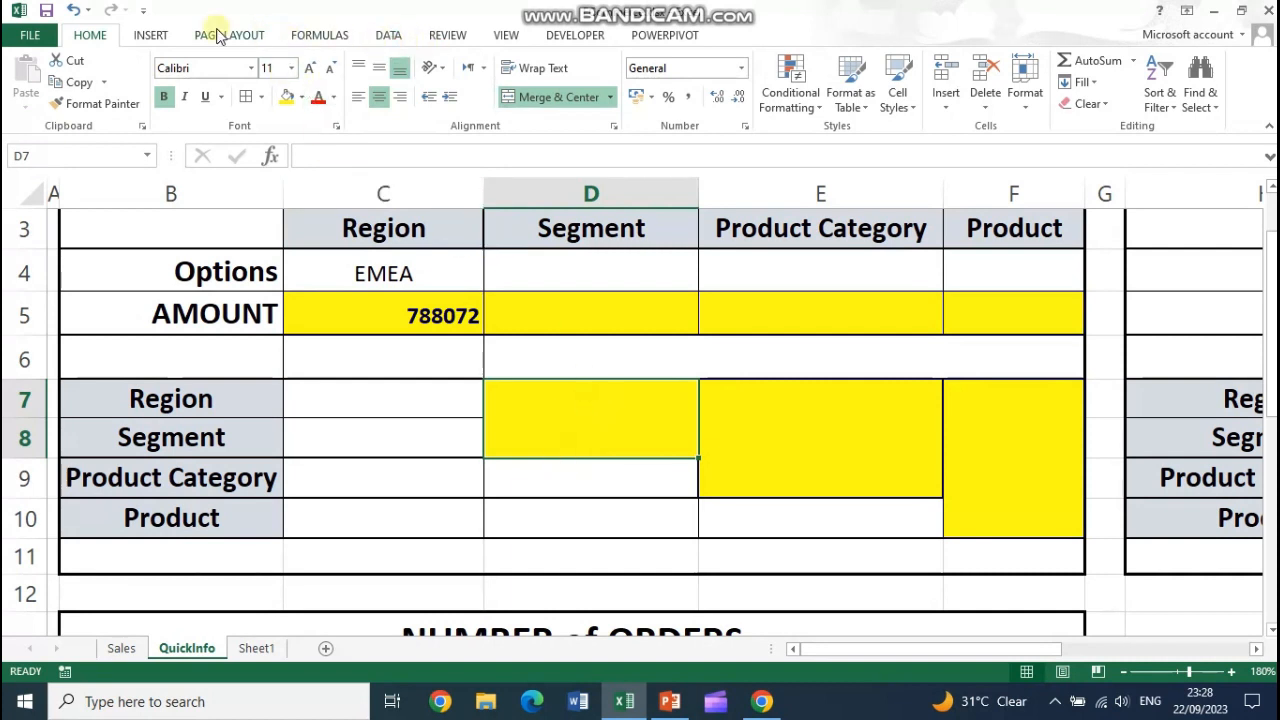
{"action": "left_click", "coordinate": [297, 38]}
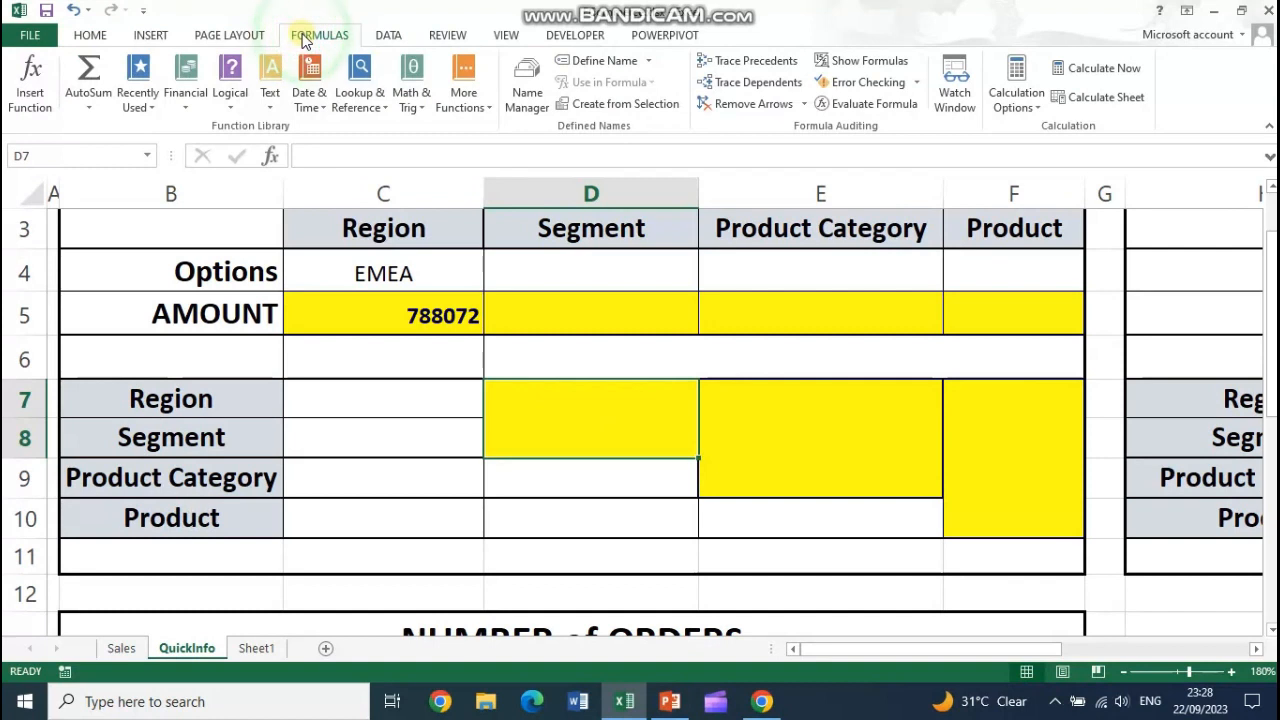
{"action": "left_click", "coordinate": [412, 112]}
{"action": "scroll", "coordinate": [440, 430], "scroll_direction": "down", "scroll_amount": 20}
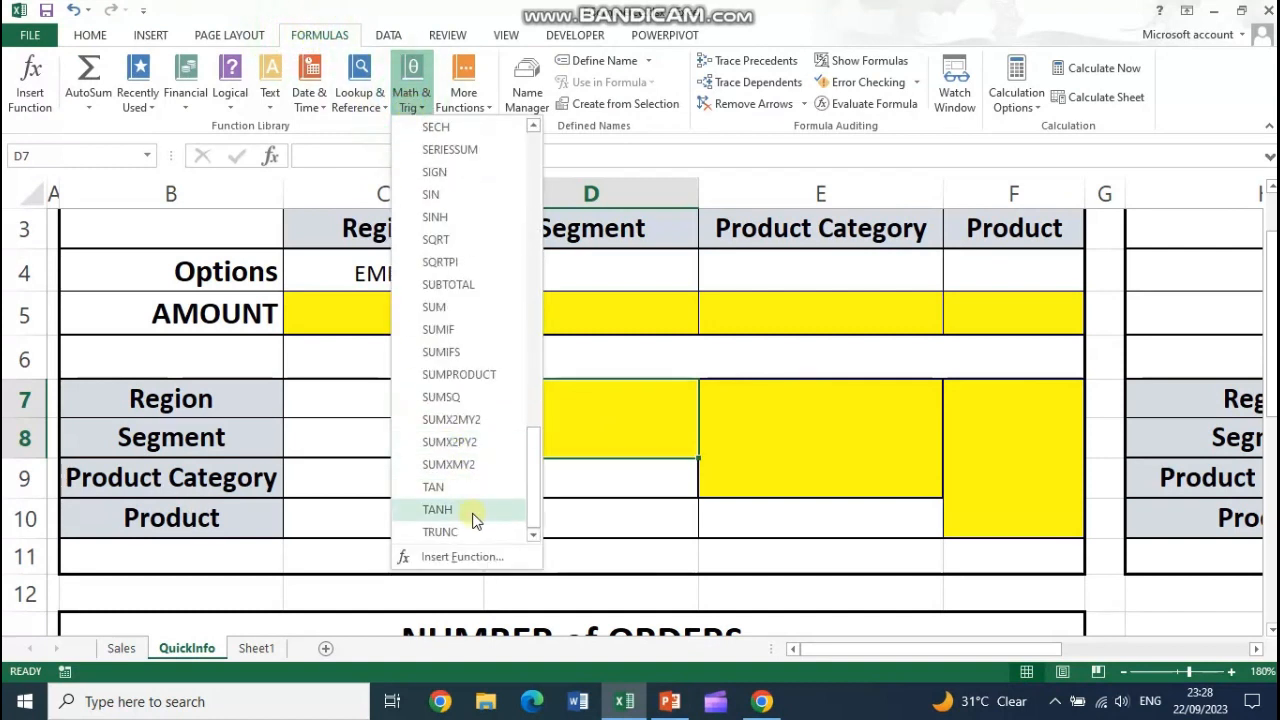
{"action": "left_click", "coordinate": [447, 353]}
{"action": "left_click_drag", "start_coordinate": [735, 208], "coordinate": [658, 168]}
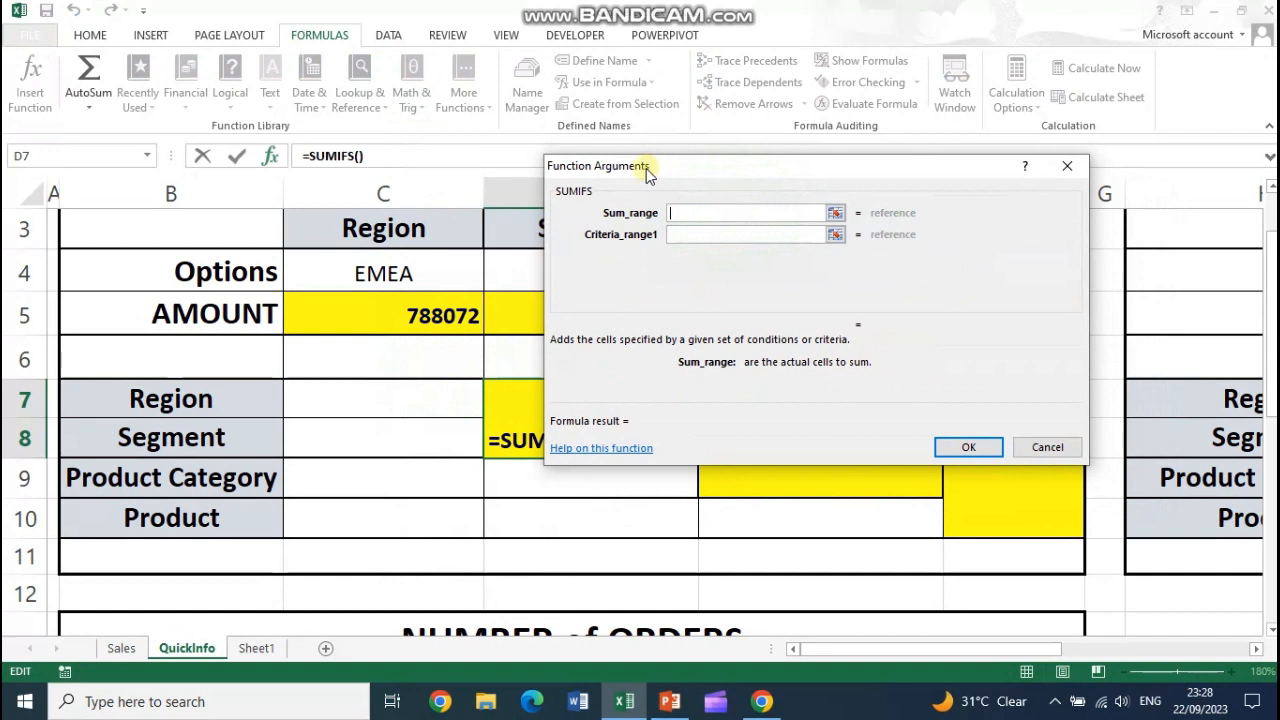
{"action": "left_click_drag", "start_coordinate": [646, 168], "coordinate": [699, 216]}
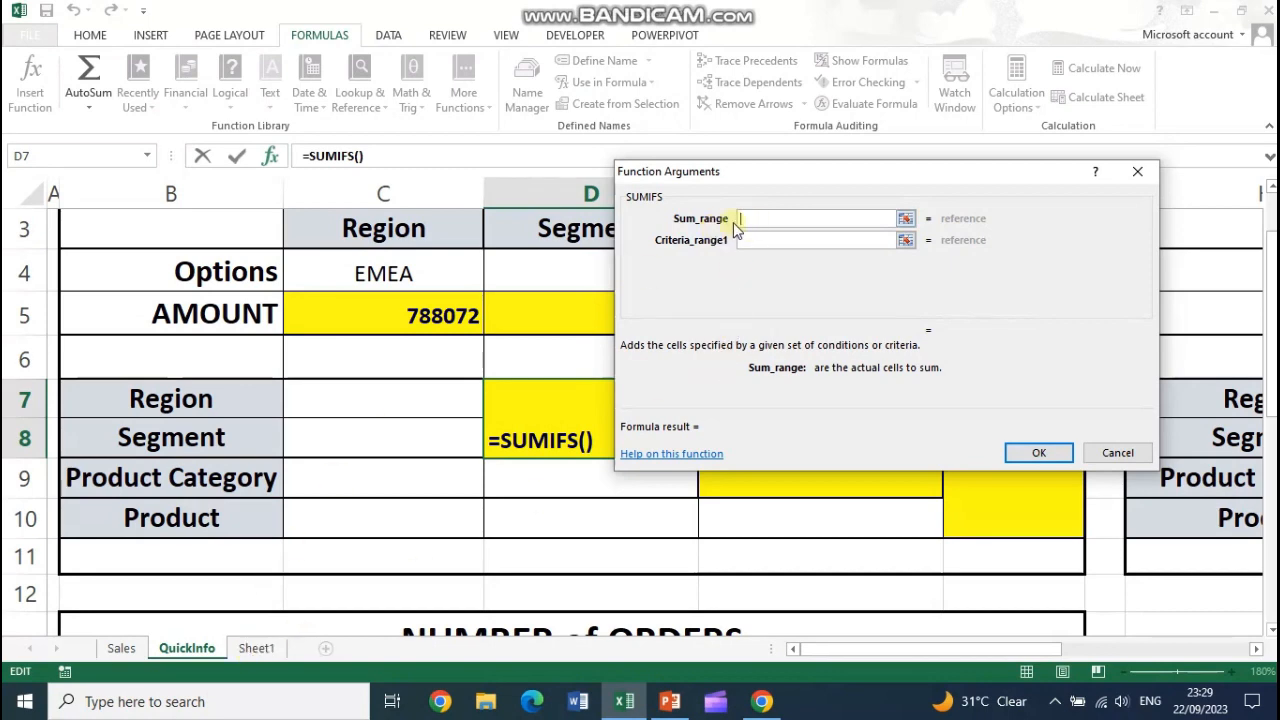
- Set the SUMIFS Sum_range to the Sales column of the Sales sheet, Sales!H:H
{"action": "left_click", "coordinate": [121, 648]}
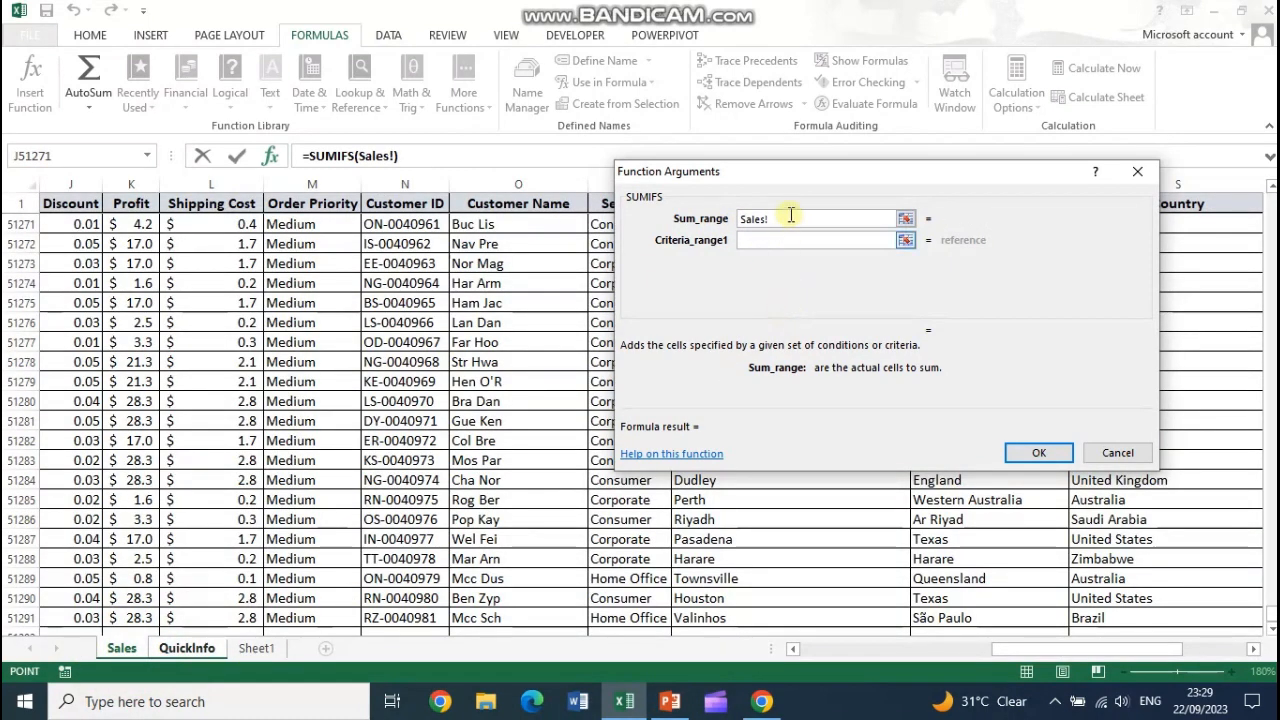
{"action": "left_click_drag", "start_coordinate": [786, 172], "coordinate": [339, 305]}
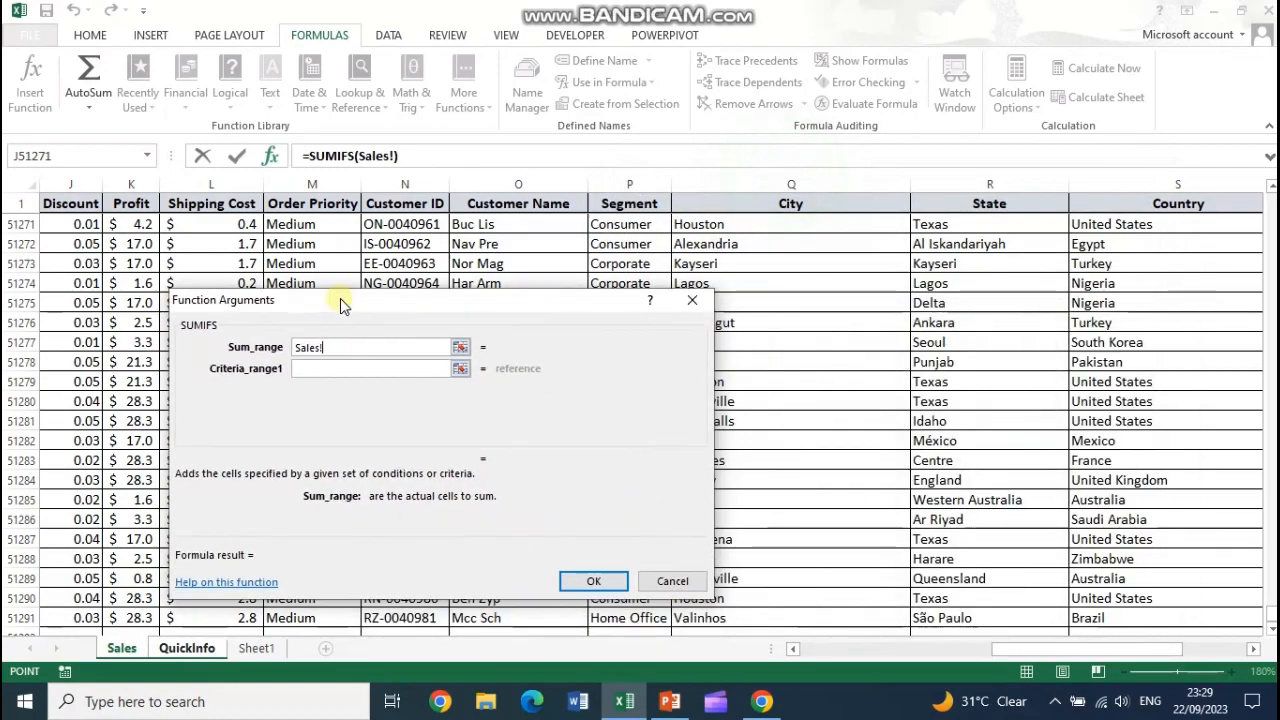
{"action": "left_click_drag", "start_coordinate": [1009, 653], "coordinate": [834, 655]}
{"action": "left_click", "coordinate": [651, 185]}
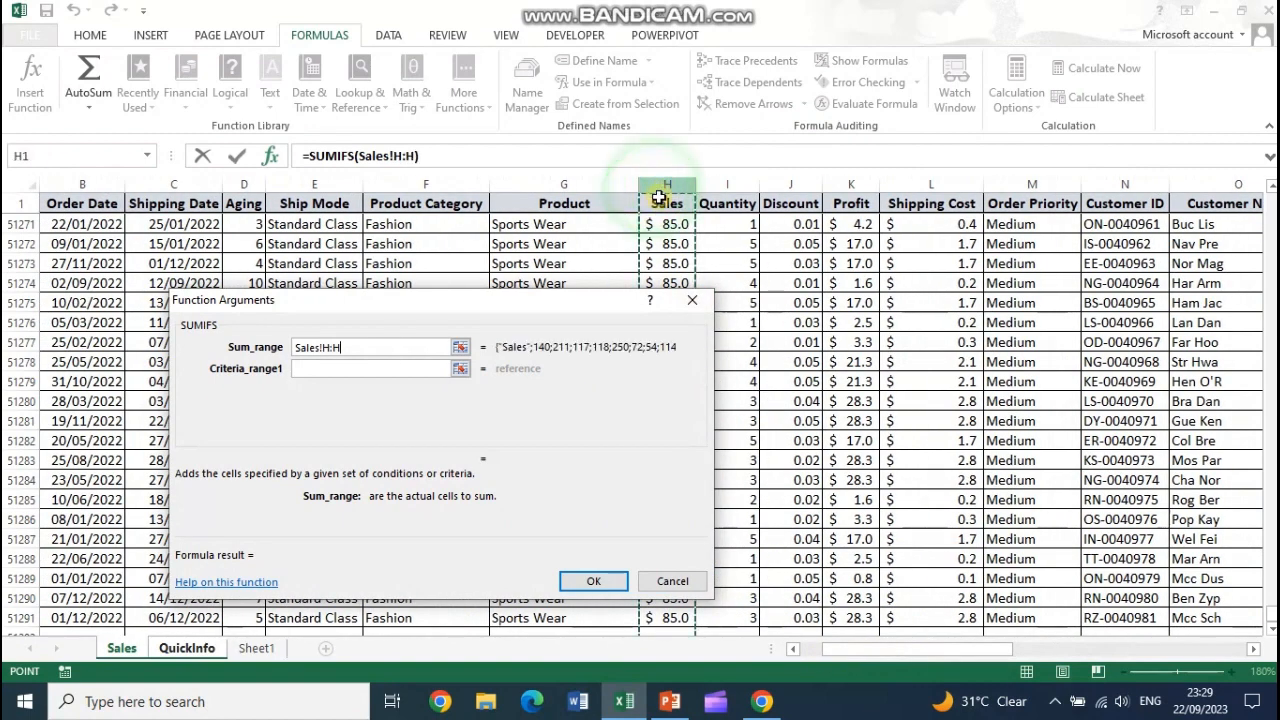
- Set Criteria_range1 to the Sales sheet's Region column, Sales!T:T, with cell C7 of QuickInfo as Criteria1
{"action": "left_click", "coordinate": [335, 364]}
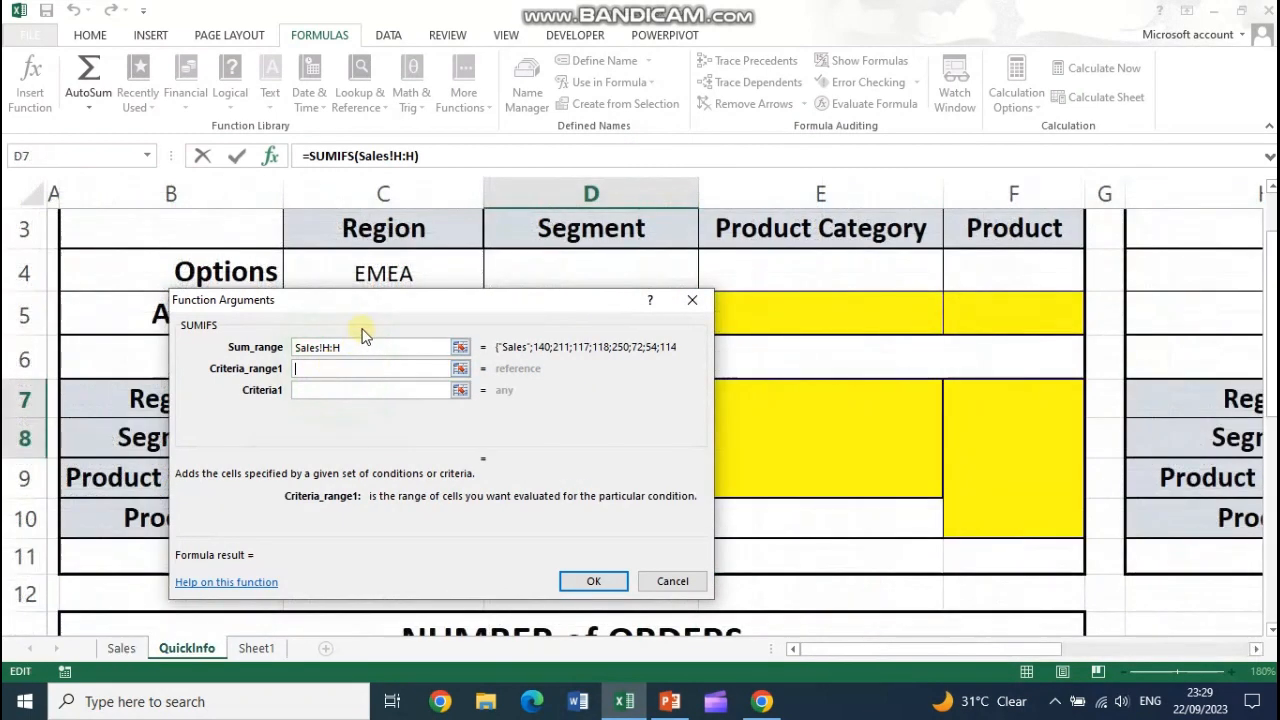
{"action": "left_click_drag", "start_coordinate": [378, 302], "coordinate": [662, 222]}
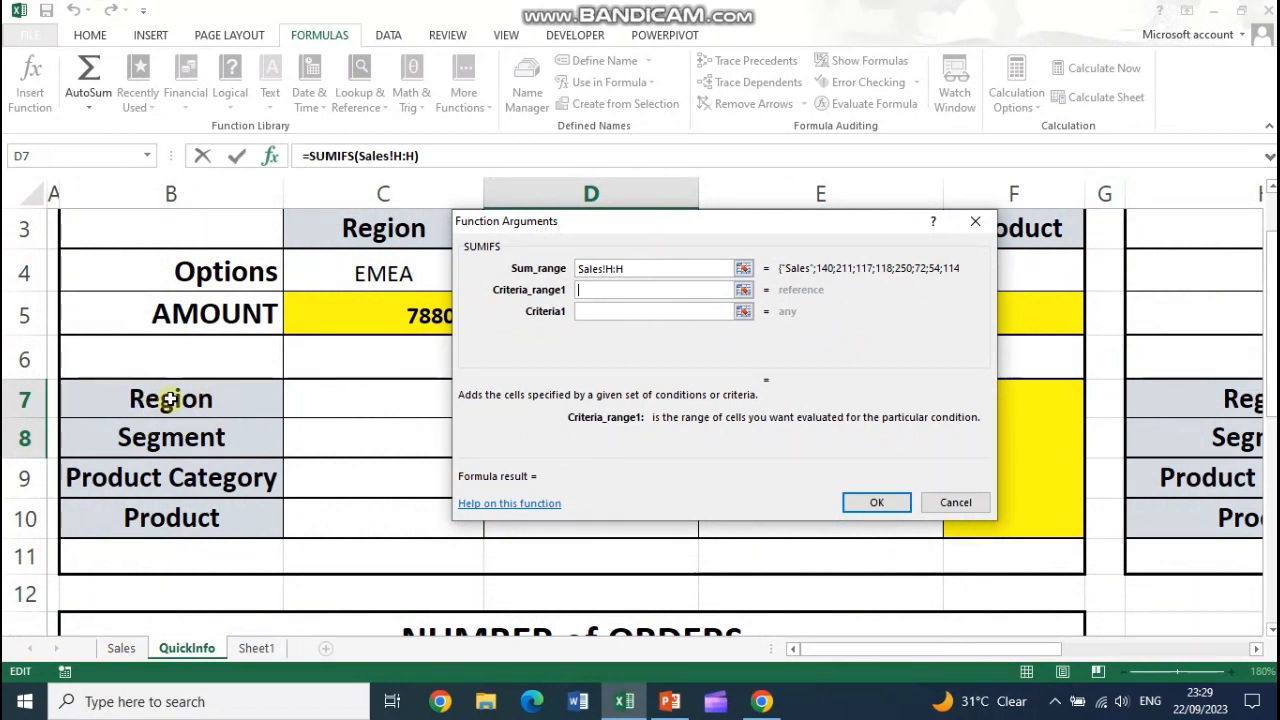
{"action": "left_click", "coordinate": [123, 648]}
{"action": "left_click_drag", "start_coordinate": [870, 648], "coordinate": [1140, 662]}
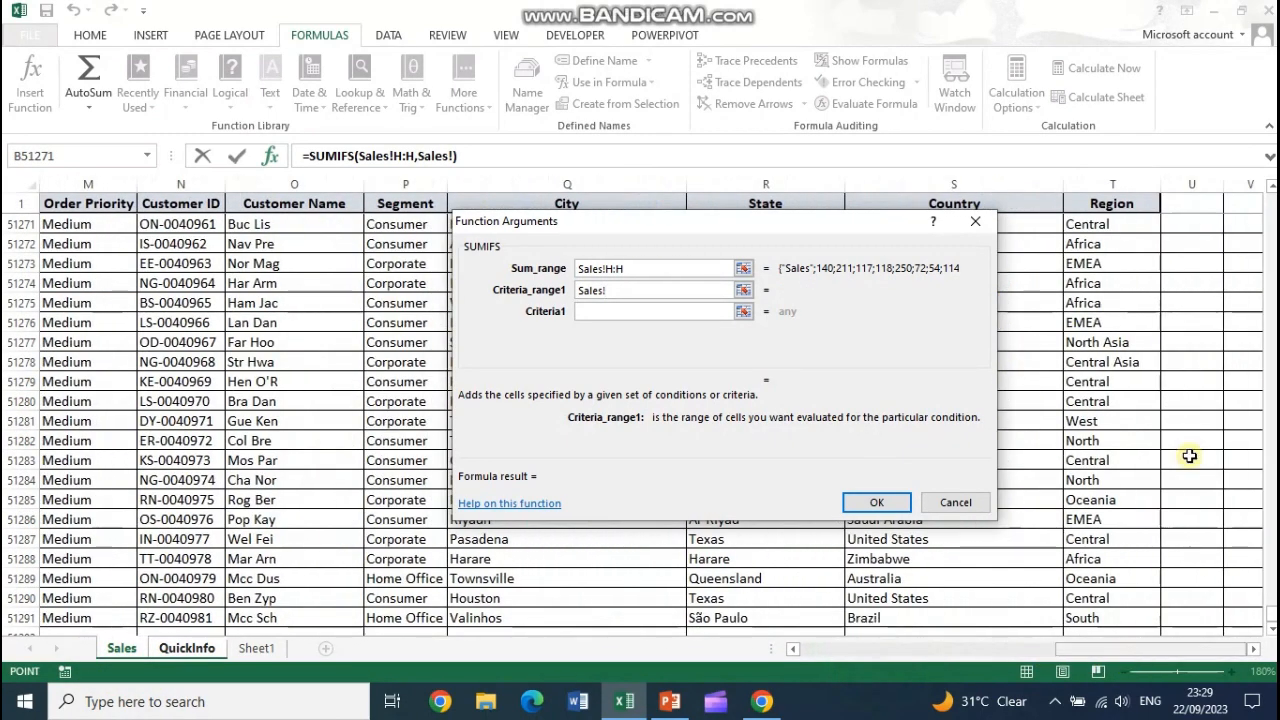
{"action": "left_click", "coordinate": [1127, 192]}
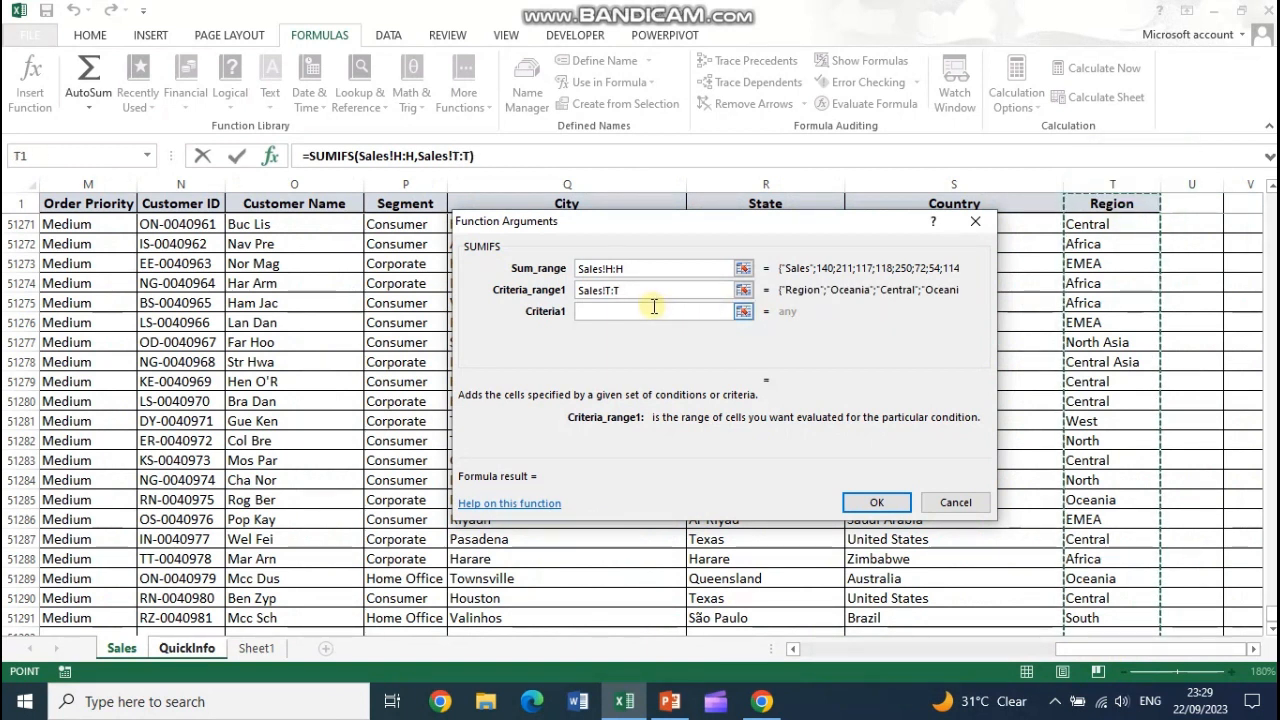
{"action": "left_click", "coordinate": [590, 290]}
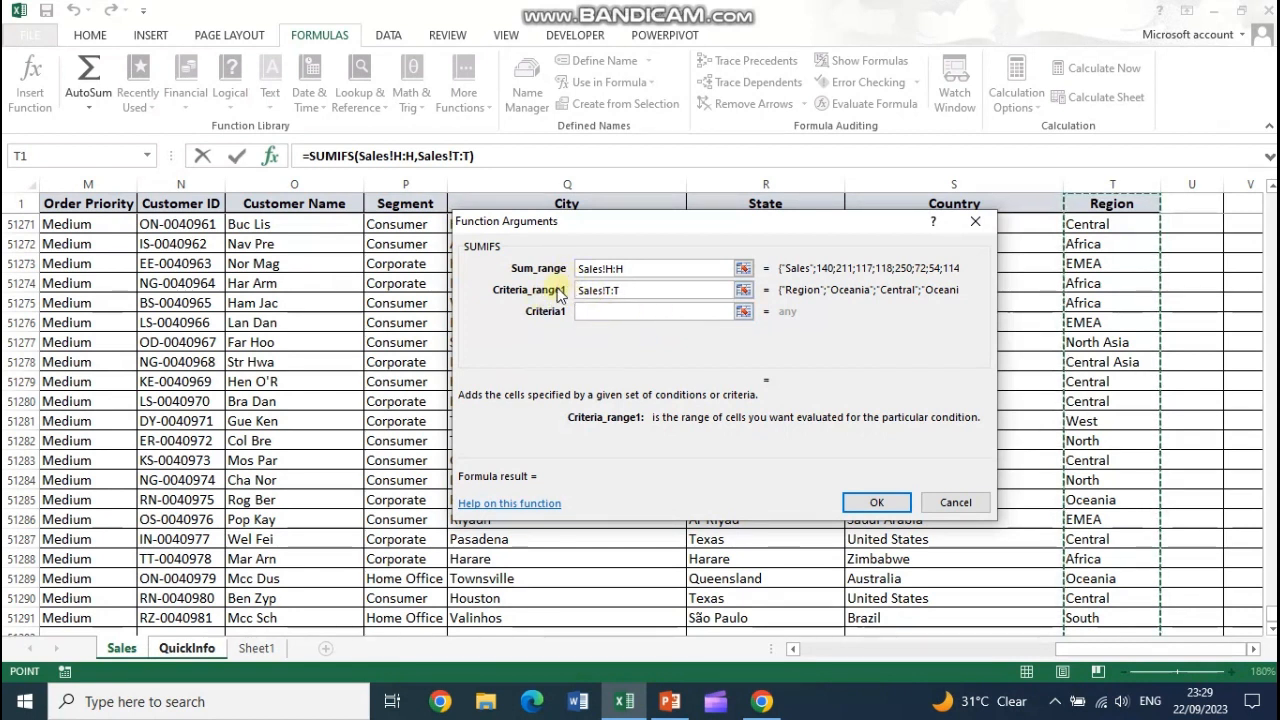
{"action": "left_click", "coordinate": [590, 316]}
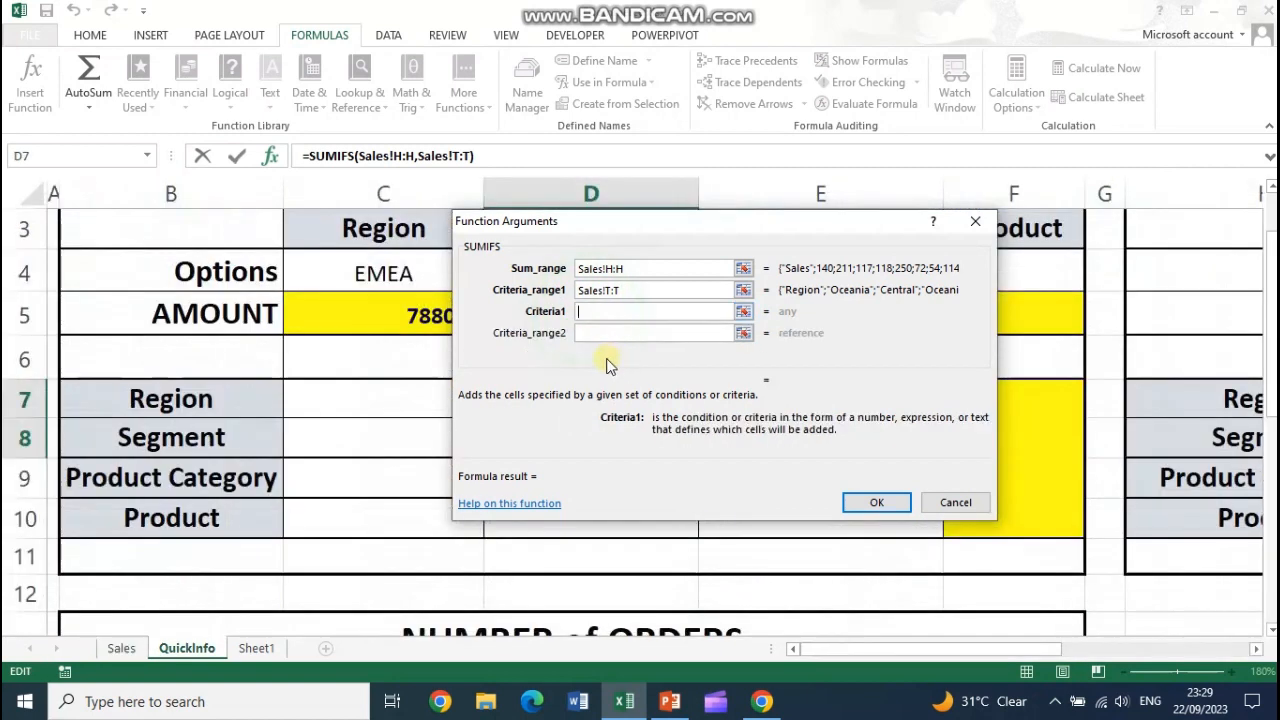
{"action": "left_click", "coordinate": [366, 397]}
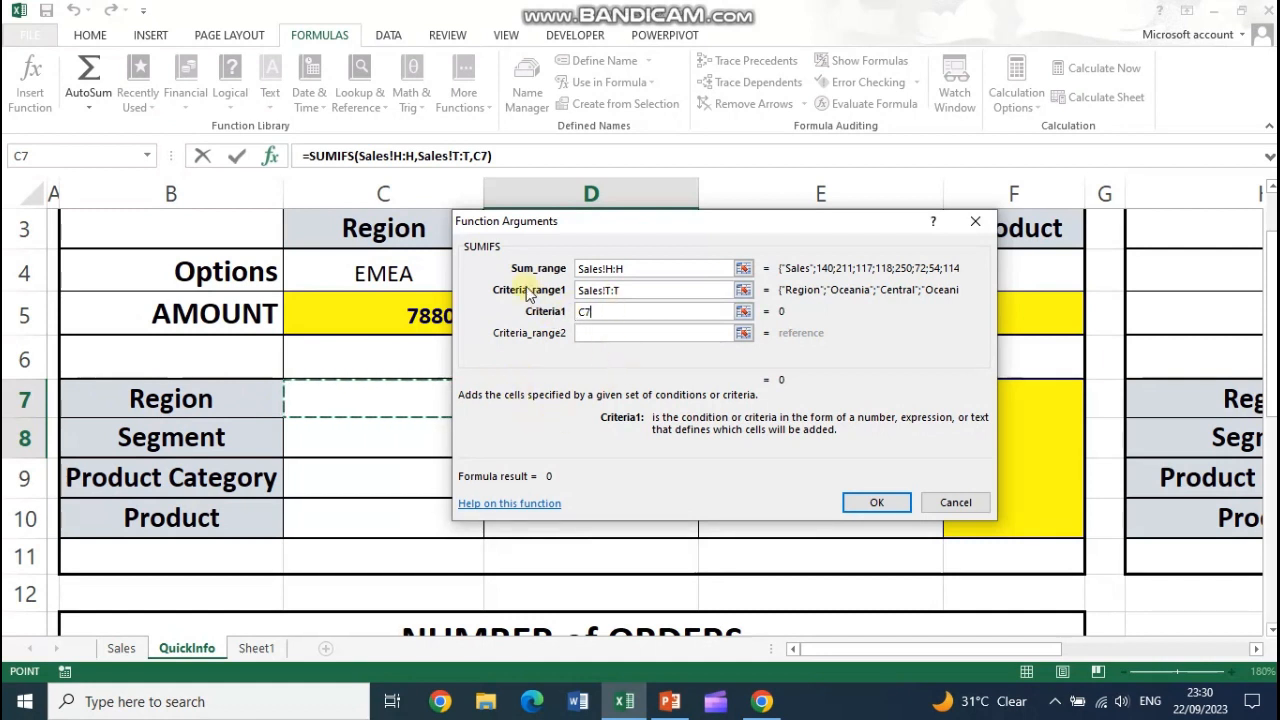
- Set Criteria_range2 of the D7 SUMIFS to the Sales sheet's Segment column, Sales!P:P
{"action": "left_click", "coordinate": [583, 332]}
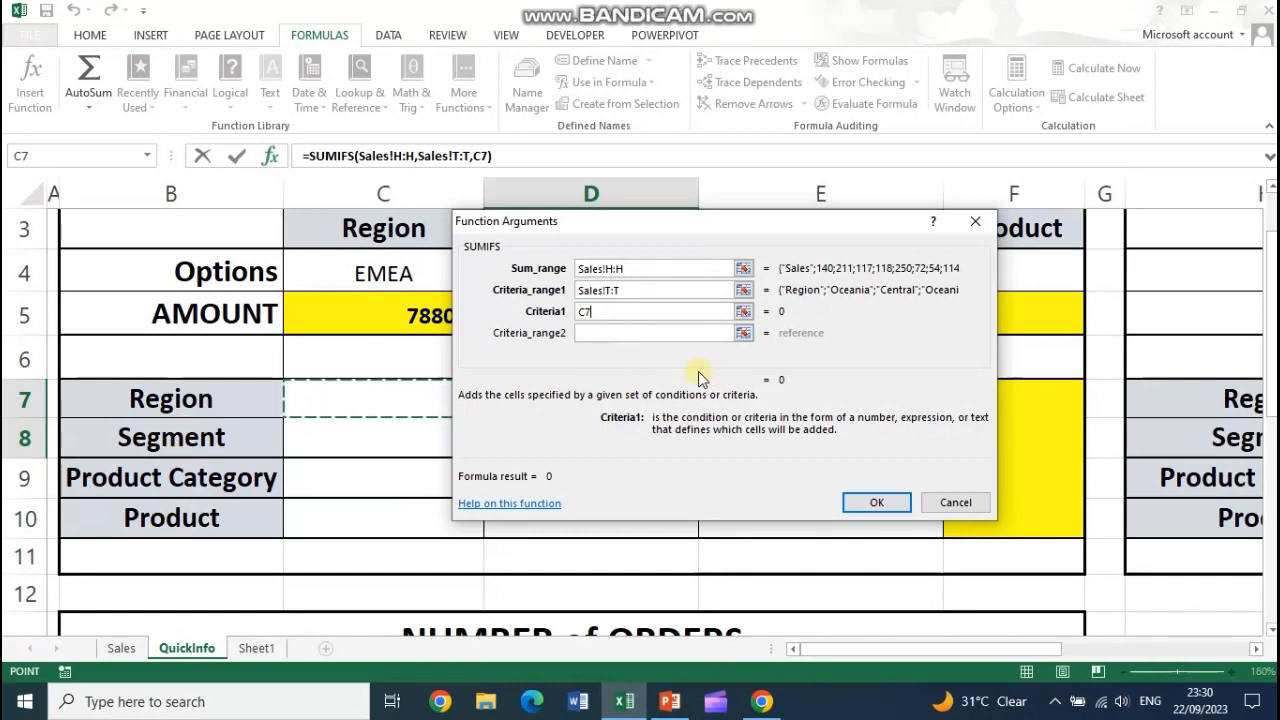
{"action": "left_click", "coordinate": [640, 333]}
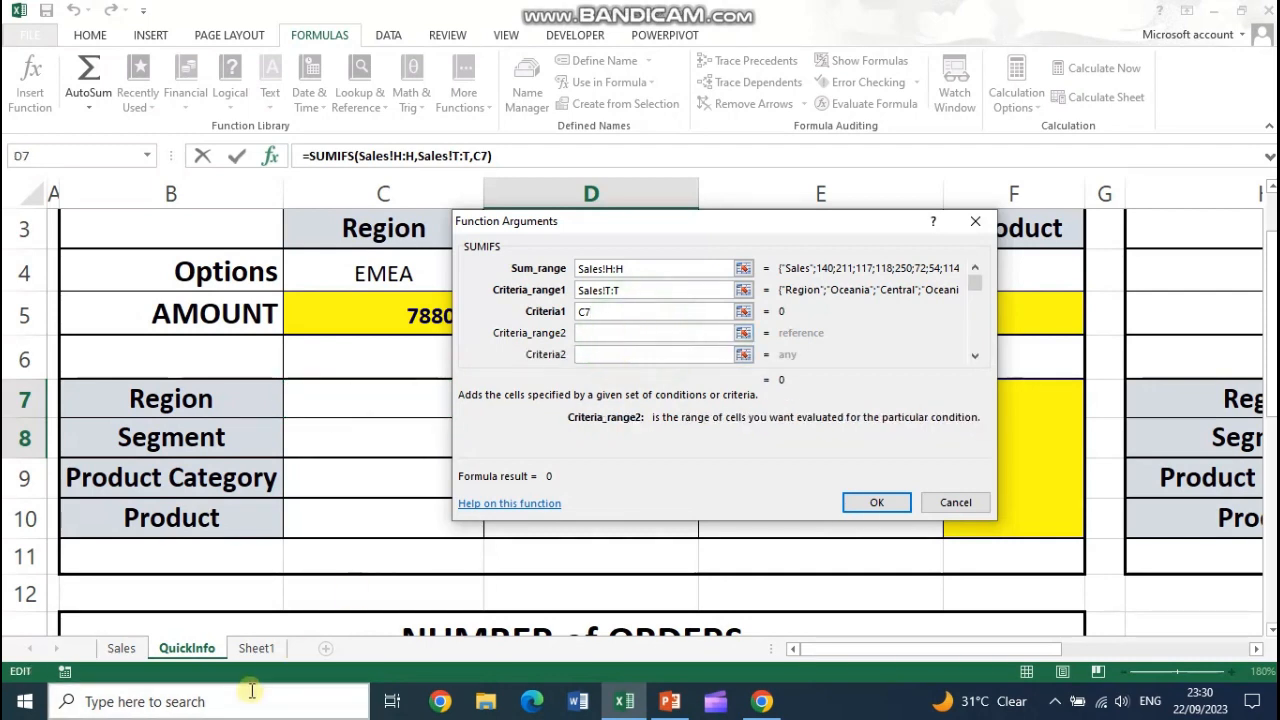
{"action": "left_click", "coordinate": [126, 649]}
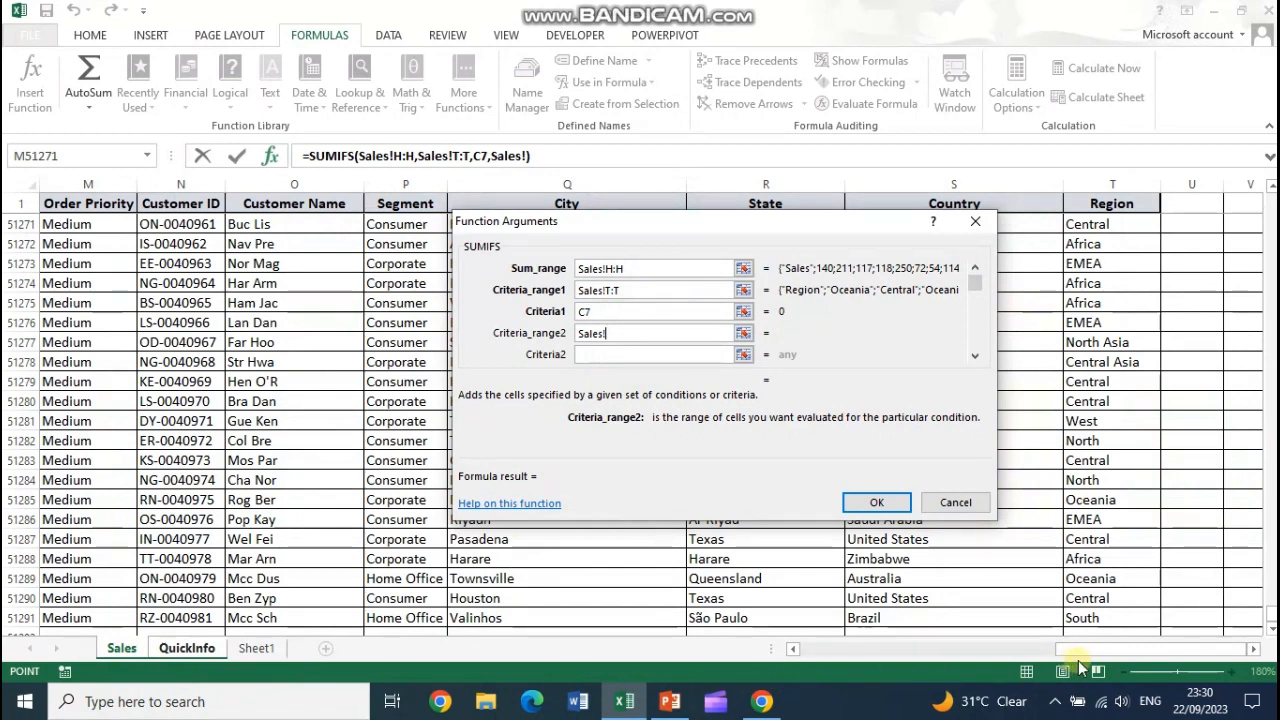
{"action": "left_click_drag", "start_coordinate": [1089, 650], "coordinate": [1089, 600]}
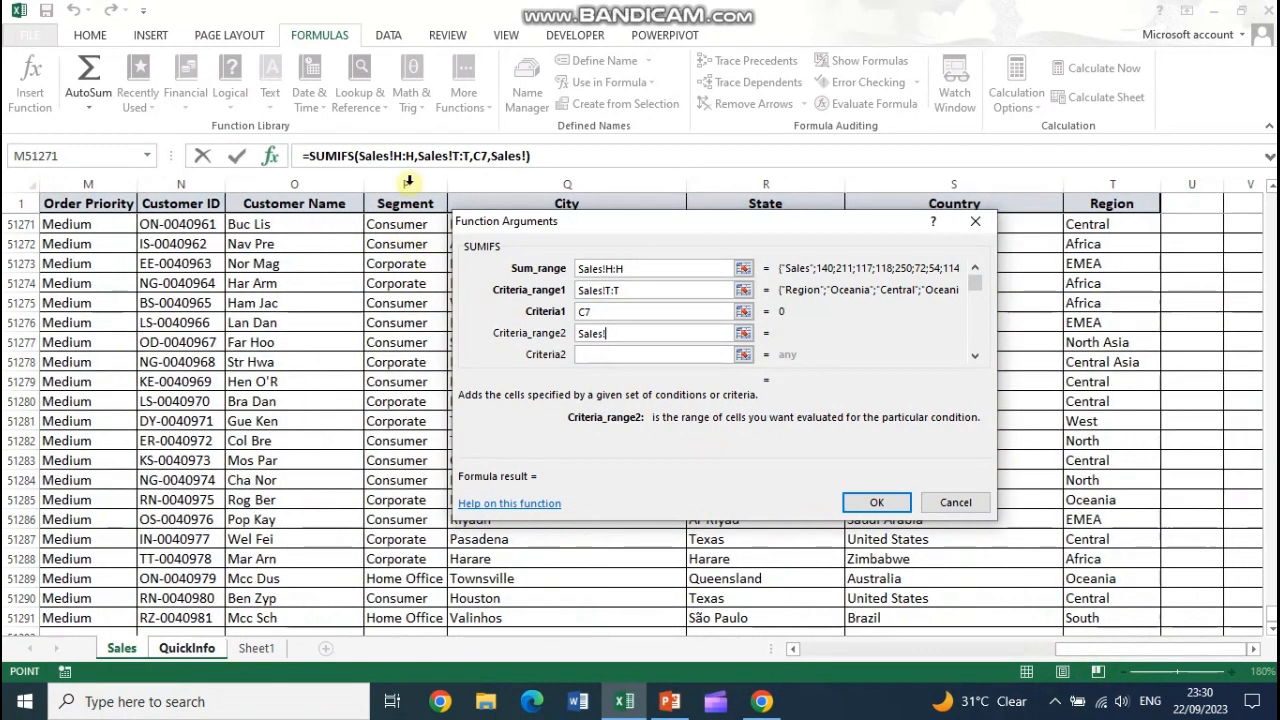
{"action": "left_click", "coordinate": [406, 184]}
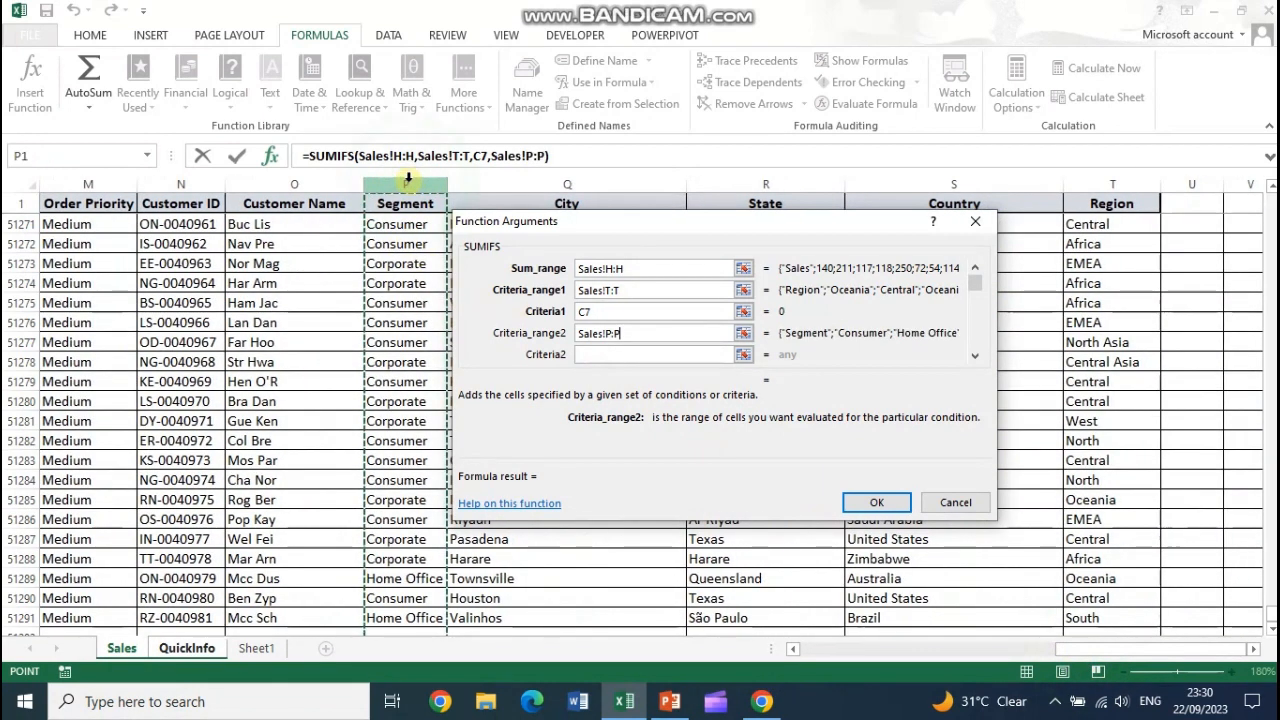
- Set Criteria2 to cell C8 of QuickInfo, complete the SUMIFS formula, and middle-align the merged cell D7
{"action": "left_click", "coordinate": [632, 356]}
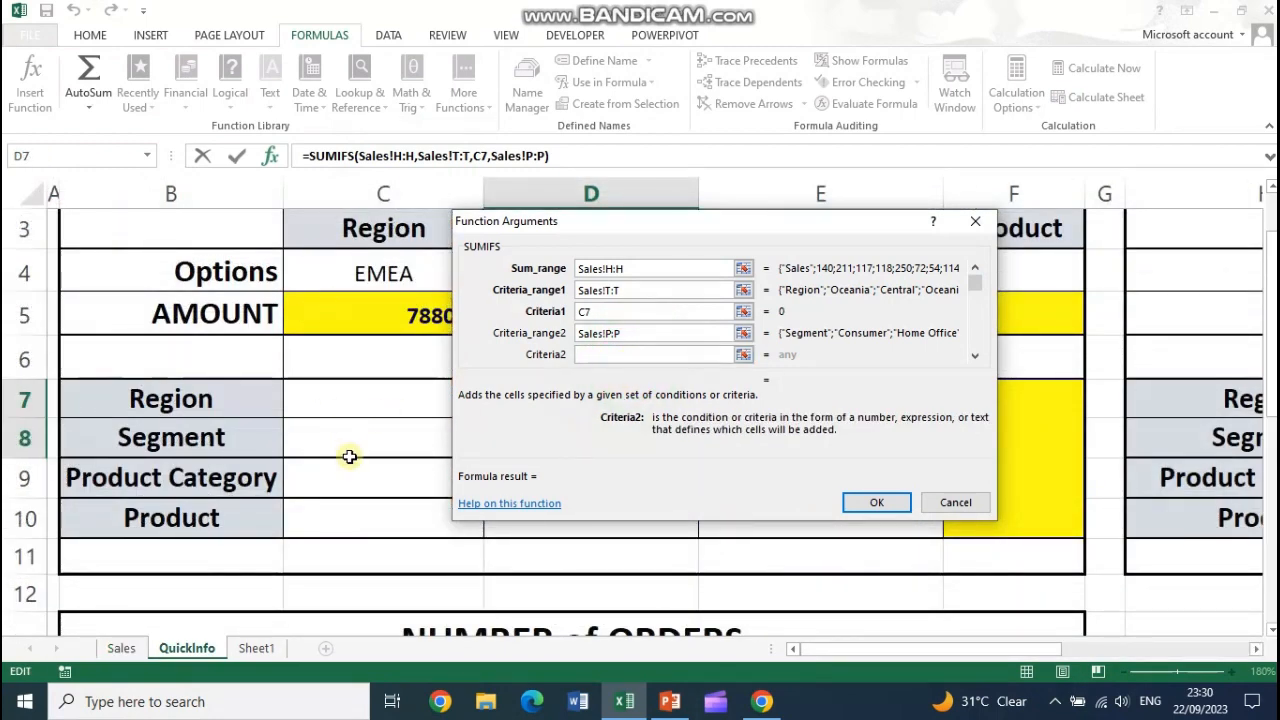
{"action": "left_click", "coordinate": [354, 438]}
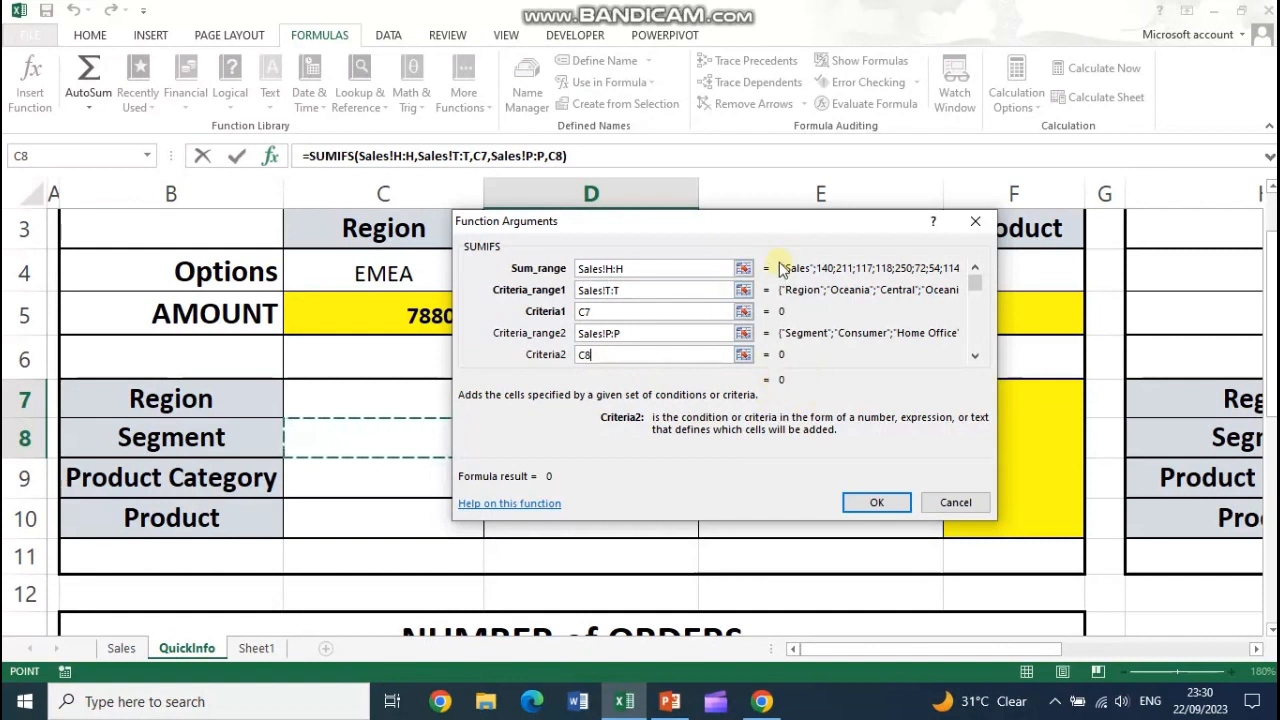
{"action": "left_click", "coordinate": [877, 502]}
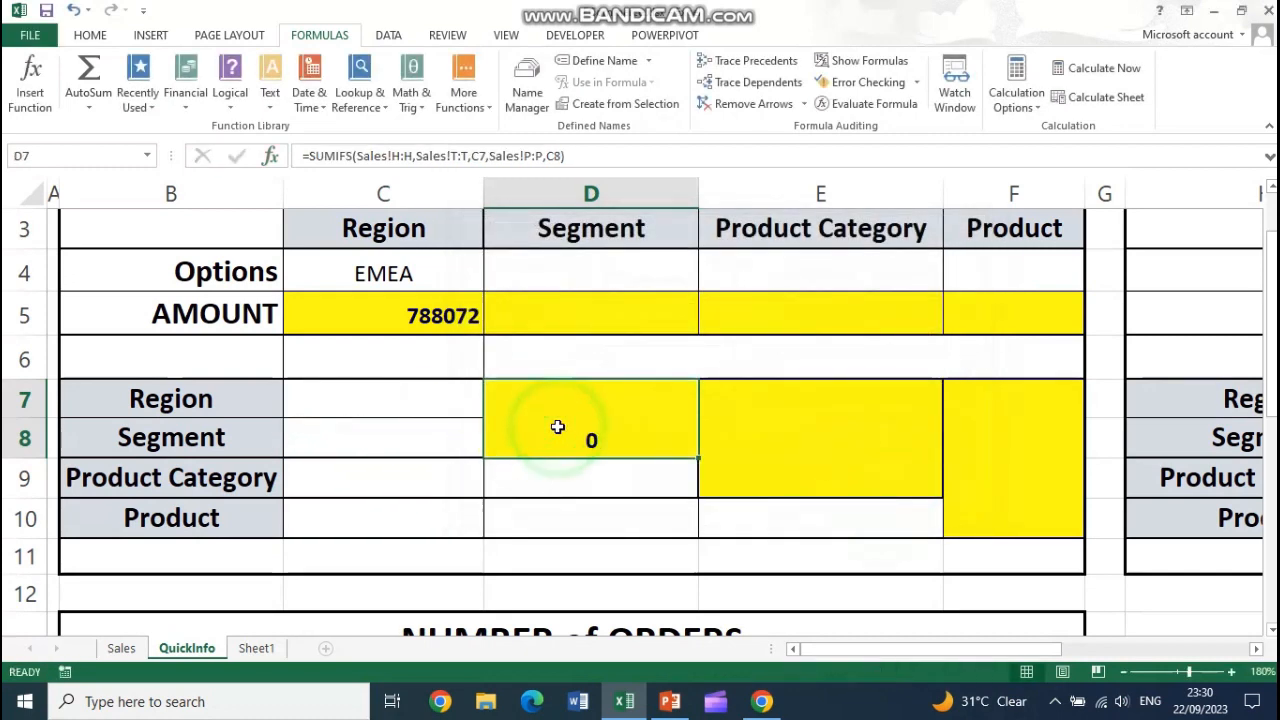
{"action": "left_click", "coordinate": [89, 35]}
{"action": "left_click", "coordinate": [379, 67]}
- Enter EMEA as the Region in C7 and Consumer as the Segment in C8
{"action": "left_click", "coordinate": [416, 406]}
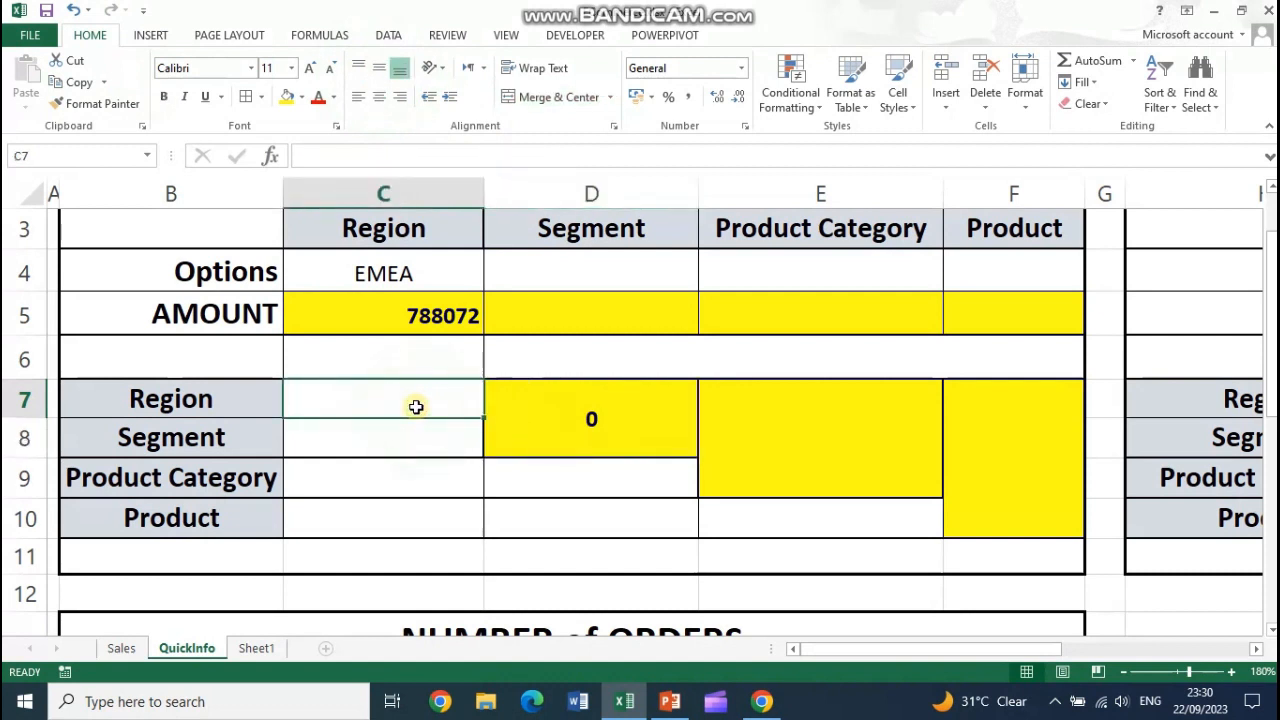
{"action": "type", "text": "EMEA"}
{"action": "key", "text": "Return"}
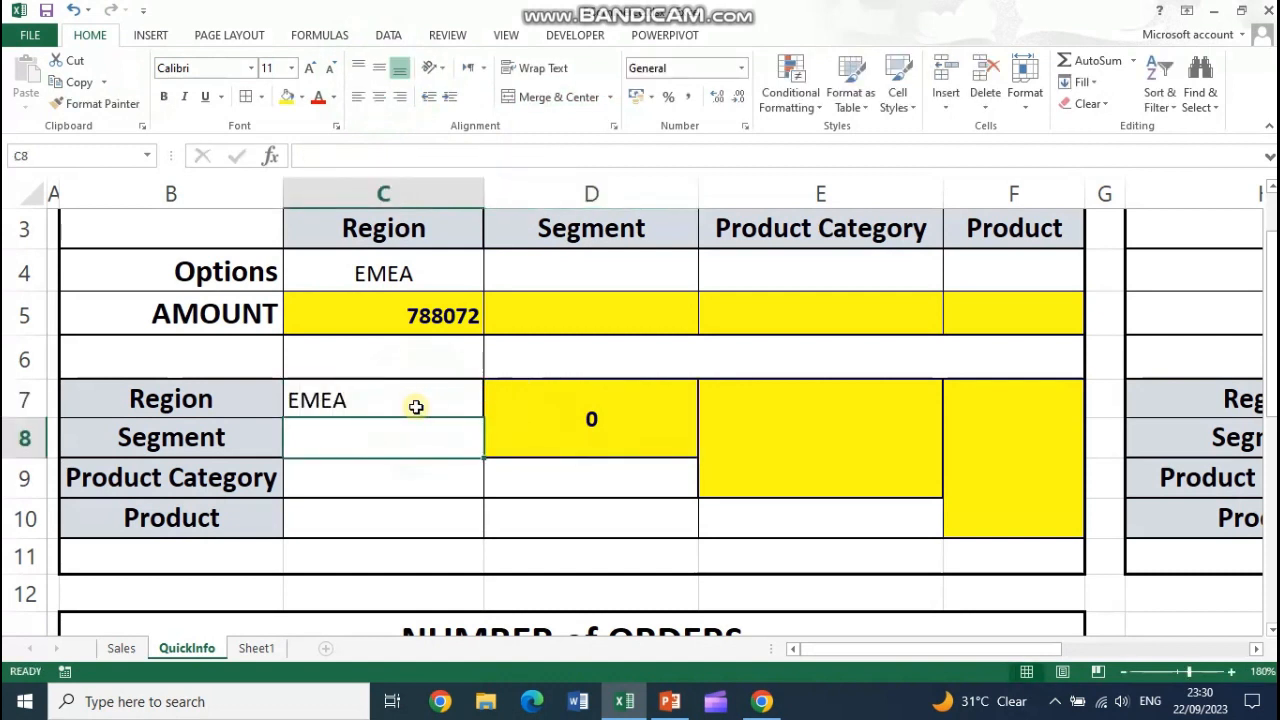
{"action": "type", "text": "Consumer"}
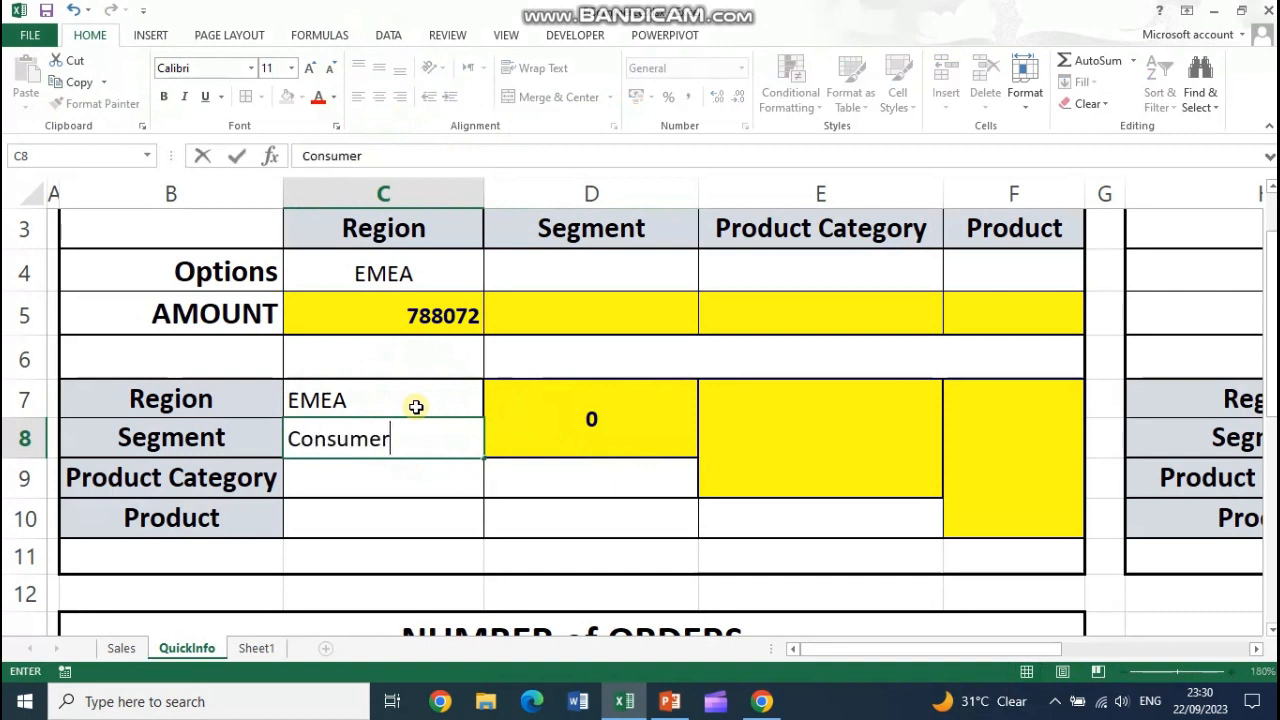
{"action": "key", "text": "Return"}
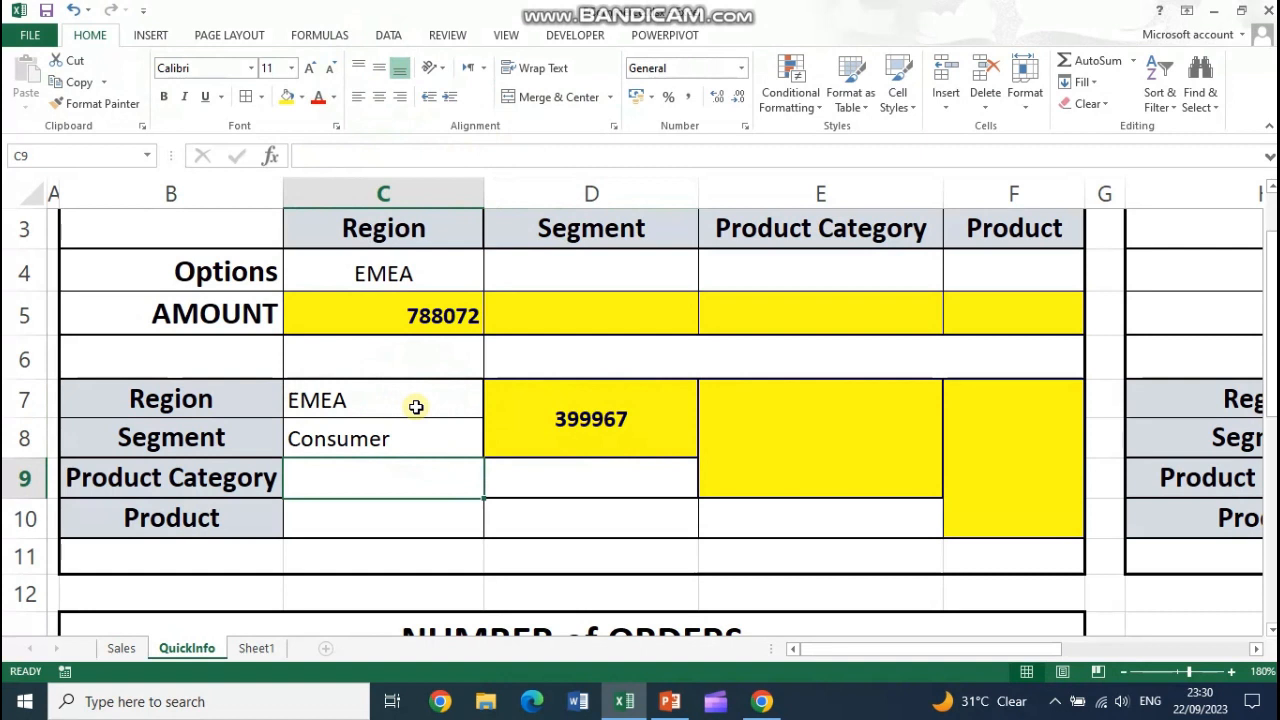
- Change the Region in C7 to Central and the Segment in C8 to Corporate, checking the option lists on Sheet1
{"action": "left_click", "coordinate": [409, 408]}
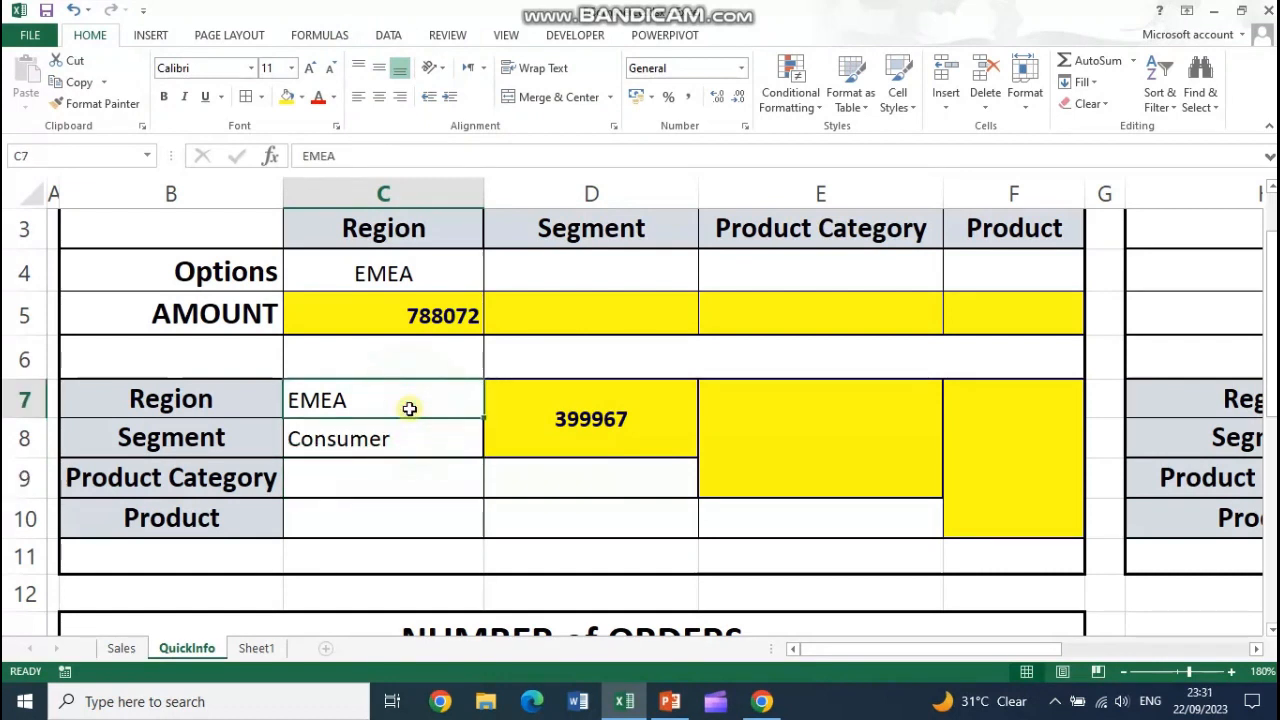
{"action": "type", "text": "Central"}
{"action": "key", "text": "Return"}
{"action": "left_click", "coordinate": [263, 649]}
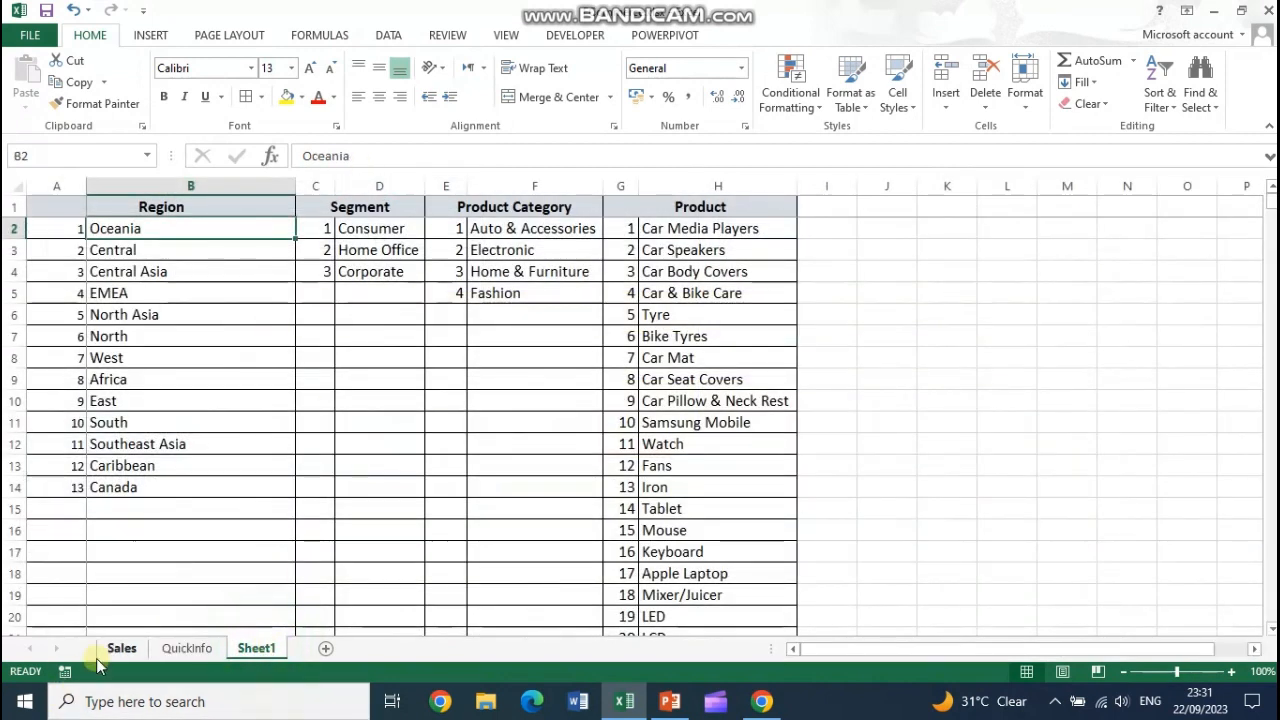
{"action": "left_click", "coordinate": [170, 648]}
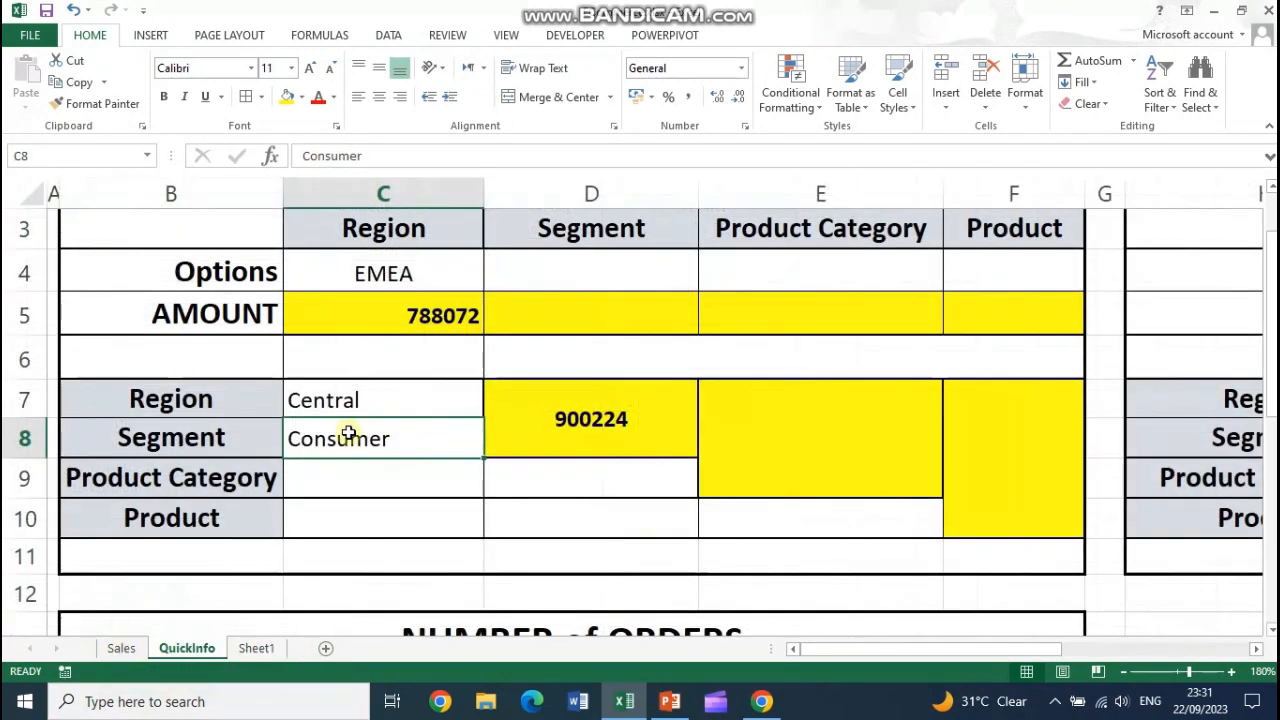
{"action": "type", "text": "Corporate"}
{"action": "key", "text": "Return"}
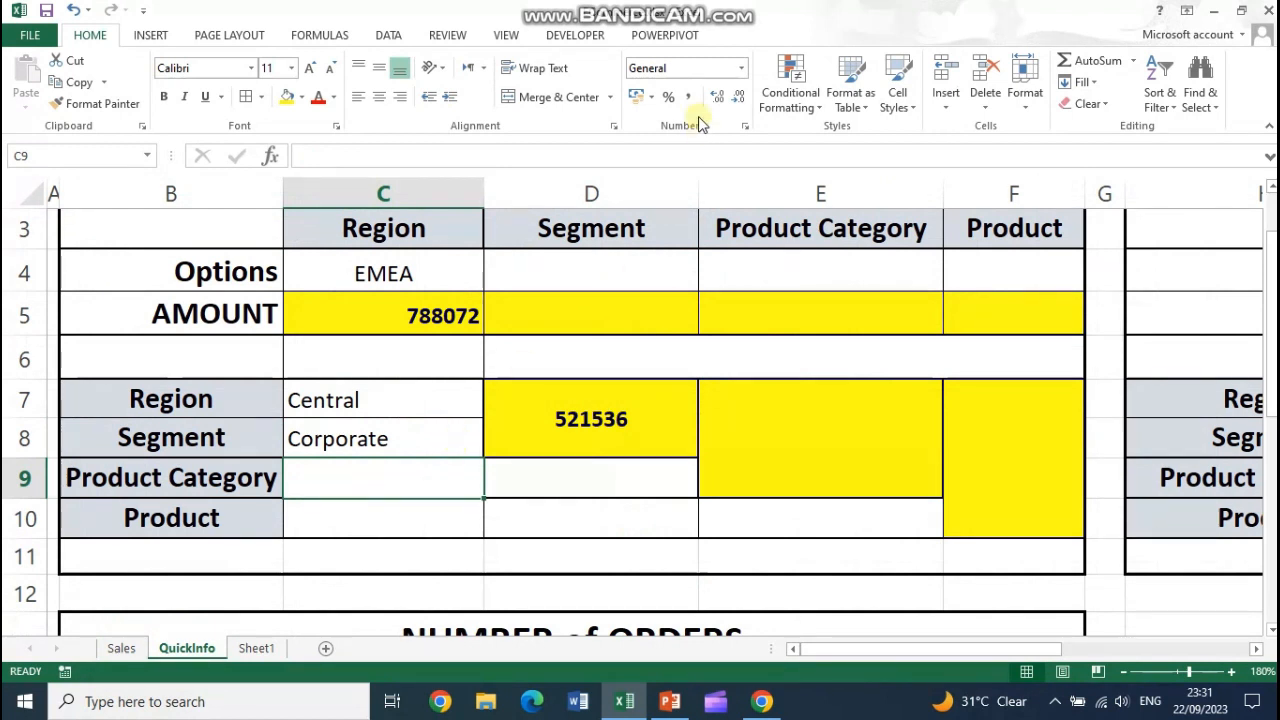
- Autofit the widths of columns D and C on QuickInfo to their contents
{"action": "double_click", "coordinate": [697, 193]}
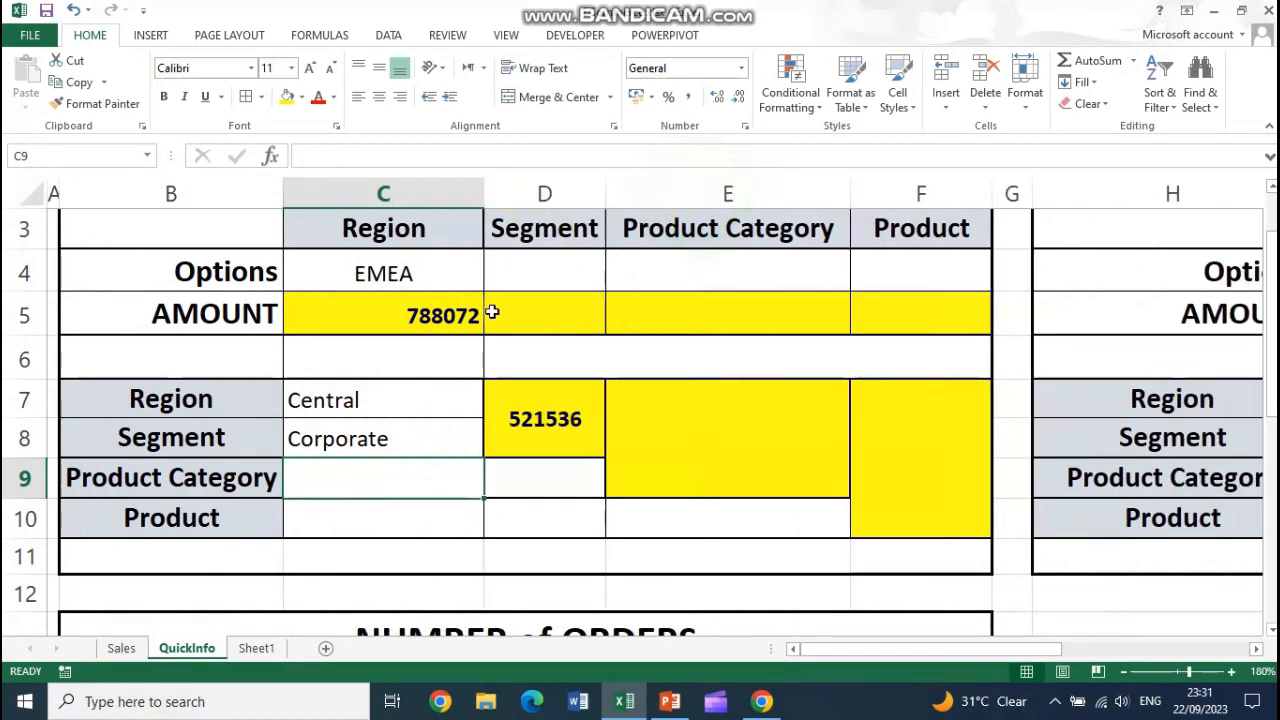
{"action": "left_click", "coordinate": [481, 193]}
{"action": "double_click", "coordinate": [481, 193]}
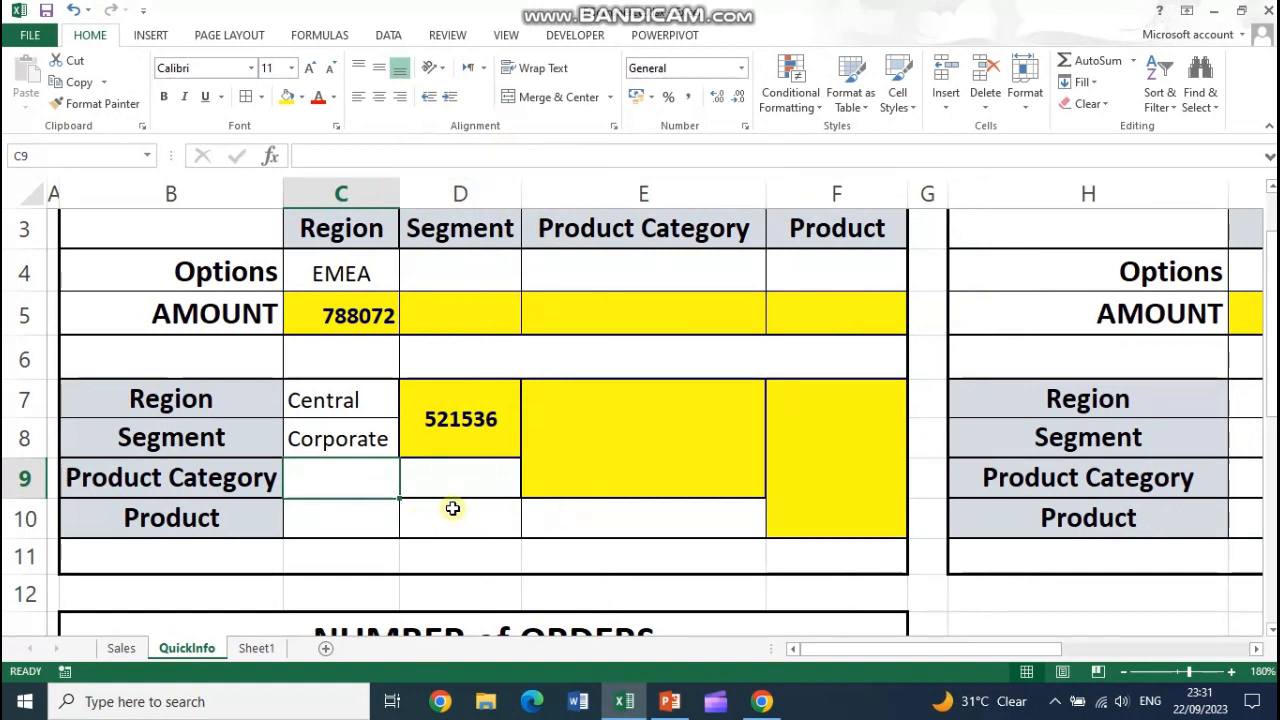
- Review the SUMIFS arguments of D7, and examine the Region, Segment and Product Category rows beside merged cell E7
{"action": "left_click_drag", "start_coordinate": [358, 413], "coordinate": [360, 438]}
{"action": "left_click", "coordinate": [480, 420]}
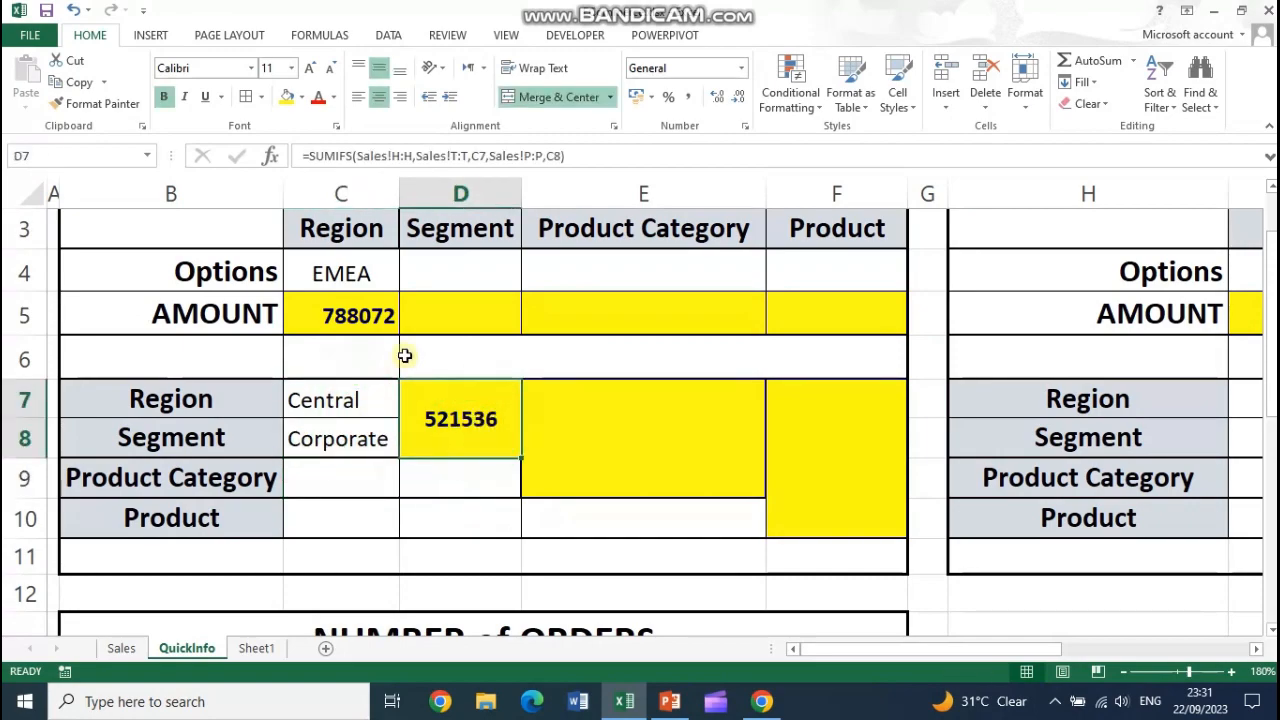
{"action": "left_click", "coordinate": [270, 157]}
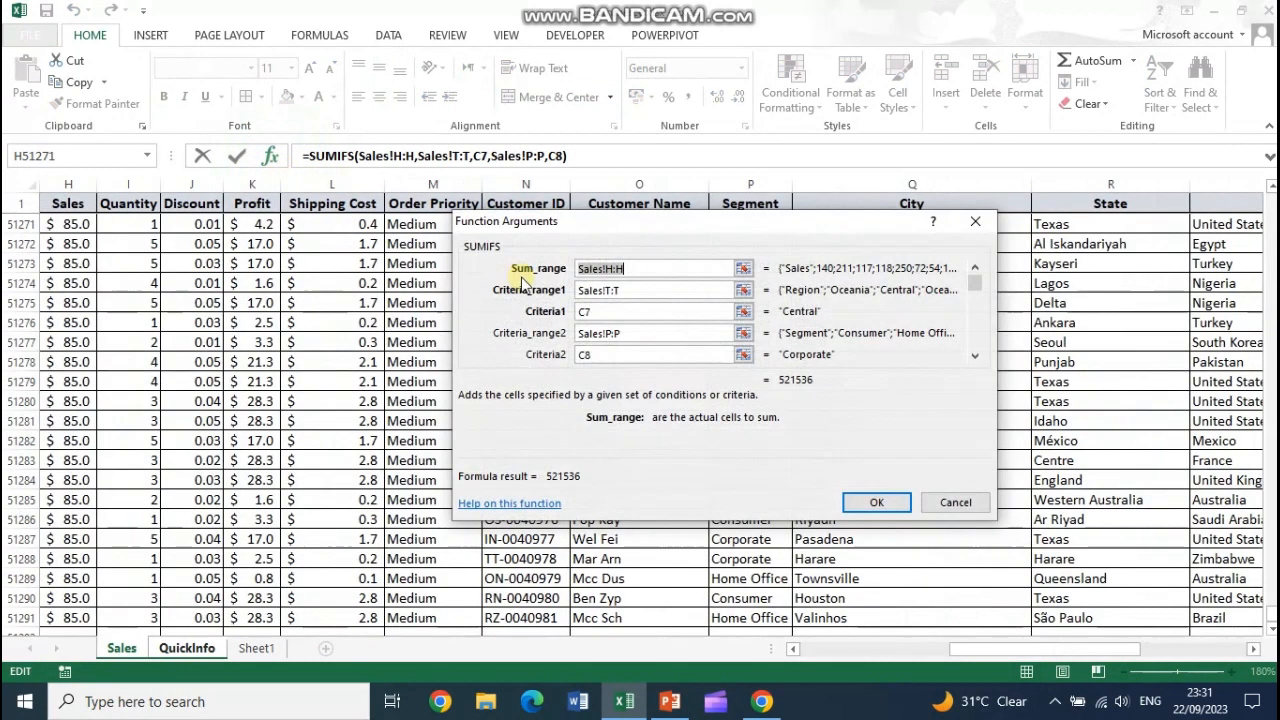
{"action": "left_click", "coordinate": [965, 505]}
{"action": "left_click", "coordinate": [563, 431]}
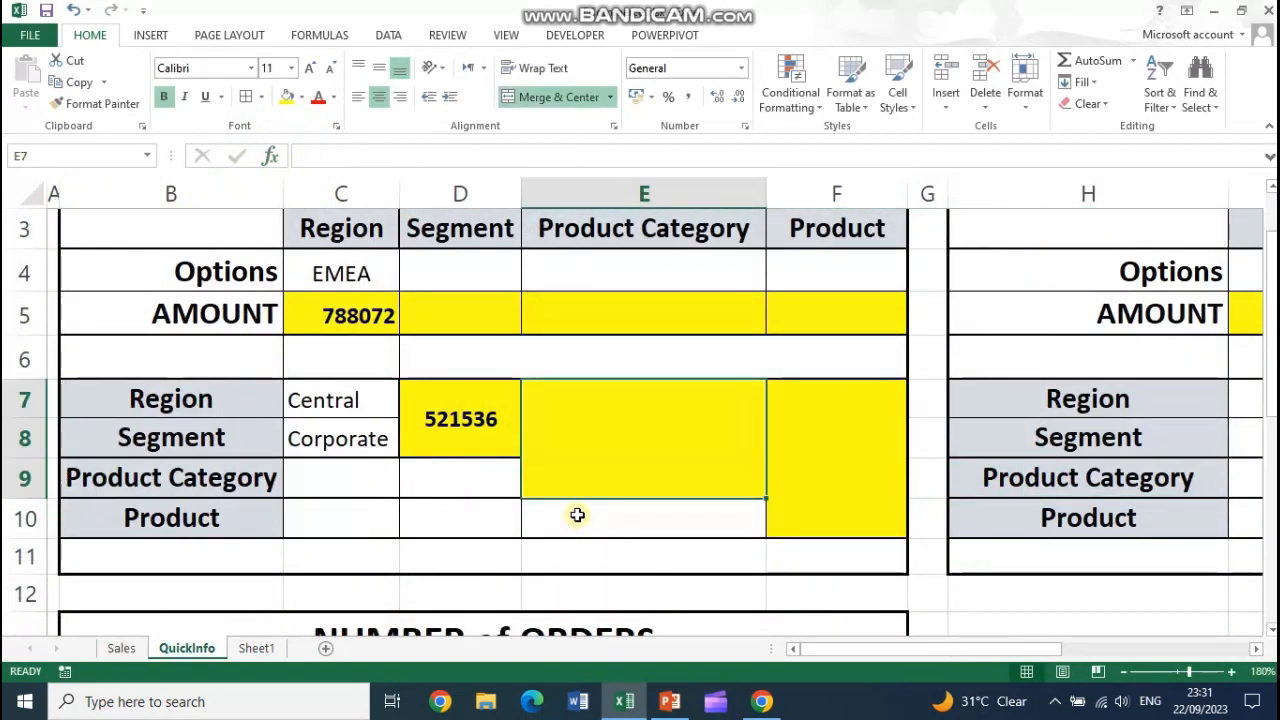
{"action": "left_click", "coordinate": [186, 390]}
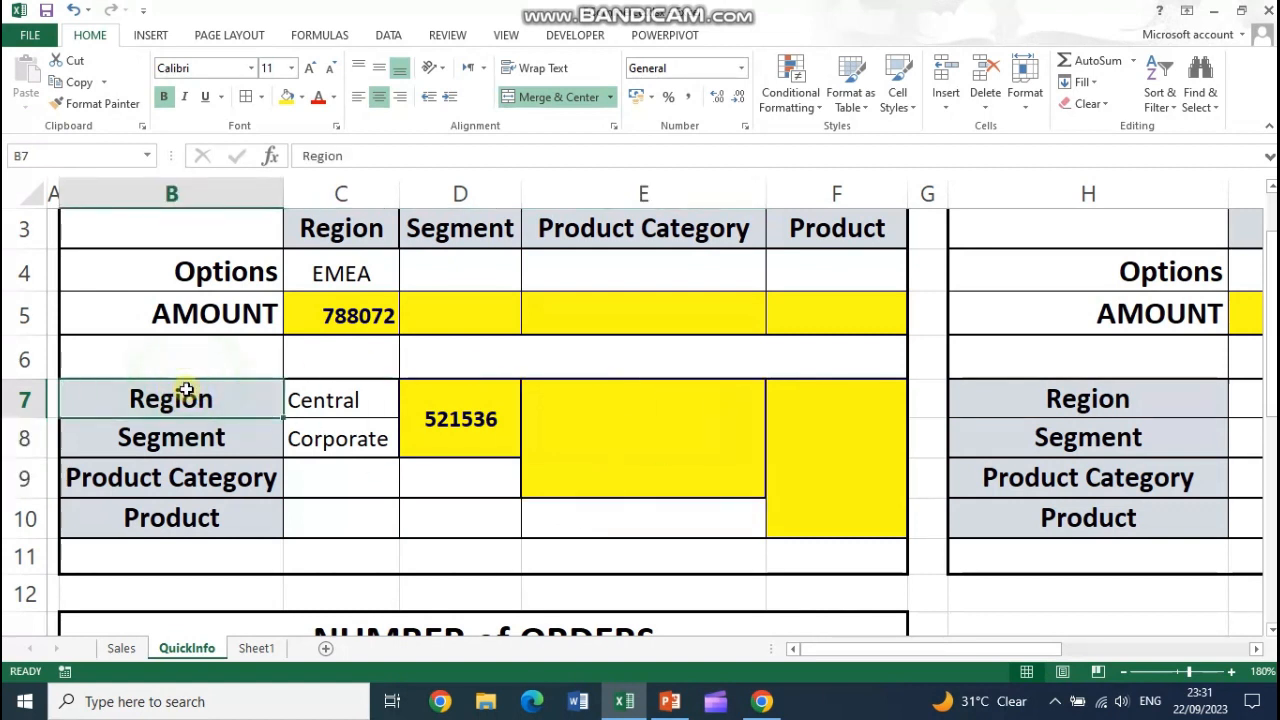
{"action": "left_click", "coordinate": [573, 448]}
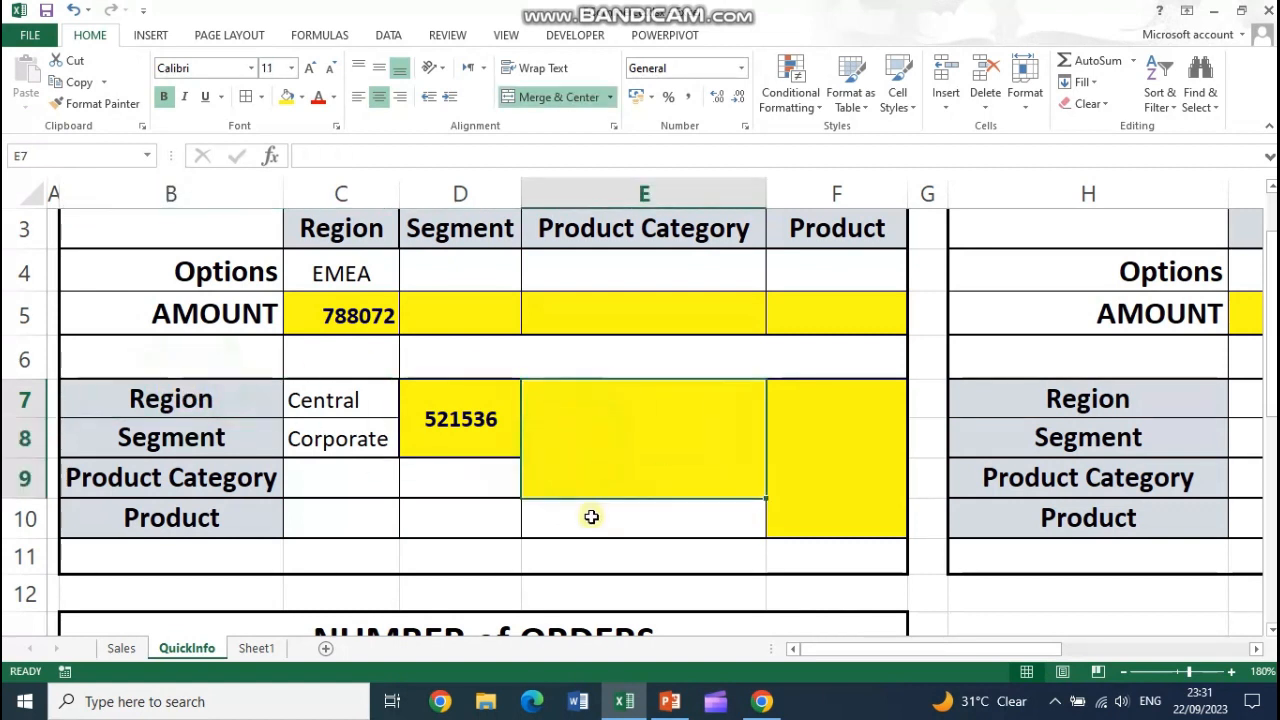
{"action": "left_click", "coordinate": [147, 399]}
{"action": "left_click", "coordinate": [150, 434]}
{"action": "left_click", "coordinate": [170, 486]}
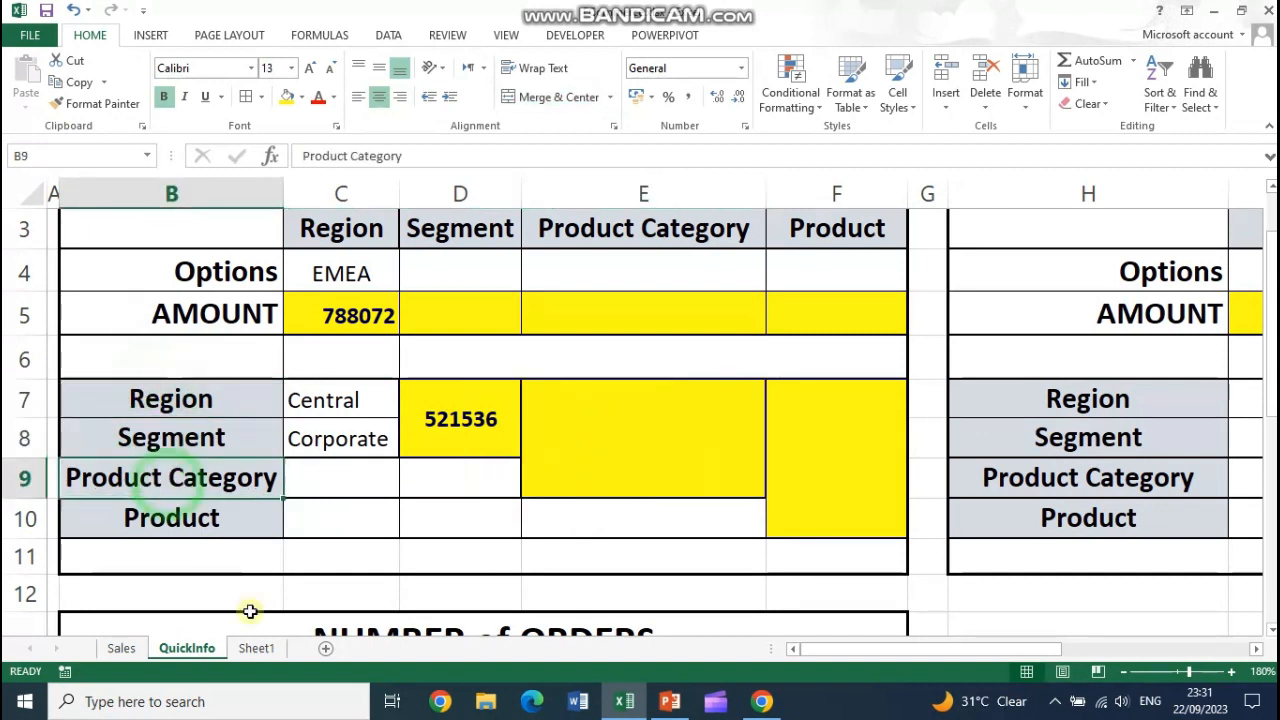
- Start a SUMIFS function in merged cell E7 beside the Region, Segment and Product Category rows
{"action": "left_click", "coordinate": [644, 448]}
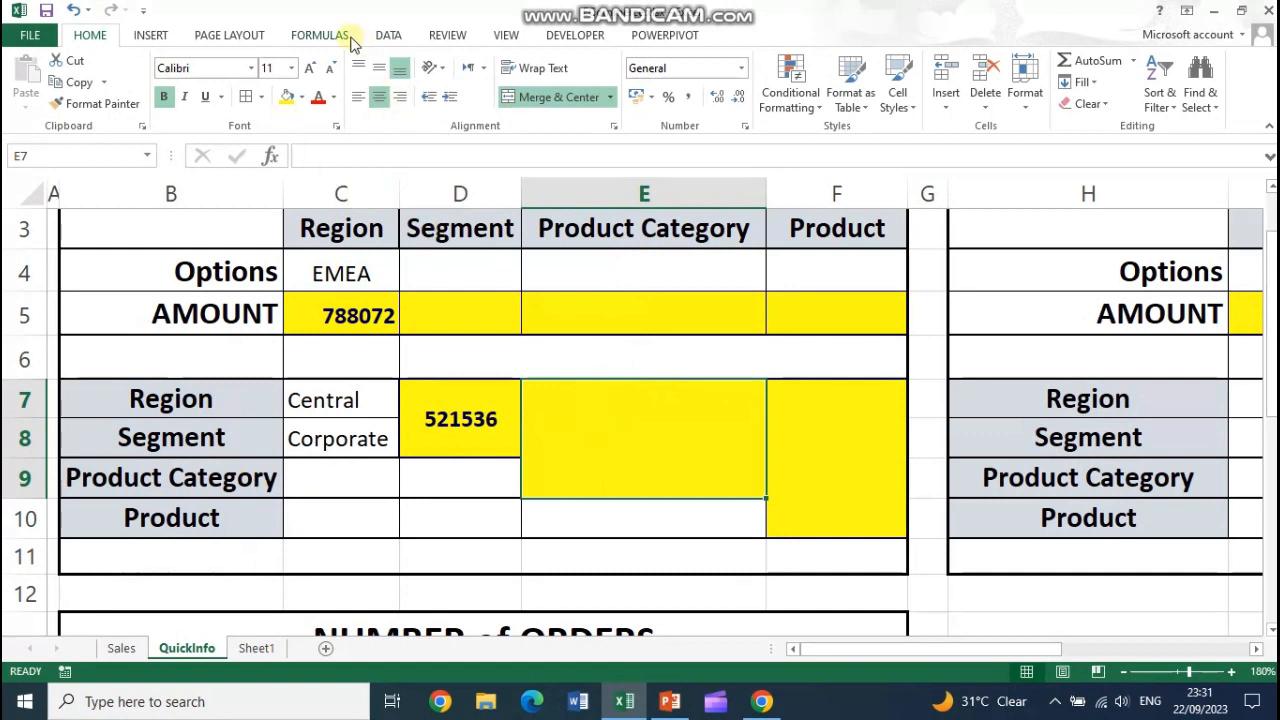
{"action": "left_click", "coordinate": [316, 38]}
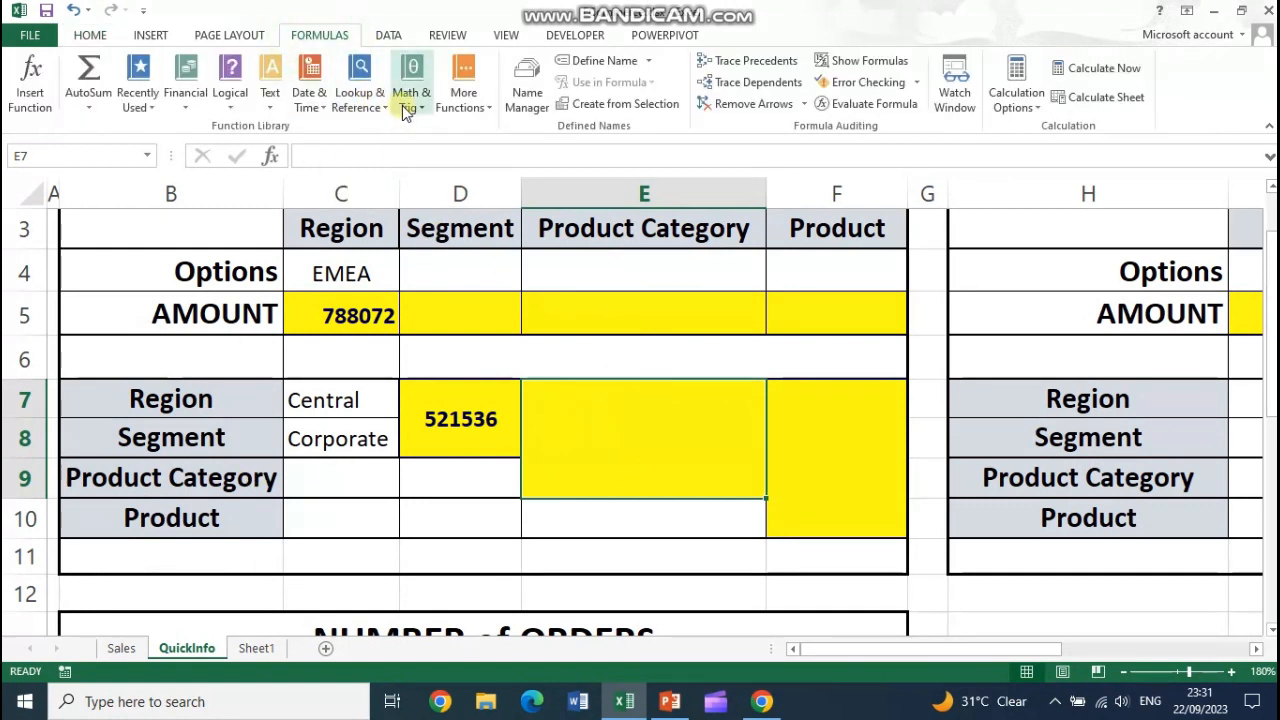
{"action": "left_click", "coordinate": [411, 100]}
{"action": "scroll", "coordinate": [436, 480], "scroll_direction": "down", "scroll_amount": 20}
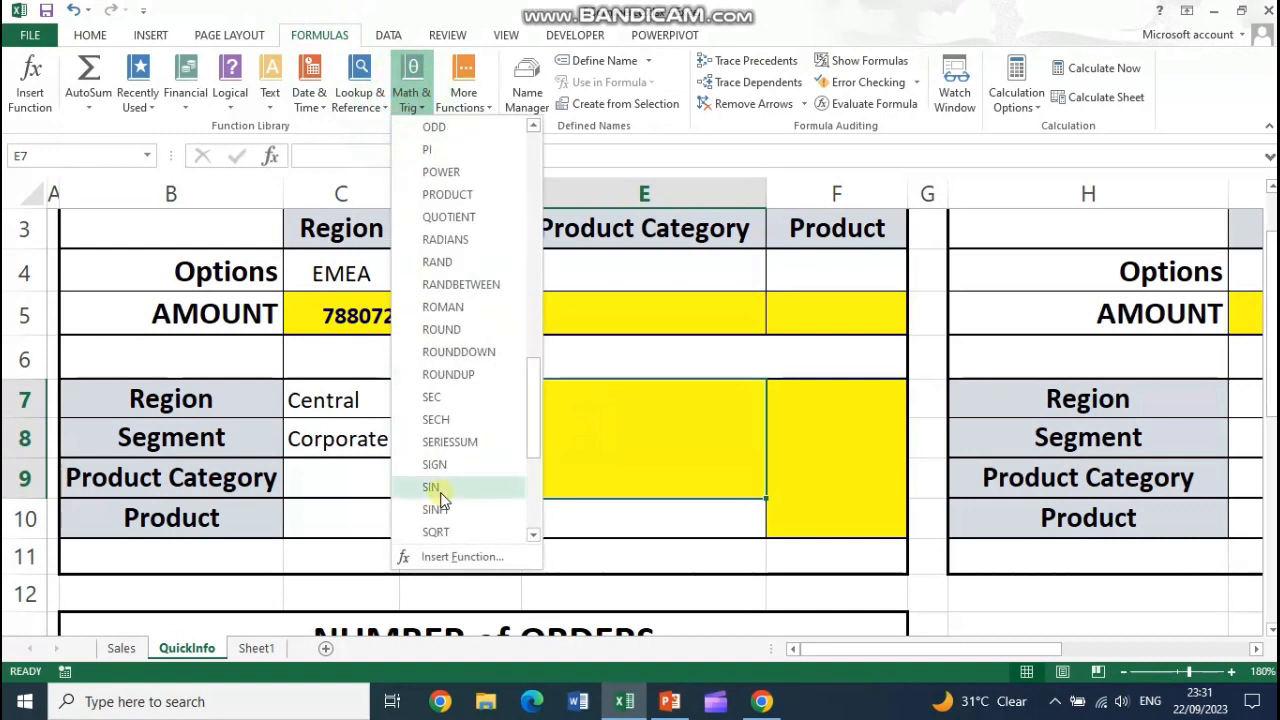
{"action": "left_click", "coordinate": [443, 374]}
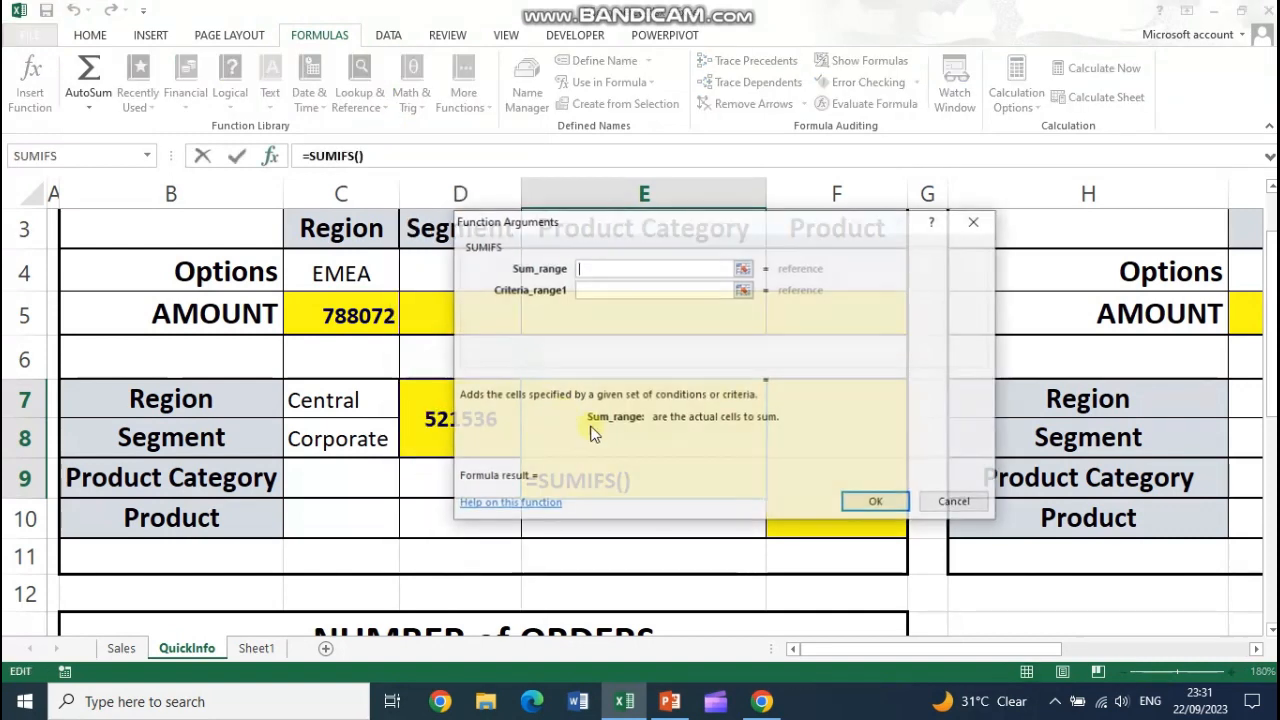
{"action": "left_click_drag", "start_coordinate": [623, 227], "coordinate": [675, 216]}
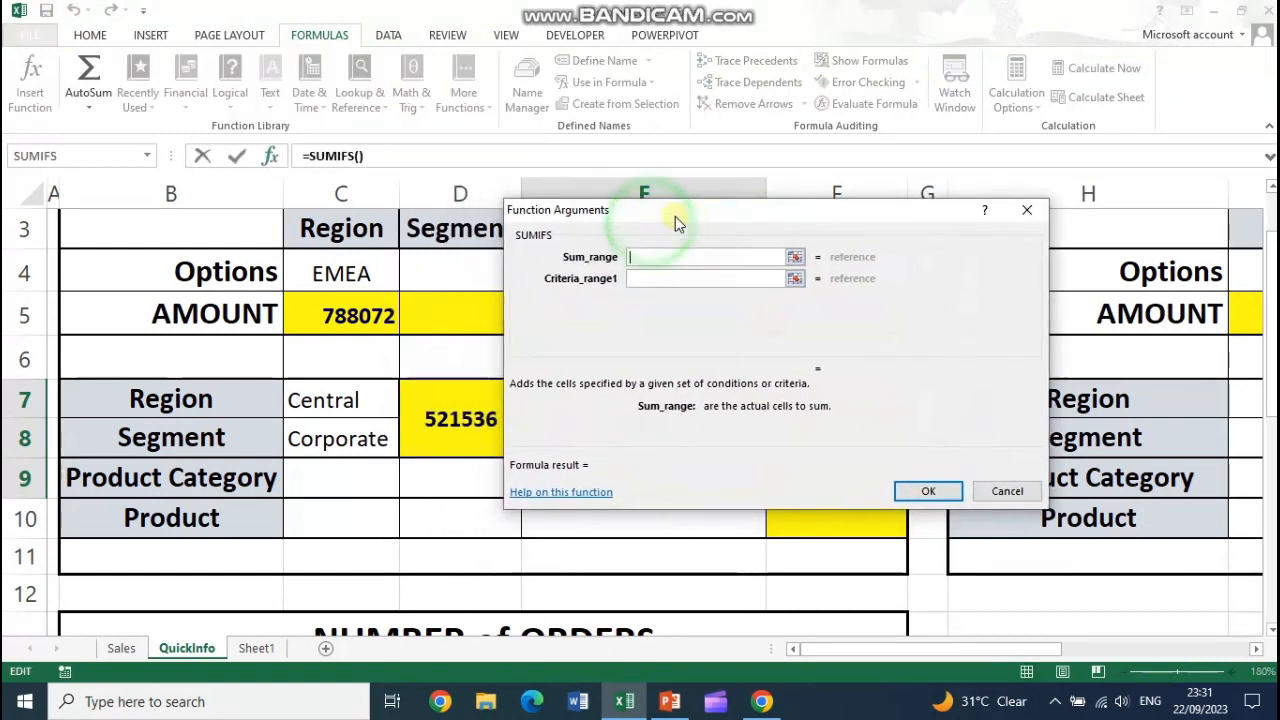
- Set the Sum_range of the E7 SUMIFS to the Sales column of the Sales sheet, Sales!H:H
{"action": "left_click", "coordinate": [121, 648]}
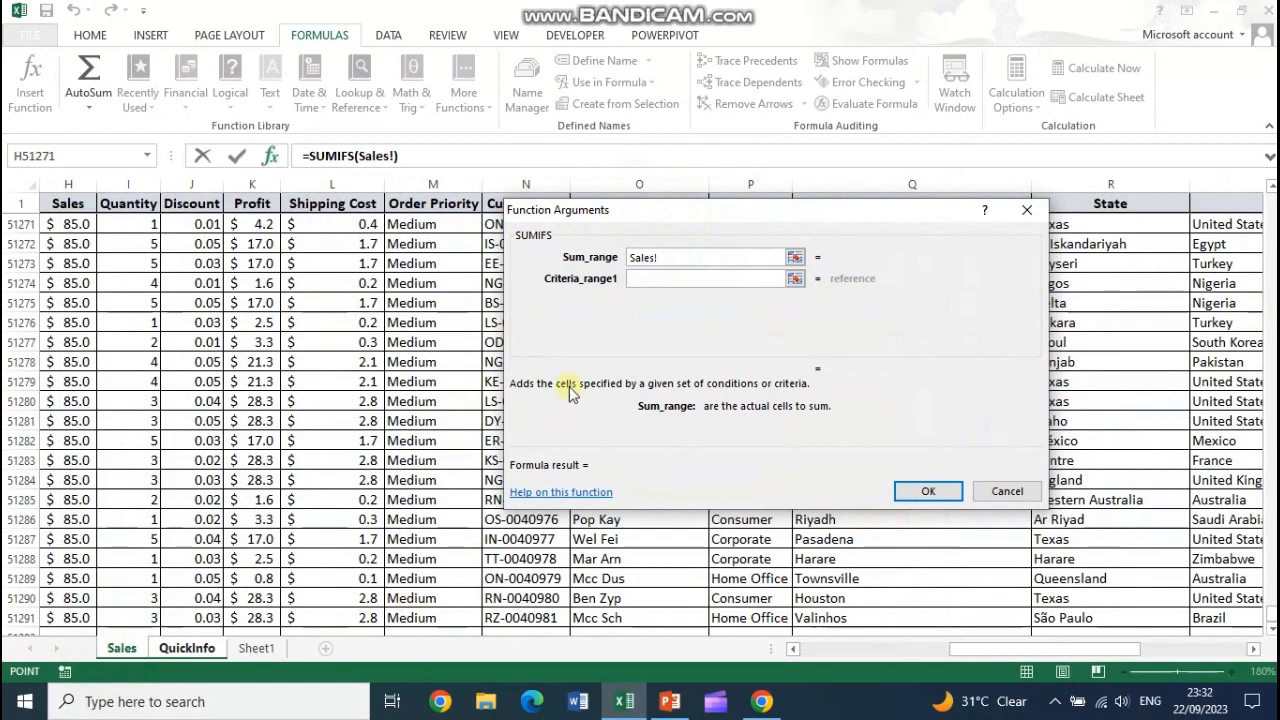
{"action": "left_click_drag", "start_coordinate": [698, 233], "coordinate": [693, 278]}
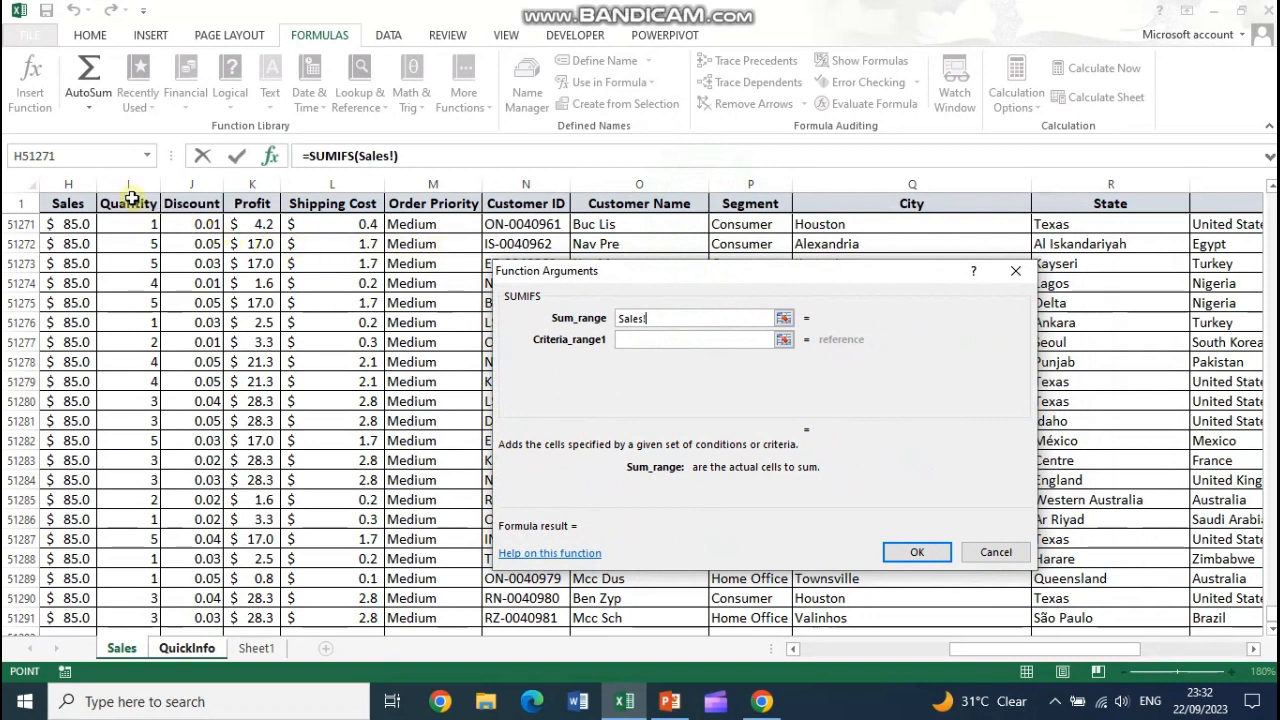
{"action": "left_click", "coordinate": [85, 185]}
- Set the E7 SUMIFS Criteria_range1 to the Region column, Sales!T:T, and Criteria1 to C7 on QuickInfo
{"action": "left_click", "coordinate": [700, 339]}
{"action": "key", "text": "ctrl+Page_Down"}
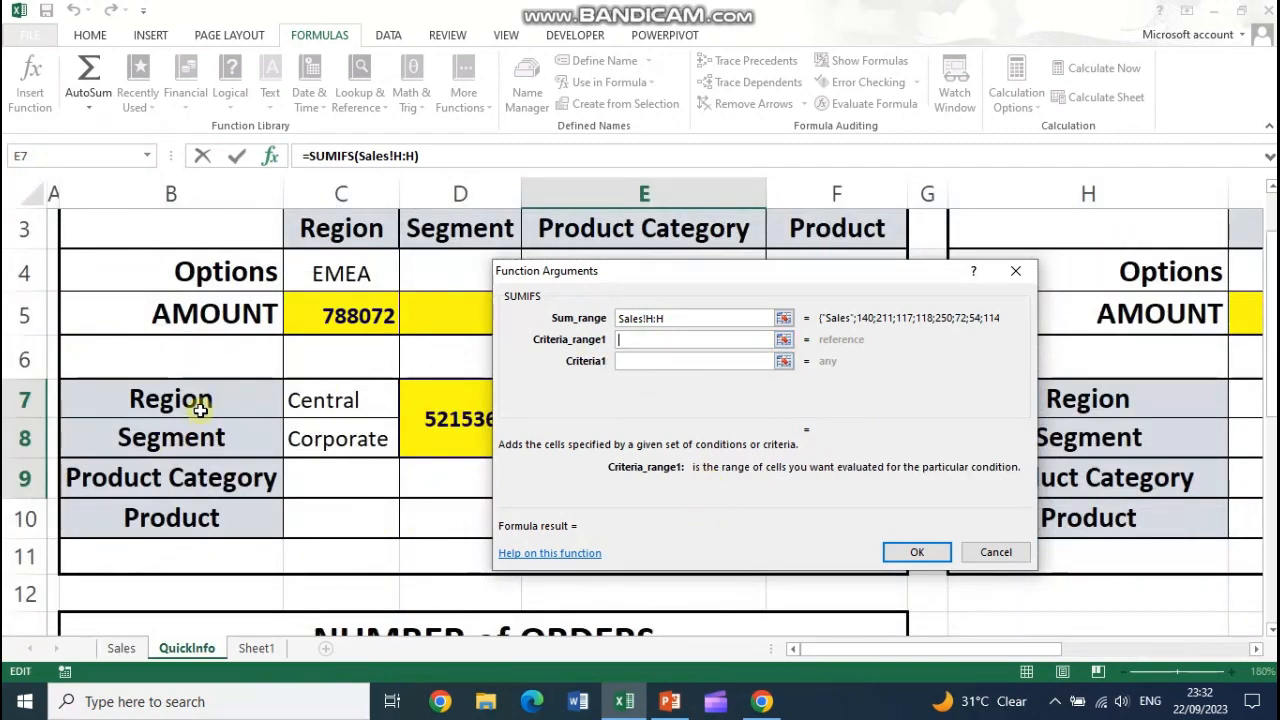
{"action": "left_click_drag", "start_coordinate": [833, 280], "coordinate": [1023, 241]}
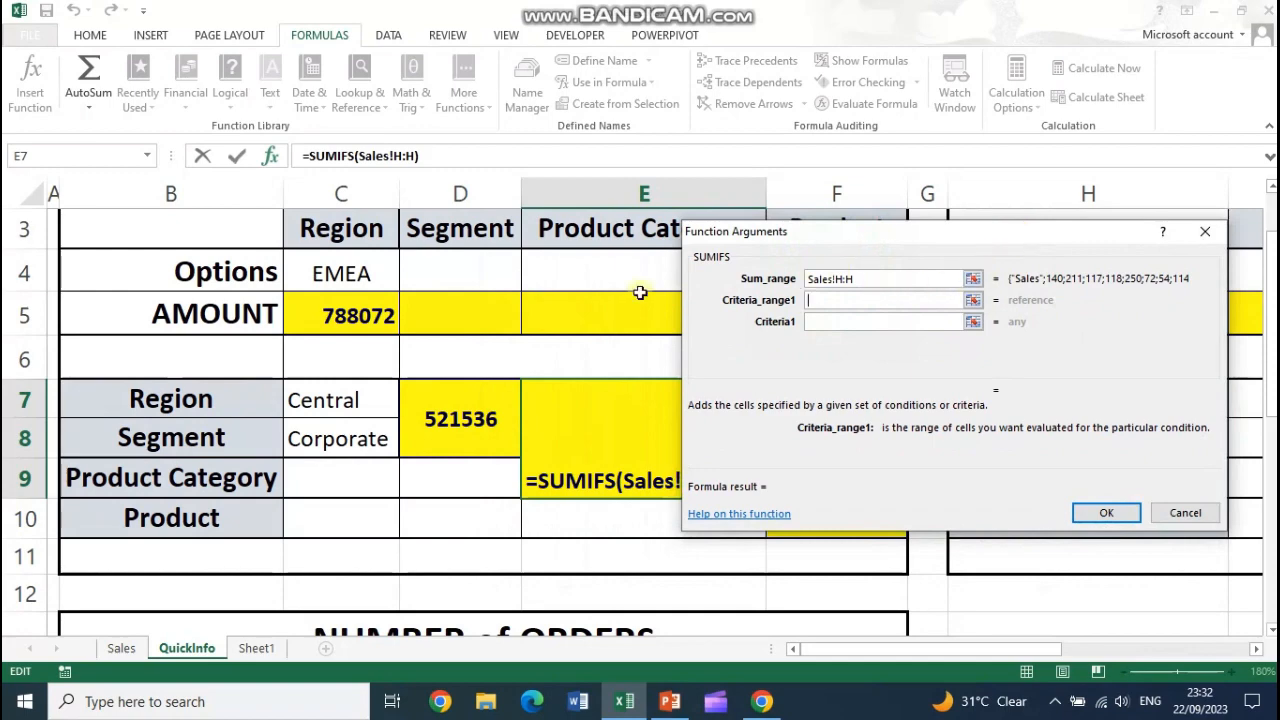
{"action": "left_click", "coordinate": [121, 648]}
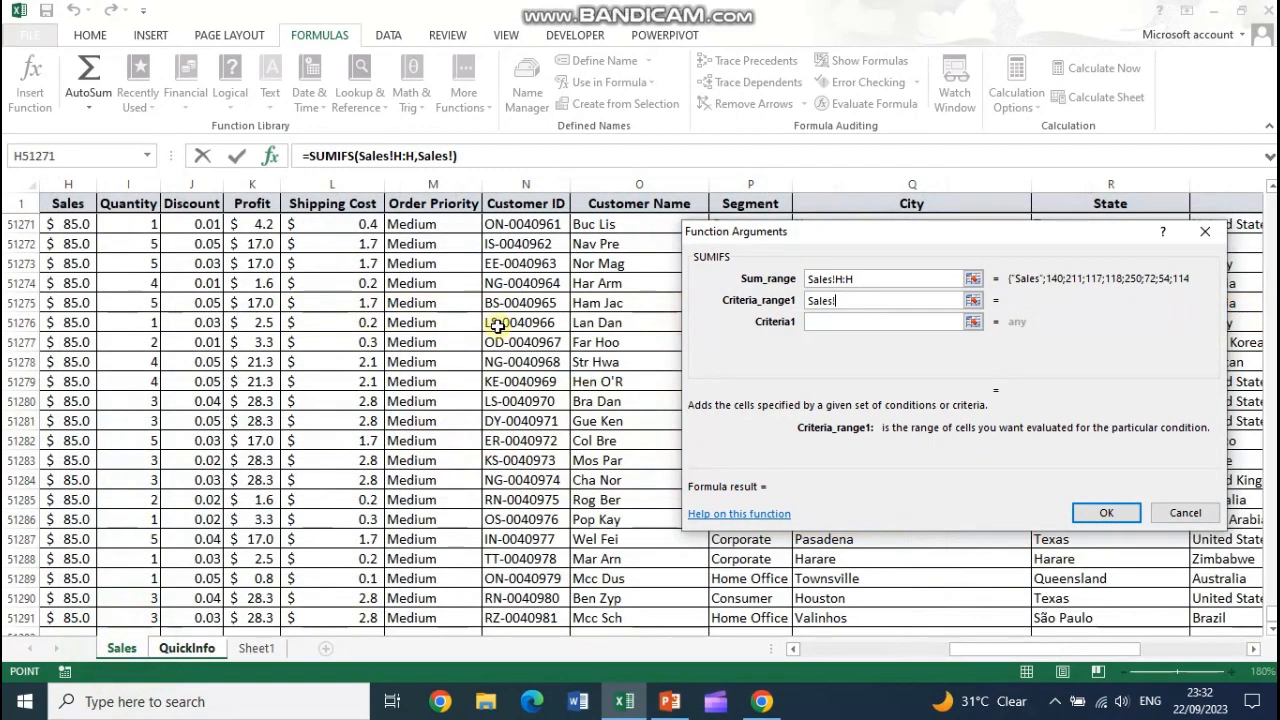
{"action": "scroll", "coordinate": [1128, 660], "scroll_direction": "right", "scroll_amount": 3}
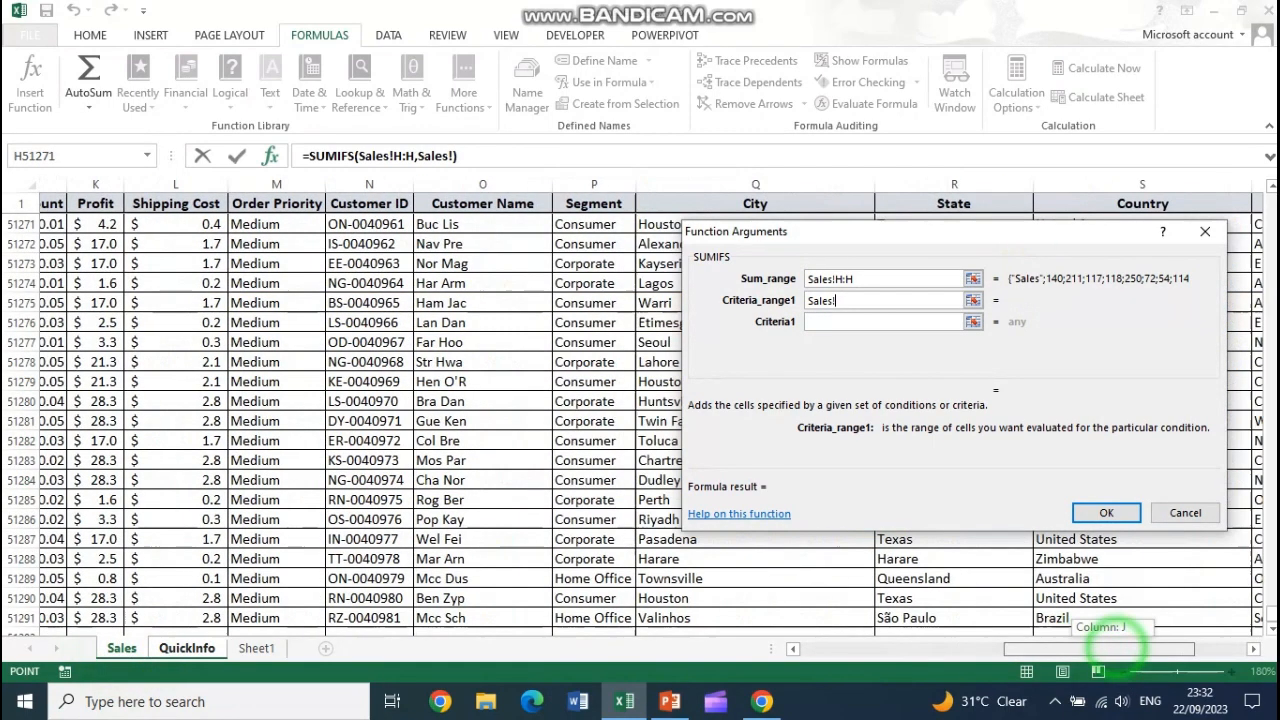
{"action": "left_click", "coordinate": [1113, 175]}
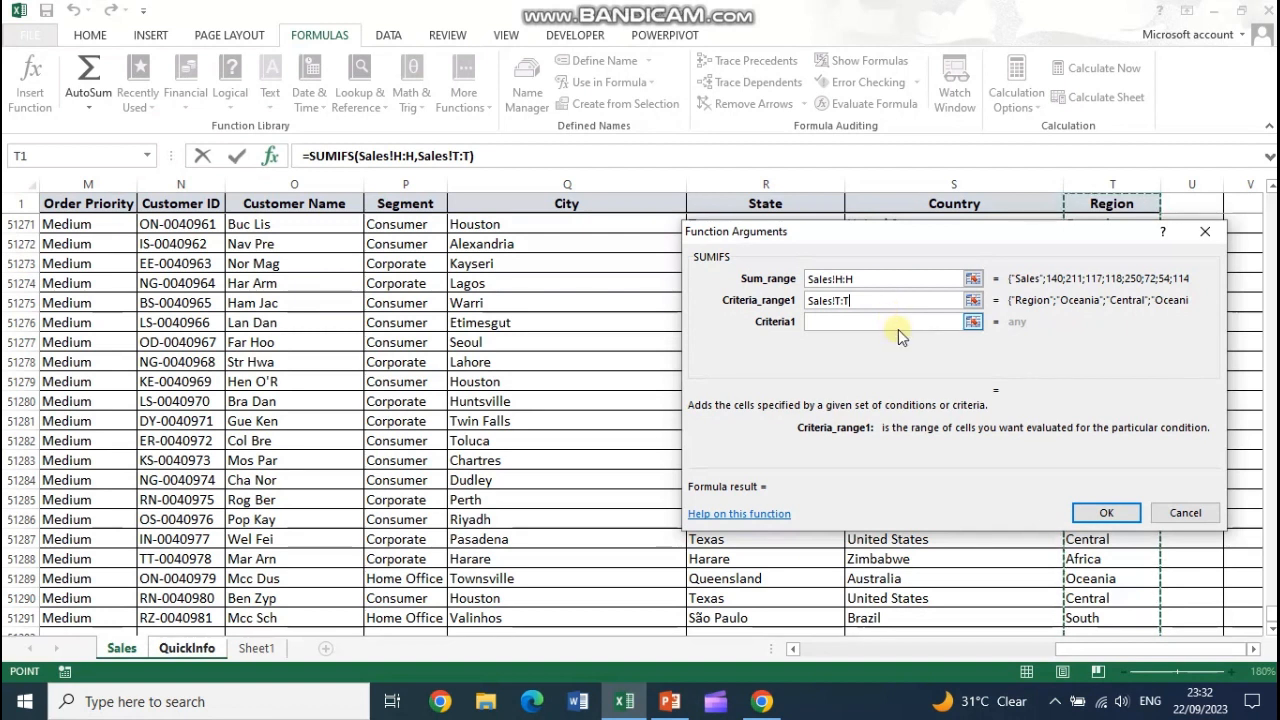
{"action": "double_click", "coordinate": [854, 300]}
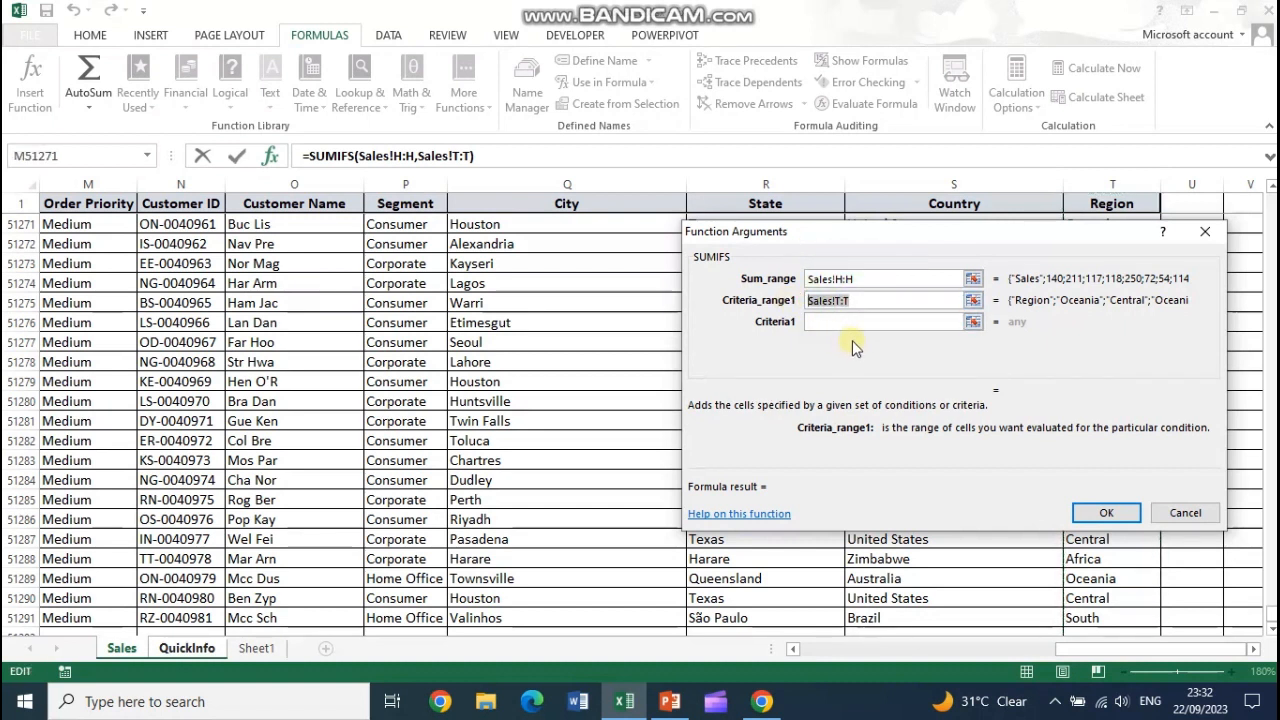
{"action": "left_click", "coordinate": [824, 321]}
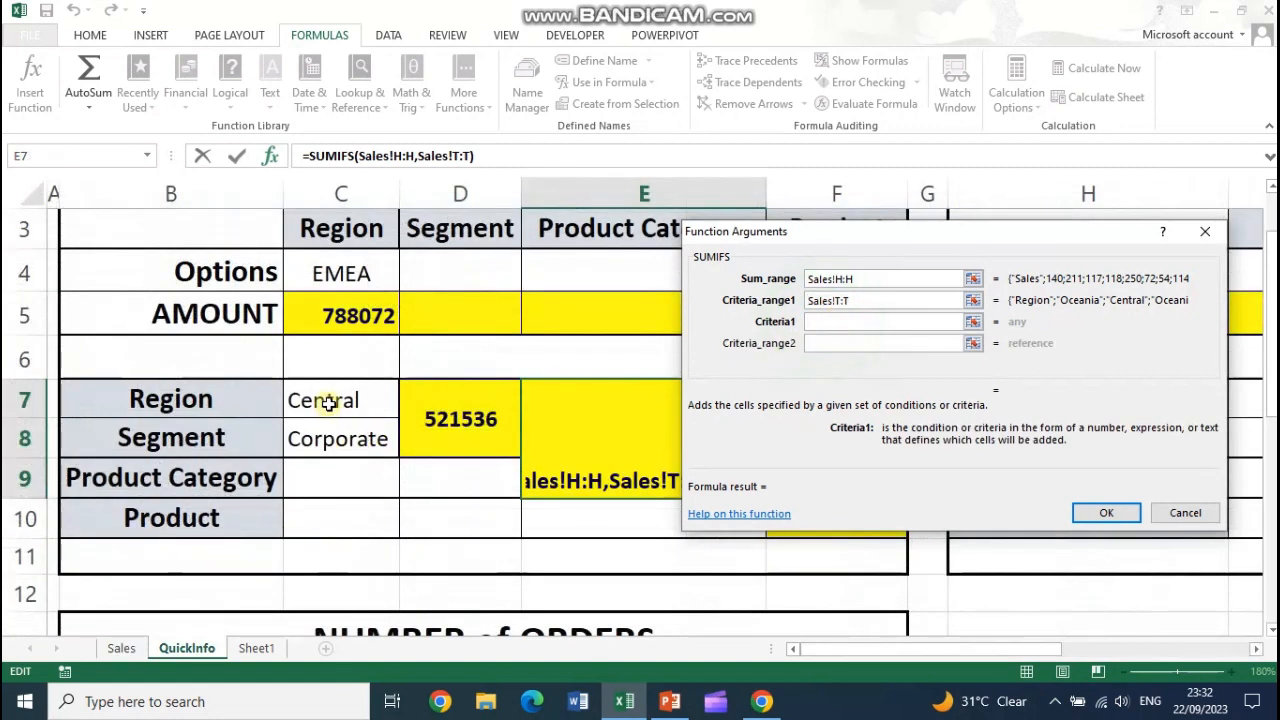
{"action": "left_click", "coordinate": [328, 403]}
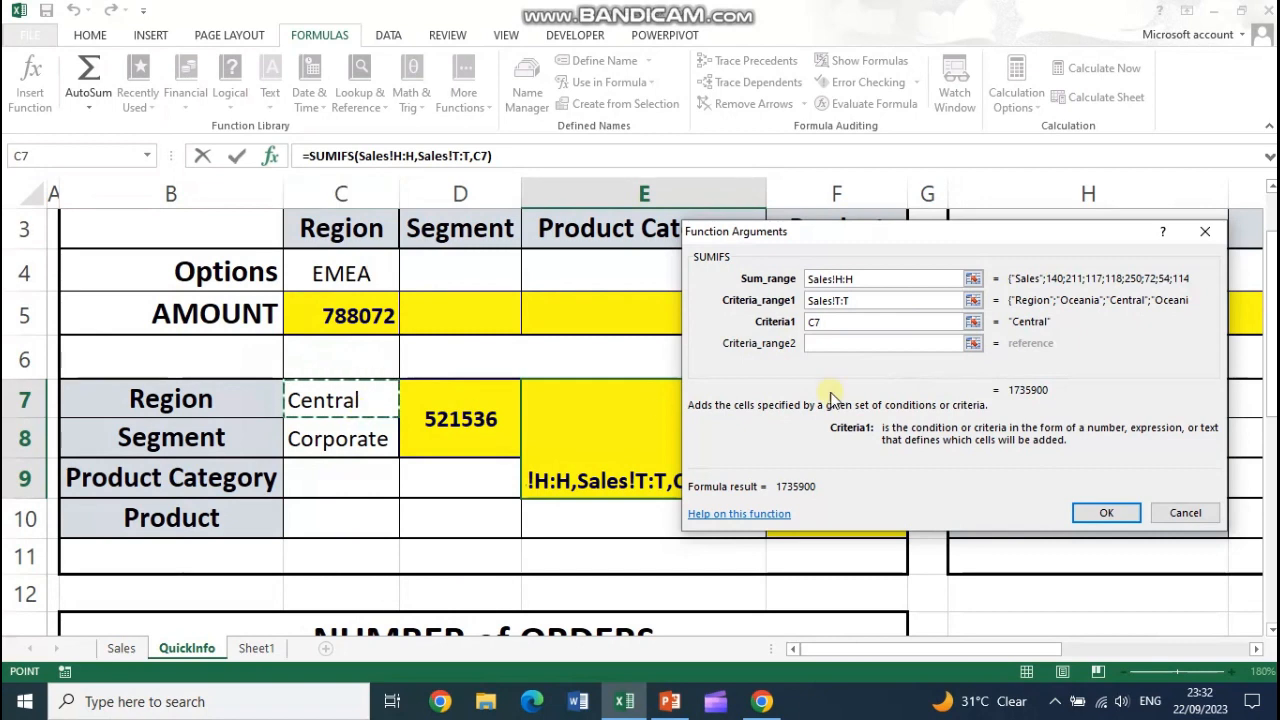
- Set the E7 SUMIFS Criteria_range2 to the Segment column, Sales!P:P, and Criteria2 to C8 on QuickInfo
{"action": "left_click", "coordinate": [835, 343]}
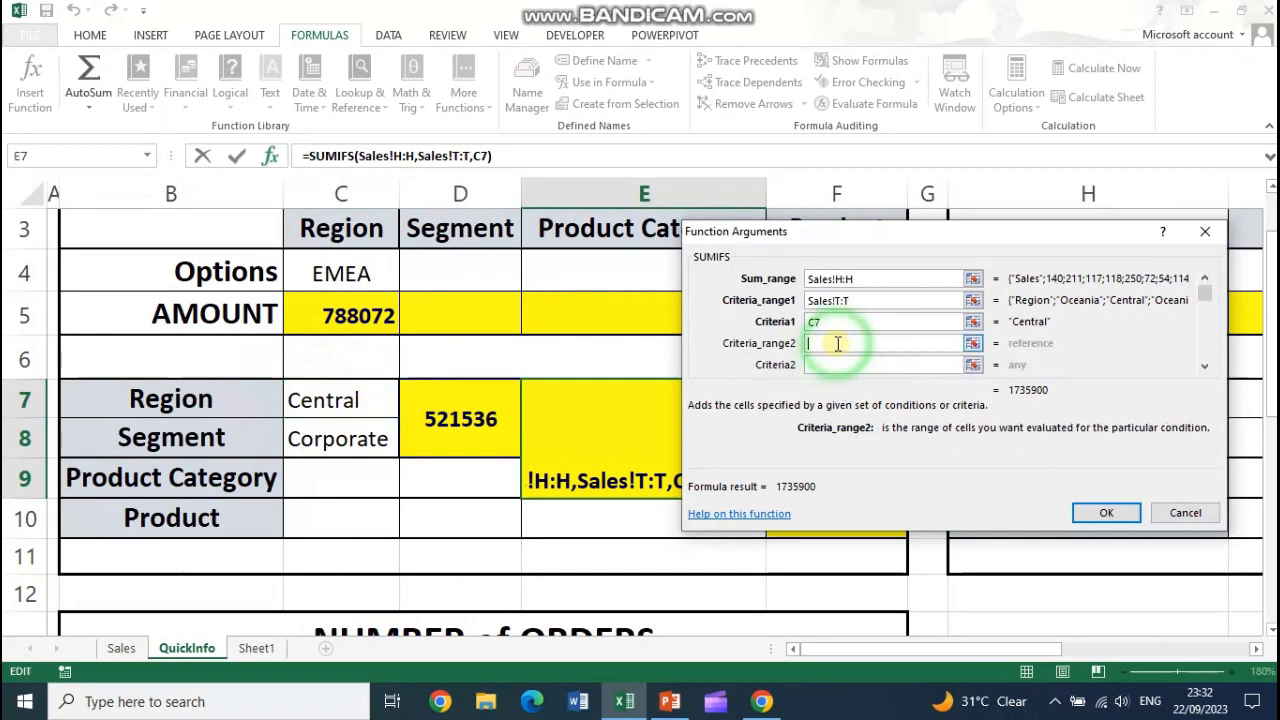
{"action": "left_click", "coordinate": [138, 652]}
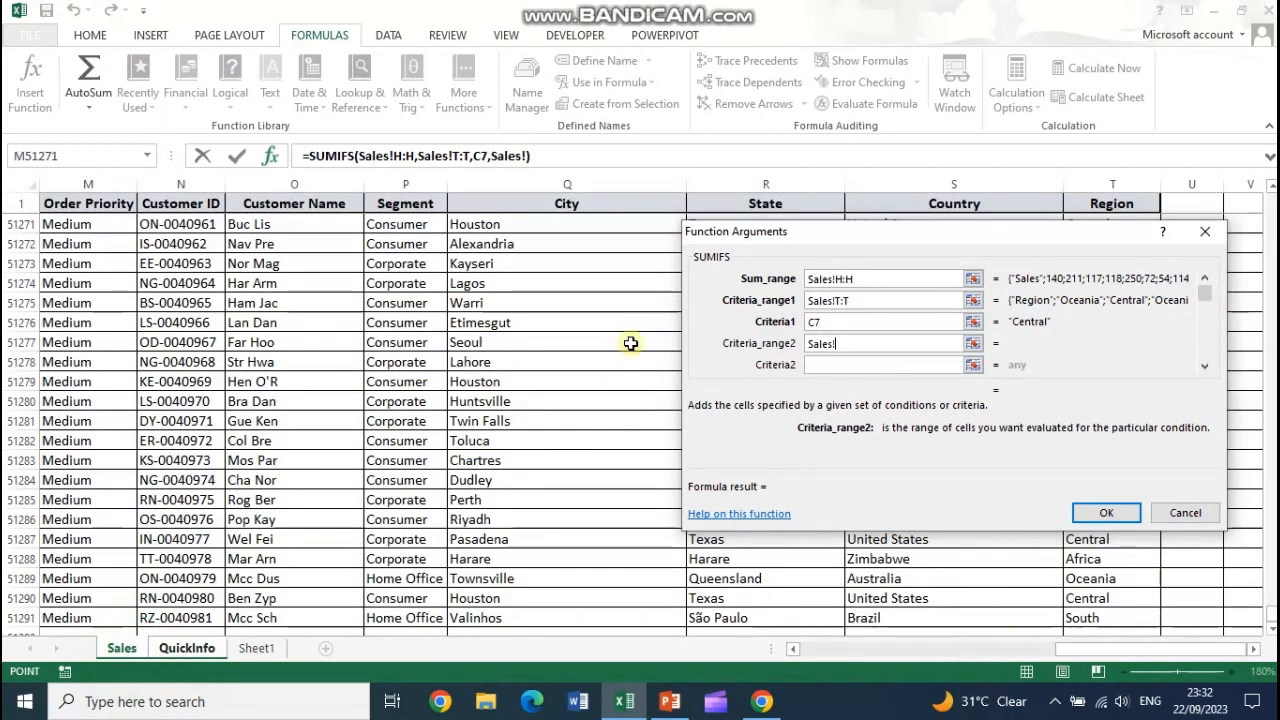
{"action": "left_click", "coordinate": [408, 184]}
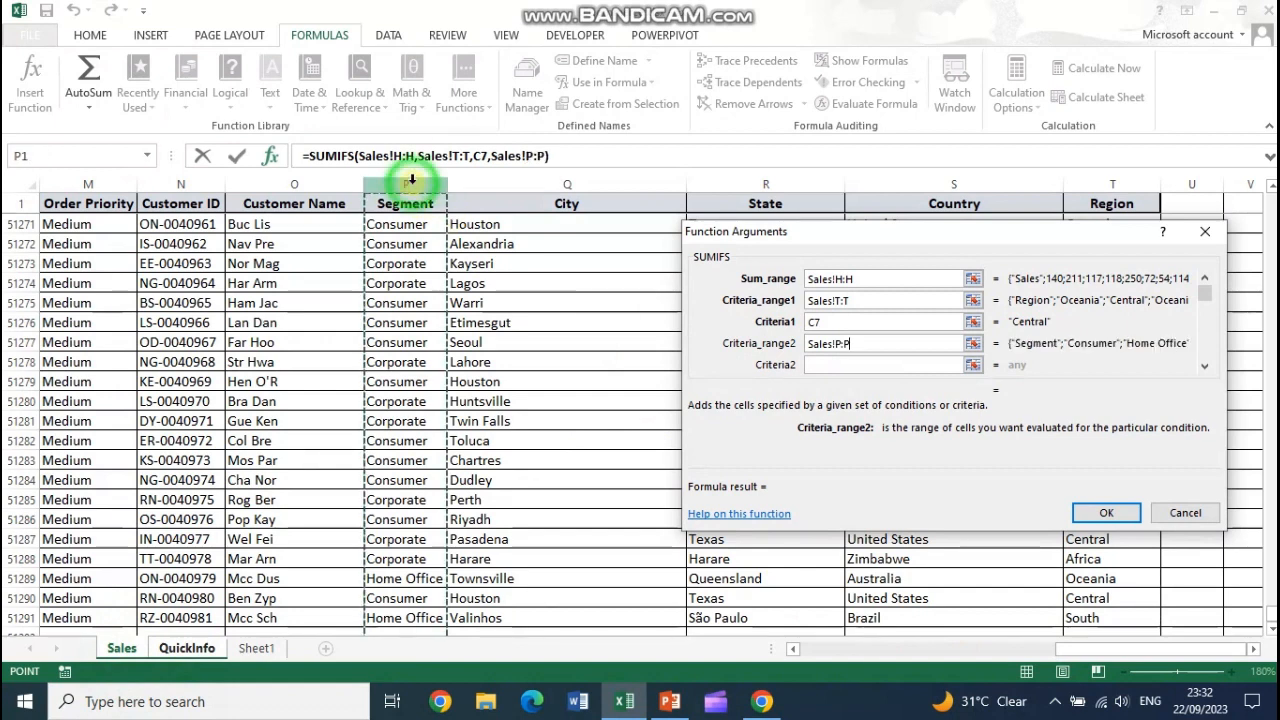
{"action": "left_click", "coordinate": [894, 362]}
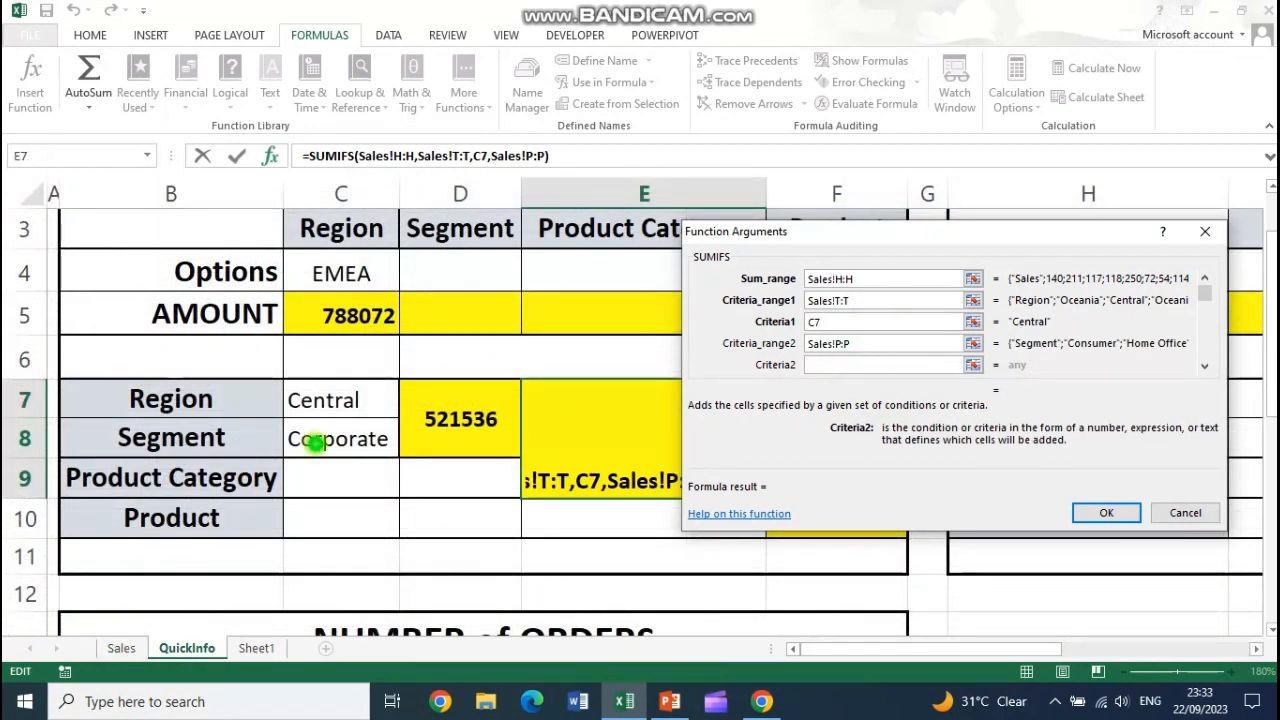
{"action": "left_click", "coordinate": [316, 443]}
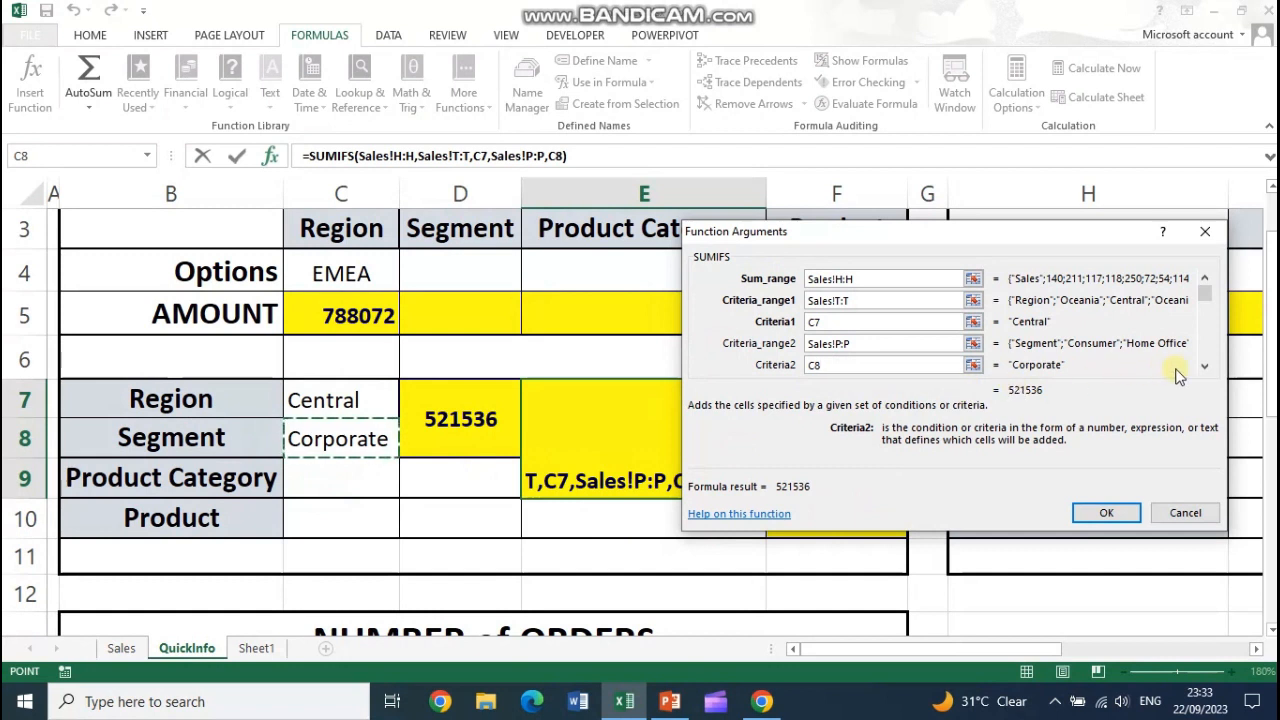
- Set the E7 SUMIFS Criteria_range3 to the Product Category column, Sales!F:F, and Criteria3 to C9 on QuickInfo
{"action": "left_click", "coordinate": [1205, 366]}
{"action": "left_click", "coordinate": [1205, 366]}
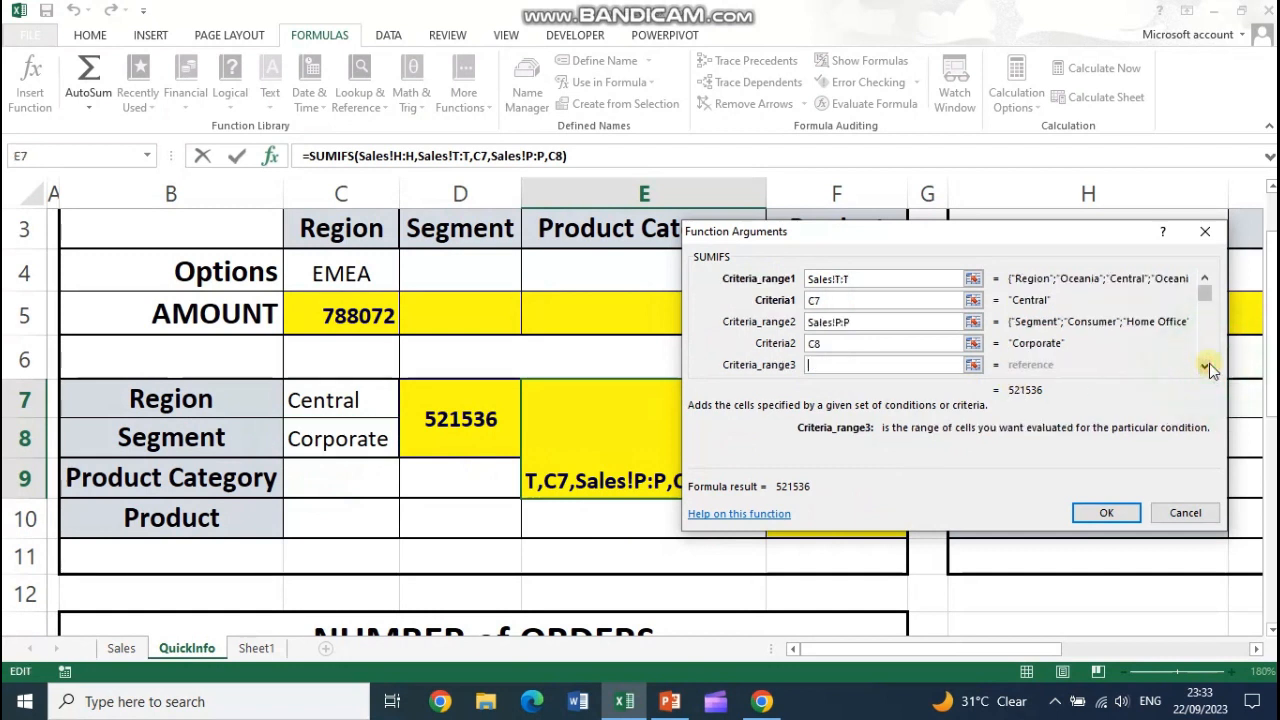
{"action": "left_click", "coordinate": [1205, 366]}
{"action": "left_click", "coordinate": [819, 343]}
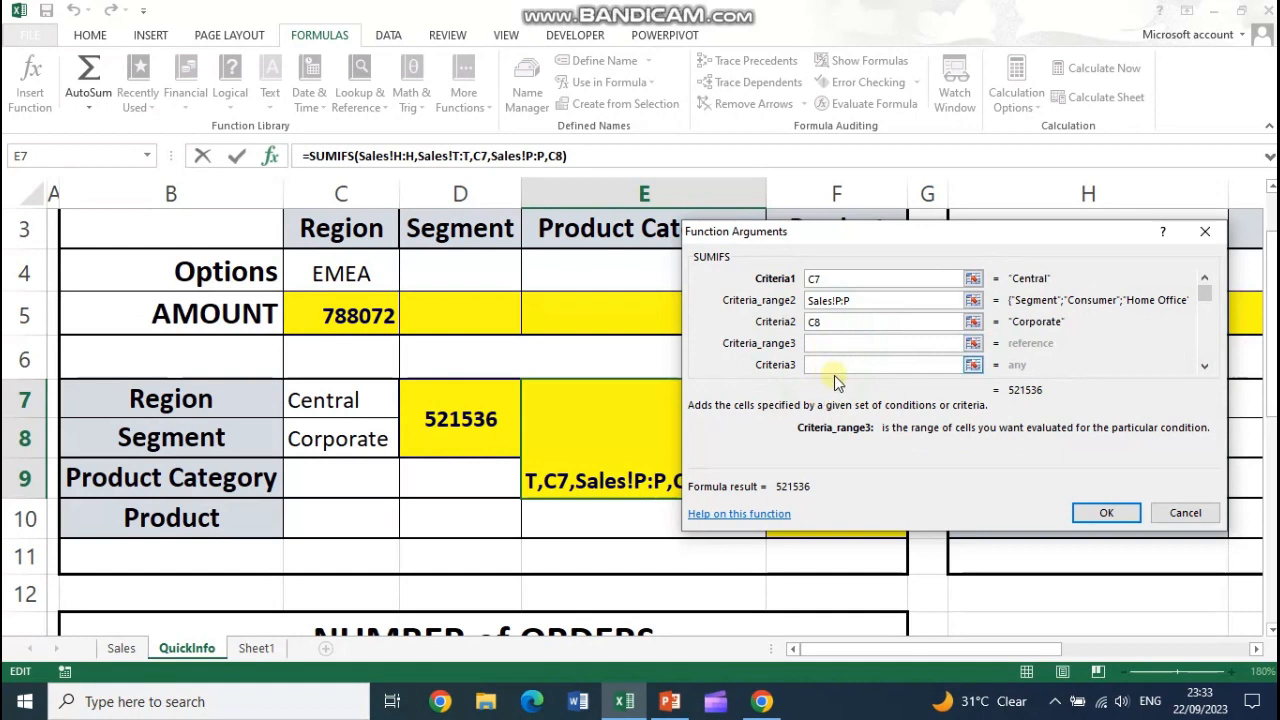
{"action": "left_click", "coordinate": [121, 649]}
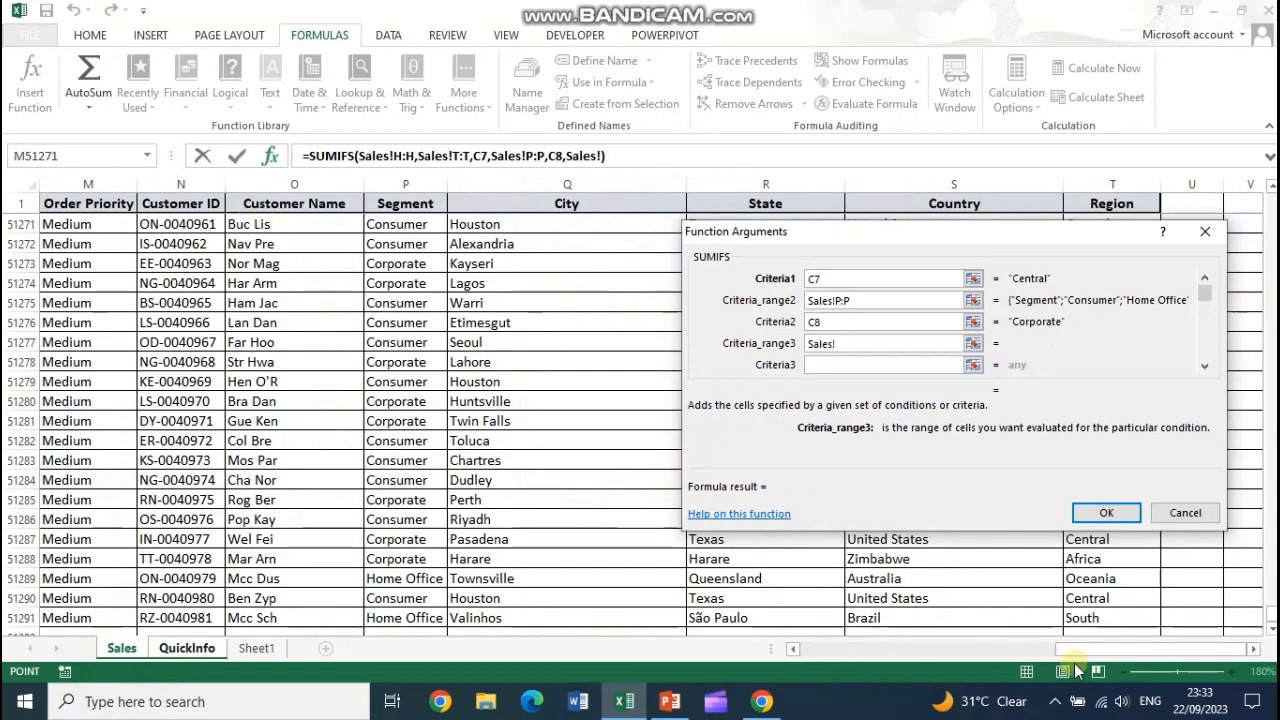
{"action": "left_click_drag", "start_coordinate": [1077, 651], "coordinate": [925, 651]}
{"action": "left_click", "coordinate": [215, 182]}
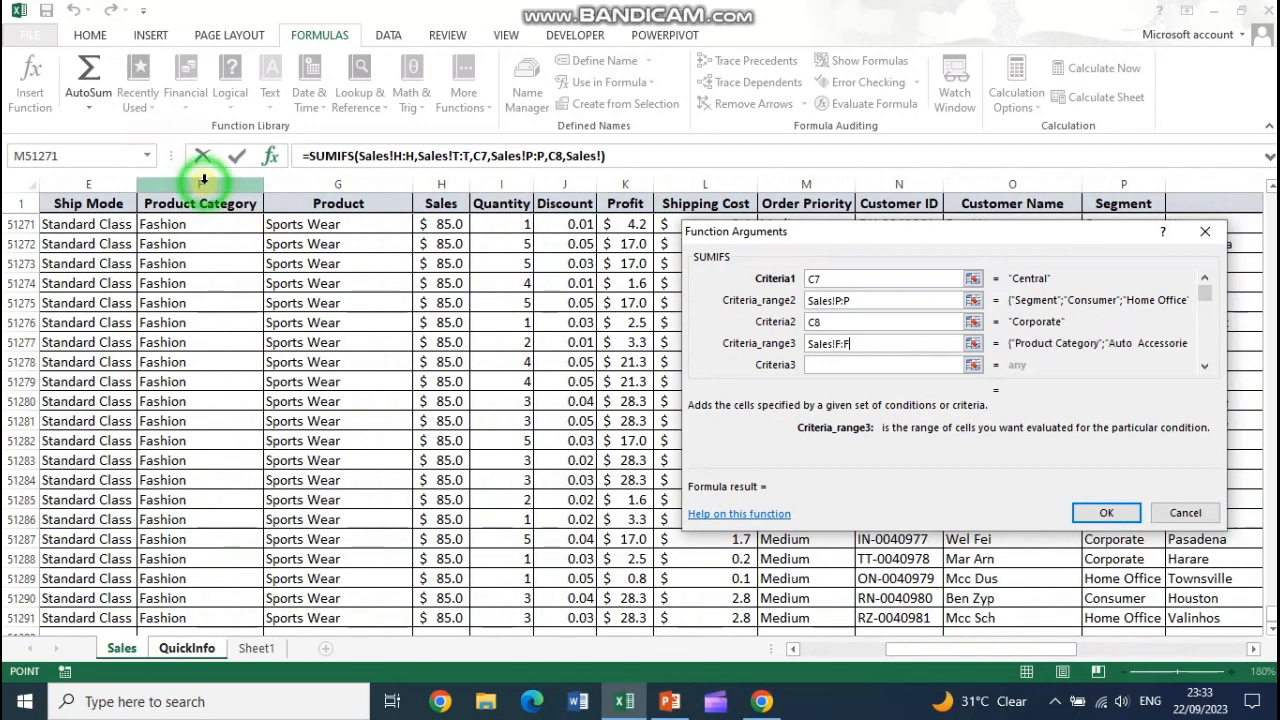
{"action": "left_click", "coordinate": [818, 365]}
{"action": "left_click", "coordinate": [186, 648]}
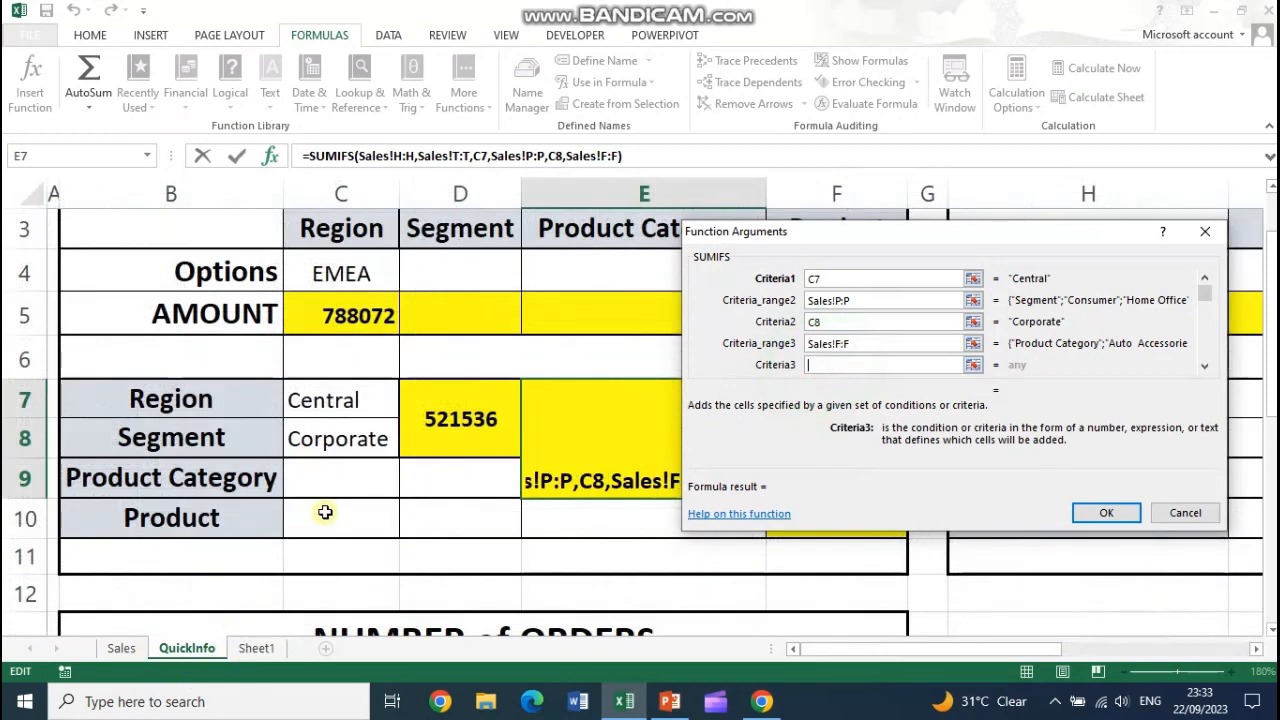
{"action": "left_click", "coordinate": [328, 482]}
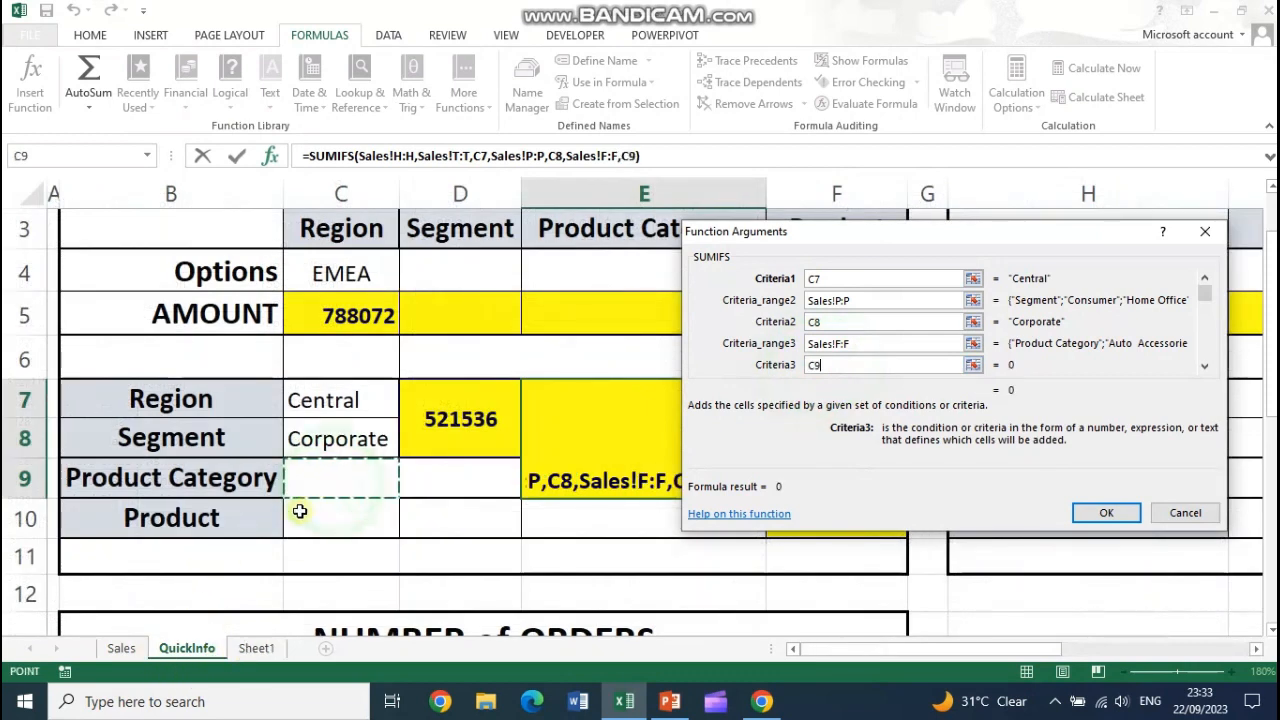
- Insert the completed SUMIFS formula in merged cell E7 and align its result vertically to the middle
{"action": "left_click", "coordinate": [1110, 514]}
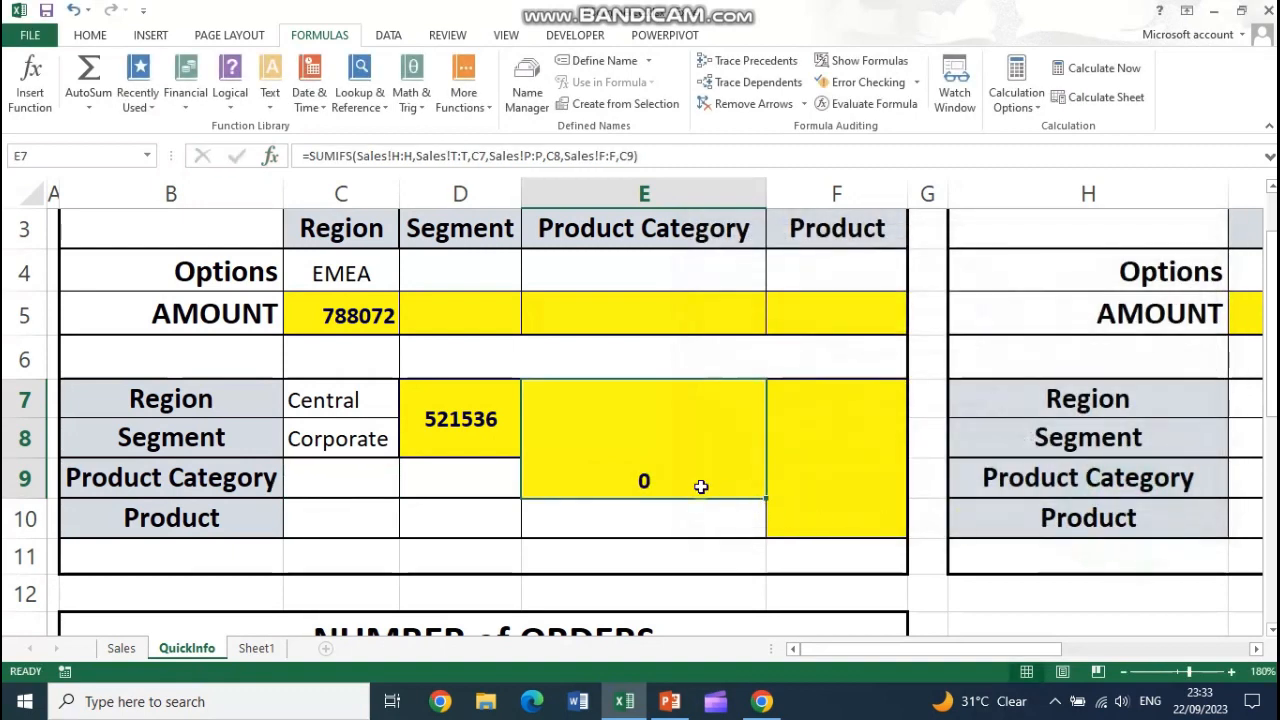
{"action": "left_click", "coordinate": [85, 35]}
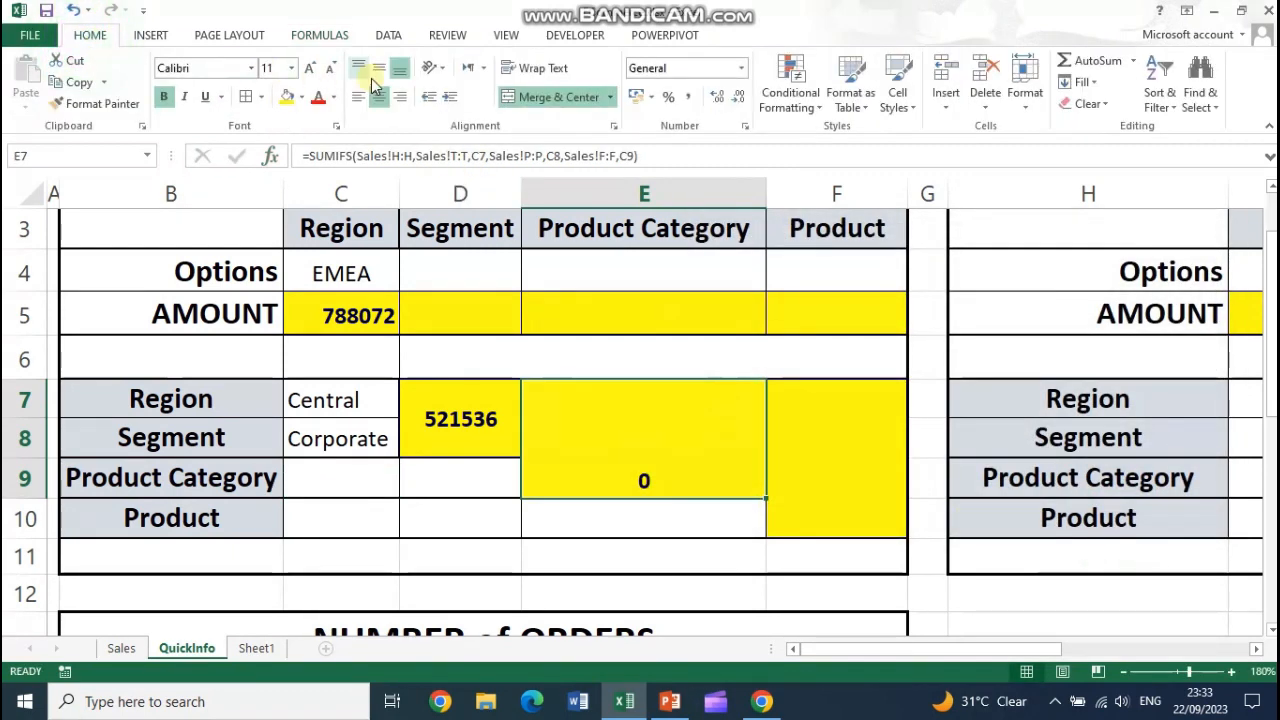
{"action": "left_click", "coordinate": [377, 68]}
- Enter Fashion as the Product Category criterion in C9
{"action": "left_click", "coordinate": [343, 478]}
{"action": "left_click_drag", "start_coordinate": [352, 401], "coordinate": [356, 450]}
{"action": "left_click", "coordinate": [356, 465]}
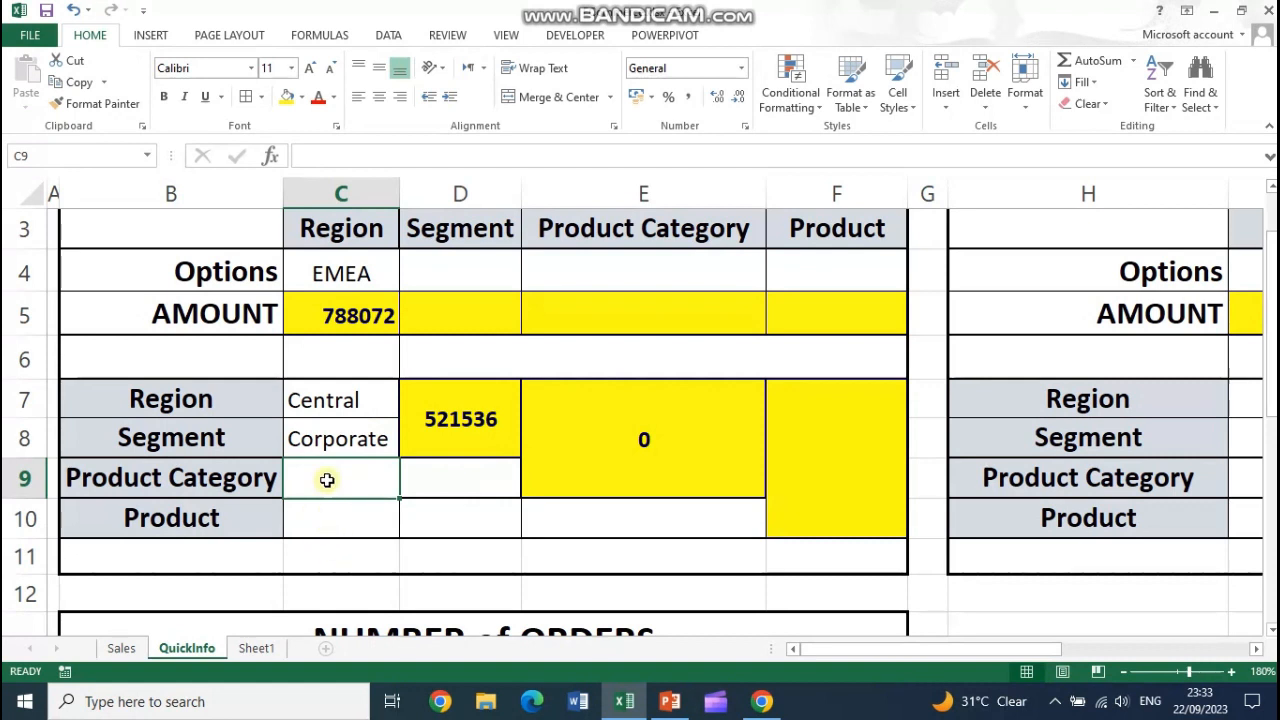
{"action": "type", "text": "Fashin"}
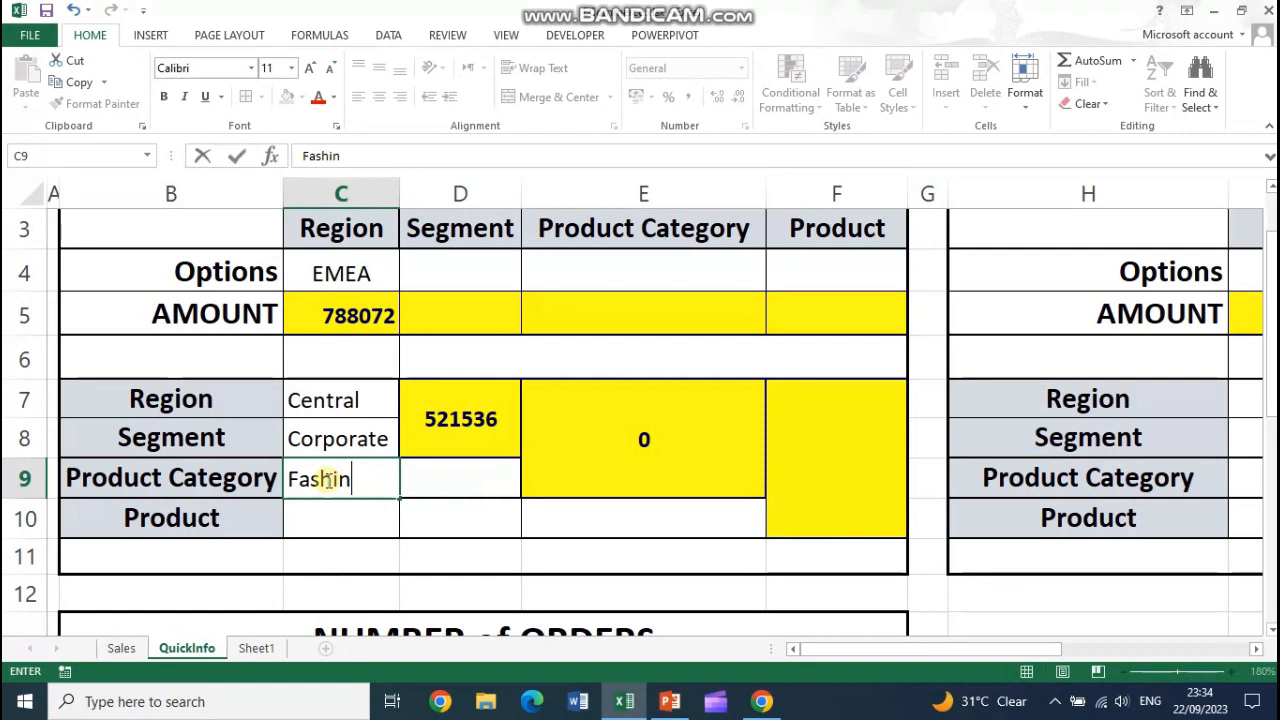
{"action": "key", "text": "Return"}
{"action": "double_click", "coordinate": [335, 480]}
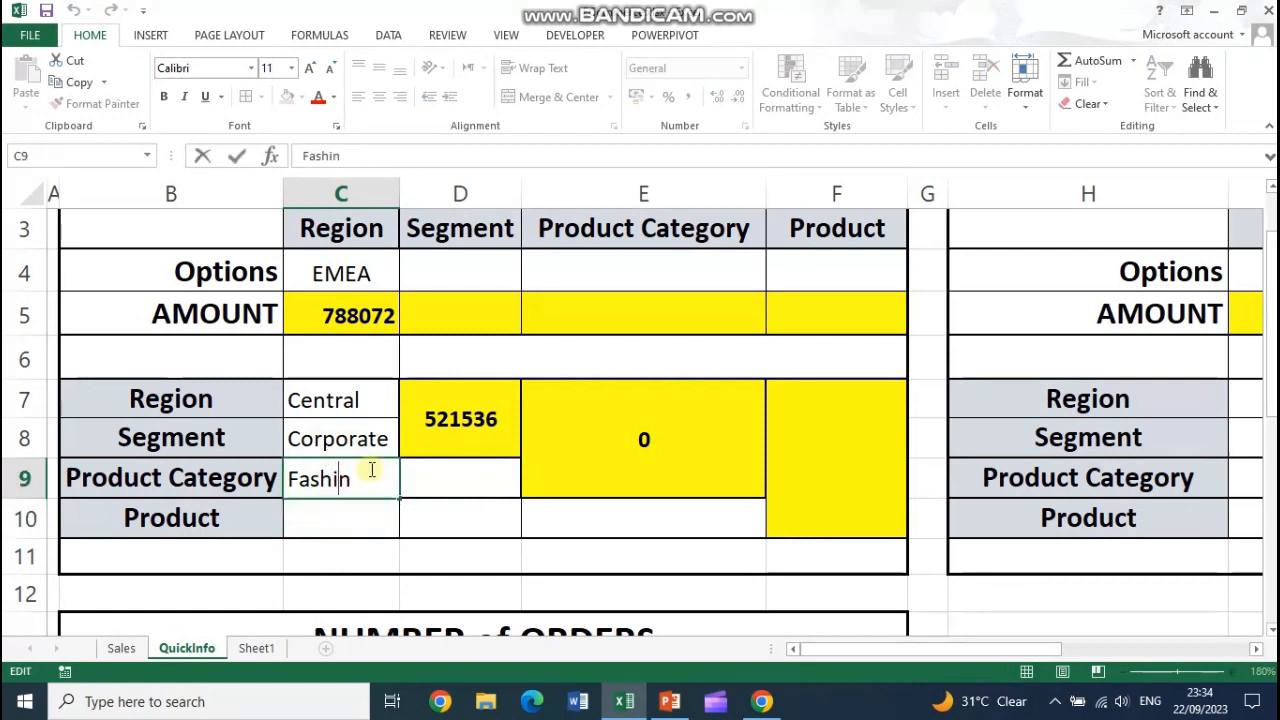
{"action": "key", "text": "Return"}
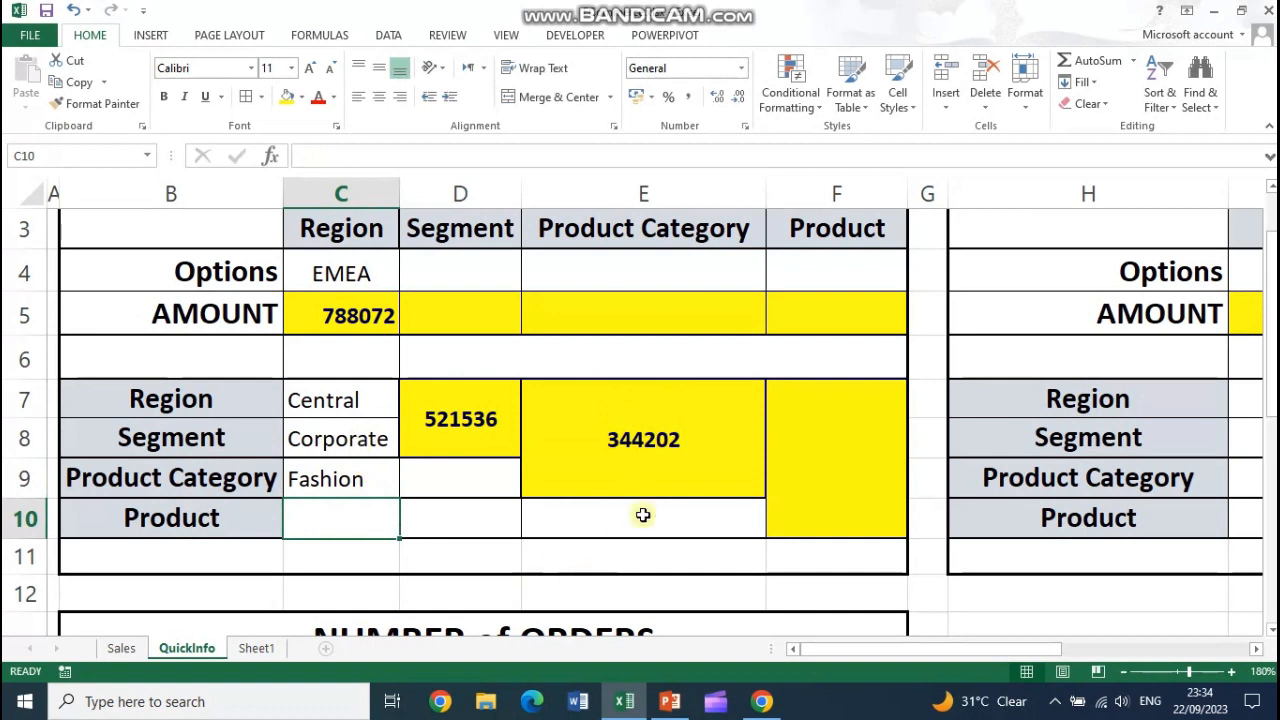
- Change the Region criterion in C7 to EMEA
{"action": "left_click", "coordinate": [643, 471]}
{"action": "left_click", "coordinate": [359, 403]}
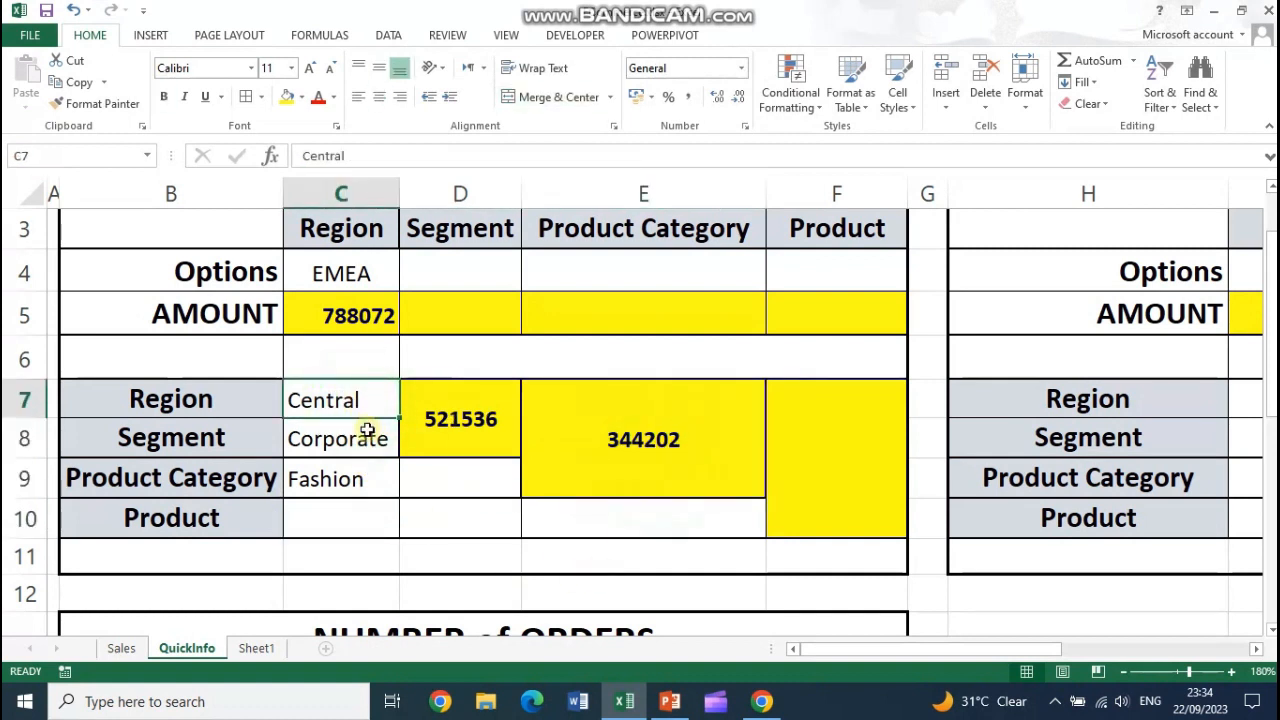
{"action": "type", "text": "ME"}
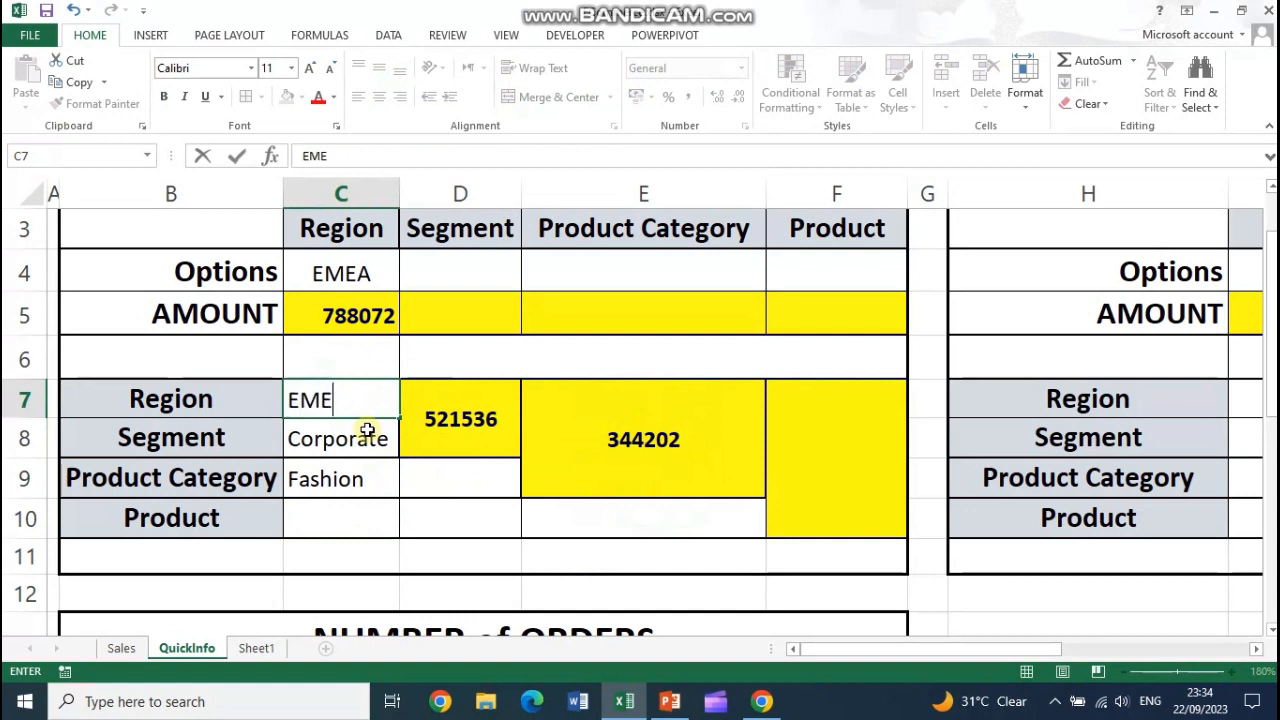
{"action": "type", "text": "EA"}
{"action": "key", "text": "Return"}
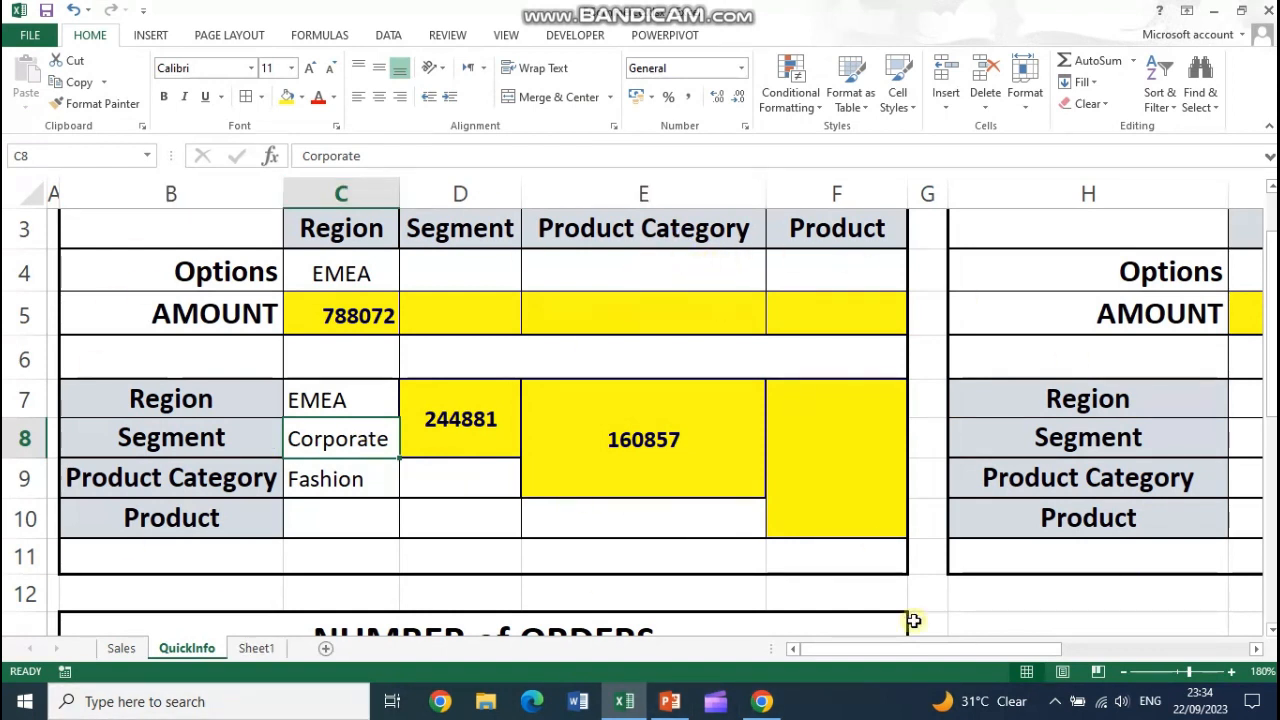
- Start an AVERAGEIF function in I5, the Region AMOUNT cell of the AVERAGE SALES table
{"action": "left_click_drag", "start_coordinate": [948, 660], "coordinate": [1062, 651]}
{"action": "scroll", "coordinate": [1017, 609], "scroll_direction": "up", "scroll_amount": 1}
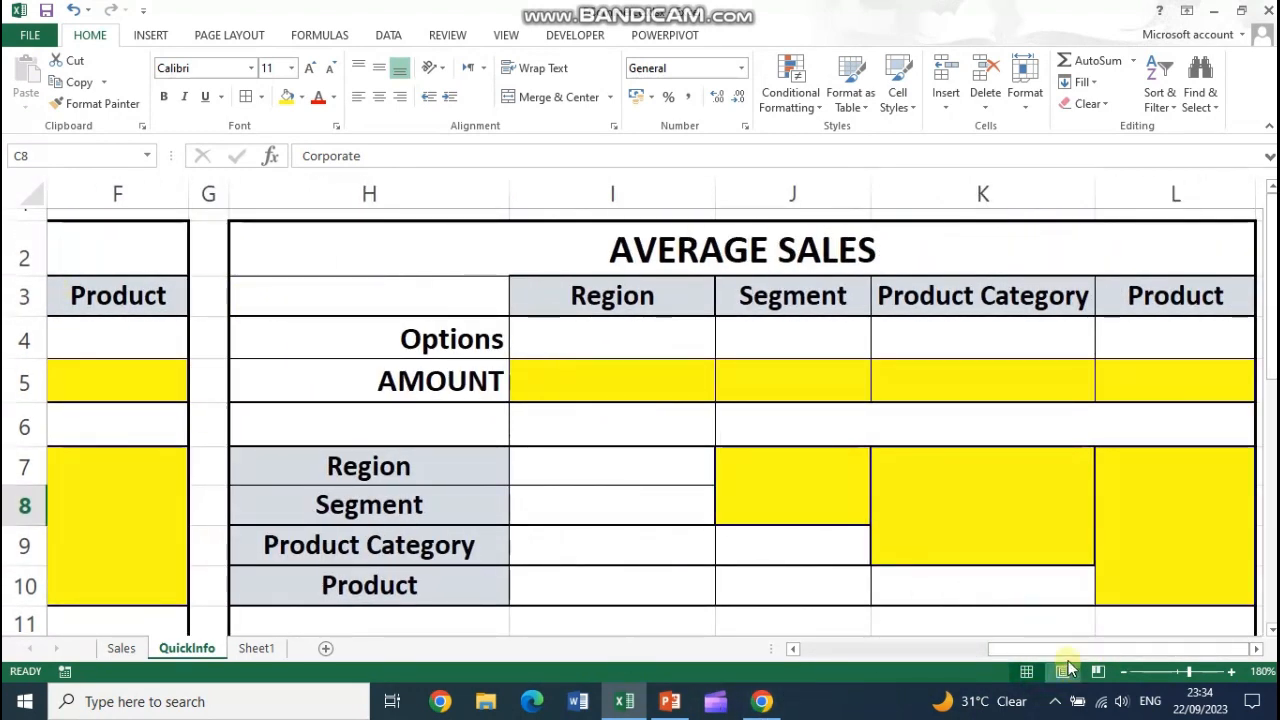
{"action": "left_click", "coordinate": [603, 339]}
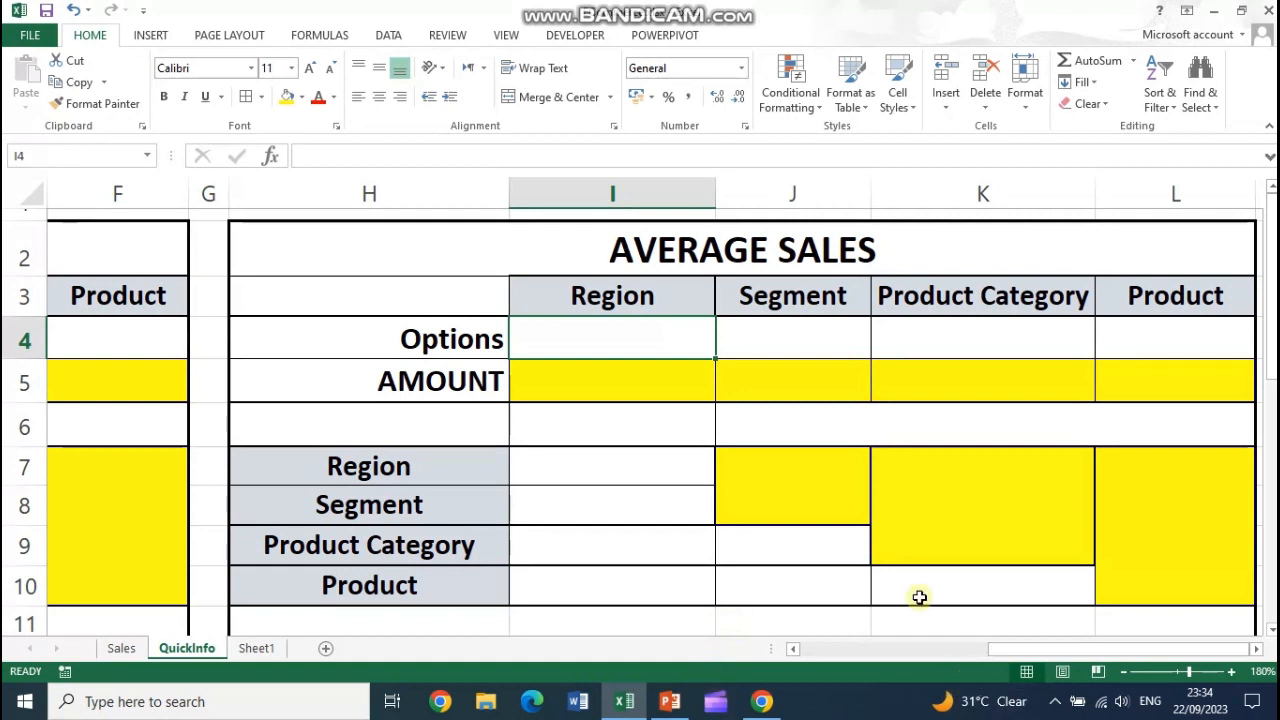
{"action": "left_click", "coordinate": [620, 383]}
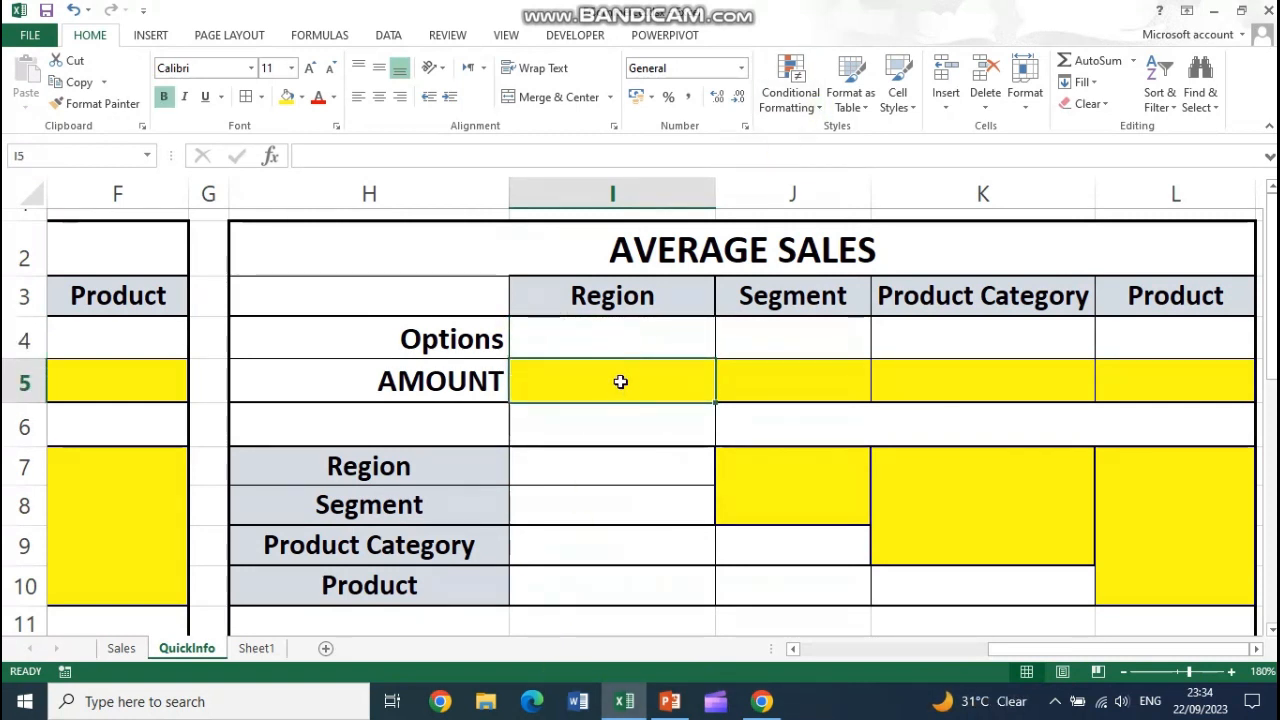
{"action": "left_click", "coordinate": [306, 40]}
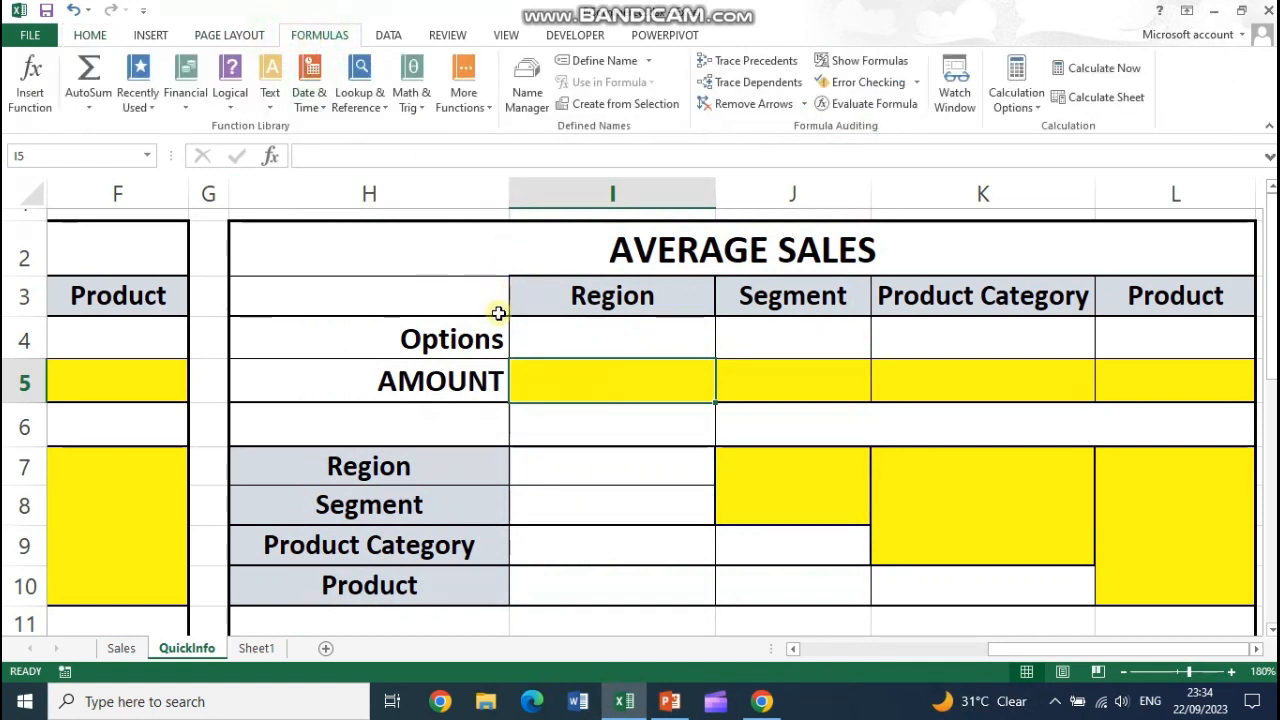
{"action": "left_click", "coordinate": [484, 106]}
{"action": "mouse_move", "coordinate": [492, 127]}
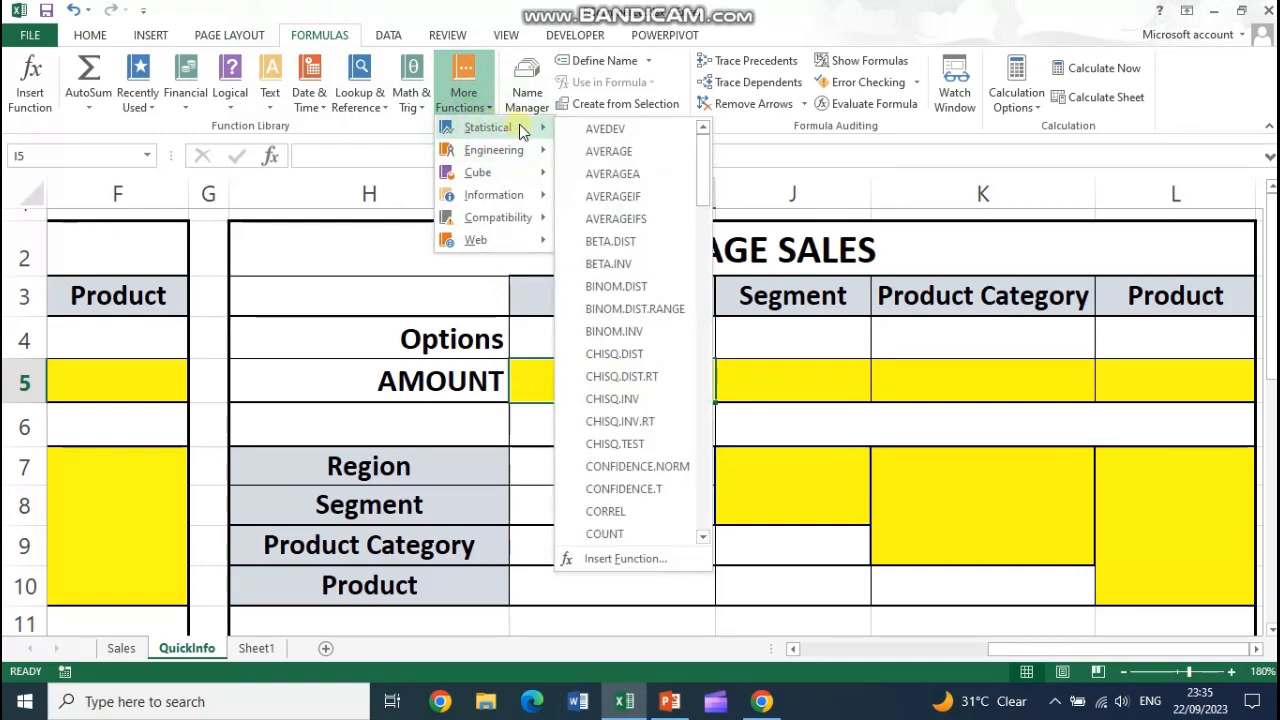
{"action": "left_click", "coordinate": [627, 199]}
- Set the AVERAGEIF range to the Region column T:T on the Sales sheet and its criteria to QuickInfo cell I4
{"action": "left_click_drag", "start_coordinate": [812, 250], "coordinate": [909, 200]}
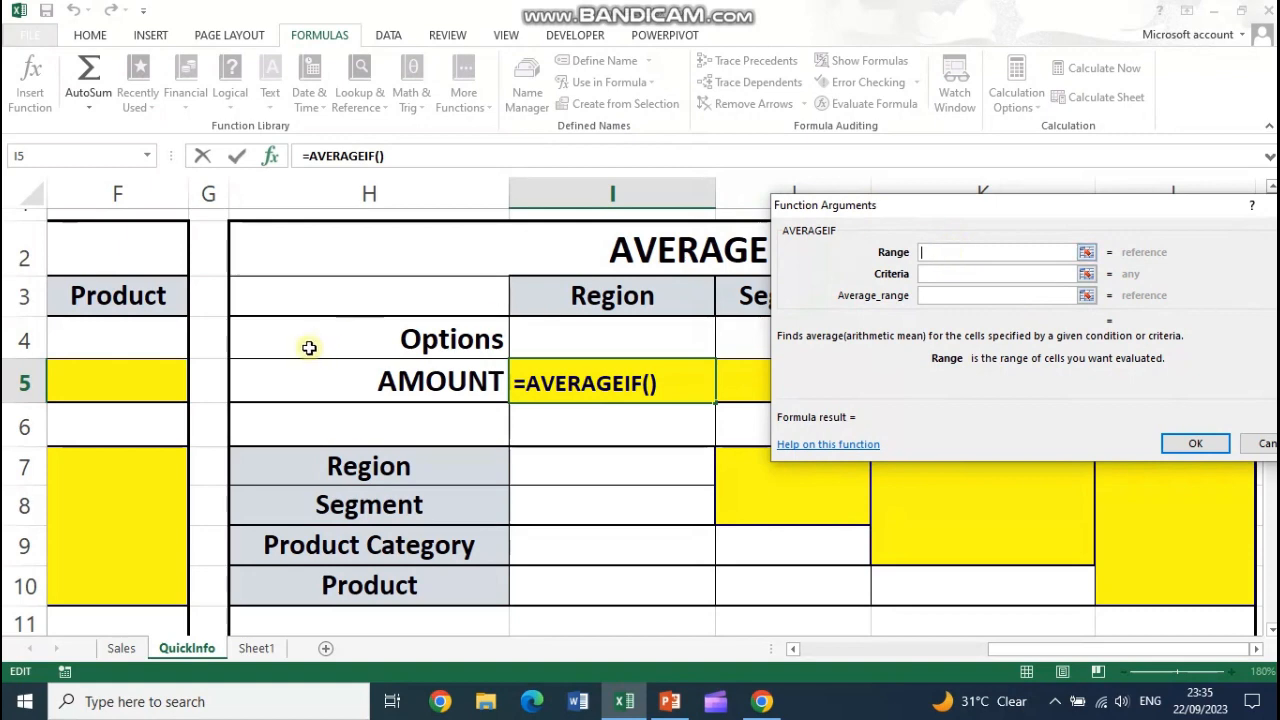
{"action": "left_click", "coordinate": [125, 650]}
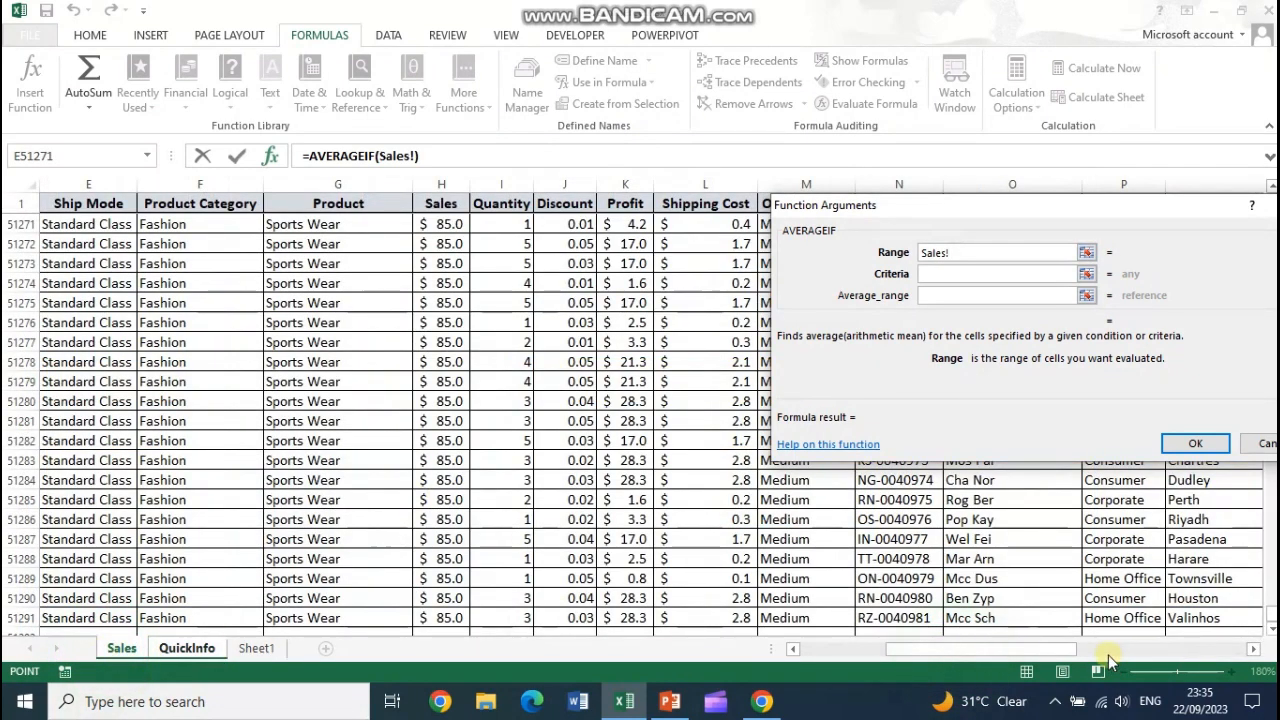
{"action": "left_click_drag", "start_coordinate": [1033, 648], "coordinate": [1207, 648]}
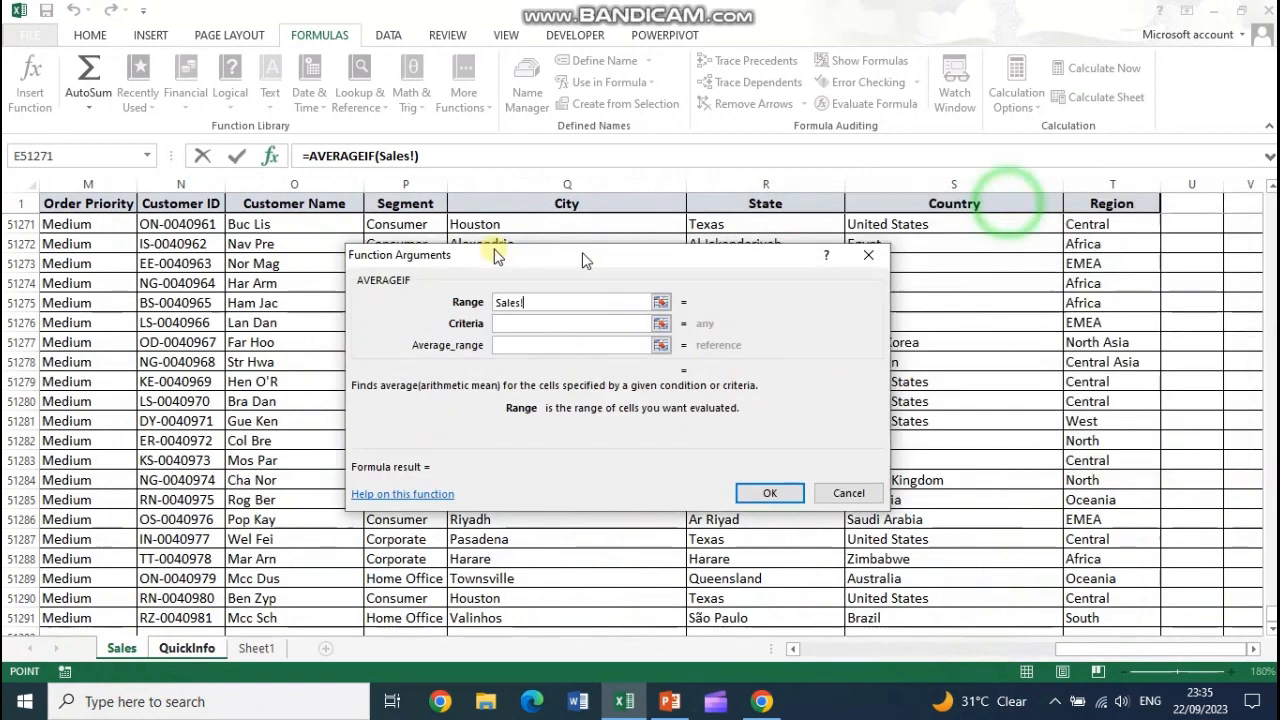
{"action": "left_click", "coordinate": [1112, 184]}
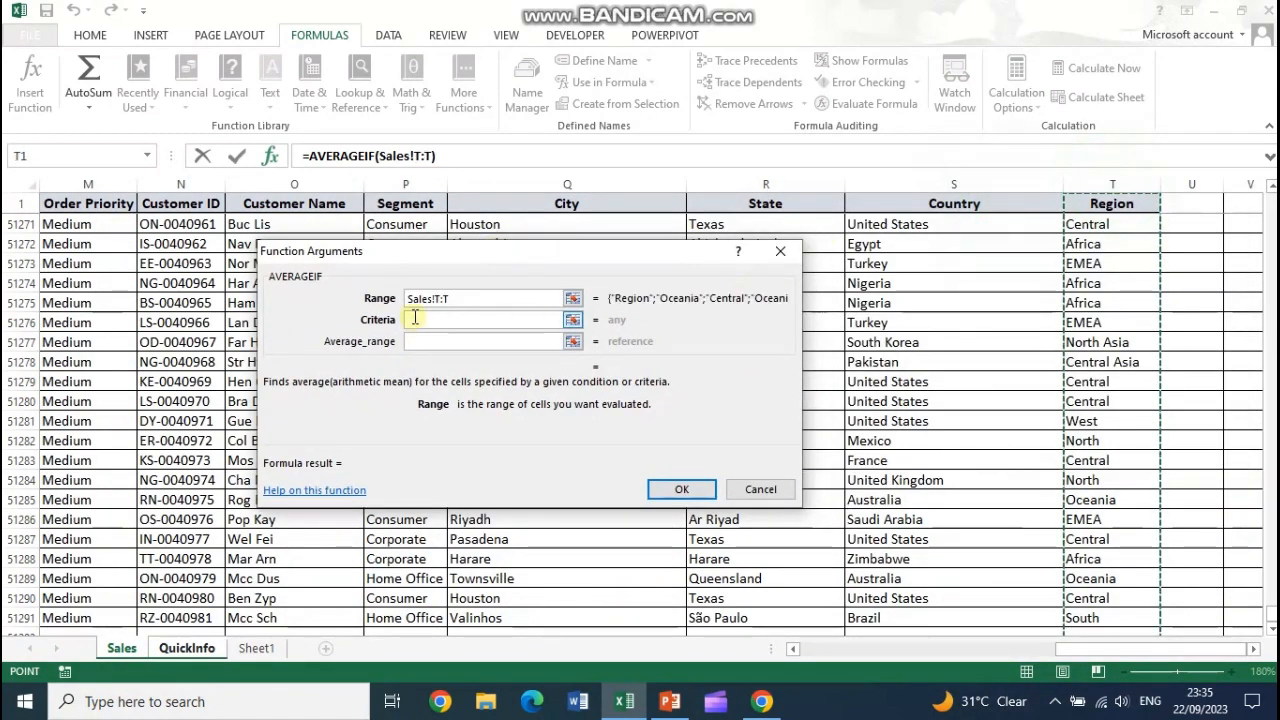
{"action": "left_click", "coordinate": [485, 320]}
{"action": "left_click_drag", "start_coordinate": [506, 253], "coordinate": [940, 315]}
{"action": "left_click", "coordinate": [636, 337]}
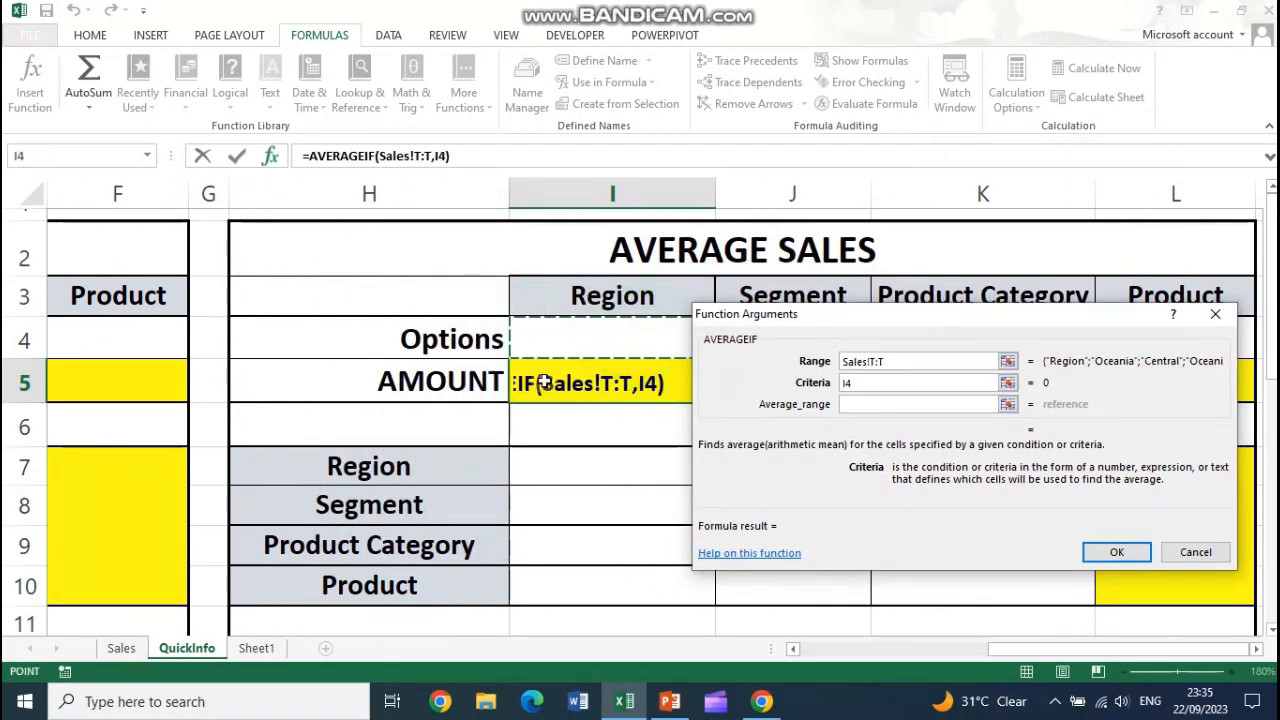
- Set the average range to the Sales column H:H on the Sales sheet and insert the AVERAGEIF formula in I5
{"action": "left_click", "coordinate": [863, 403]}
{"action": "left_click", "coordinate": [135, 648]}
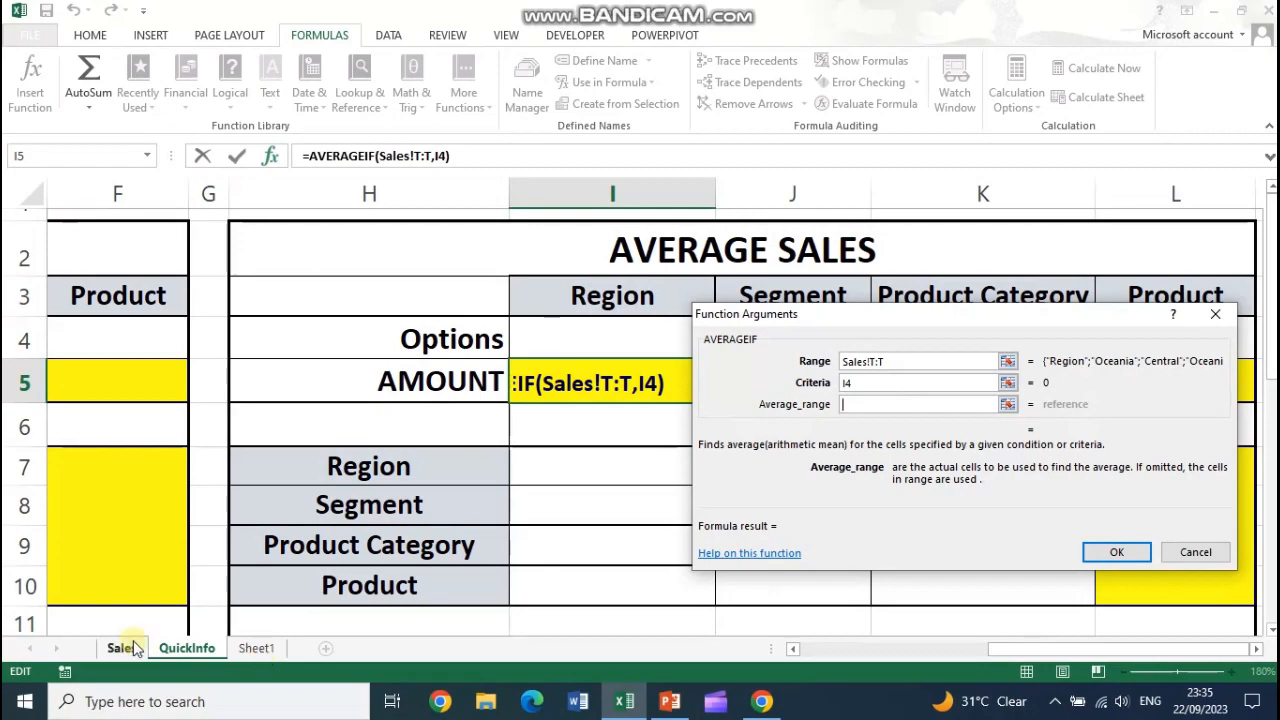
{"action": "left_click_drag", "start_coordinate": [1042, 650], "coordinate": [883, 650]}
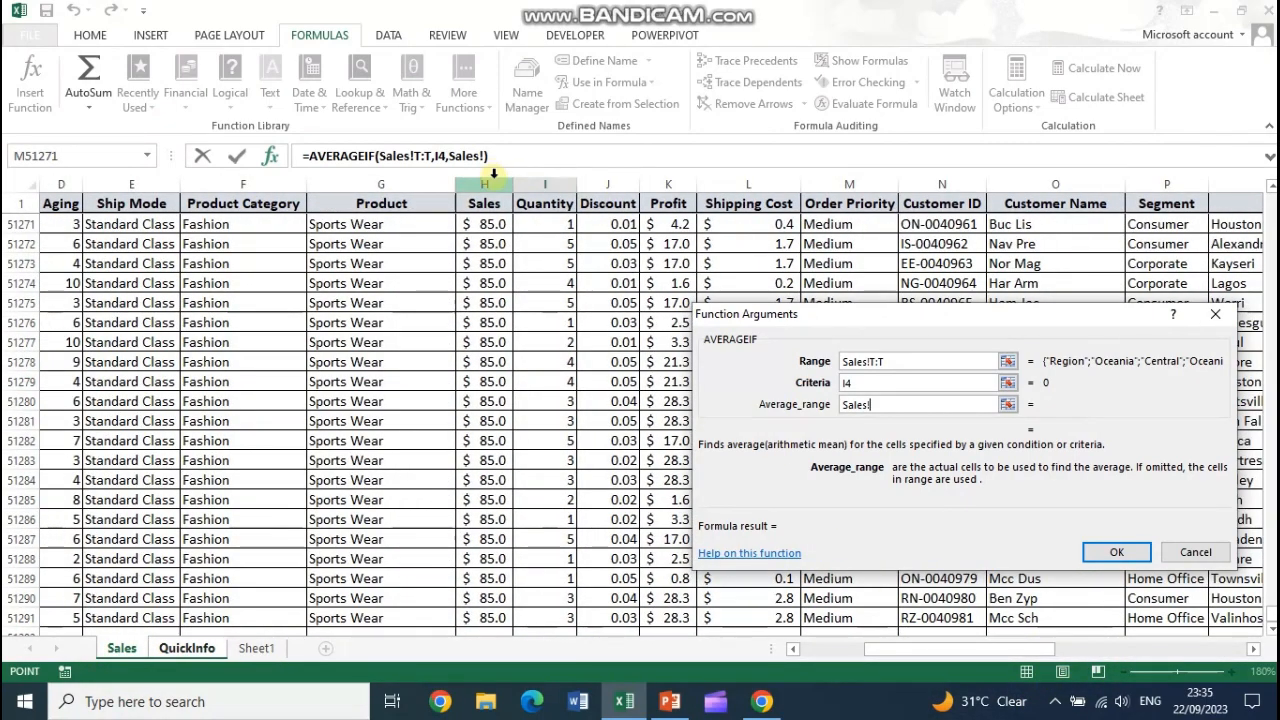
{"action": "left_click", "coordinate": [493, 175]}
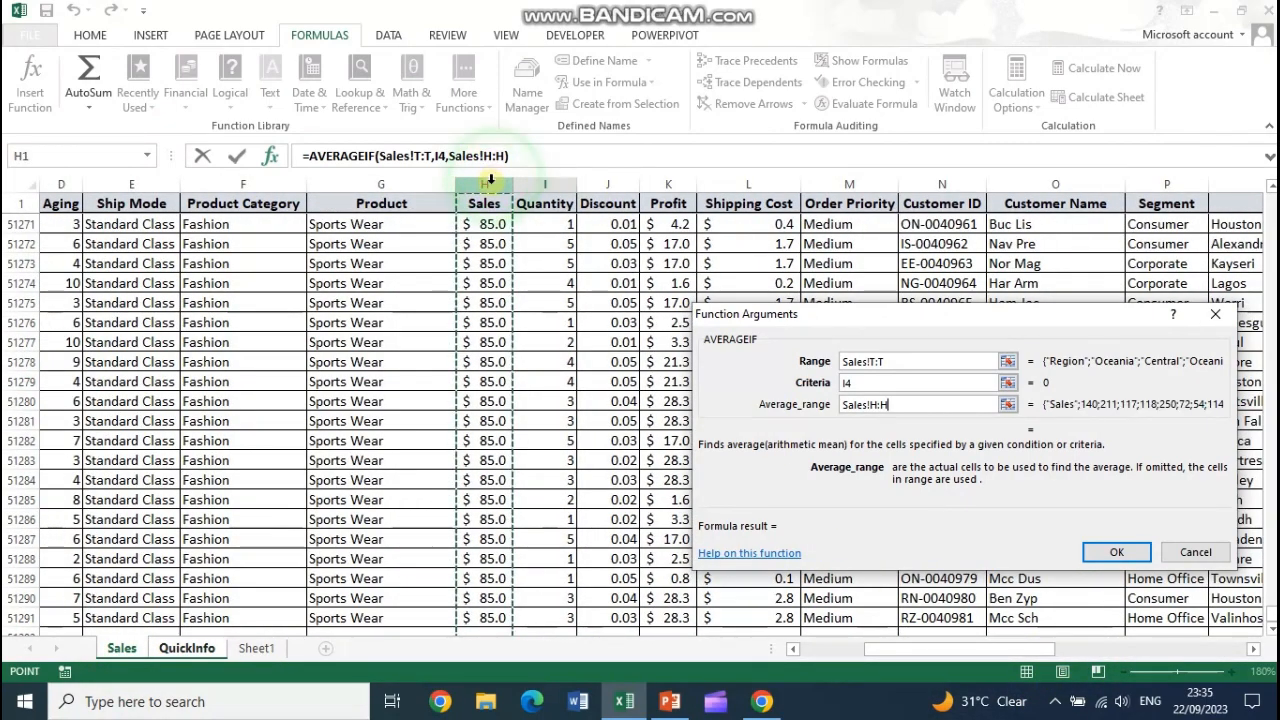
{"action": "left_click", "coordinate": [1117, 554]}
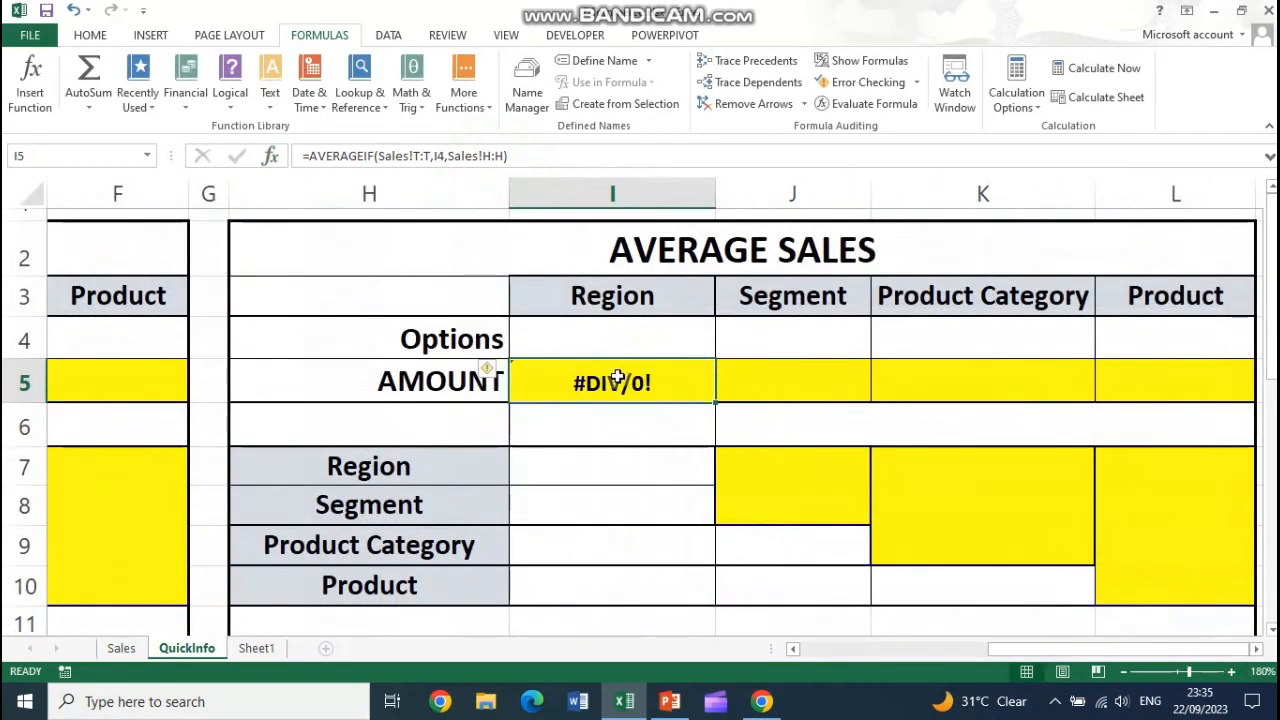
- Try EMEA as the Region option in I4 and replace it with Central
{"action": "left_click", "coordinate": [606, 356]}
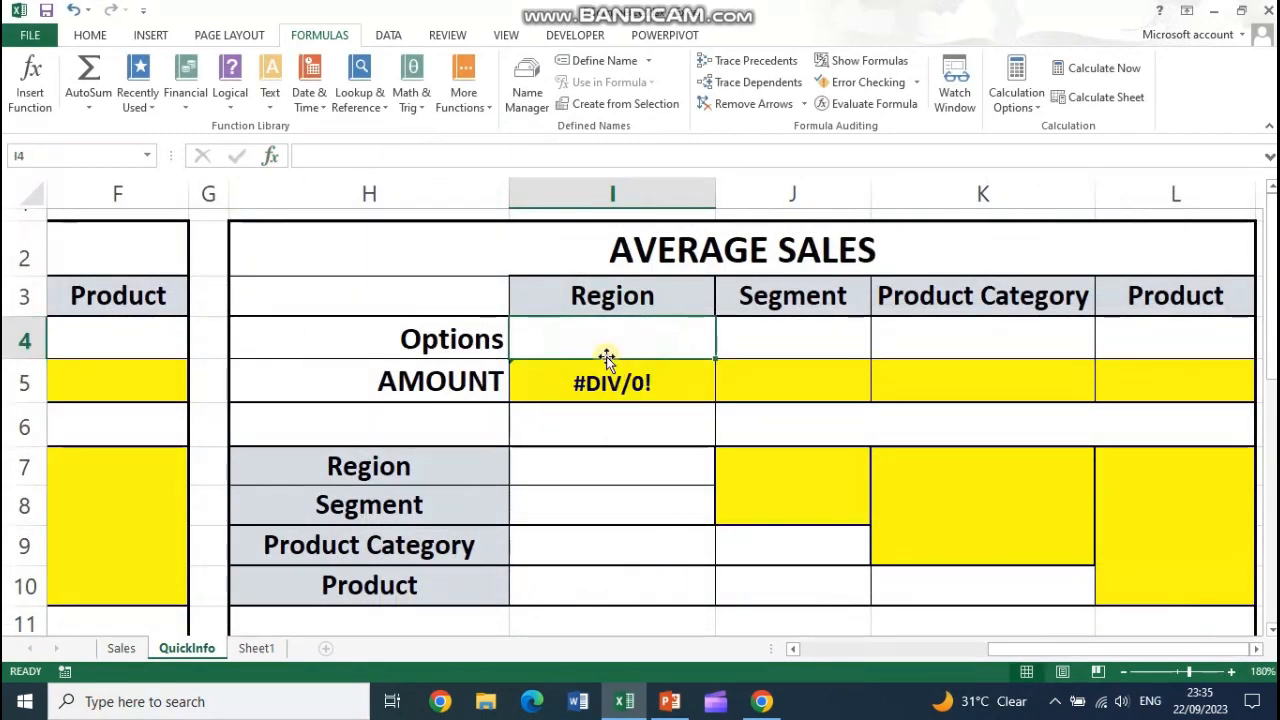
{"action": "type", "text": "EMEA"}
{"action": "key", "text": "ctrl+Return"}
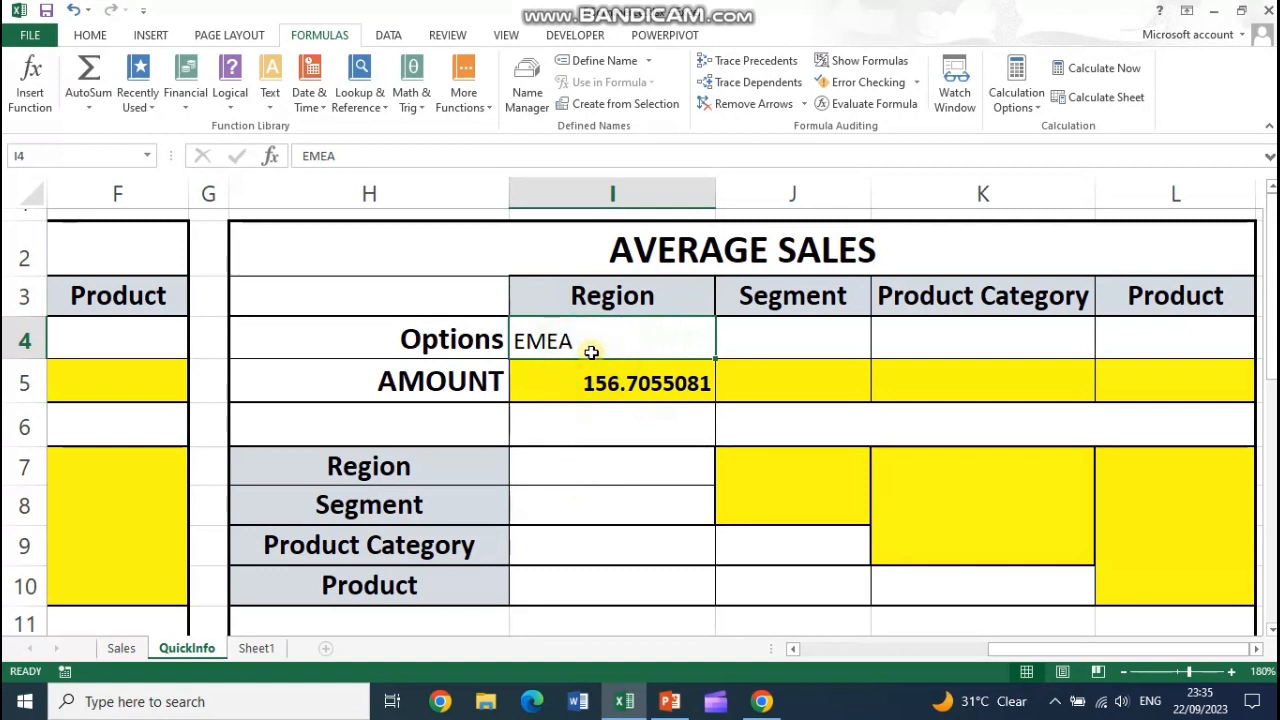
{"action": "type", "text": "Central"}
{"action": "key", "text": "Return"}
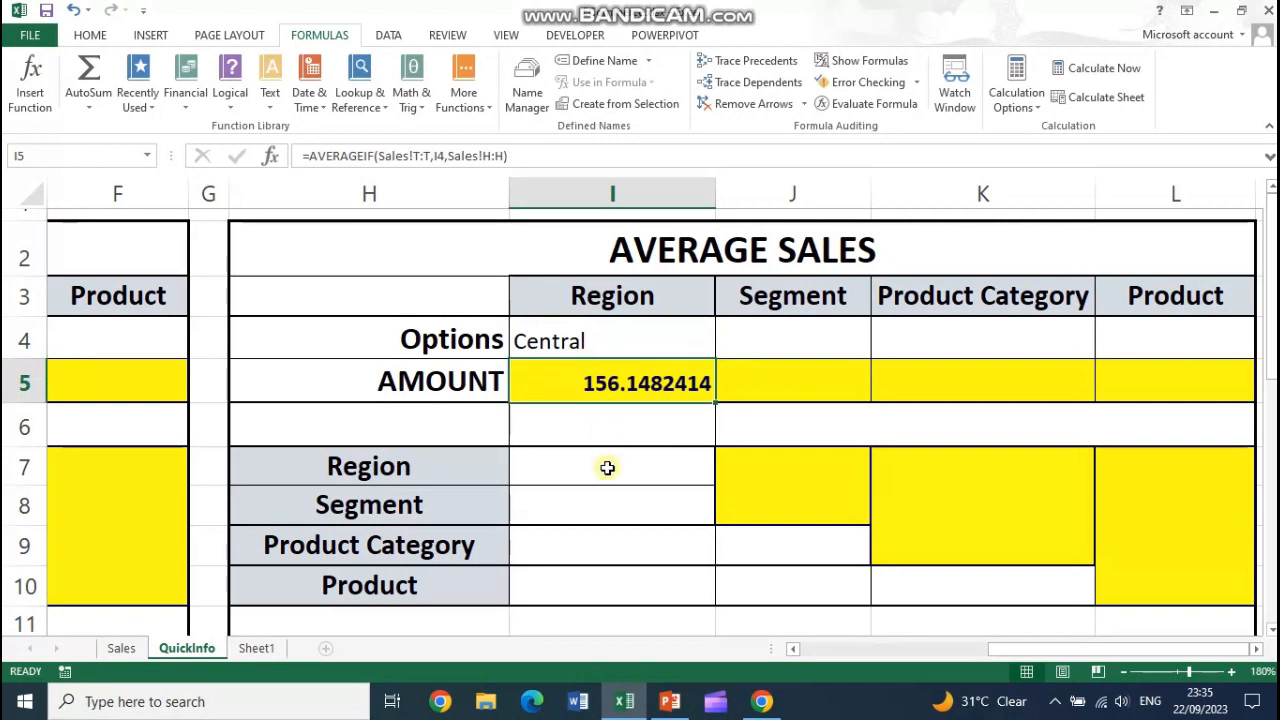
{"action": "left_click", "coordinate": [588, 335]}
- Reduce the Region average in I5 to zero decimal places
{"action": "left_click", "coordinate": [600, 380]}
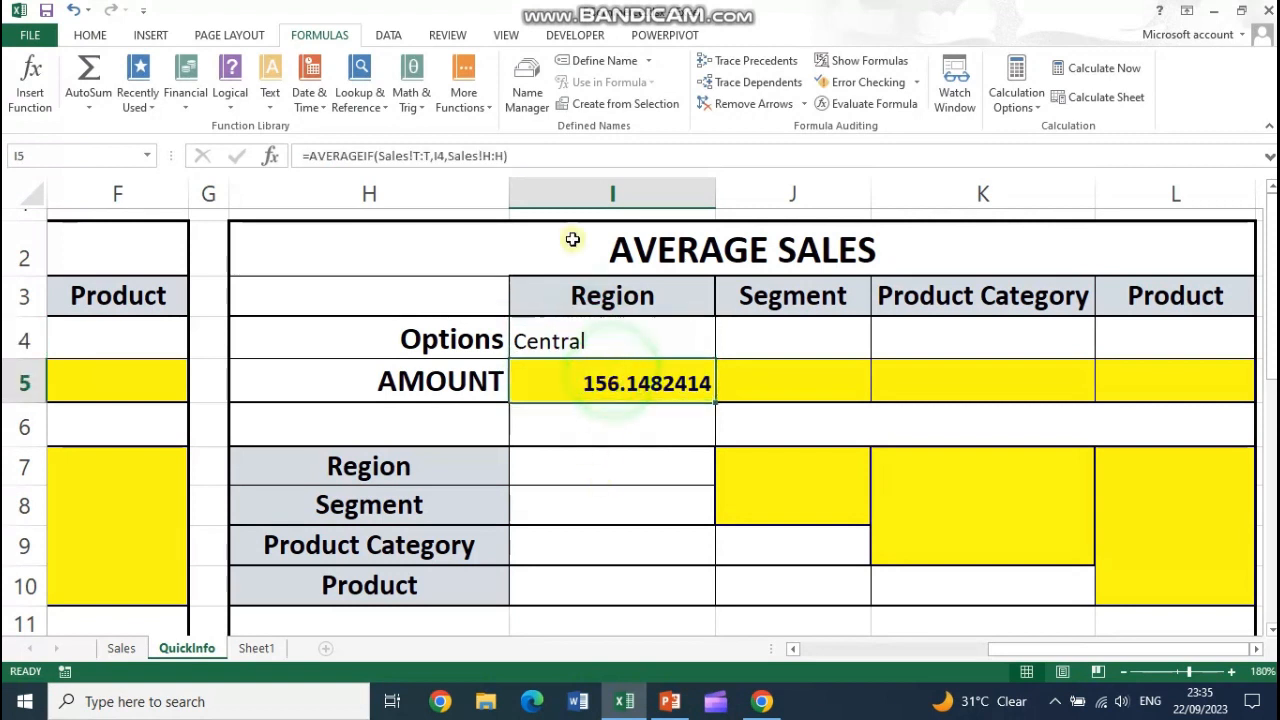
{"action": "left_click", "coordinate": [90, 35]}
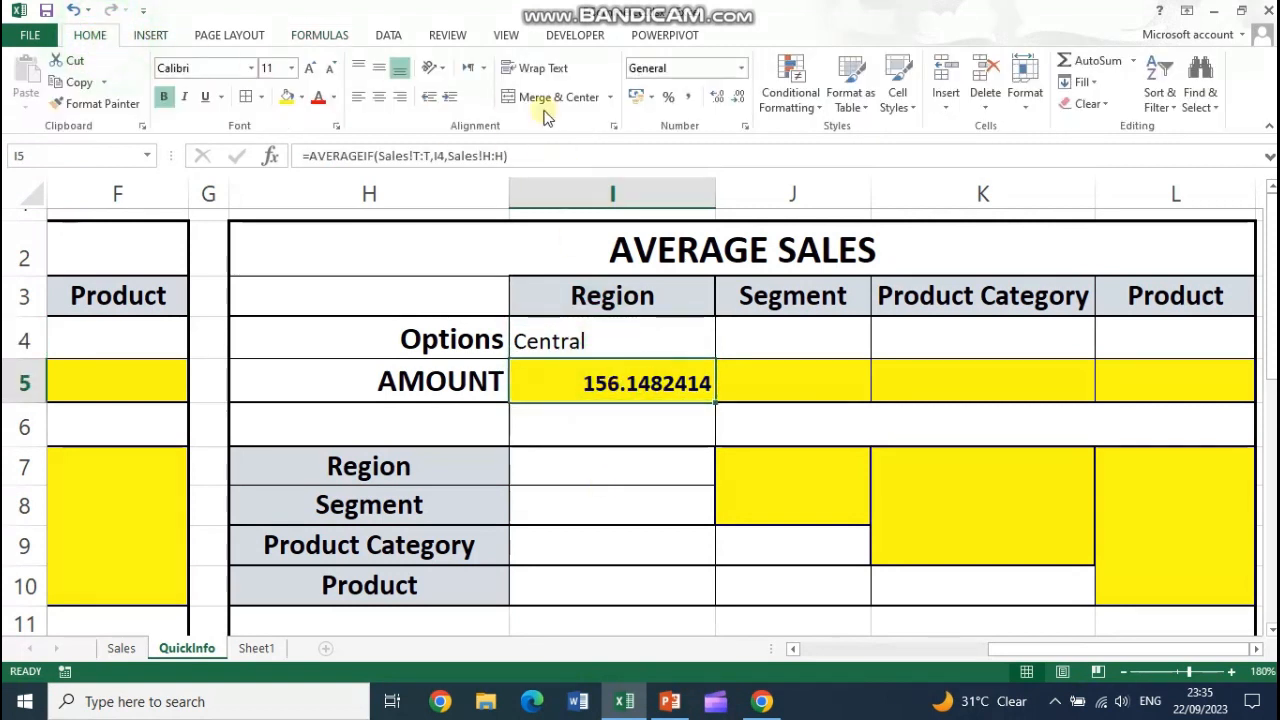
{"action": "left_click", "coordinate": [741, 99]}
{"action": "left_click", "coordinate": [741, 99]}
{"action": "left_click", "coordinate": [741, 99]}
{"action": "left_click", "coordinate": [741, 99]}
{"action": "left_click", "coordinate": [741, 99]}
{"action": "left_click", "coordinate": [741, 99]}
{"action": "left_click", "coordinate": [741, 99]}
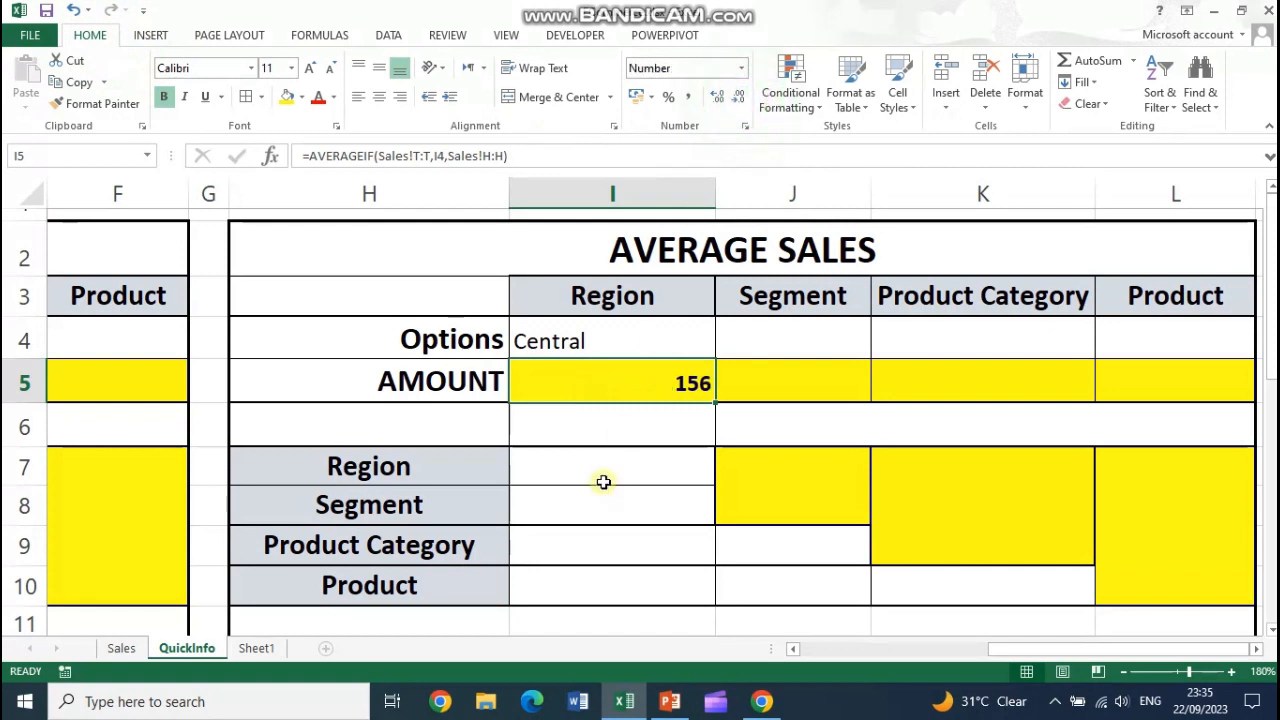
{"action": "left_click", "coordinate": [600, 478]}
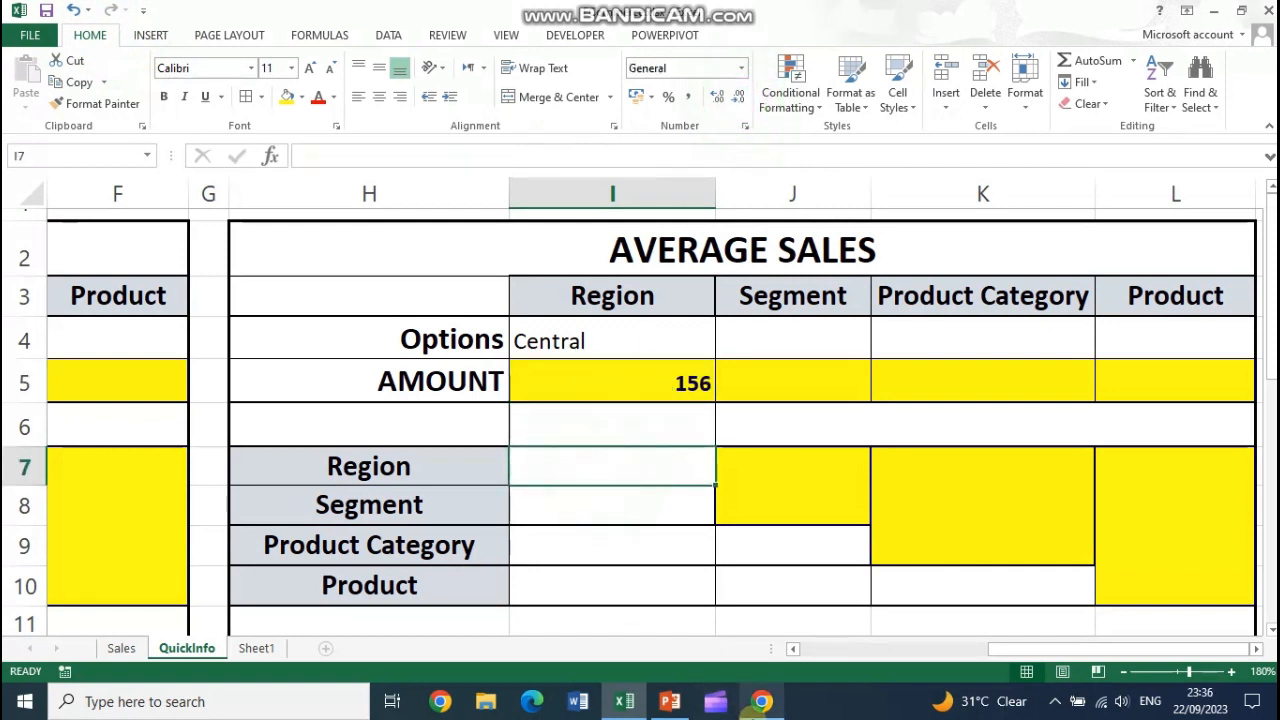
{"action": "left_click_drag", "start_coordinate": [615, 466], "coordinate": [625, 501]}
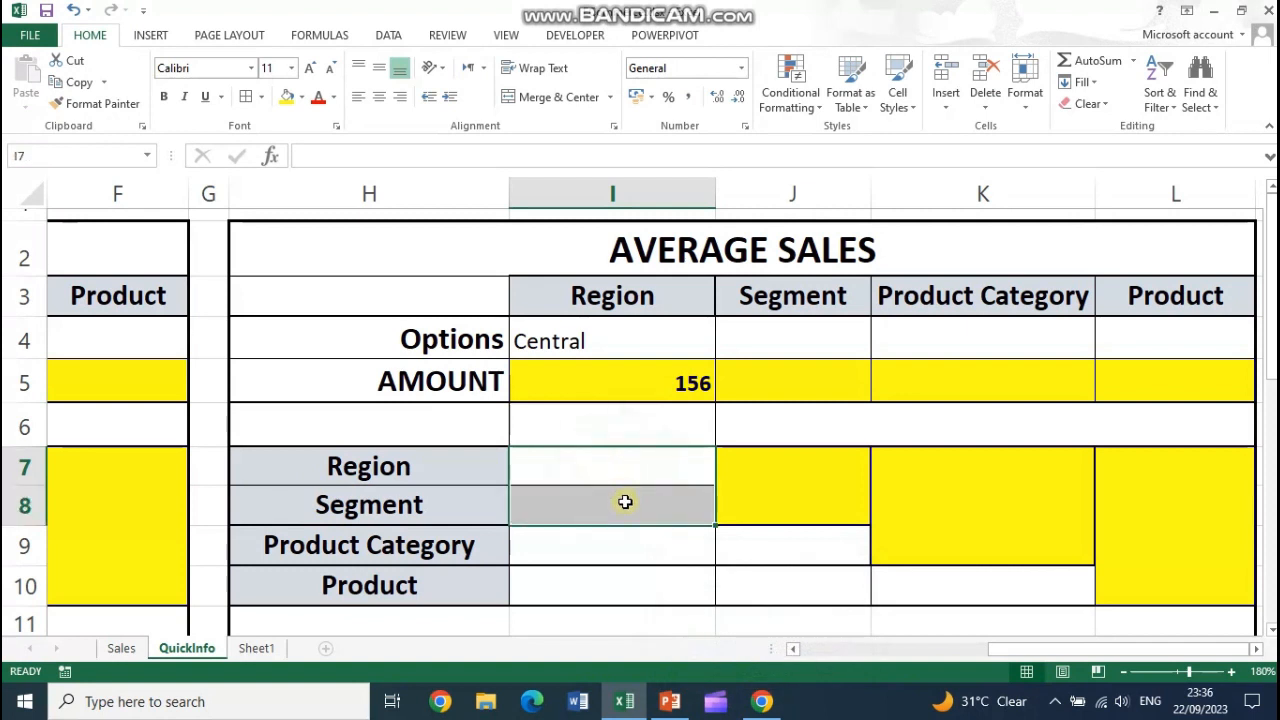
{"action": "left_click", "coordinate": [803, 466]}
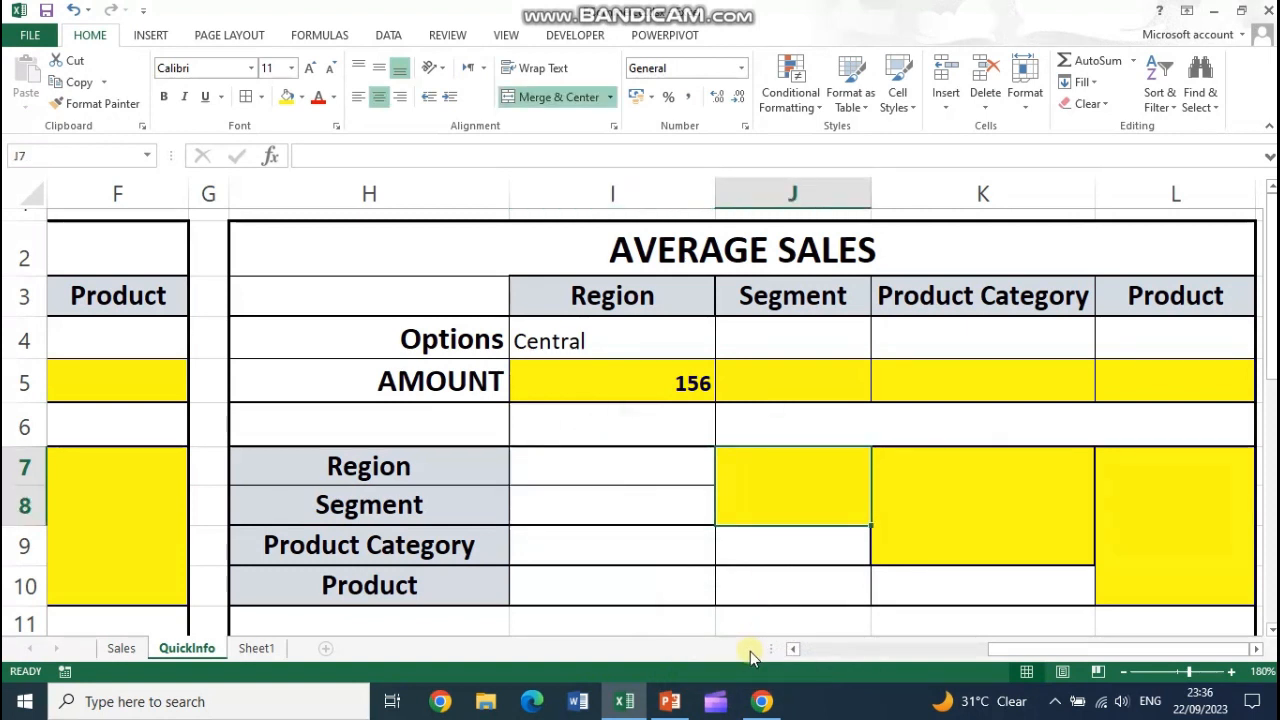
{"action": "left_click_drag", "start_coordinate": [992, 649], "coordinate": [1070, 668]}
- Start an AVERAGEIFS function in merged cell J7 with the Sales sheet's column H:H as the average range
{"action": "left_click", "coordinate": [762, 495]}
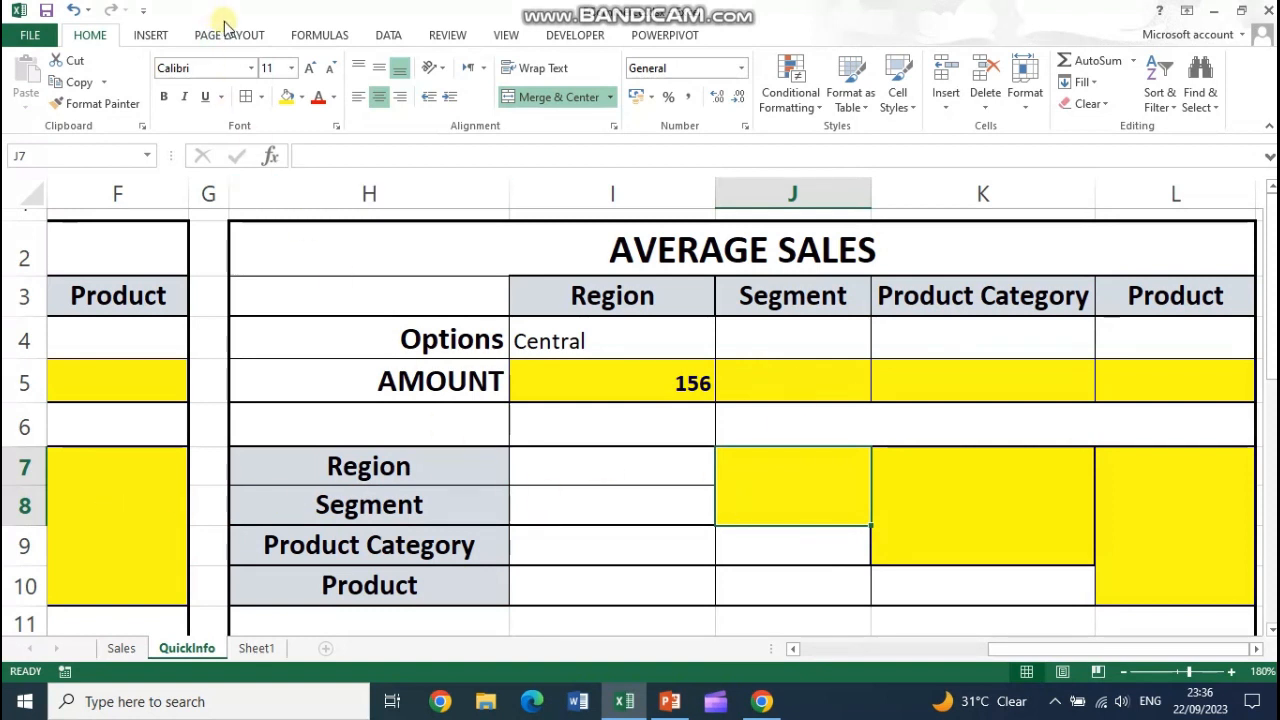
{"action": "left_click", "coordinate": [318, 36]}
{"action": "left_click", "coordinate": [465, 111]}
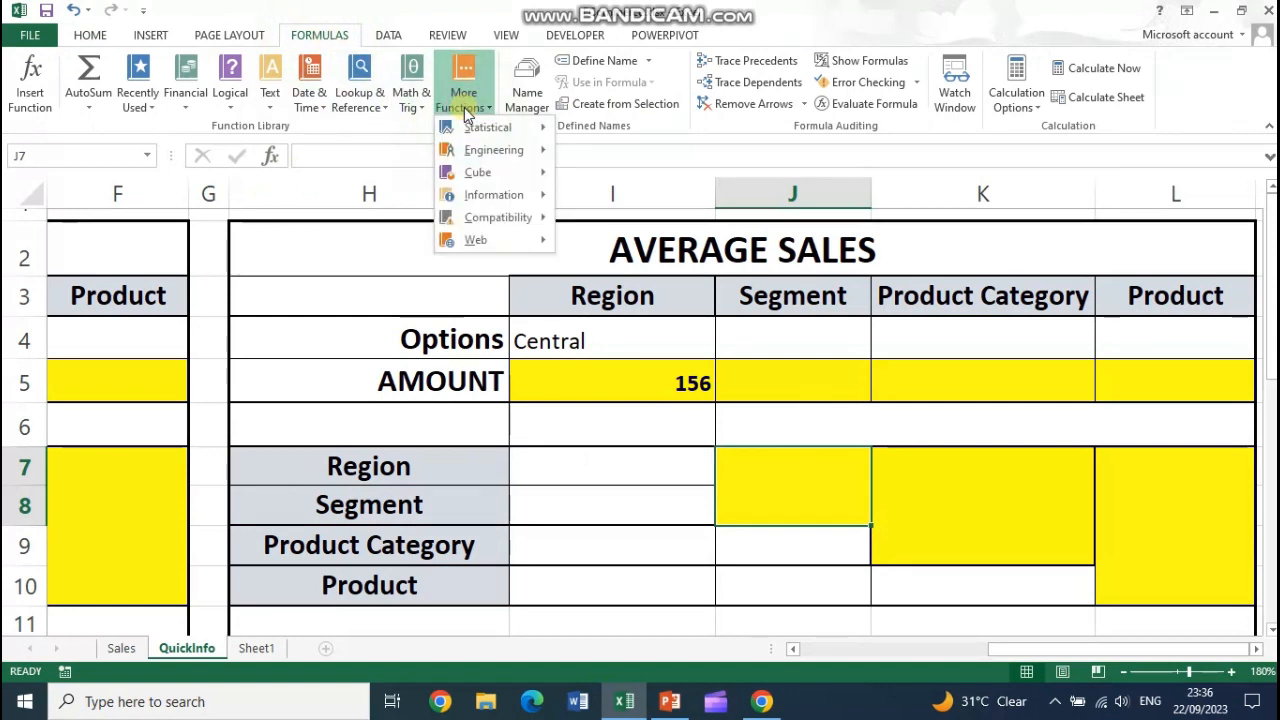
{"action": "mouse_move", "coordinate": [466, 128]}
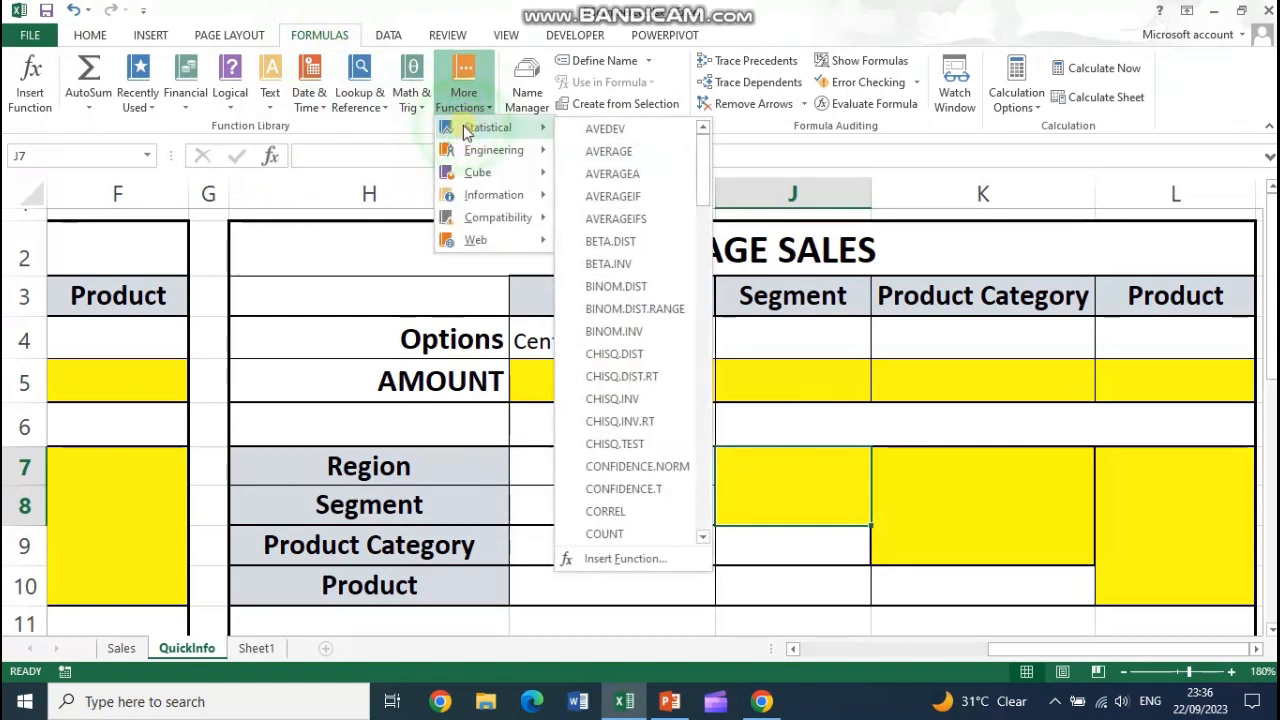
{"action": "left_click", "coordinate": [651, 218]}
{"action": "left_click_drag", "start_coordinate": [858, 292], "coordinate": [950, 233]}
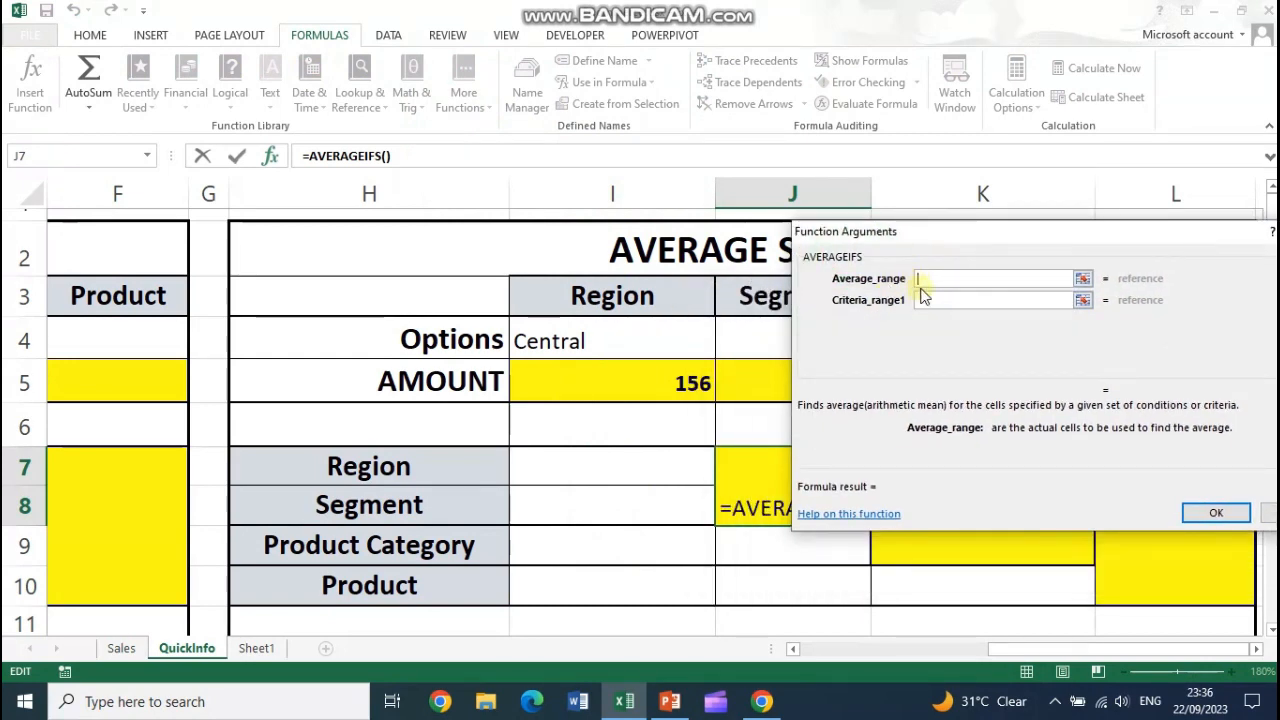
{"action": "left_click", "coordinate": [121, 649]}
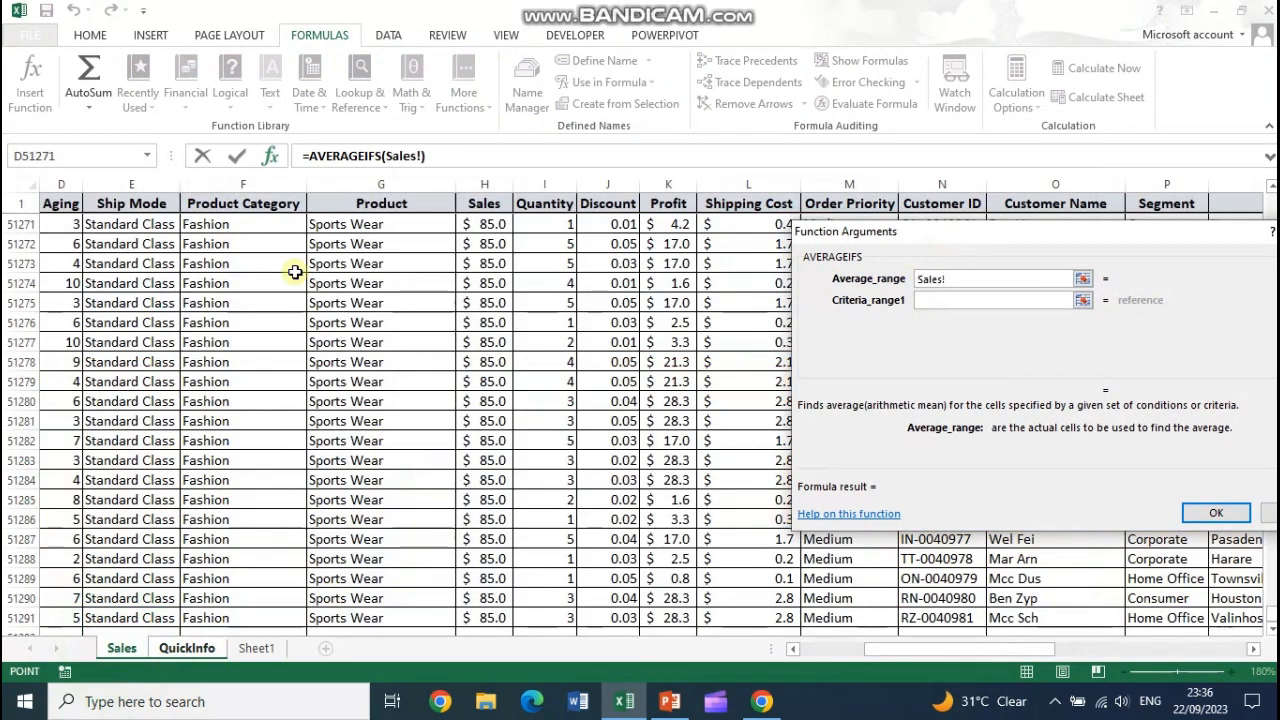
{"action": "left_click", "coordinate": [485, 180]}
- Set the first AVERAGEIFS criteria range to the Region column T:T on the Sales sheet, with QuickInfo cell I7 as its criterion
{"action": "left_click", "coordinate": [940, 298]}
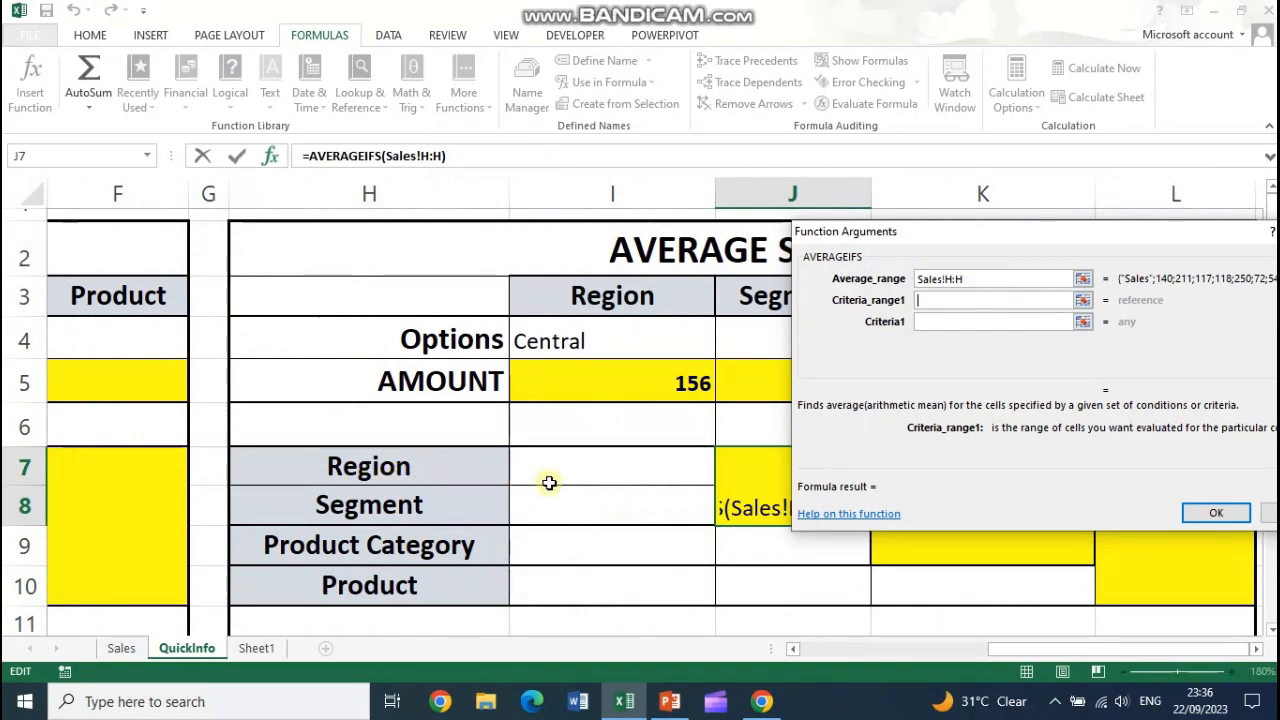
{"action": "left_click", "coordinate": [121, 648]}
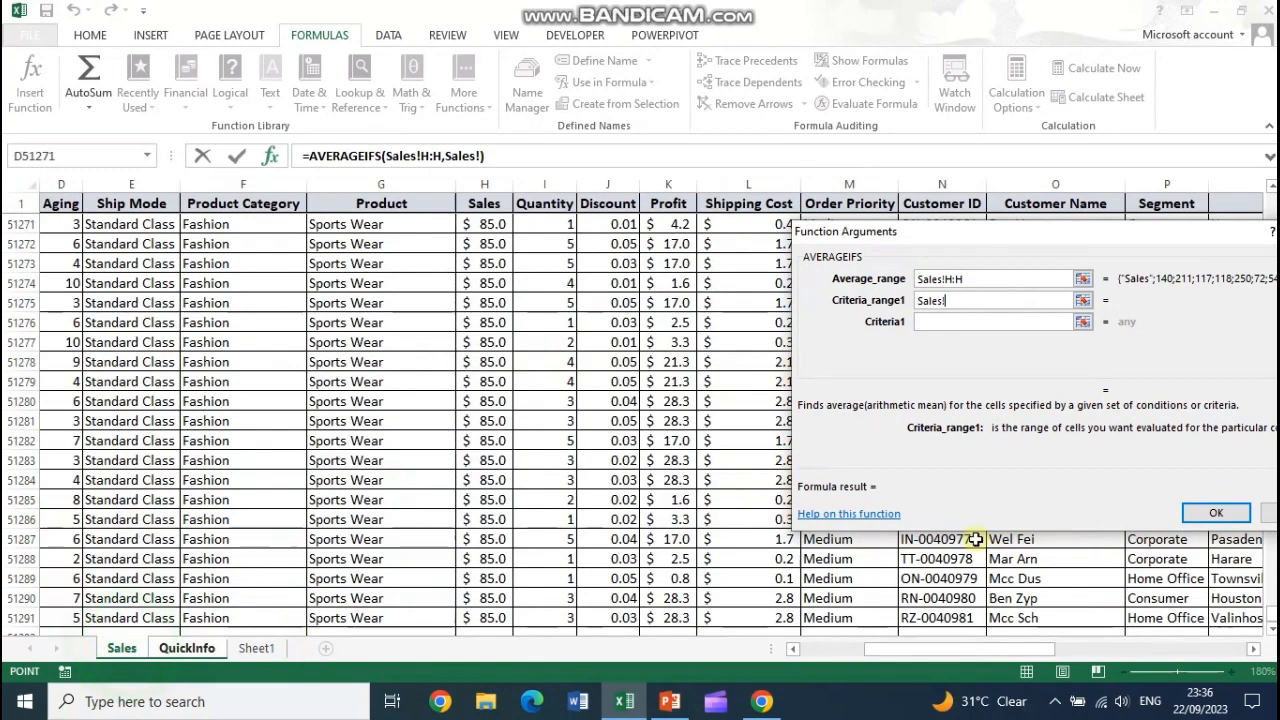
{"action": "left_click_drag", "start_coordinate": [1013, 645], "coordinate": [1031, 649]}
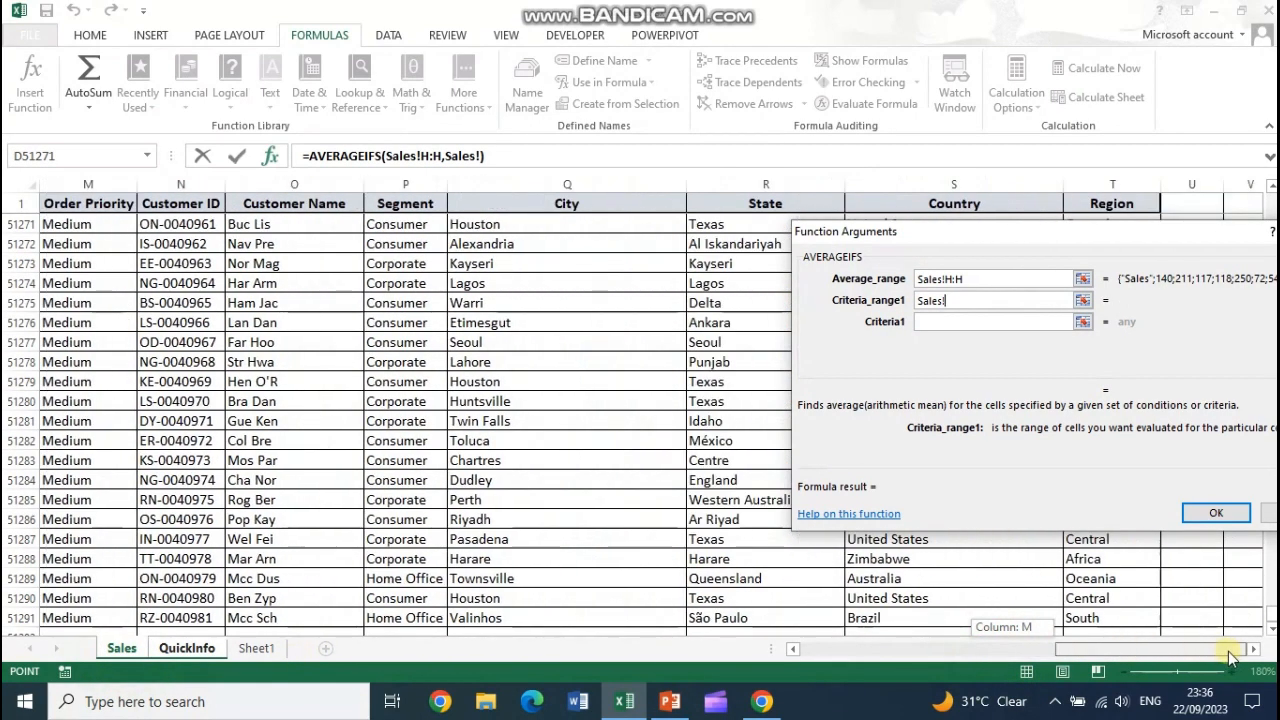
{"action": "left_click", "coordinate": [1112, 184]}
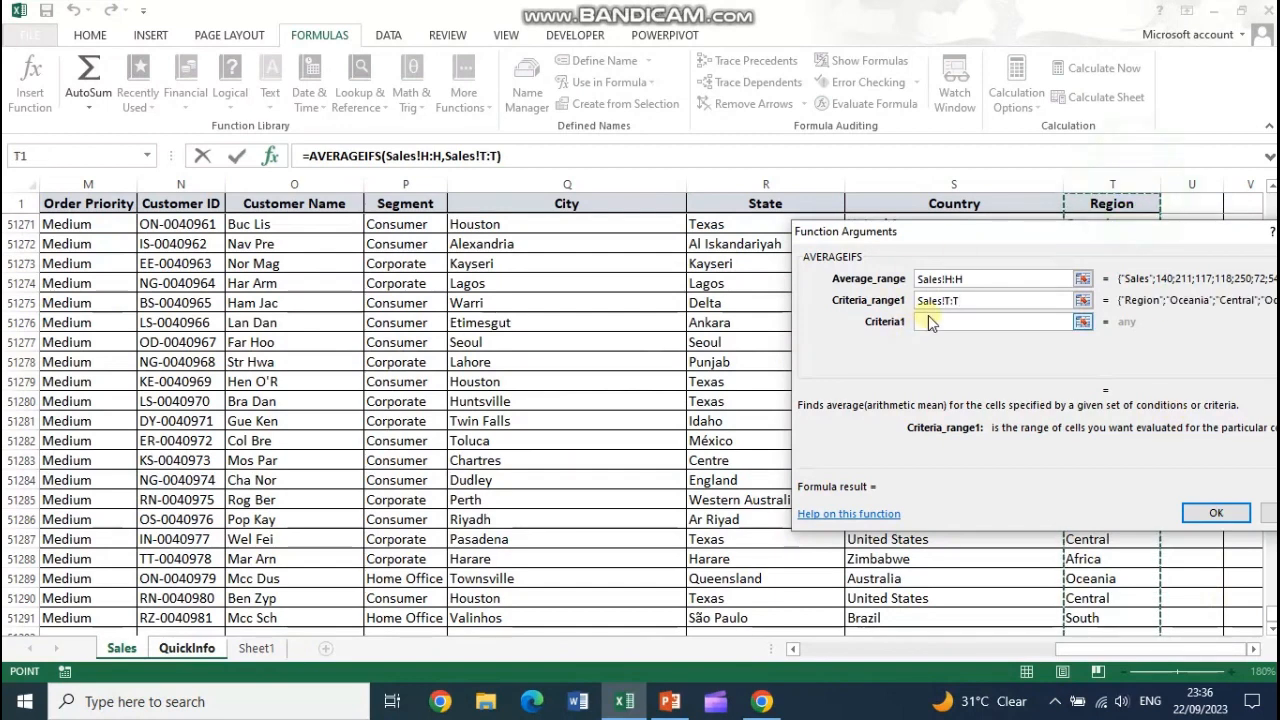
{"action": "left_click", "coordinate": [930, 321]}
{"action": "left_click", "coordinate": [186, 648]}
{"action": "left_click", "coordinate": [603, 466]}
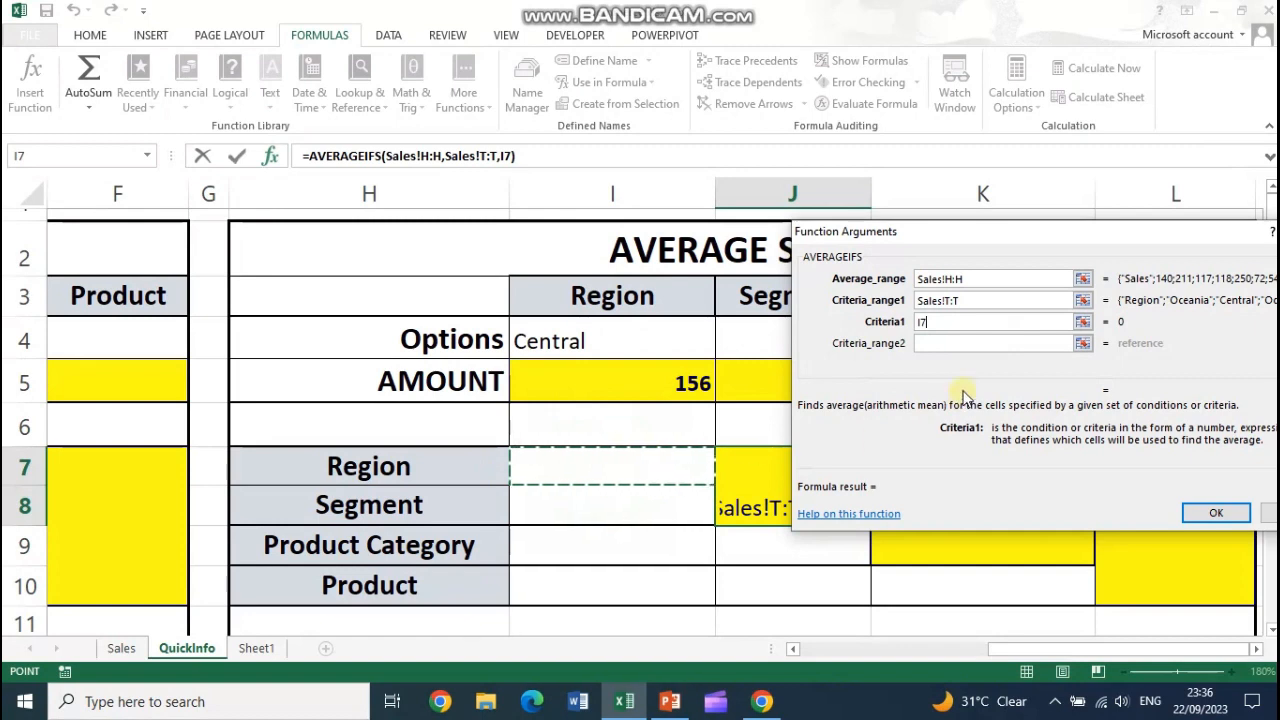
- Add the Sales sheet's Segment column P:P as the second criteria range with criterion I8, and insert the AVERAGEIFS formula in J7
{"action": "left_click", "coordinate": [950, 343]}
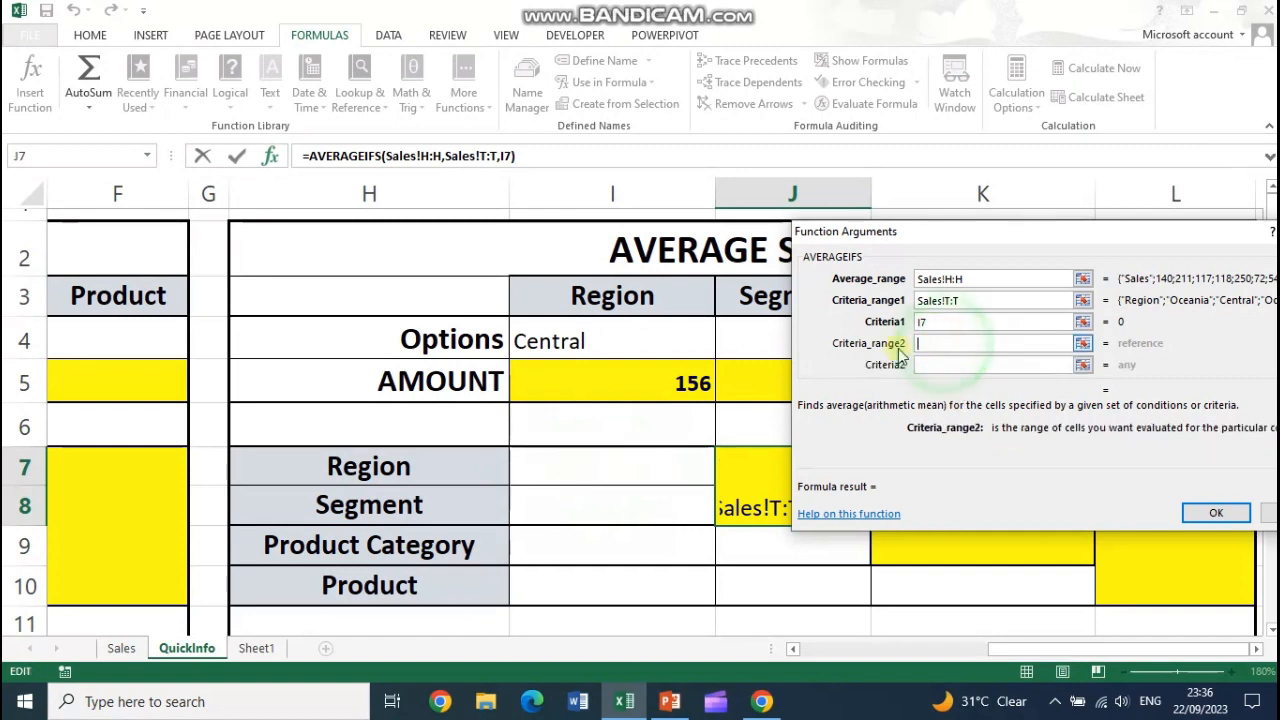
{"action": "left_click", "coordinate": [124, 648]}
{"action": "left_click_drag", "start_coordinate": [1100, 648], "coordinate": [818, 643]}
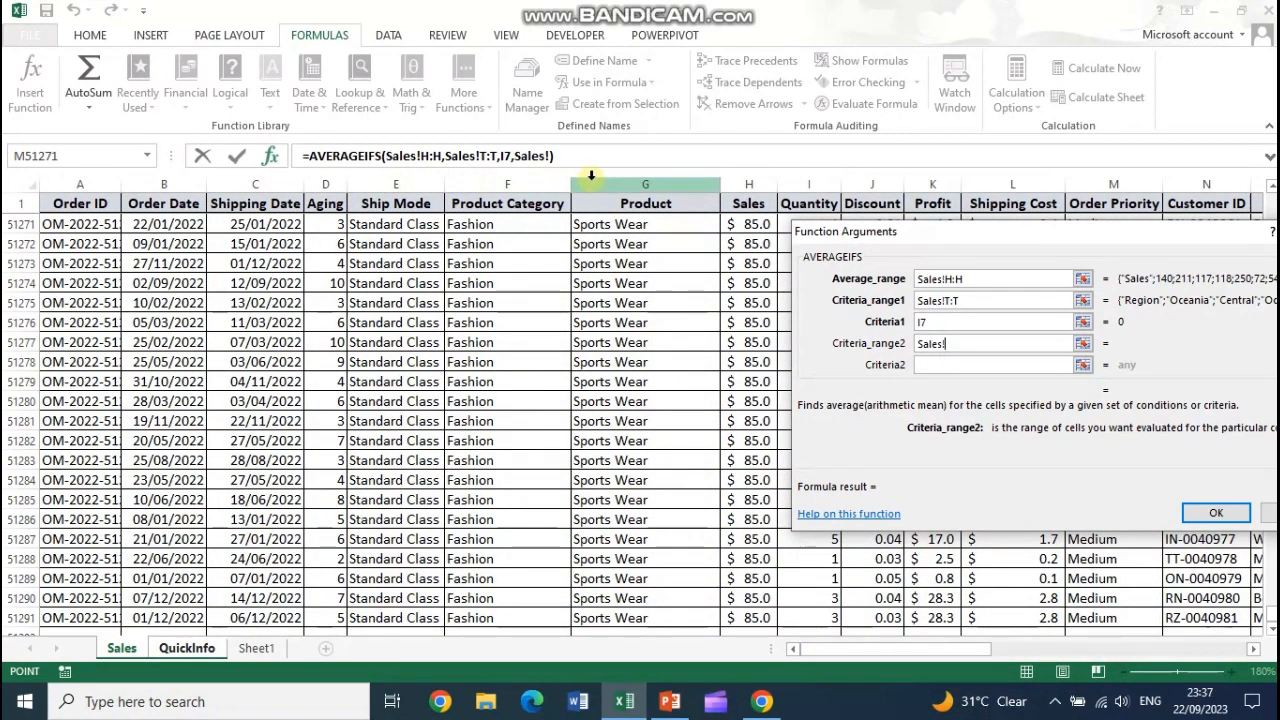
{"action": "left_click_drag", "start_coordinate": [876, 648], "coordinate": [1035, 668]}
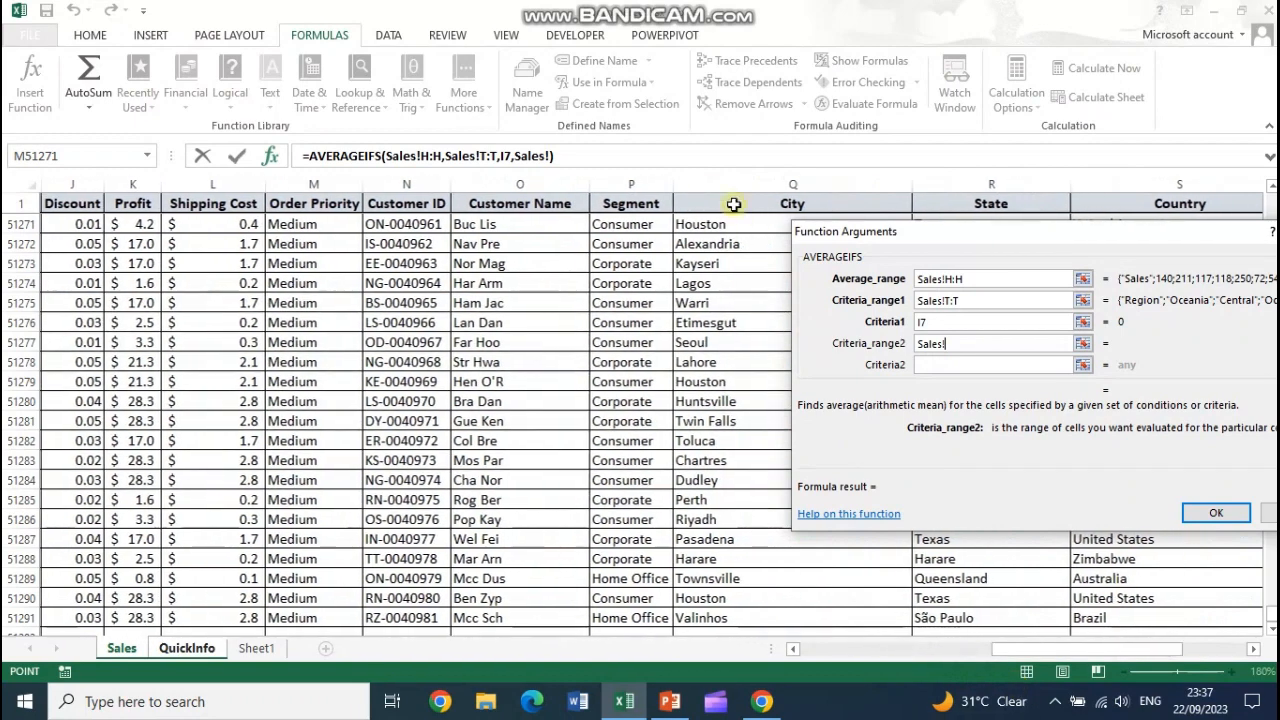
{"action": "left_click", "coordinate": [652, 183]}
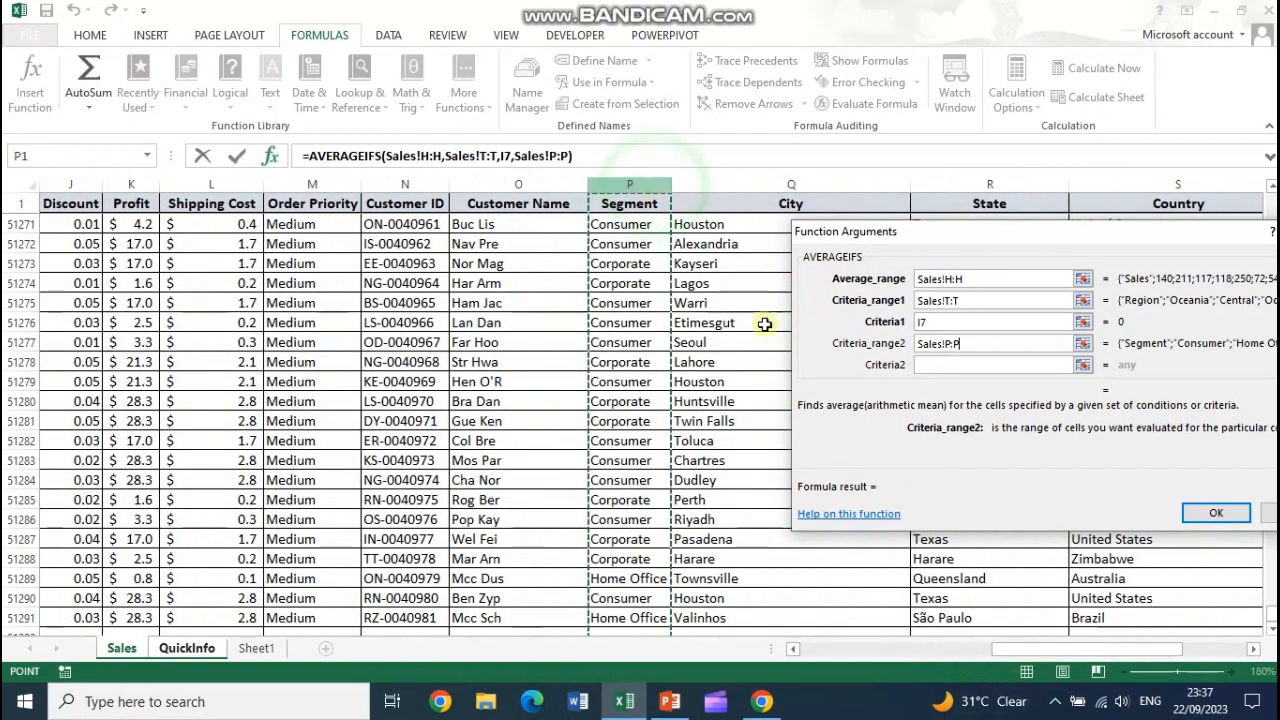
{"action": "left_click", "coordinate": [940, 364]}
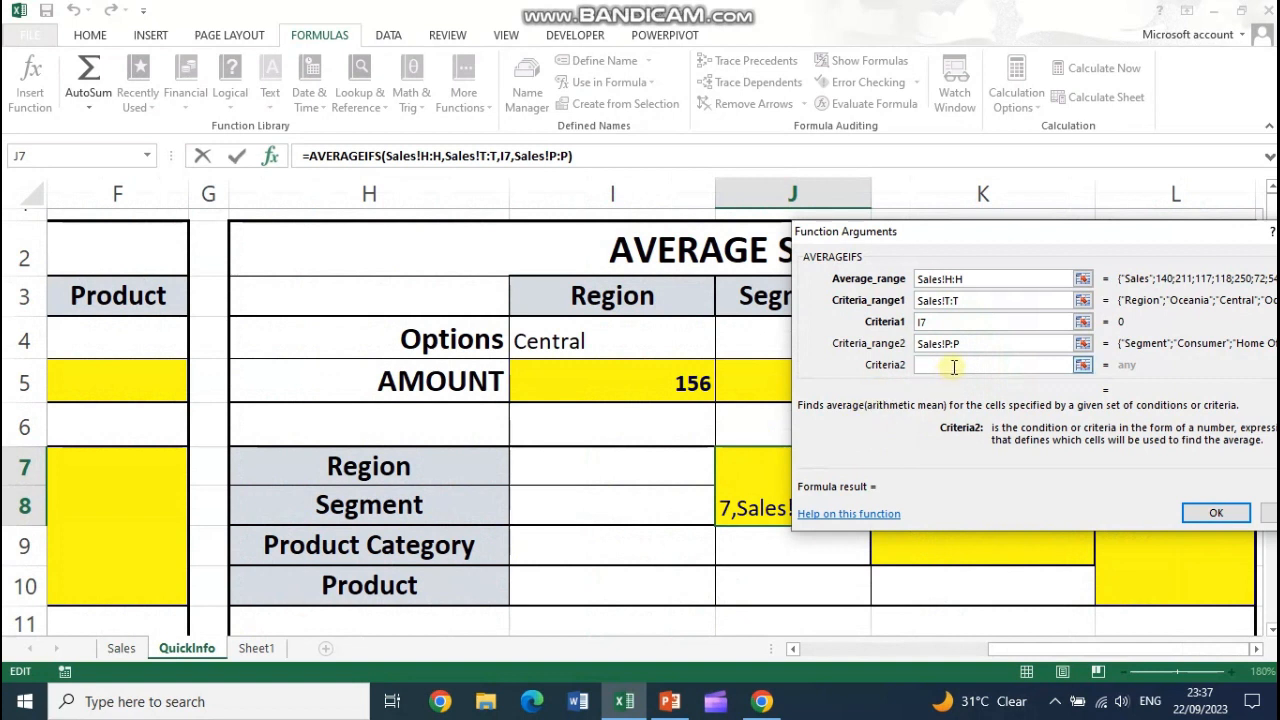
{"action": "left_click", "coordinate": [625, 496]}
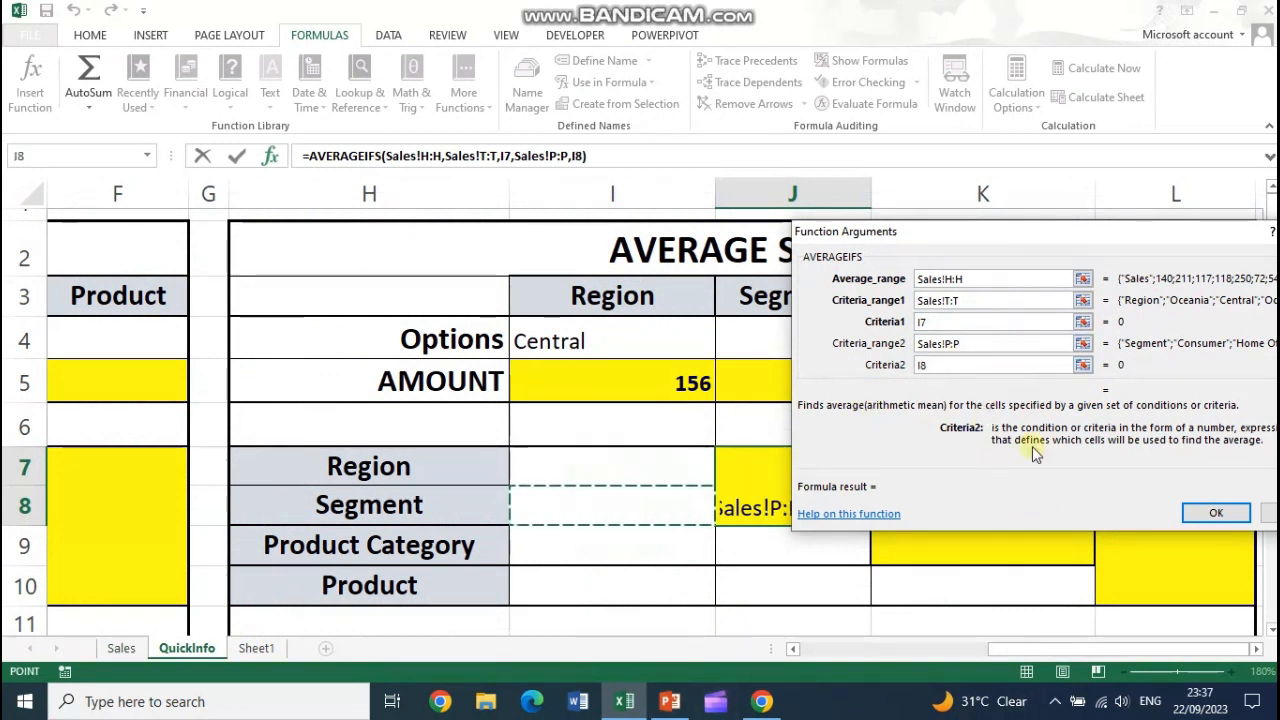
{"action": "left_click", "coordinate": [1213, 516]}
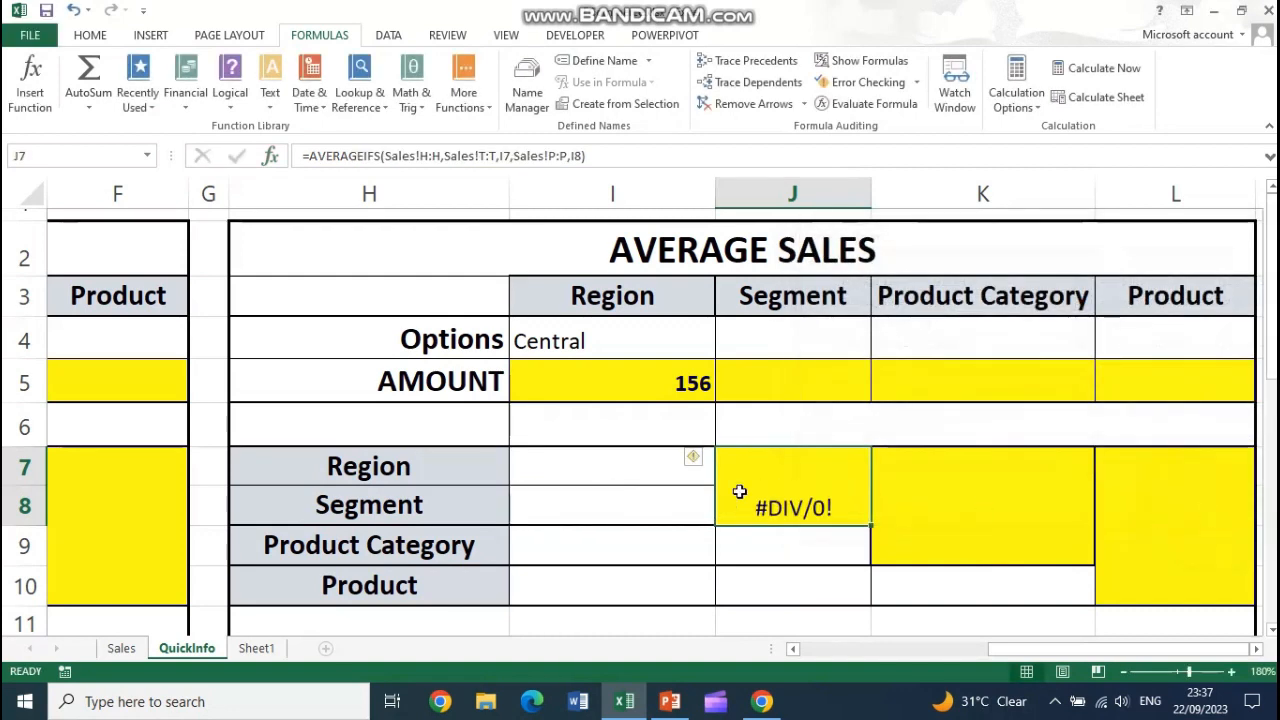
- Enter EMEA as the Region criterion in I7 and Fashion as the Segment criterion in I8
{"action": "left_click", "coordinate": [620, 476]}
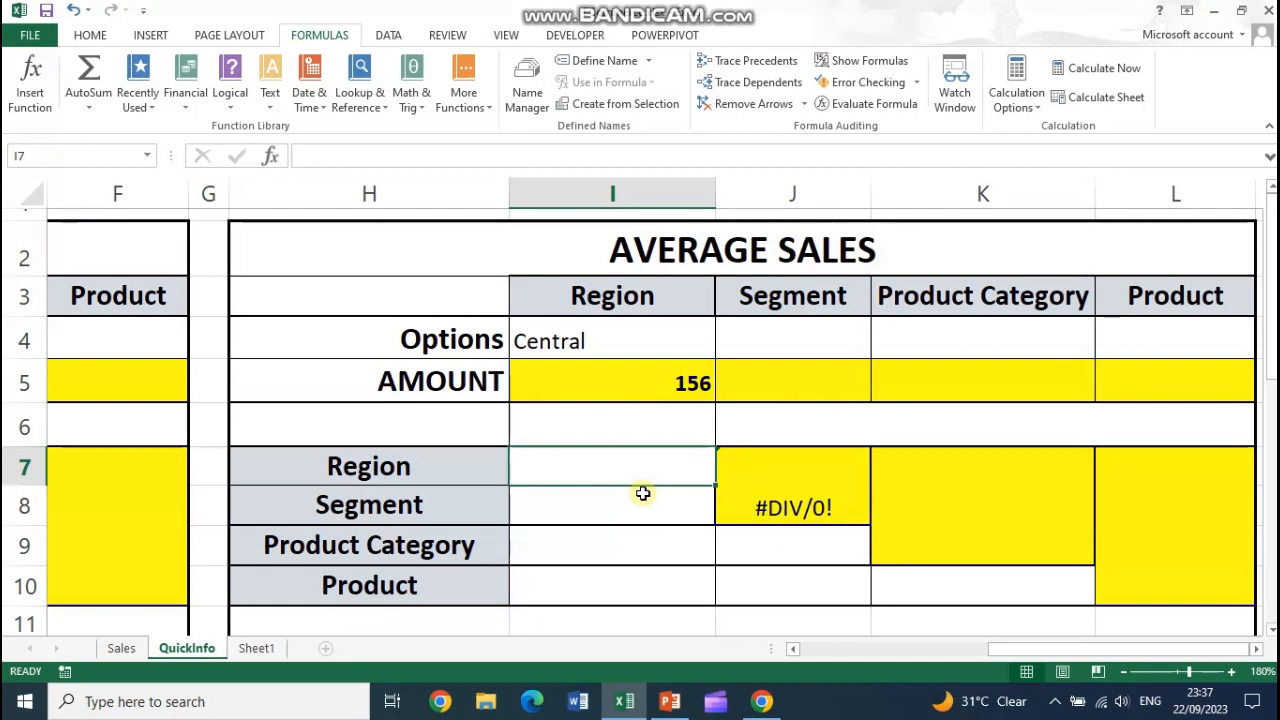
{"action": "type", "text": "EMEA"}
{"action": "key", "text": "Return"}
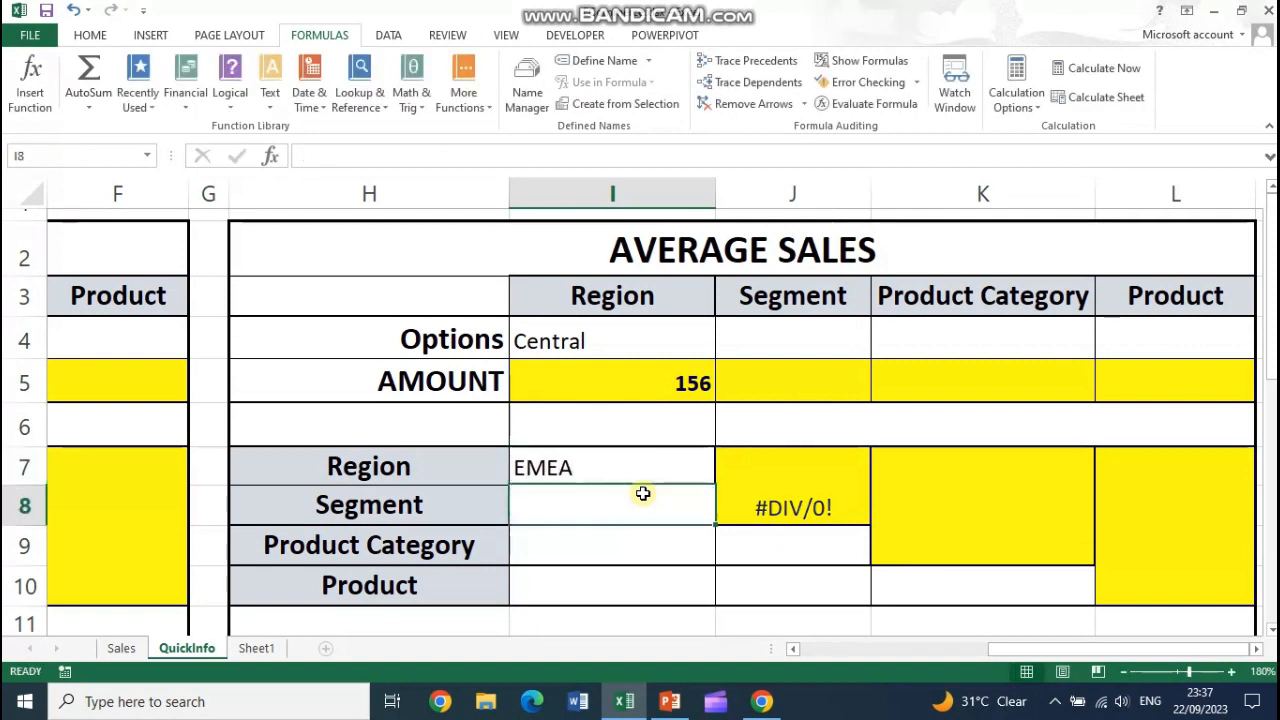
{"action": "type", "text": "Fashion"}
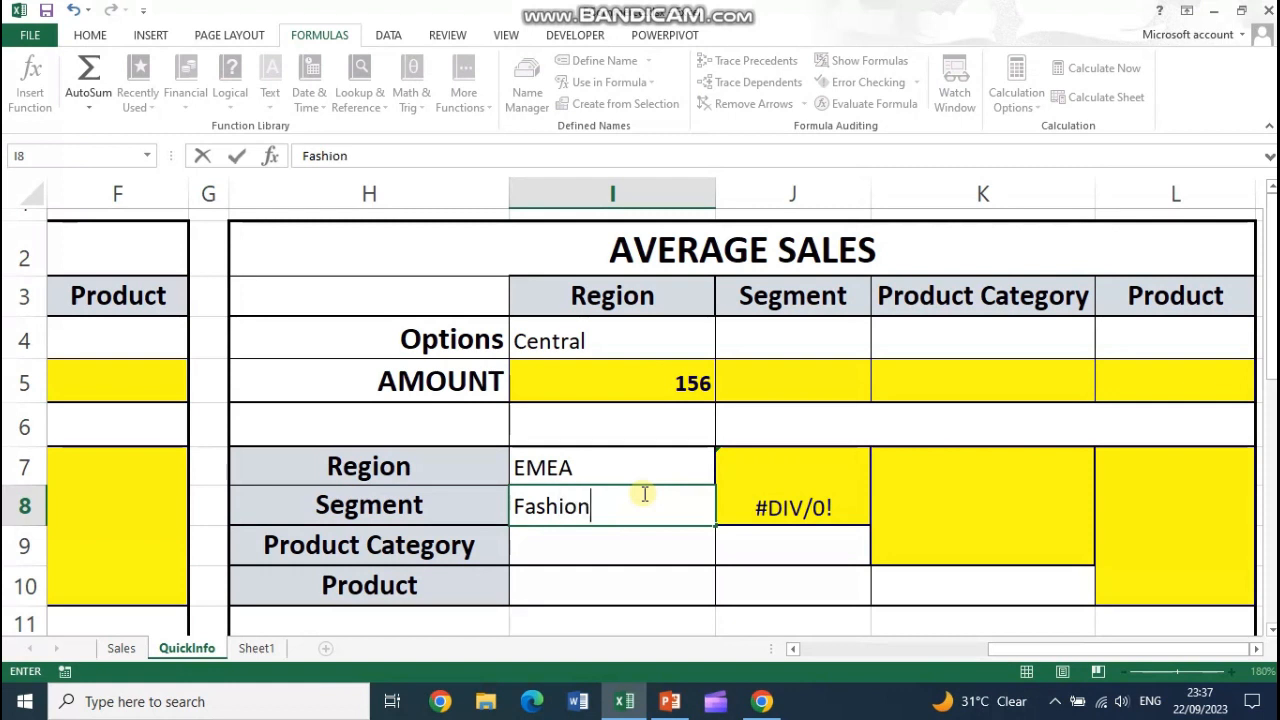
{"action": "key", "text": "Return"}
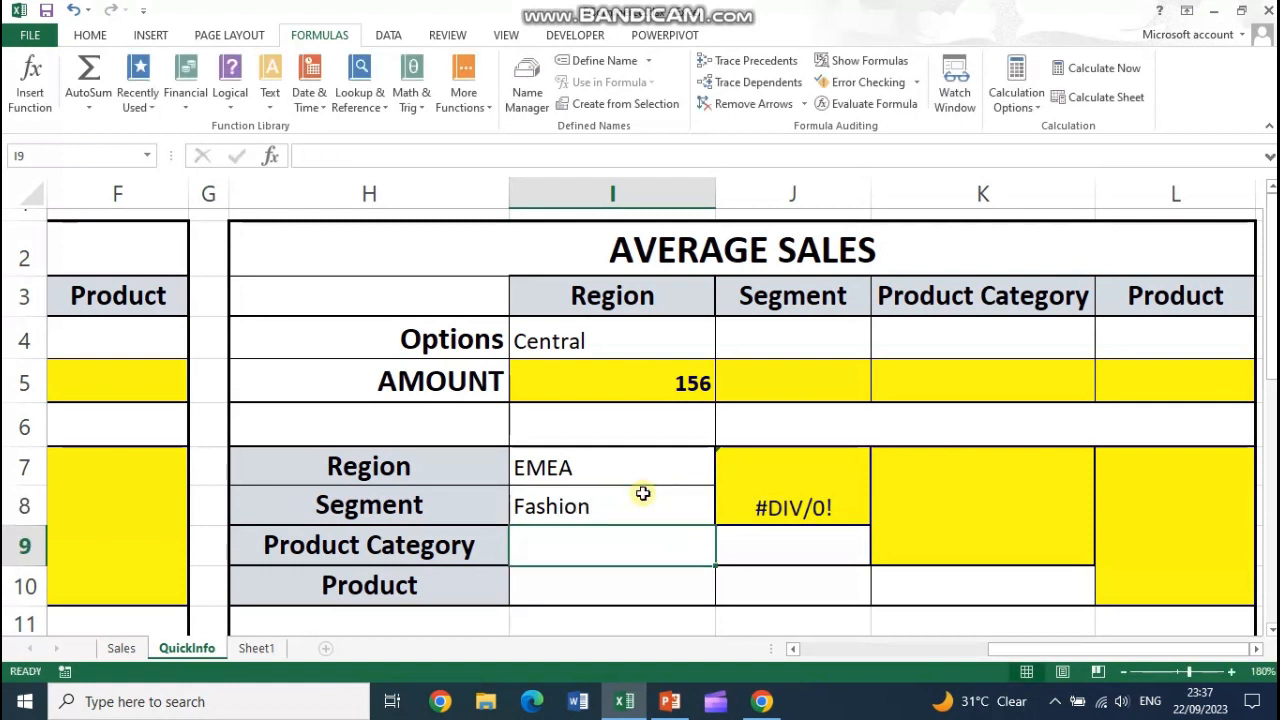
- Replace the Segment criterion in I8 with Corporate, and autofit the width of column I
{"action": "double_click", "coordinate": [555, 506]}
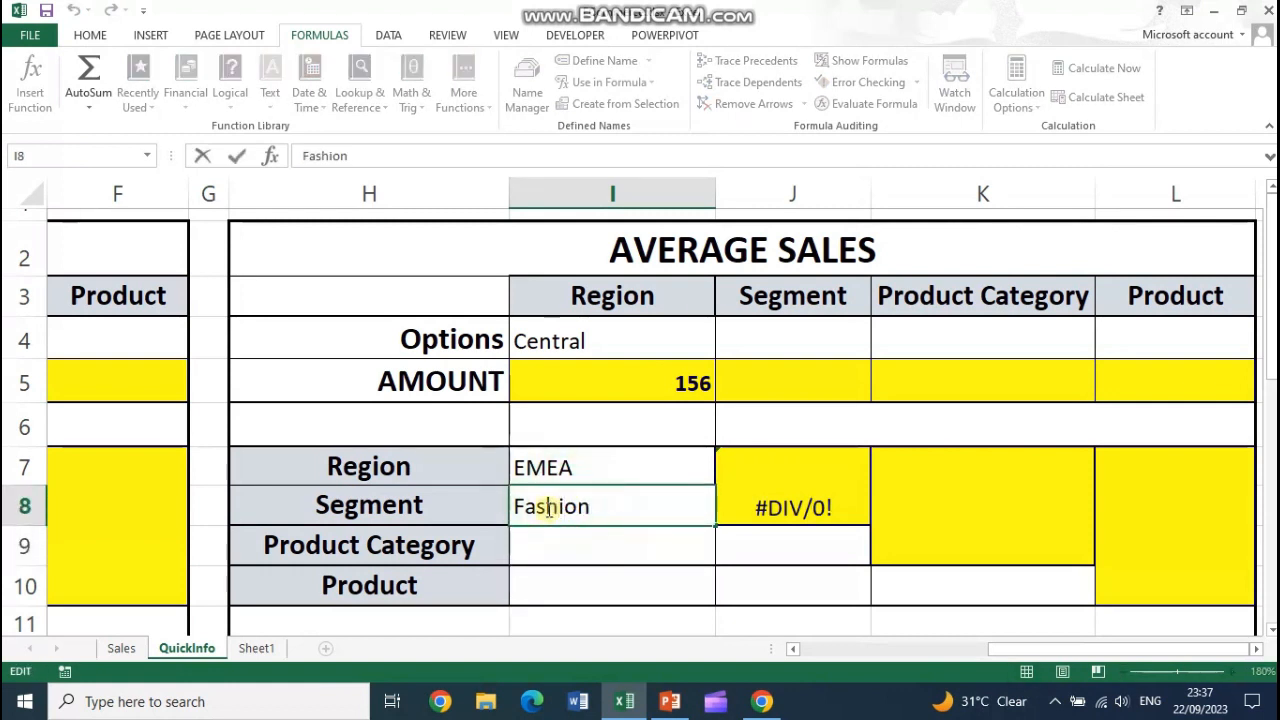
{"action": "left_click", "coordinate": [571, 531]}
{"action": "left_click", "coordinate": [565, 508]}
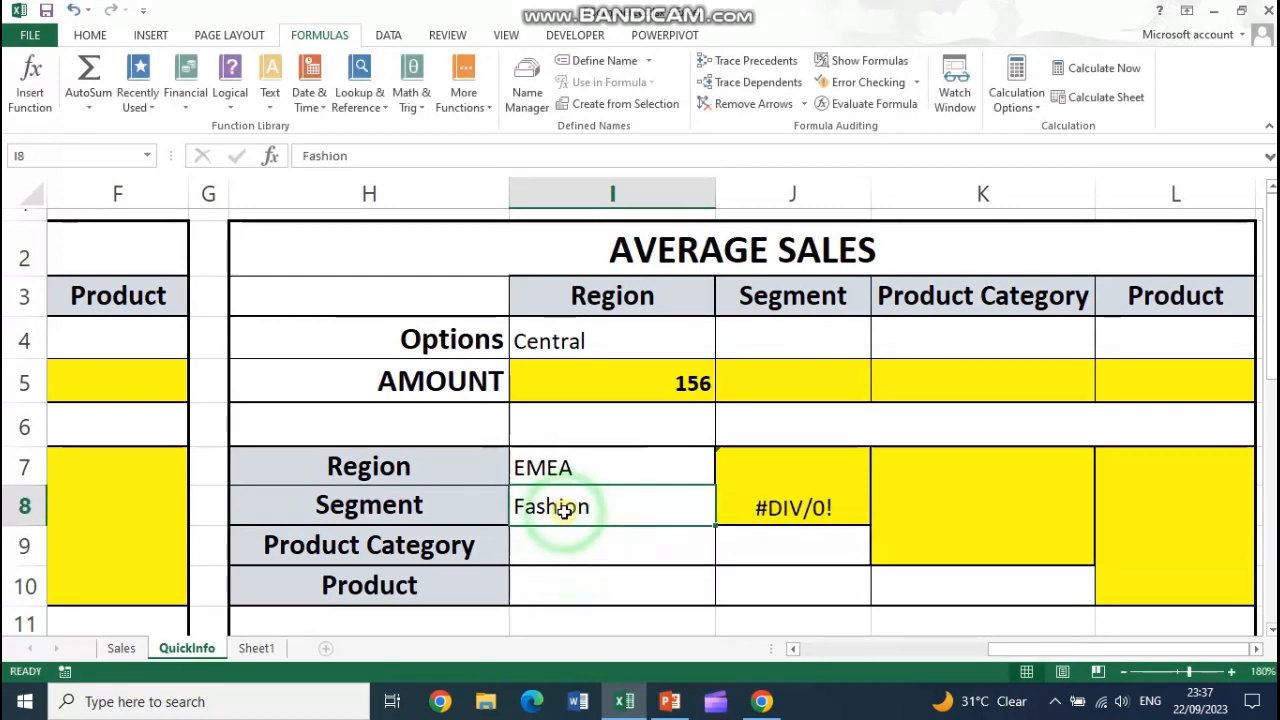
{"action": "double_click", "coordinate": [566, 507]}
{"action": "left_click", "coordinate": [596, 506]}
{"action": "left_click_drag", "start_coordinate": [1022, 649], "coordinate": [968, 648]}
{"action": "left_click", "coordinate": [947, 514]}
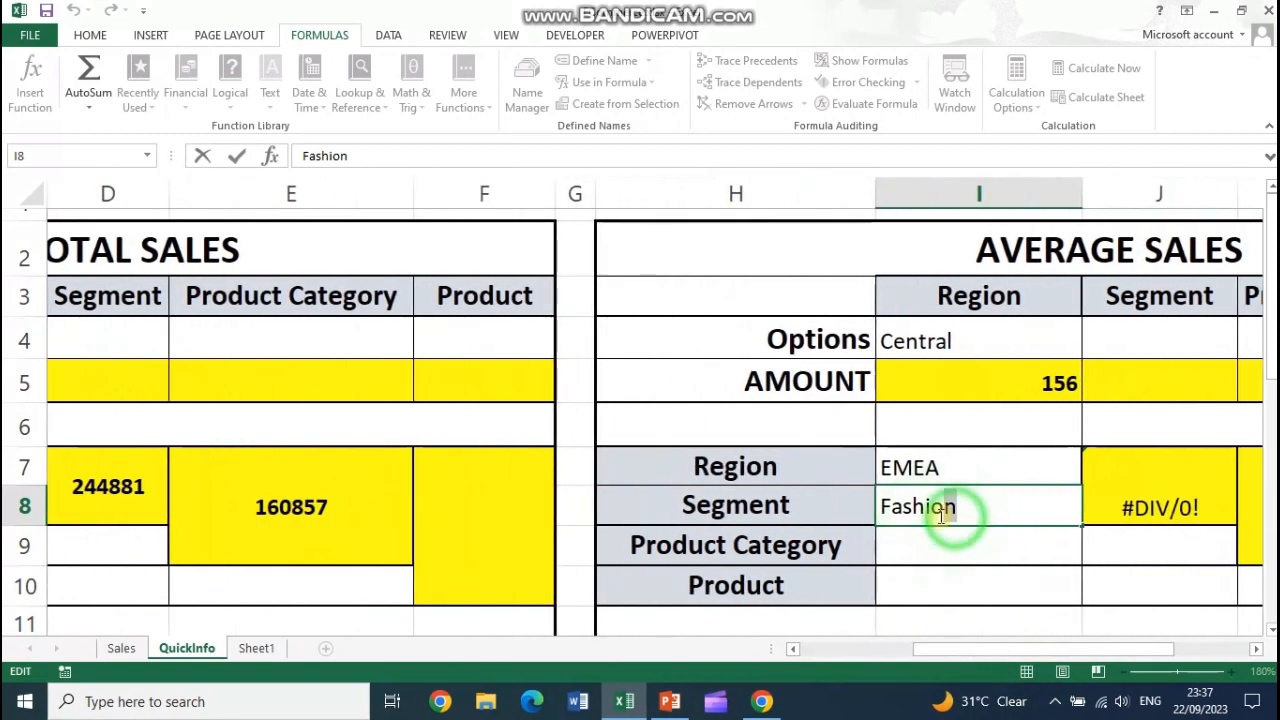
{"action": "left_click_drag", "start_coordinate": [947, 514], "coordinate": [882, 511]}
{"action": "type", "text": "Corporate"}
{"action": "key", "text": "Return"}
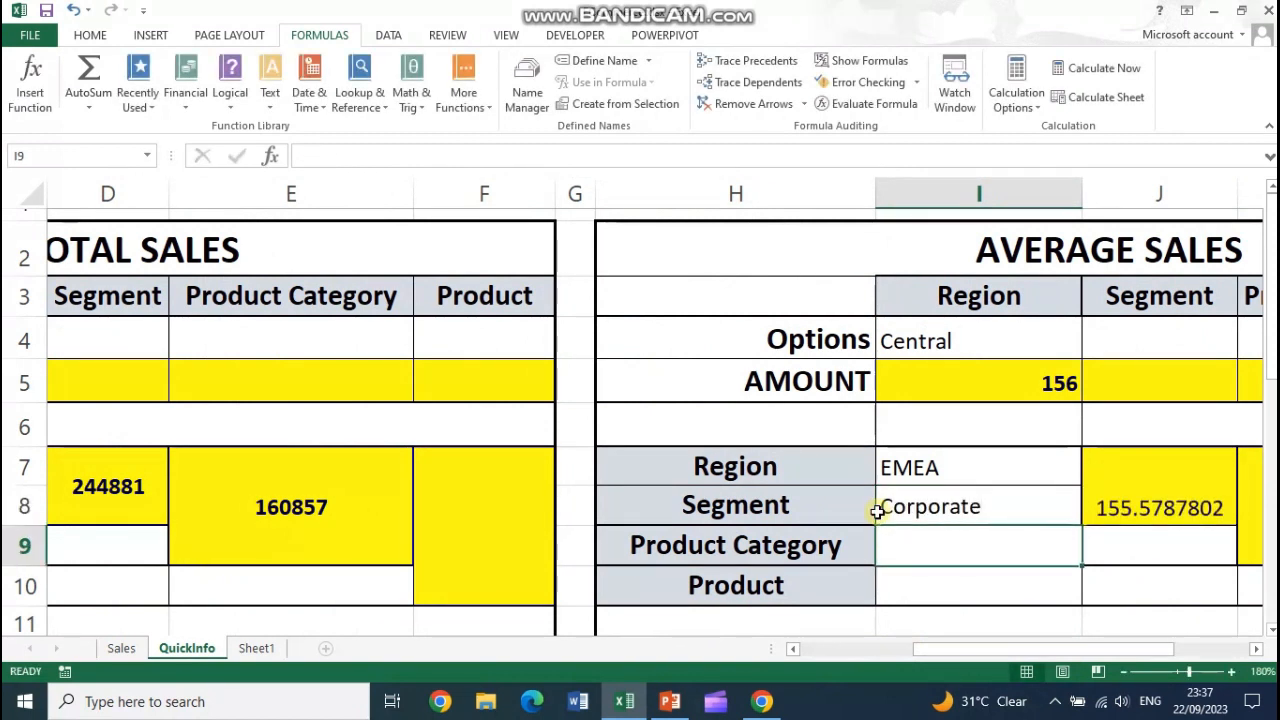
{"action": "left_click", "coordinate": [1180, 510]}
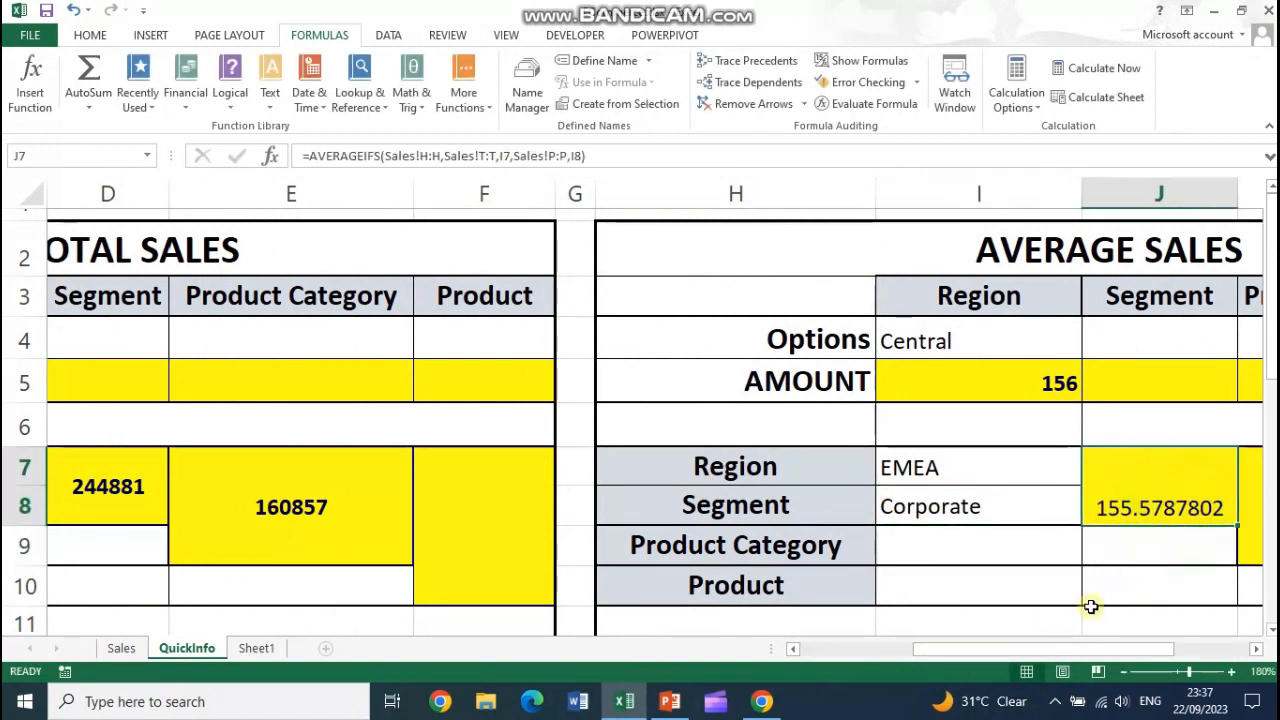
{"action": "double_click", "coordinate": [1080, 195]}
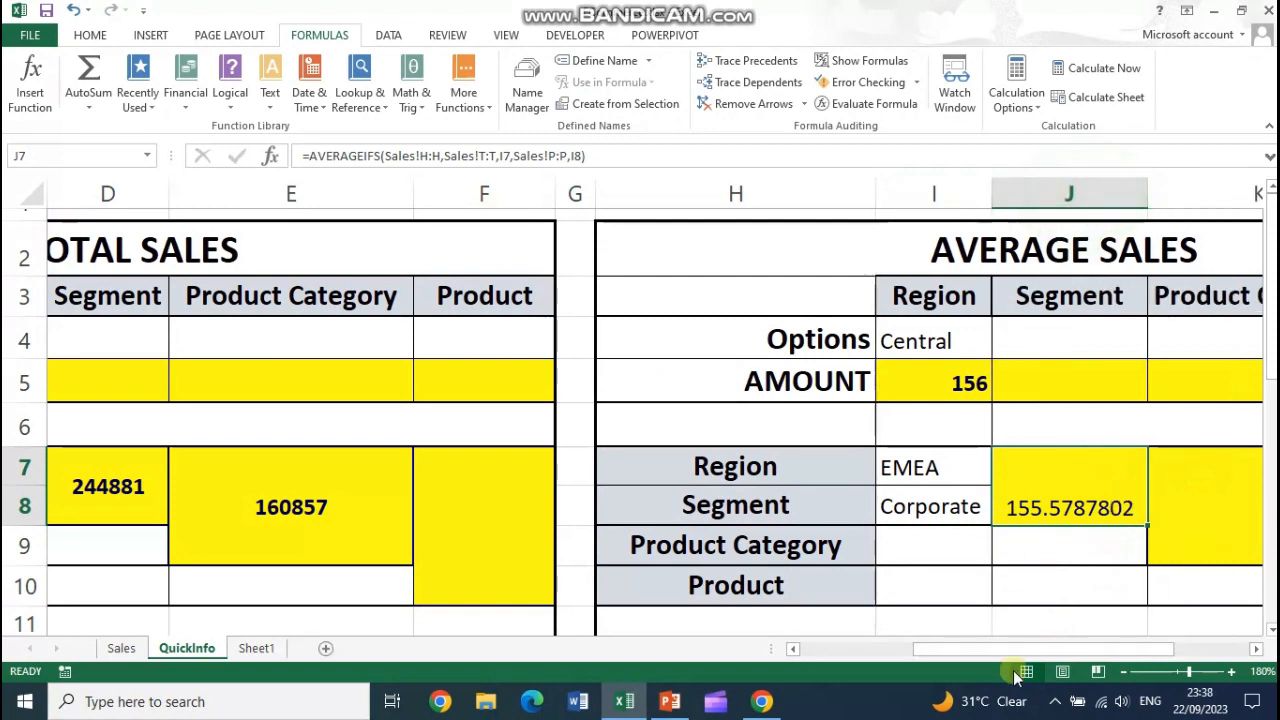
- Go to the NUMBER of ORDERS table on the QuickInfo sheet
{"action": "left_click_drag", "start_coordinate": [1020, 655], "coordinate": [908, 652]}
{"action": "scroll", "coordinate": [337, 491], "scroll_direction": "down", "scroll_amount": 3}
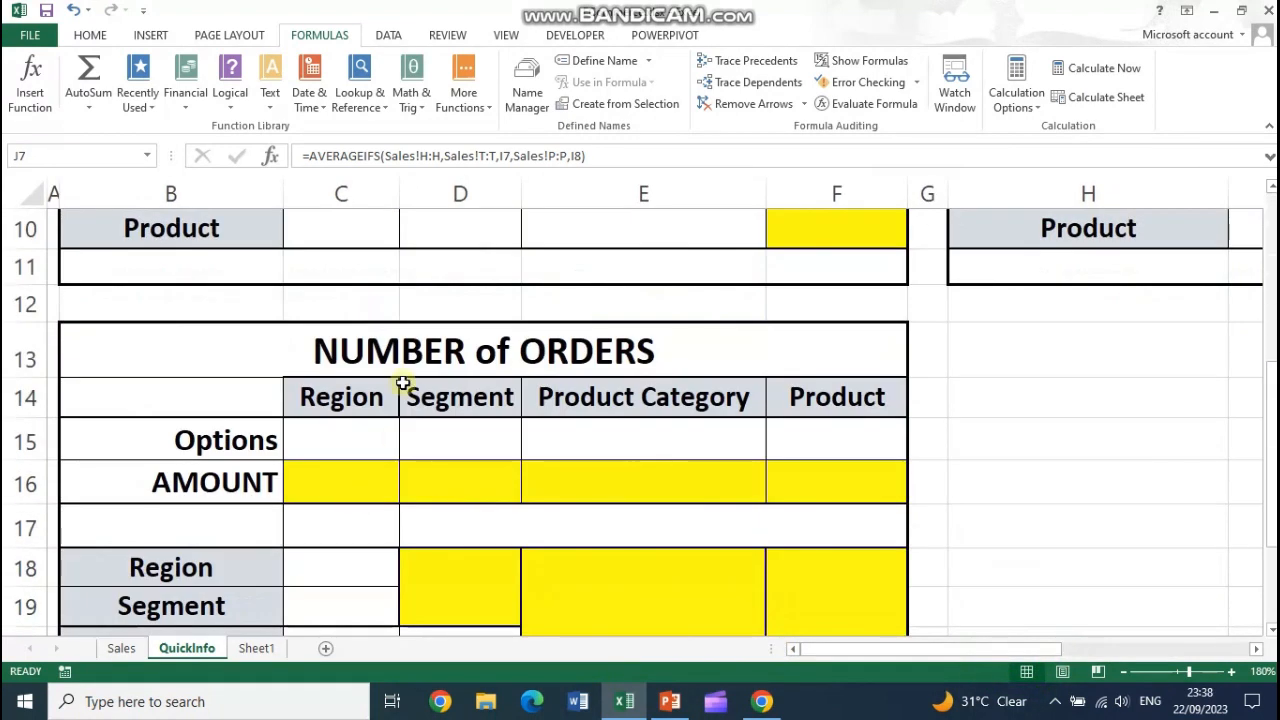
{"action": "left_click", "coordinate": [415, 345]}
{"action": "scroll", "coordinate": [526, 551], "scroll_direction": "down", "scroll_amount": 1}
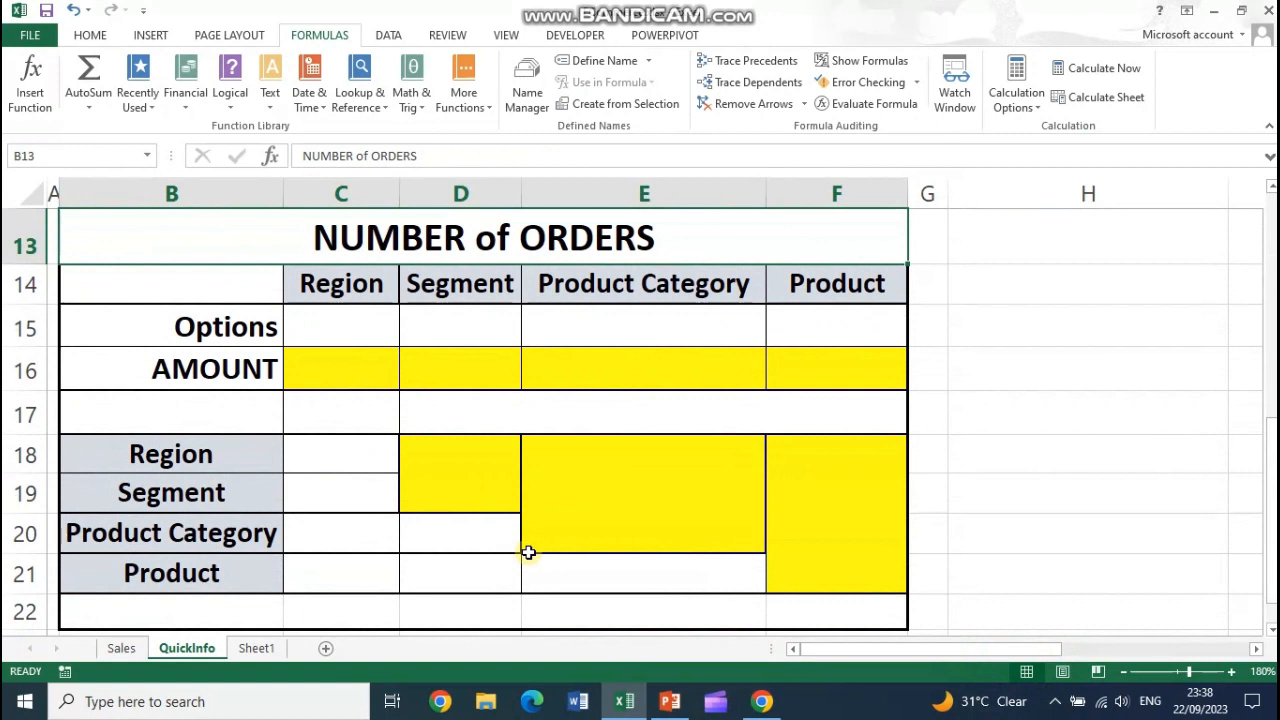
{"action": "left_click", "coordinate": [363, 318]}
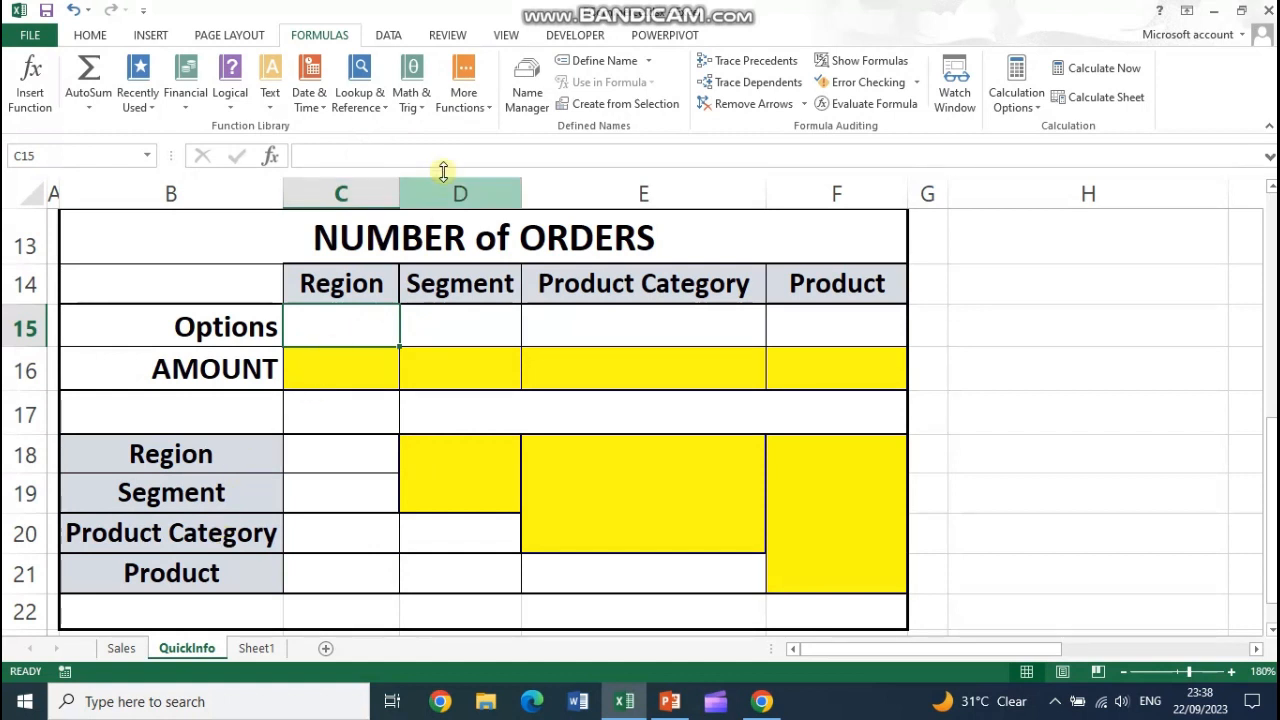
{"action": "left_click", "coordinate": [463, 100]}
{"action": "mouse_move", "coordinate": [474, 130]}
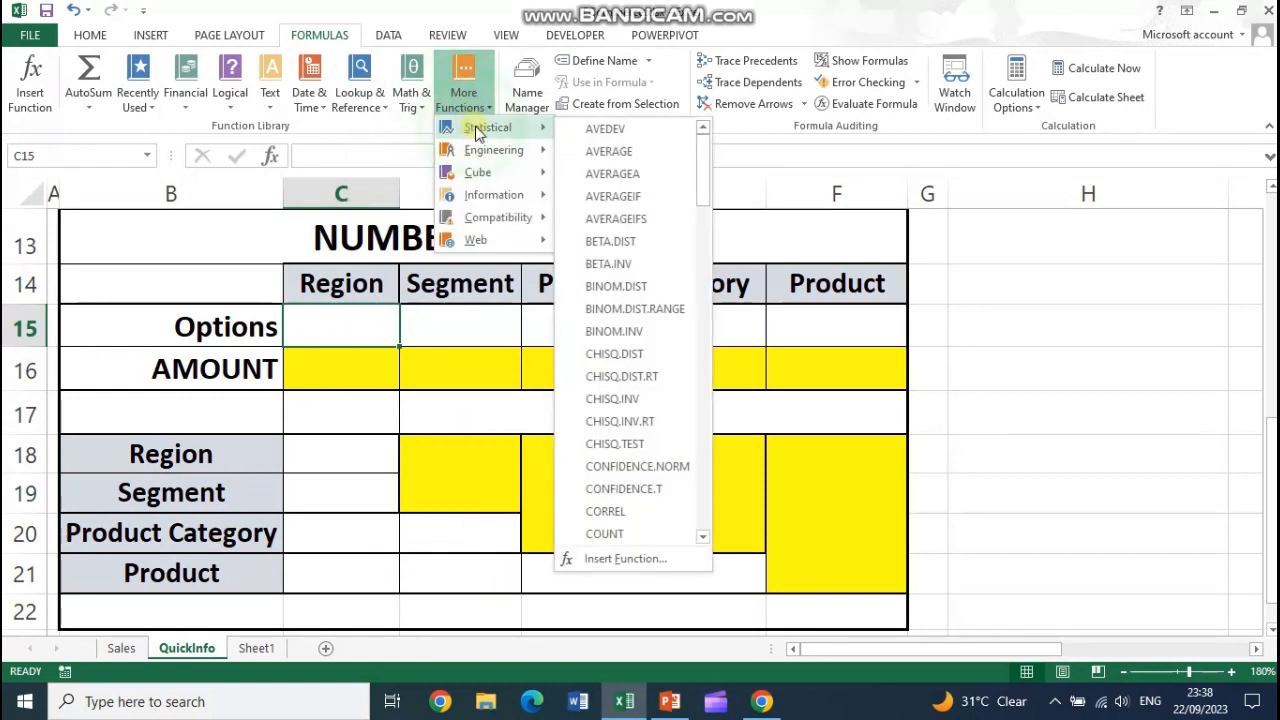
{"action": "scroll", "coordinate": [623, 420], "scroll_direction": "down", "scroll_amount": 2}
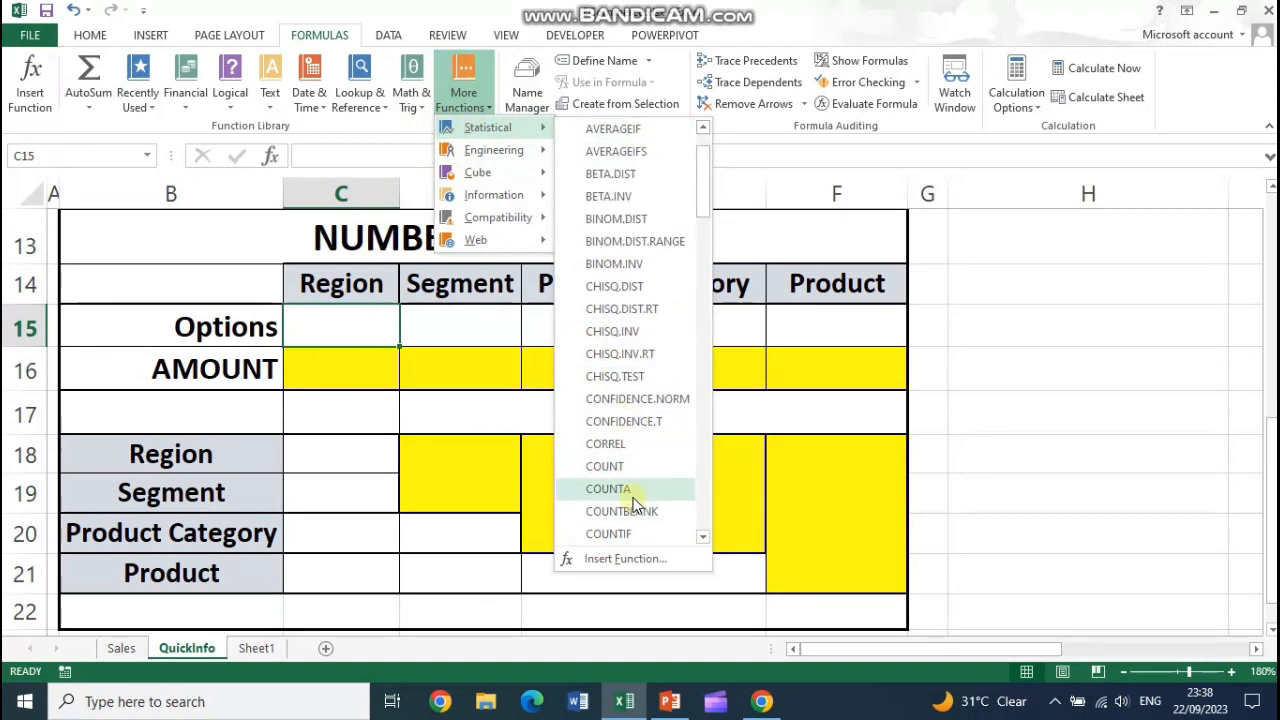
{"action": "left_click", "coordinate": [604, 466]}
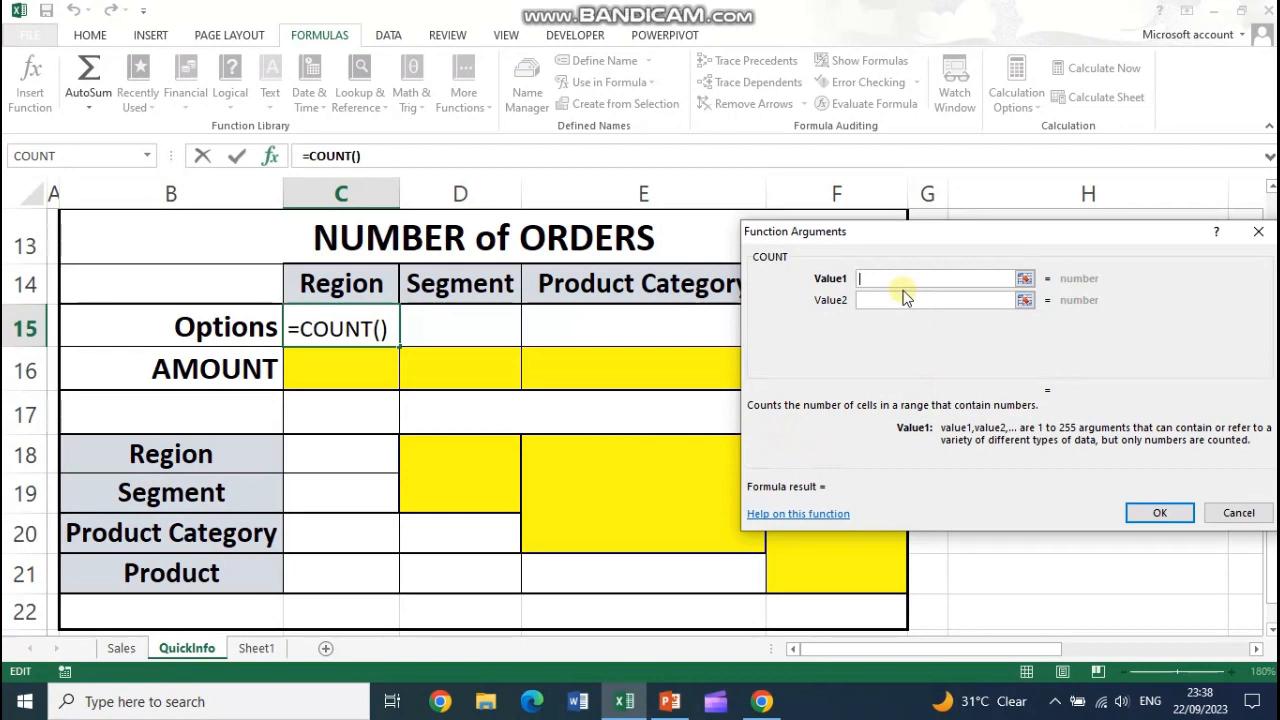
{"action": "left_click", "coordinate": [1238, 512]}
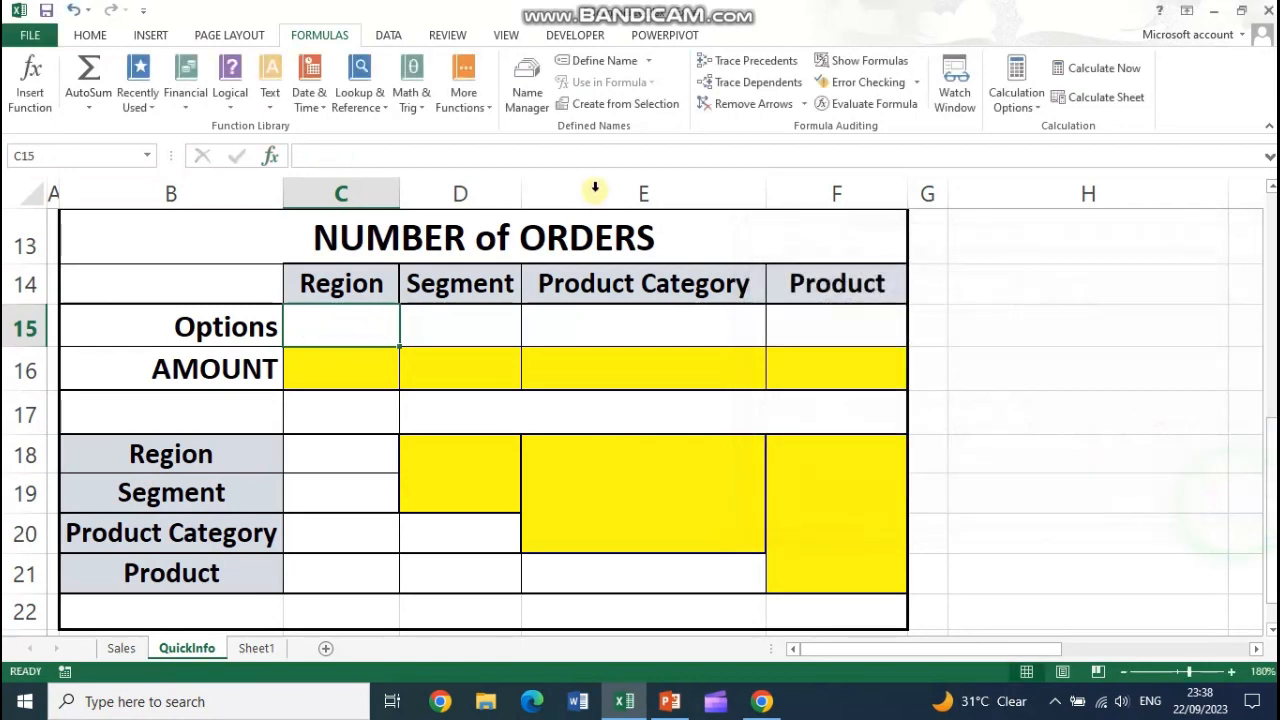
{"action": "left_click", "coordinate": [482, 110]}
{"action": "mouse_move", "coordinate": [490, 127]}
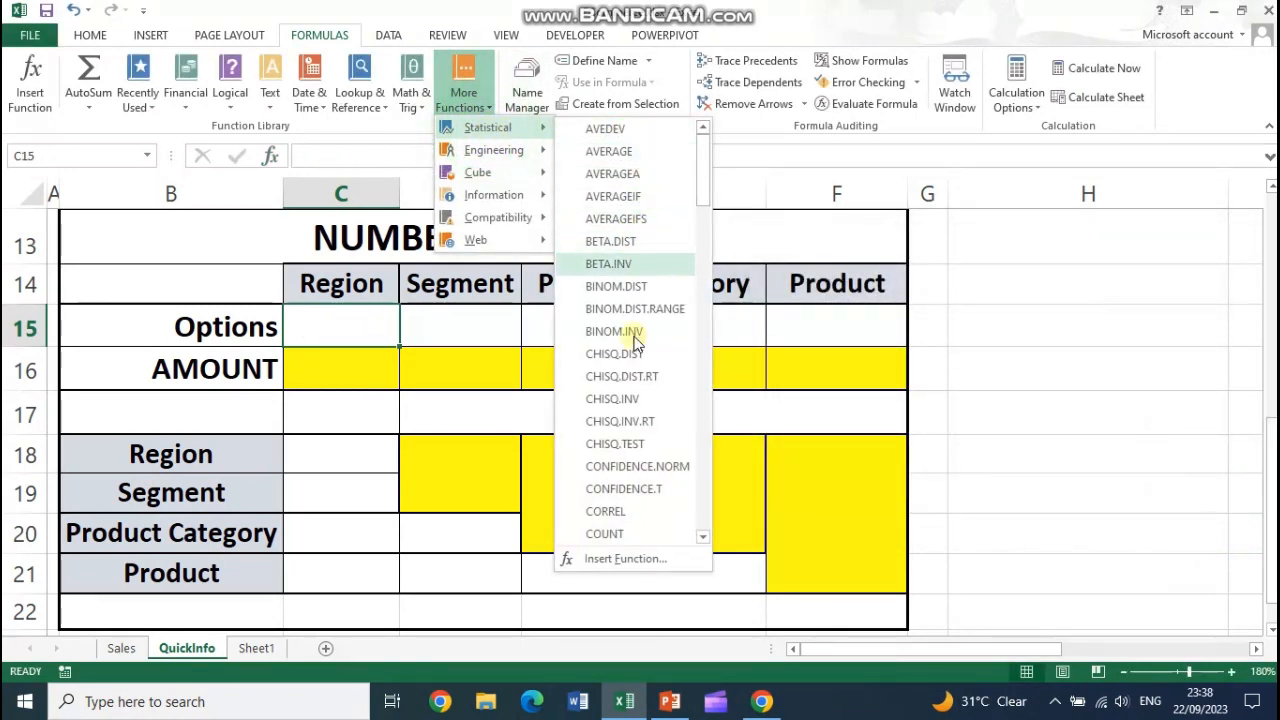
{"action": "scroll", "coordinate": [630, 385], "scroll_direction": "down", "scroll_amount": 2}
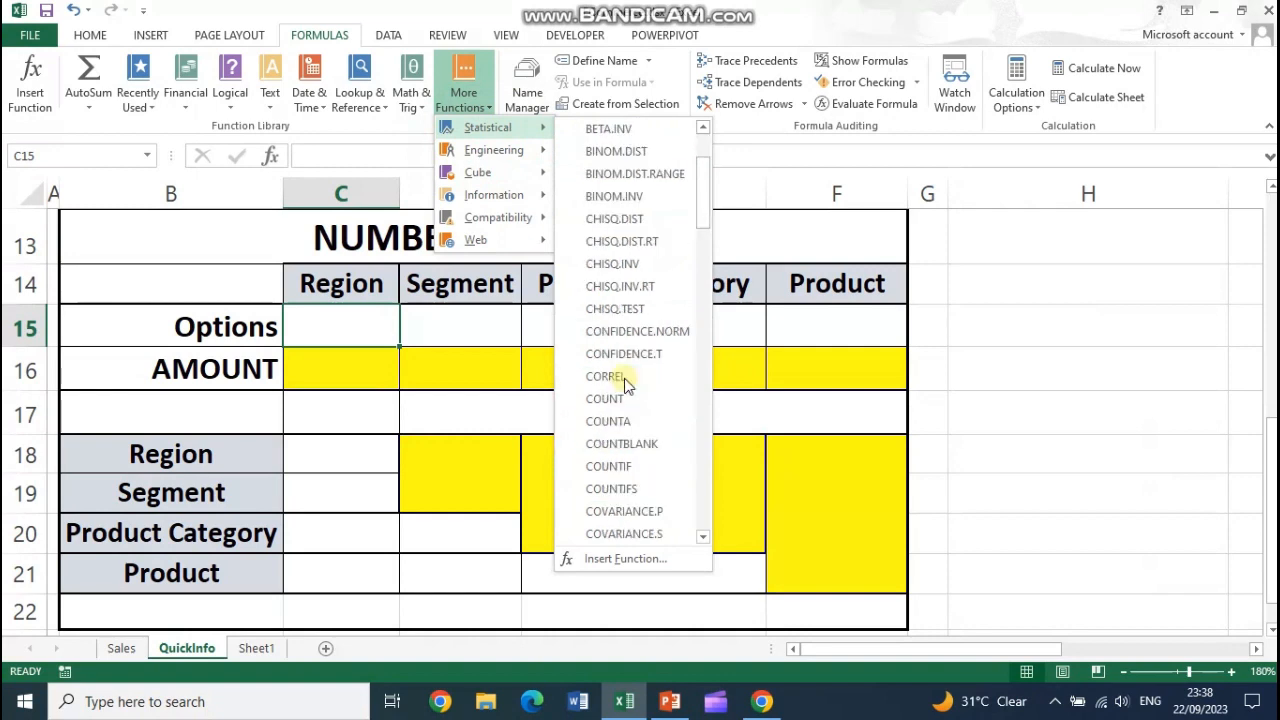
{"action": "left_click", "coordinate": [650, 467]}
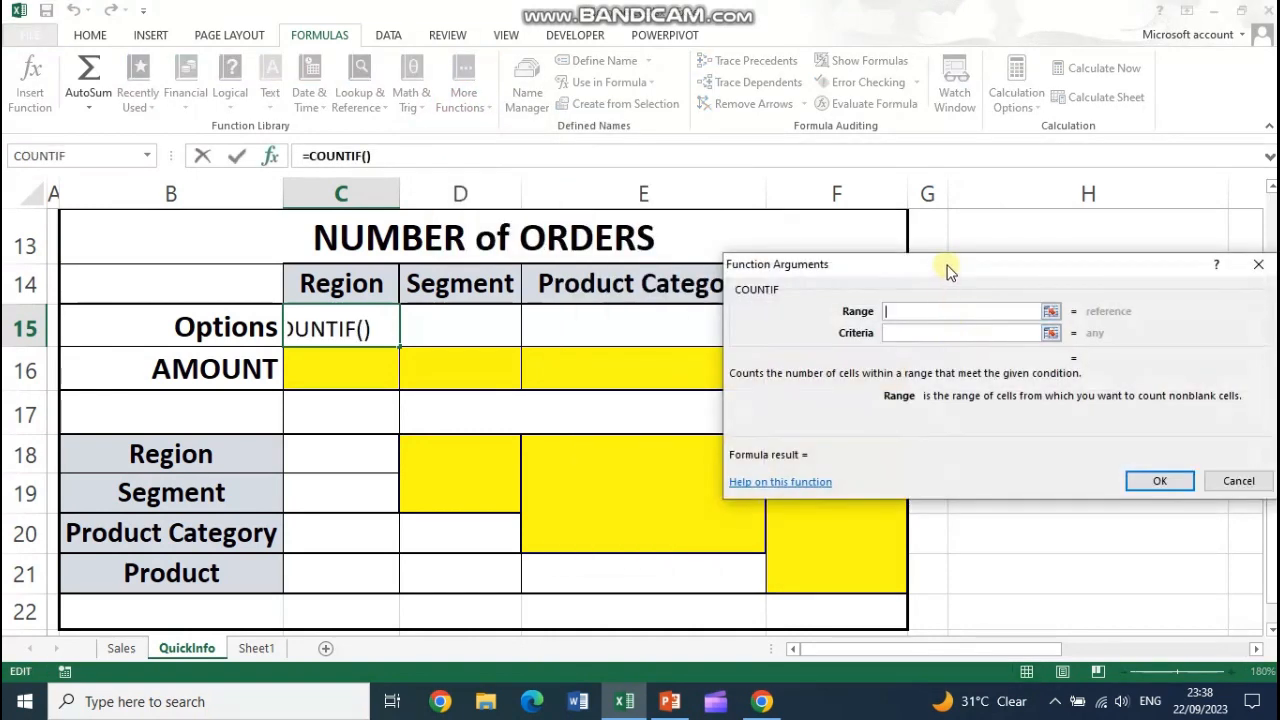
{"action": "left_click_drag", "start_coordinate": [948, 271], "coordinate": [920, 219]}
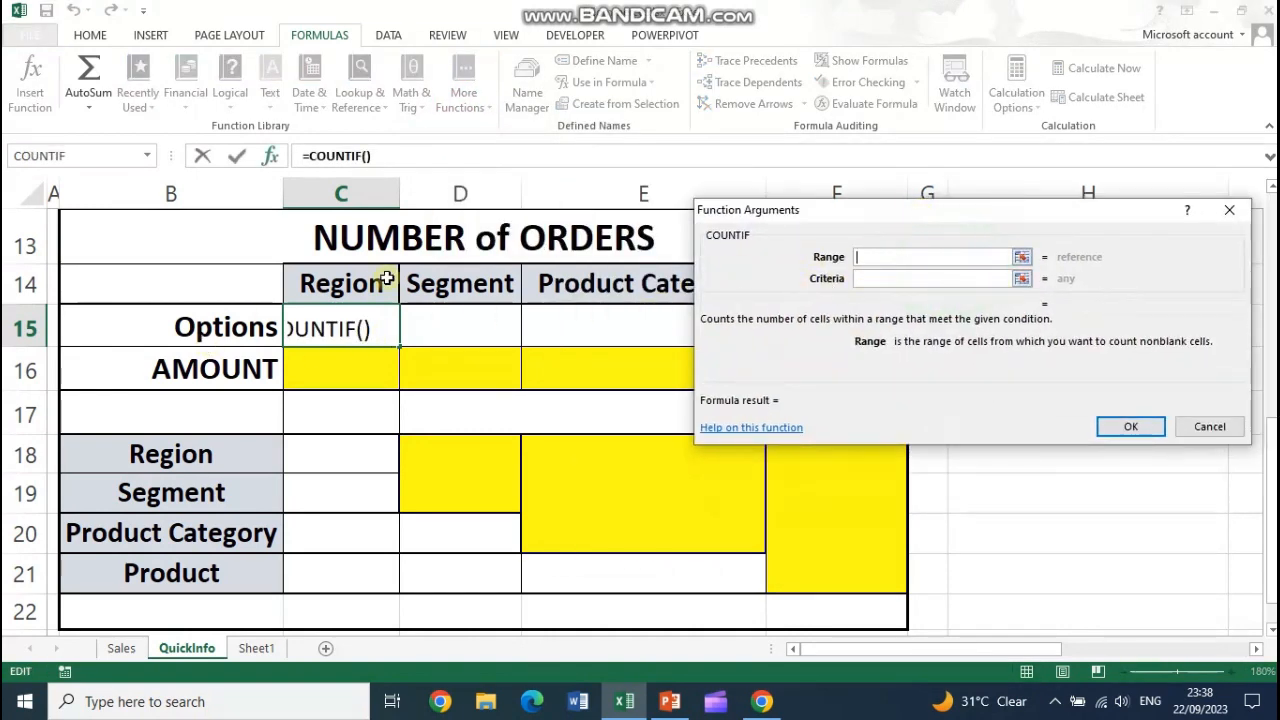
{"action": "left_click", "coordinate": [121, 648]}
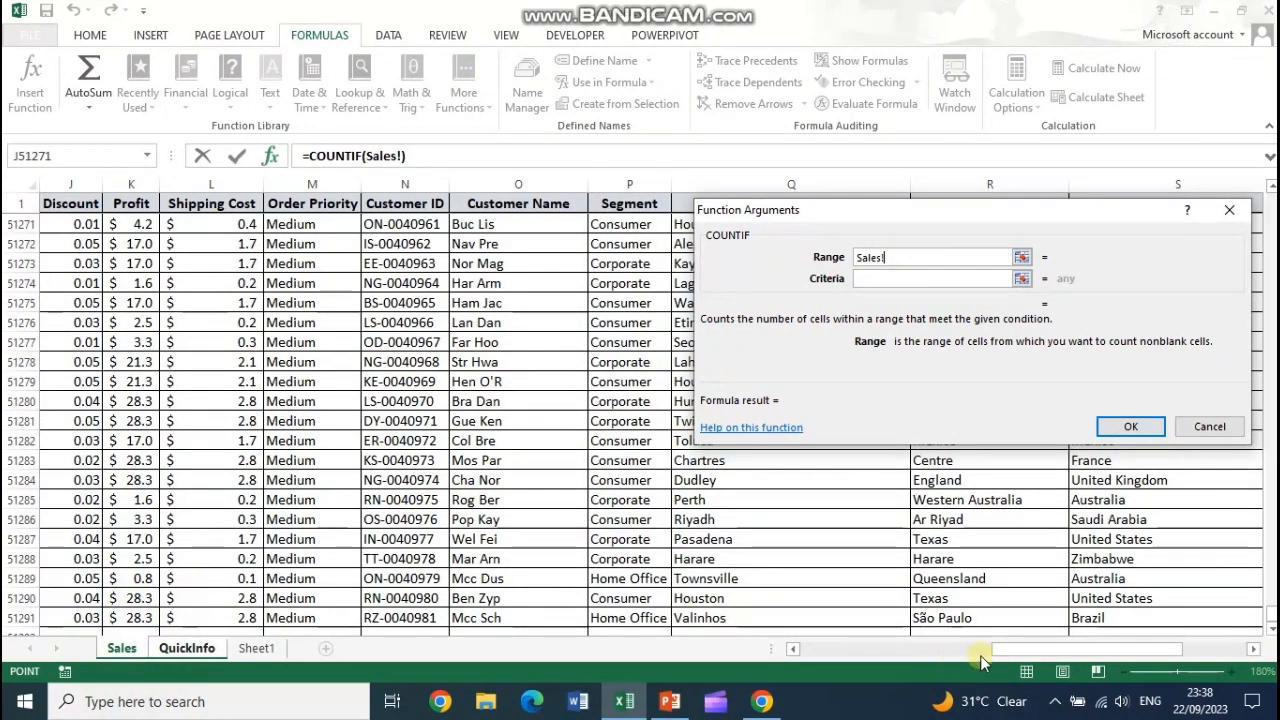
{"action": "left_click_drag", "start_coordinate": [1031, 651], "coordinate": [1096, 651]}
{"action": "left_click", "coordinate": [1068, 200]}
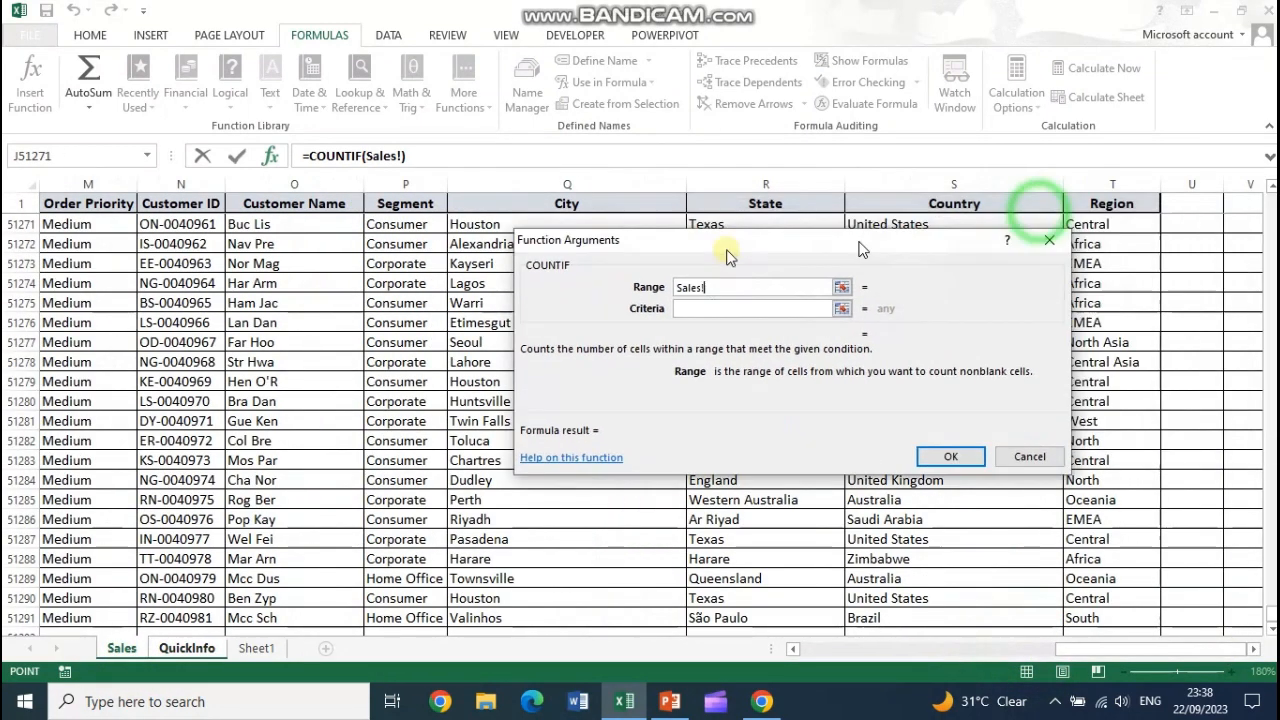
{"action": "left_click", "coordinate": [1070, 178]}
{"action": "left_click", "coordinate": [578, 325]}
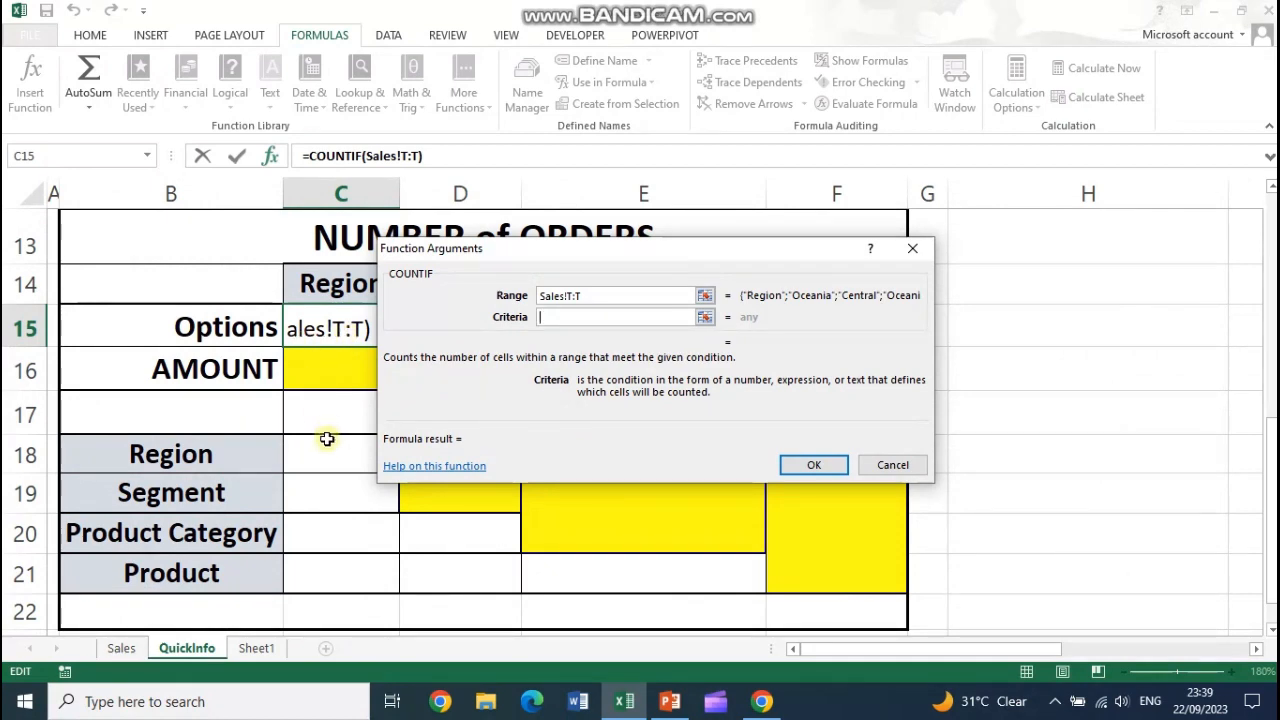
{"action": "key", "text": "Escape"}
- Insert a COUNTIF function in C16 with the Sales sheet's Region column T:T as range and QuickInfo cell C15 as criterion
{"action": "left_click", "coordinate": [343, 365]}
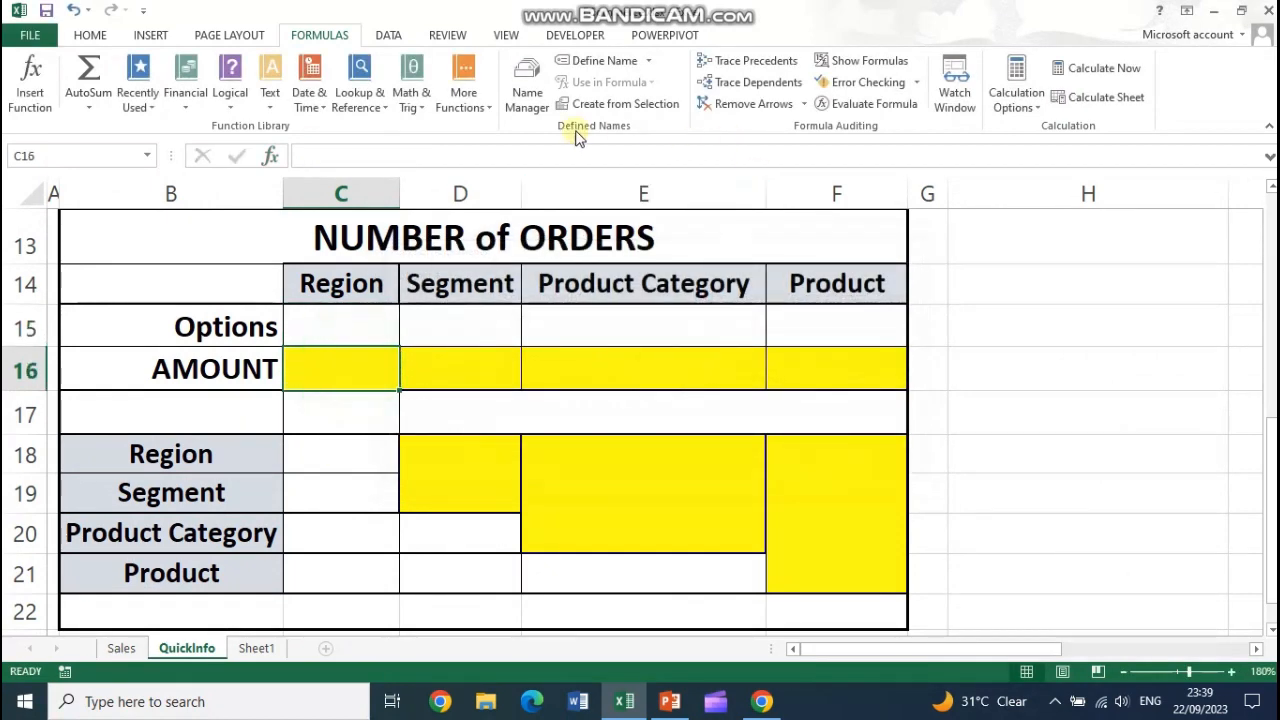
{"action": "left_click", "coordinate": [463, 97]}
{"action": "mouse_move", "coordinate": [494, 127]}
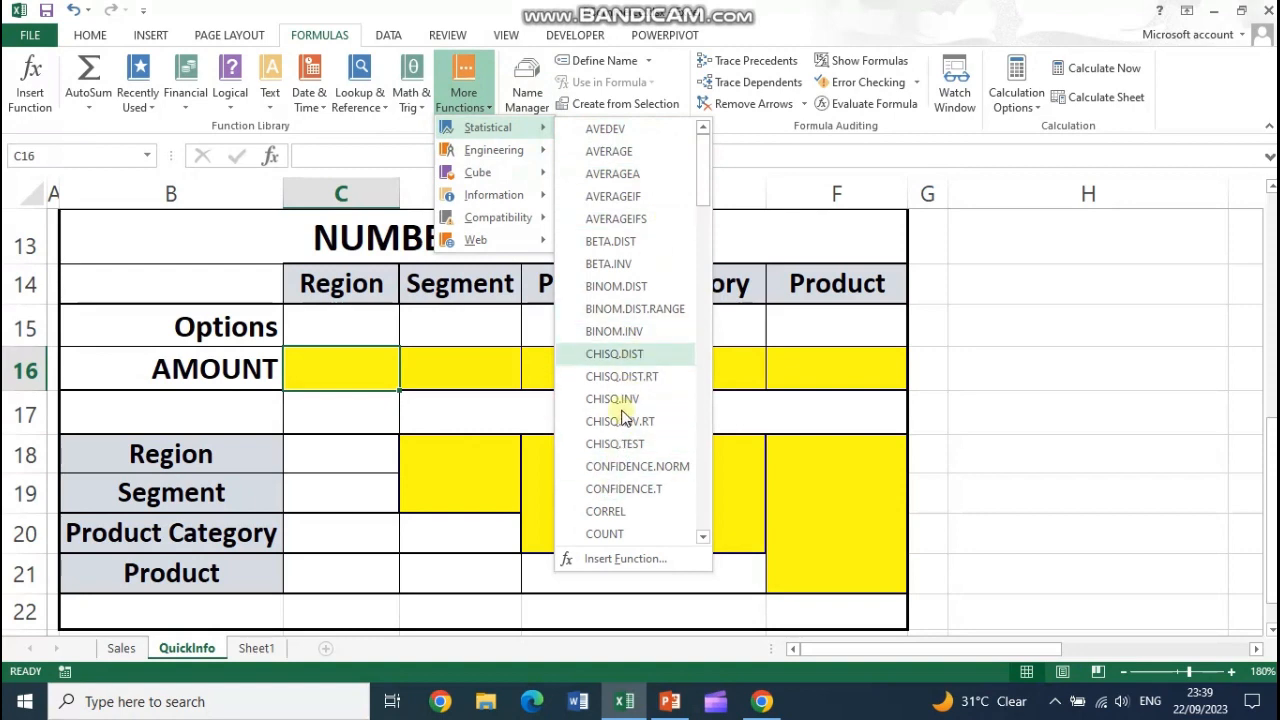
{"action": "scroll", "coordinate": [623, 480], "scroll_direction": "down", "scroll_amount": 1}
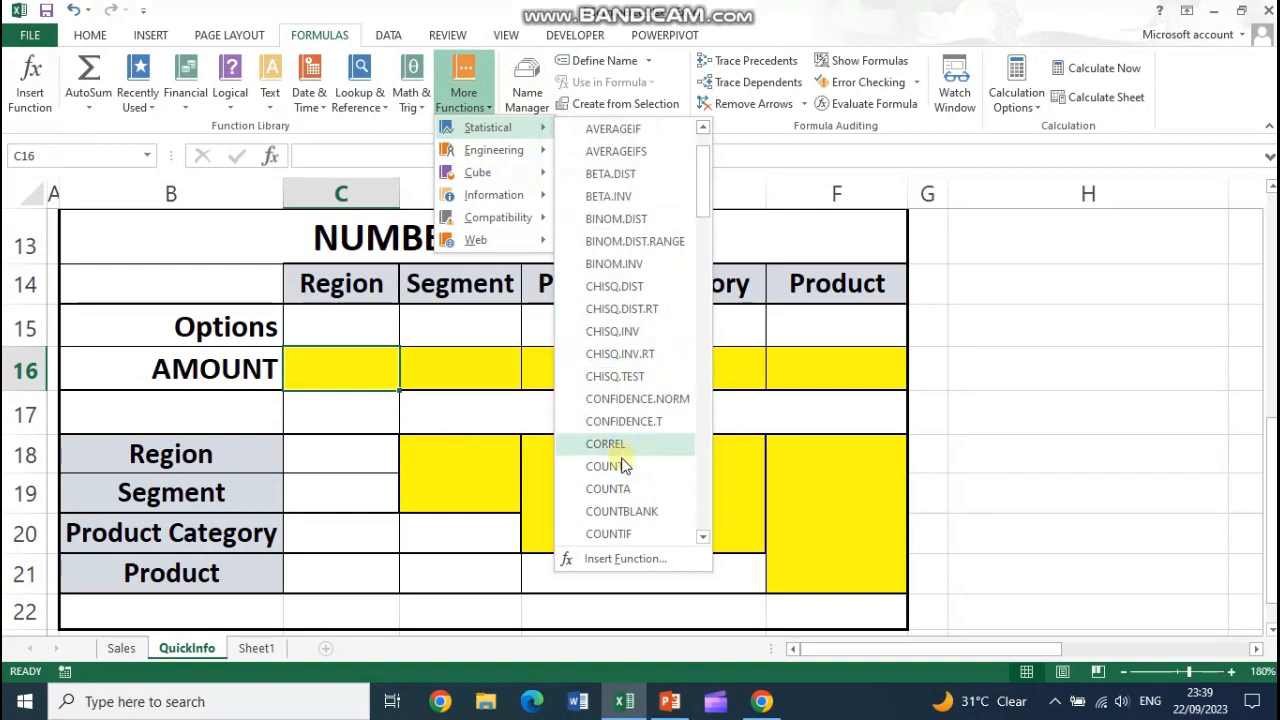
{"action": "left_click", "coordinate": [628, 533]}
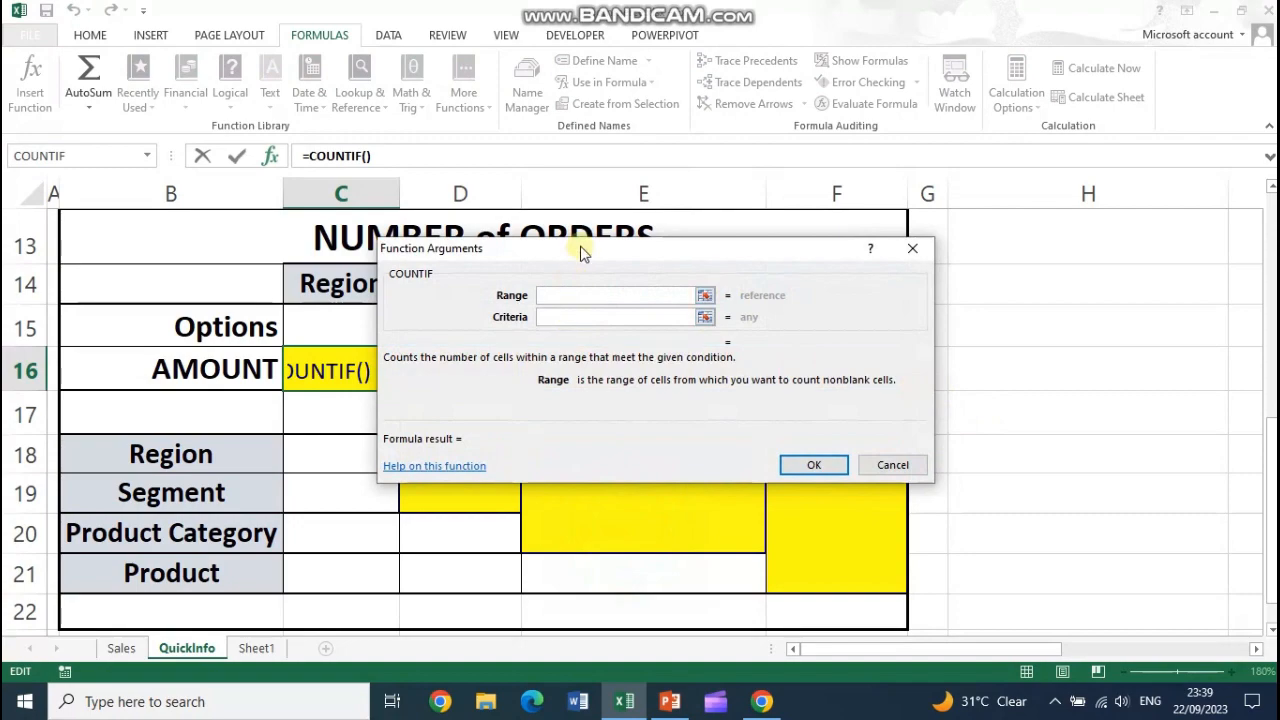
{"action": "left_click", "coordinate": [121, 648]}
{"action": "left_click", "coordinate": [1108, 184]}
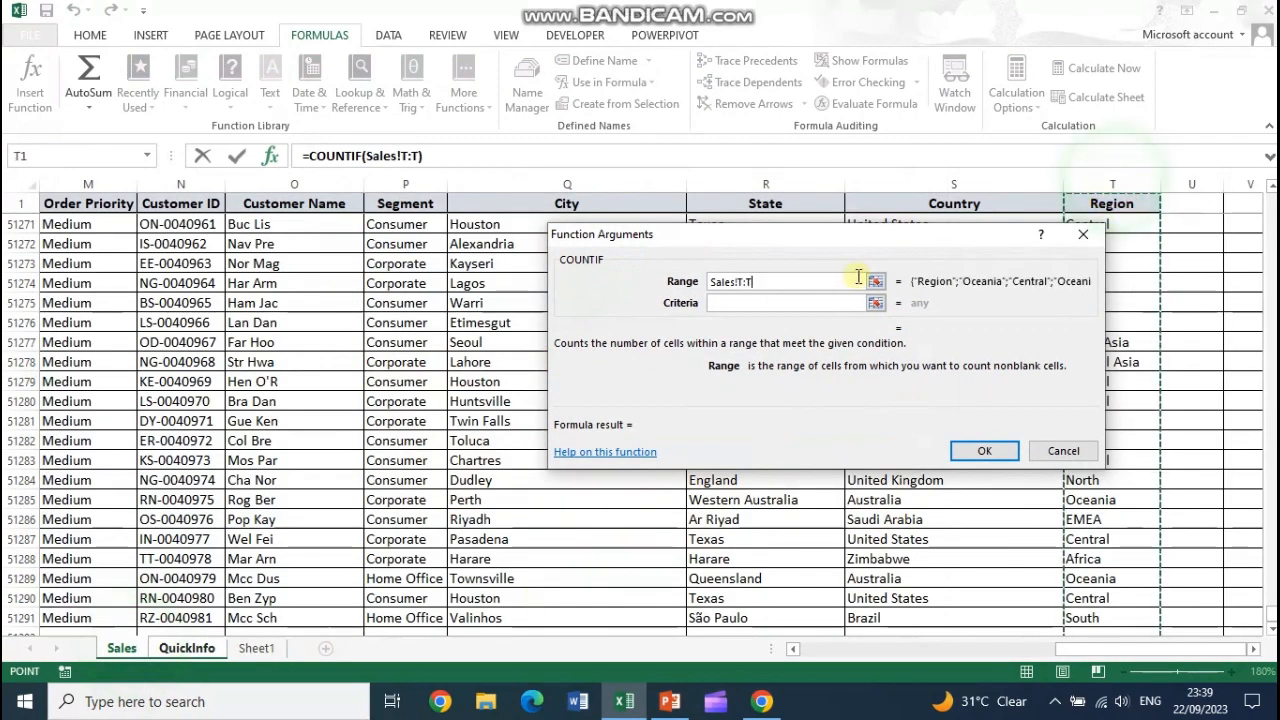
{"action": "left_click", "coordinate": [765, 302]}
{"action": "left_click", "coordinate": [330, 329]}
{"action": "key", "text": "Return"}
- Enter EMEA as the Region option in C15 and check the COUNTIF formula in C16
{"action": "left_click", "coordinate": [336, 324]}
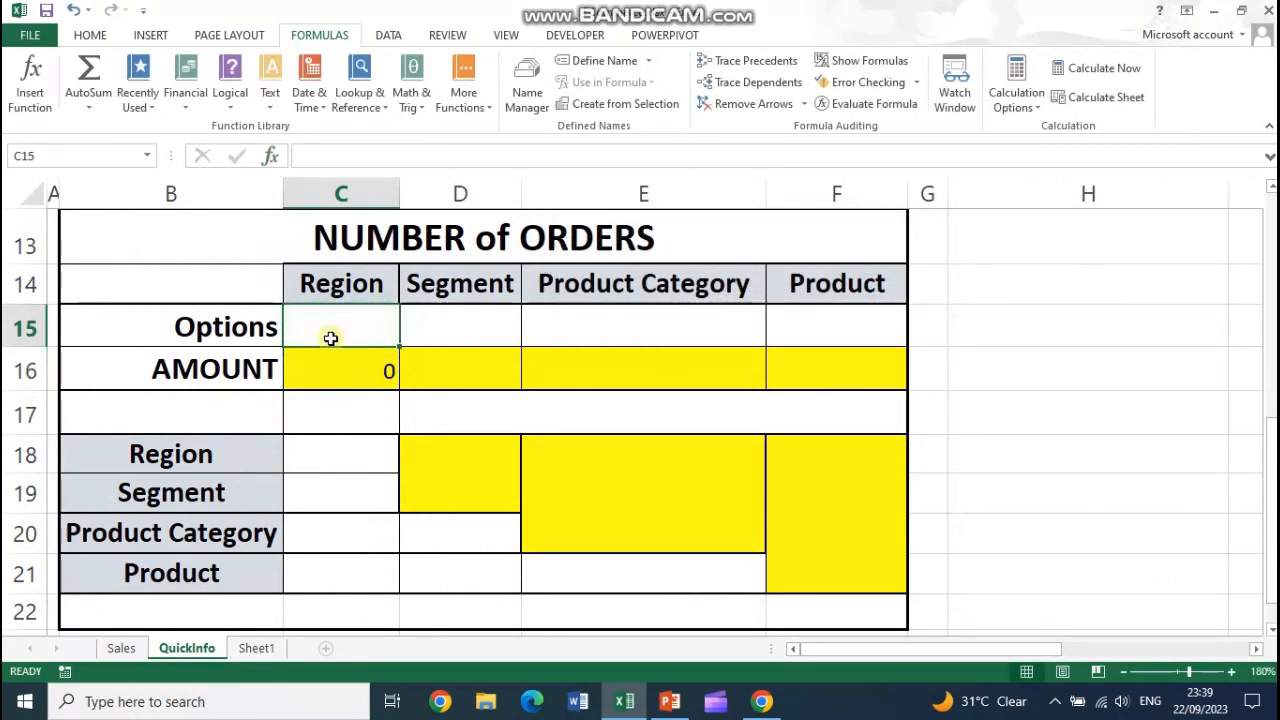
{"action": "type", "text": "EMEA"}
{"action": "key", "text": "Up"}
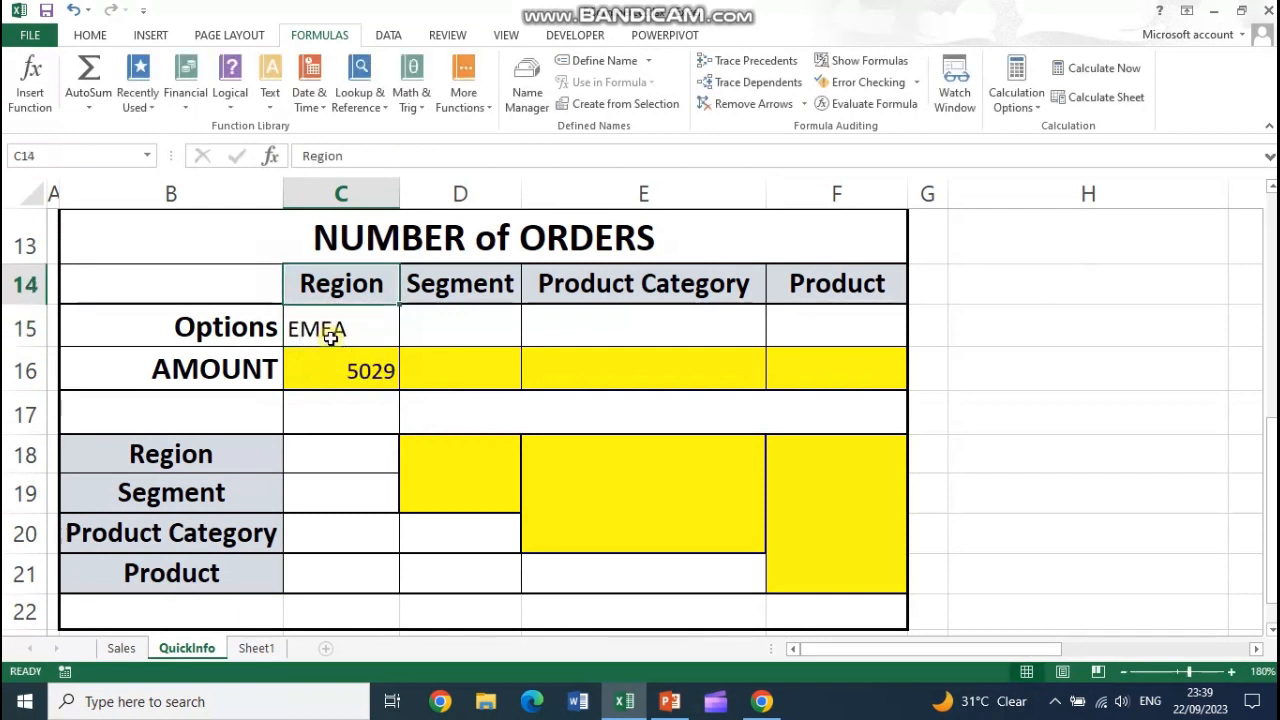
{"action": "left_click", "coordinate": [267, 359]}
{"action": "left_click", "coordinate": [351, 357]}
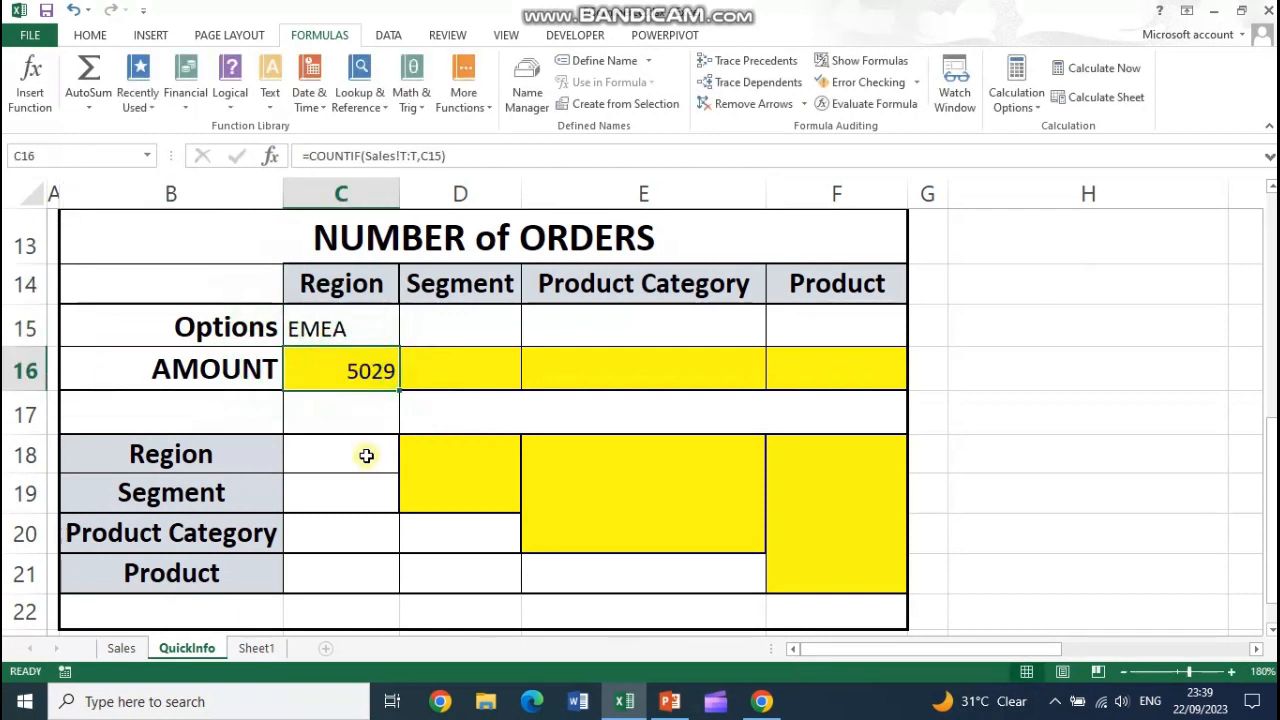
{"action": "left_click", "coordinate": [348, 327]}
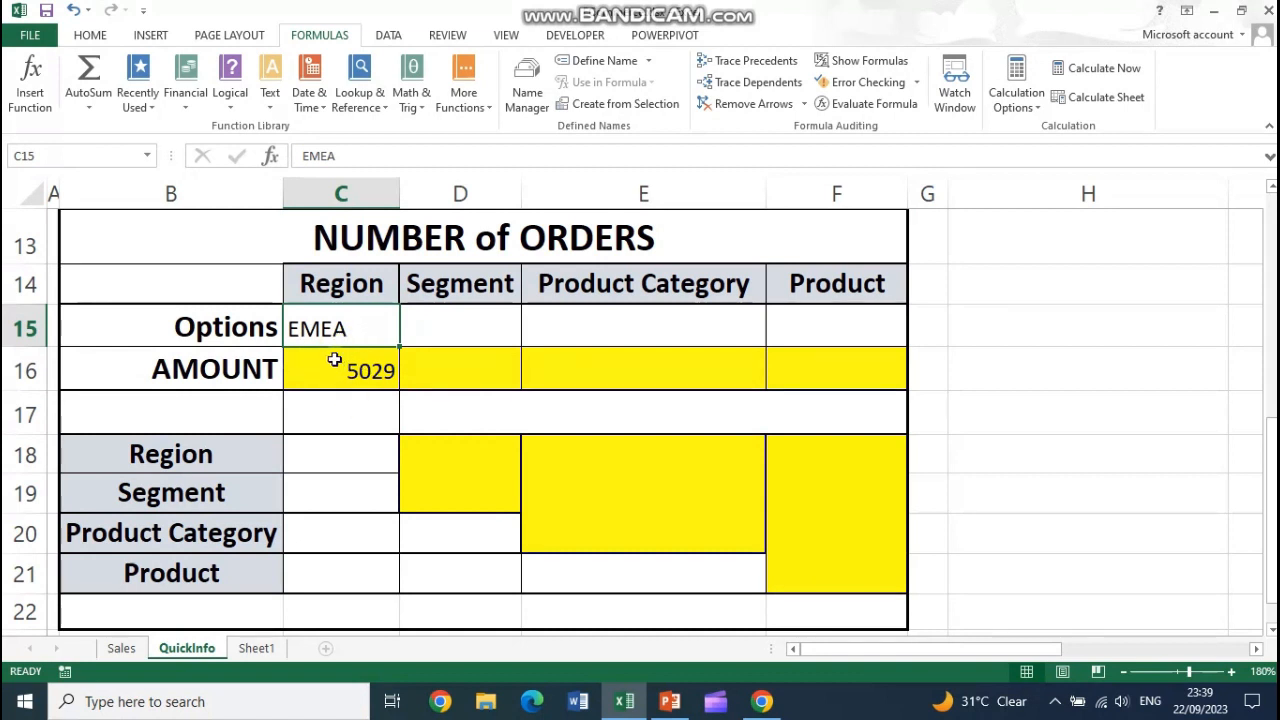
- Examine the Region and Segment labels, their criteria cells C18:C19 and the result cell D18 in the NUMBER of ORDERS table
{"action": "mouse_move", "coordinate": [337, 458]}
{"action": "left_mouse_down"}
{"action": "mouse_move", "coordinate": [338, 498]}
{"action": "mouse_move", "coordinate": [338, 478]}
{"action": "left_mouse_up"}
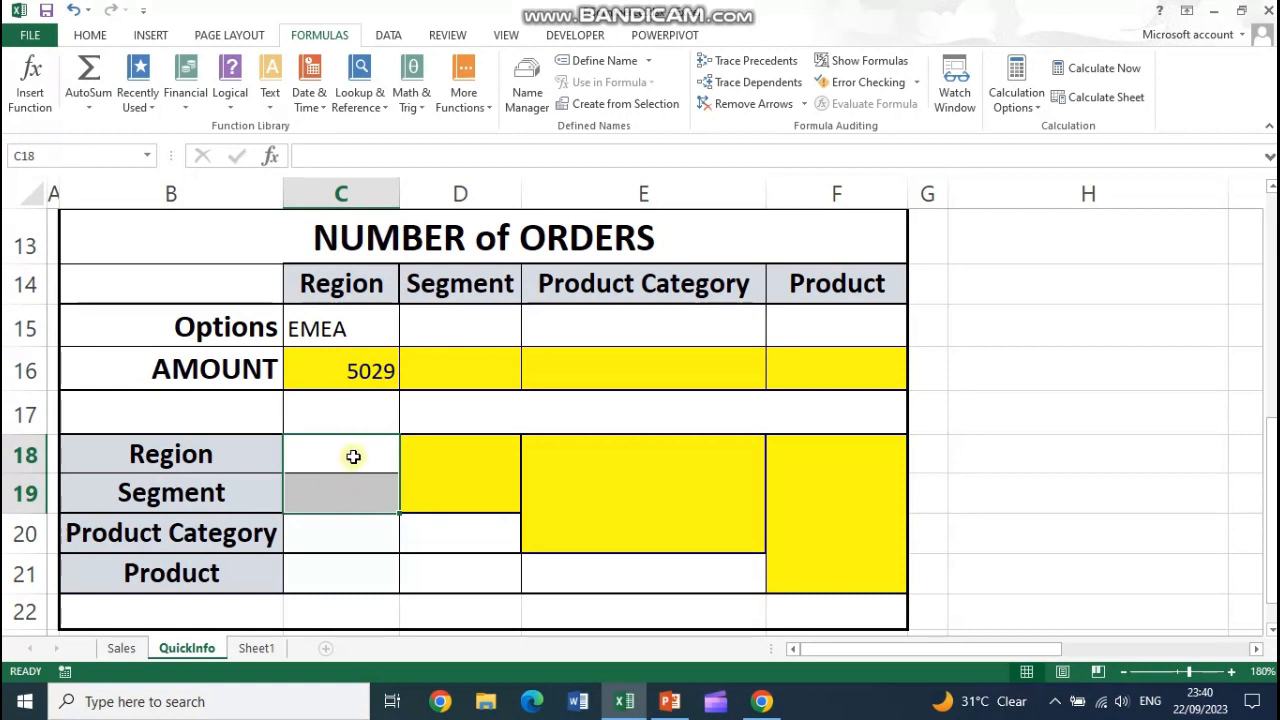
{"action": "left_click", "coordinate": [457, 452]}
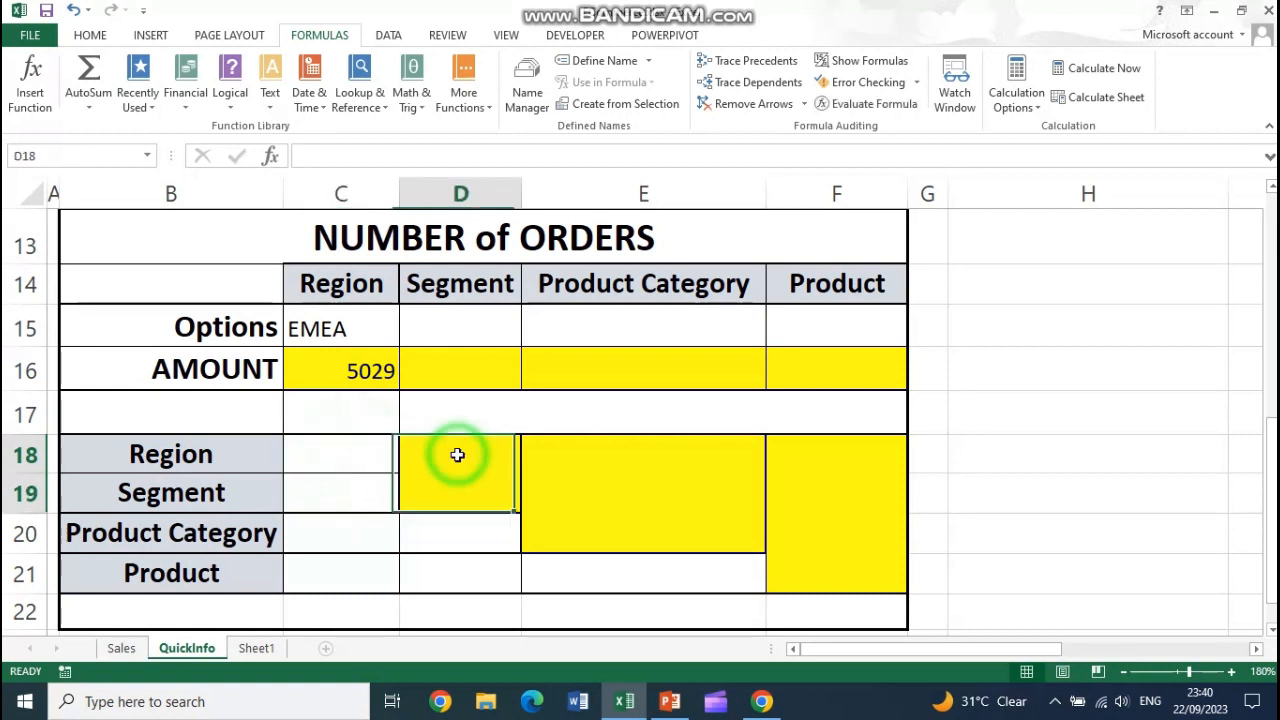
{"action": "left_click_drag", "start_coordinate": [229, 452], "coordinate": [229, 491]}
{"action": "left_click", "coordinate": [231, 457]}
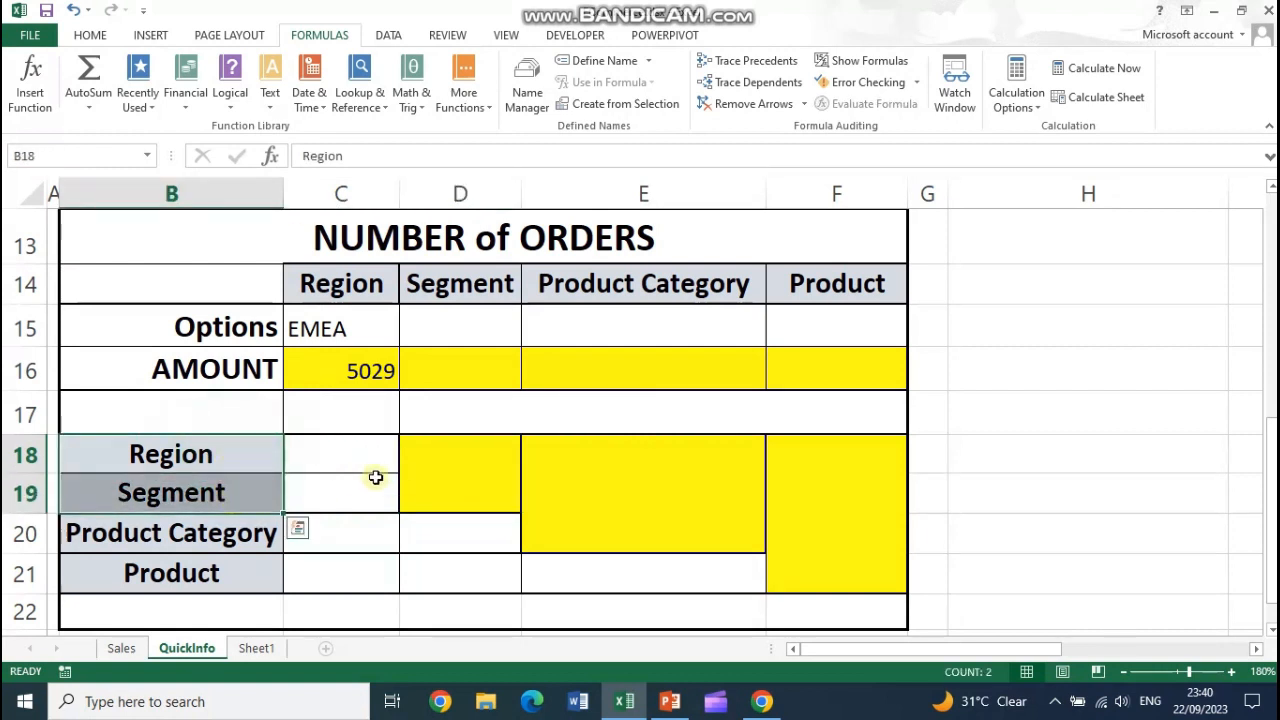
{"action": "left_click", "coordinate": [442, 464]}
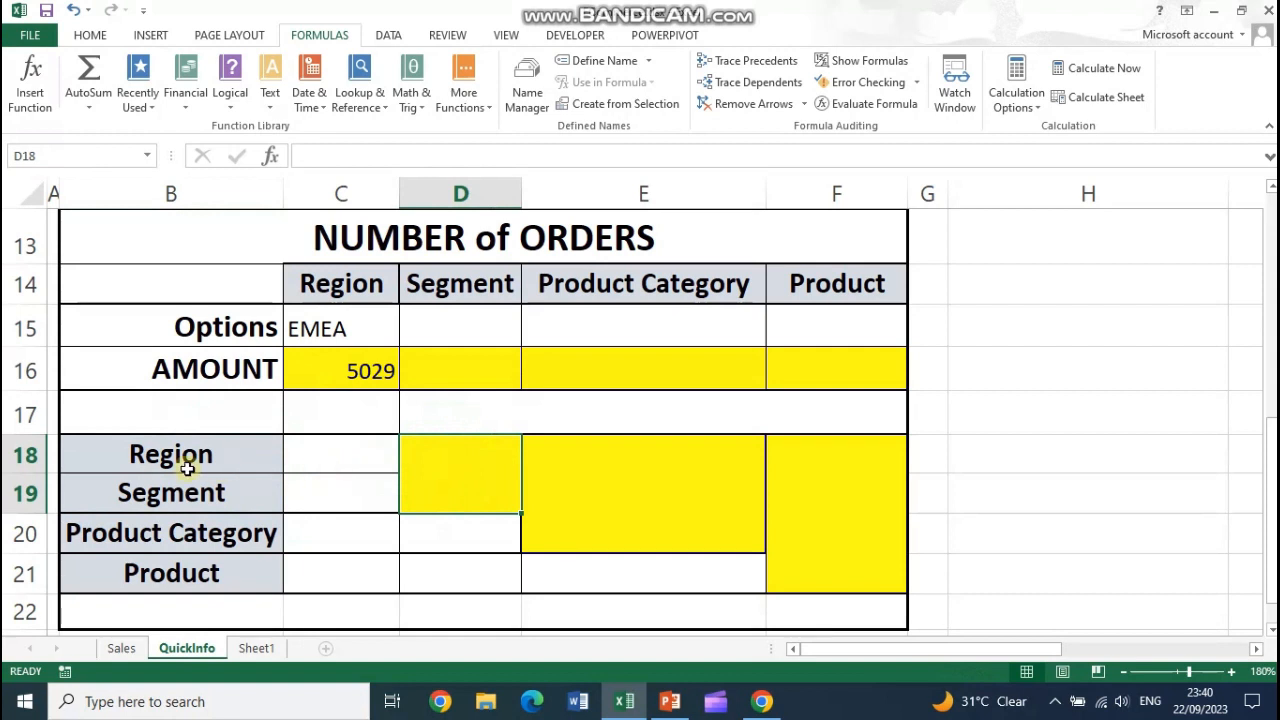
{"action": "left_click", "coordinate": [237, 452]}
{"action": "left_click", "coordinate": [237, 489]}
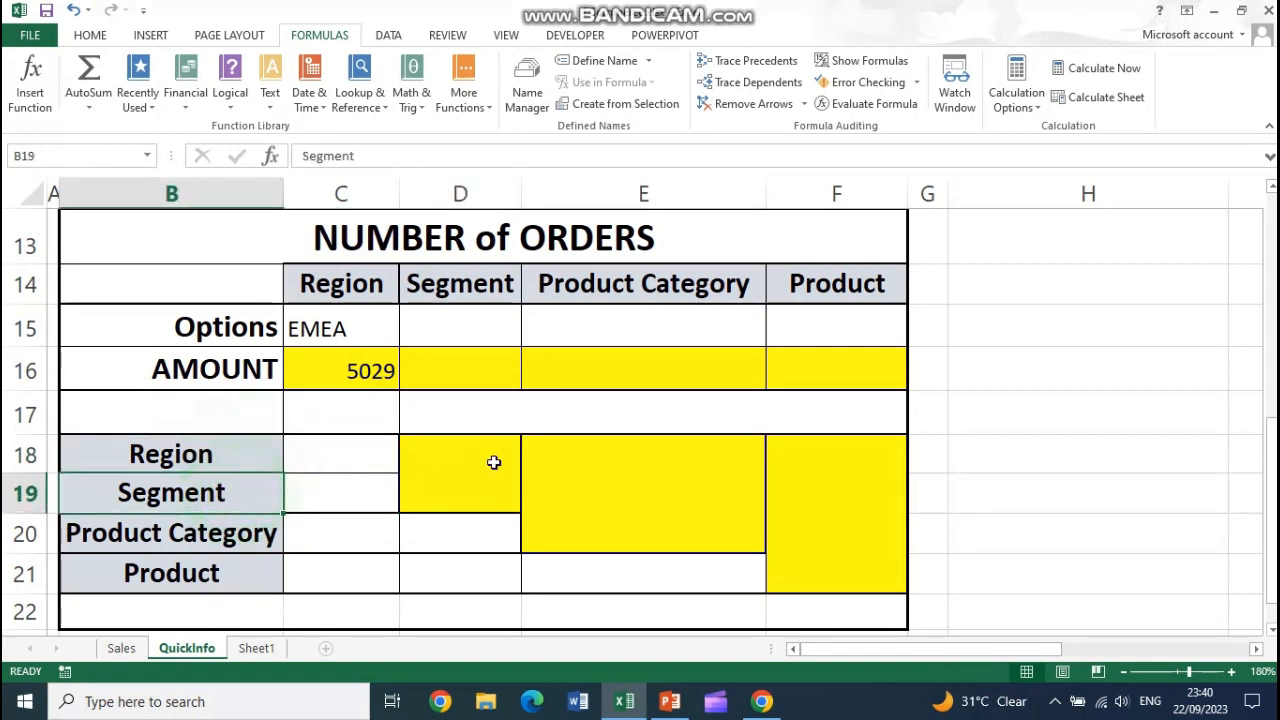
- Insert a COUNTIFS function in the merged result cell D18 of the NUMBER of ORDERS table
{"action": "left_click", "coordinate": [489, 460]}
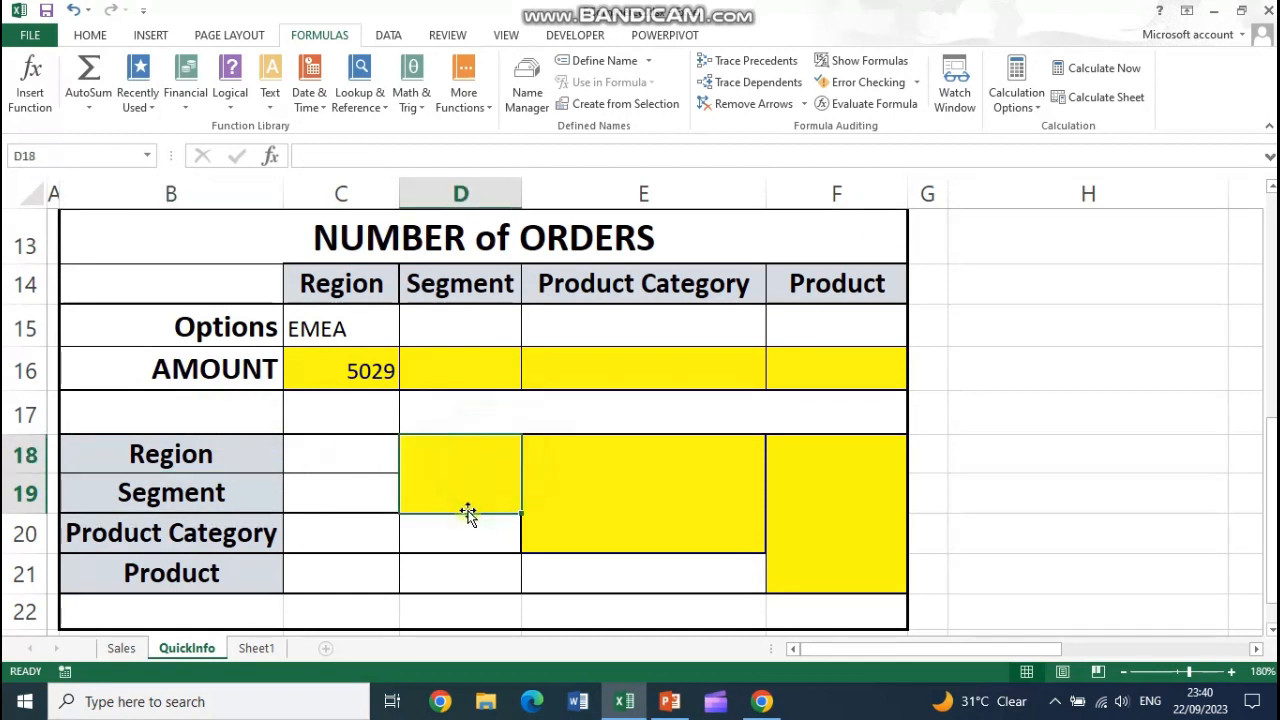
{"action": "left_click", "coordinate": [478, 115]}
{"action": "mouse_move", "coordinate": [490, 128]}
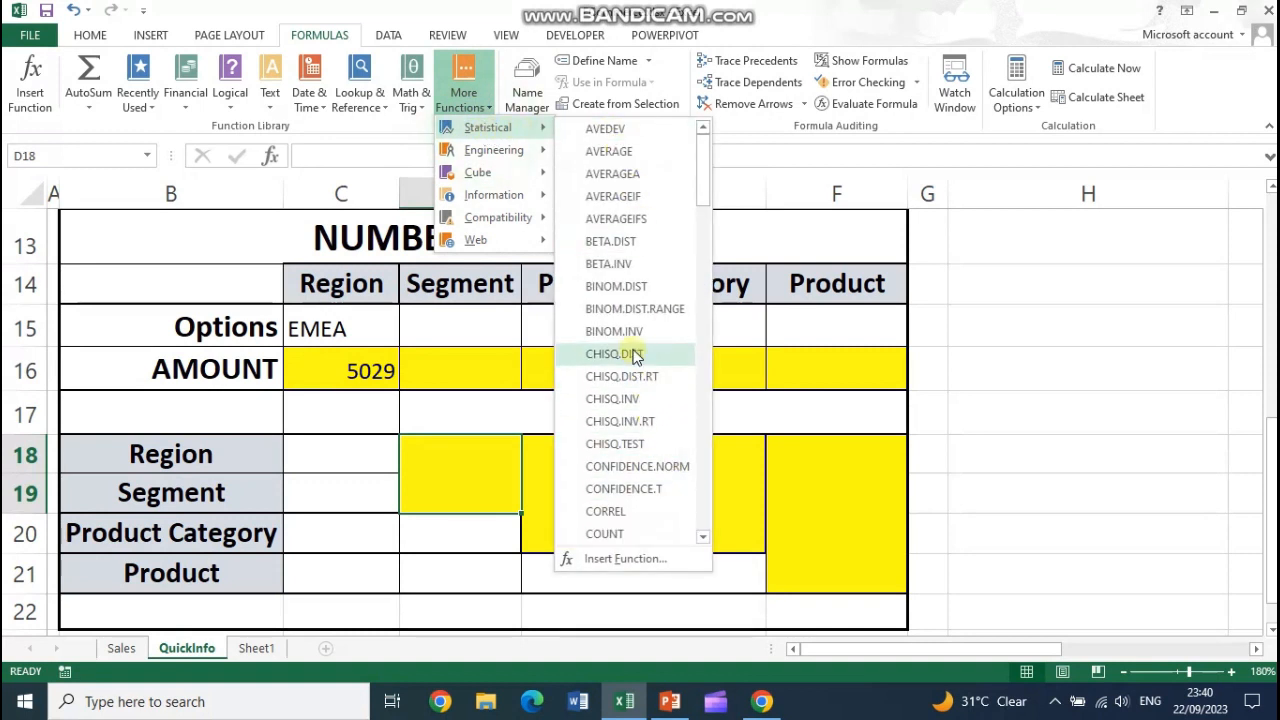
{"action": "scroll", "coordinate": [635, 360], "scroll_direction": "down", "scroll_amount": 1}
{"action": "scroll", "coordinate": [638, 468], "scroll_direction": "down", "scroll_amount": 2}
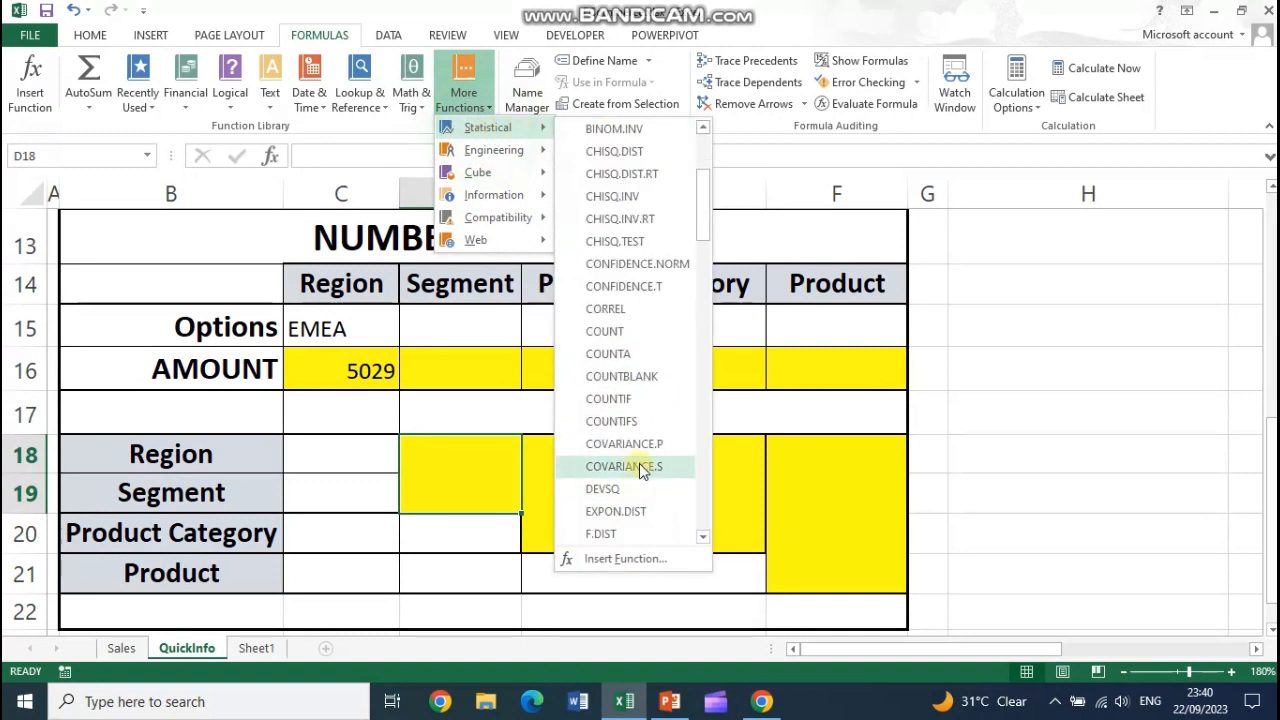
{"action": "left_click", "coordinate": [640, 417]}
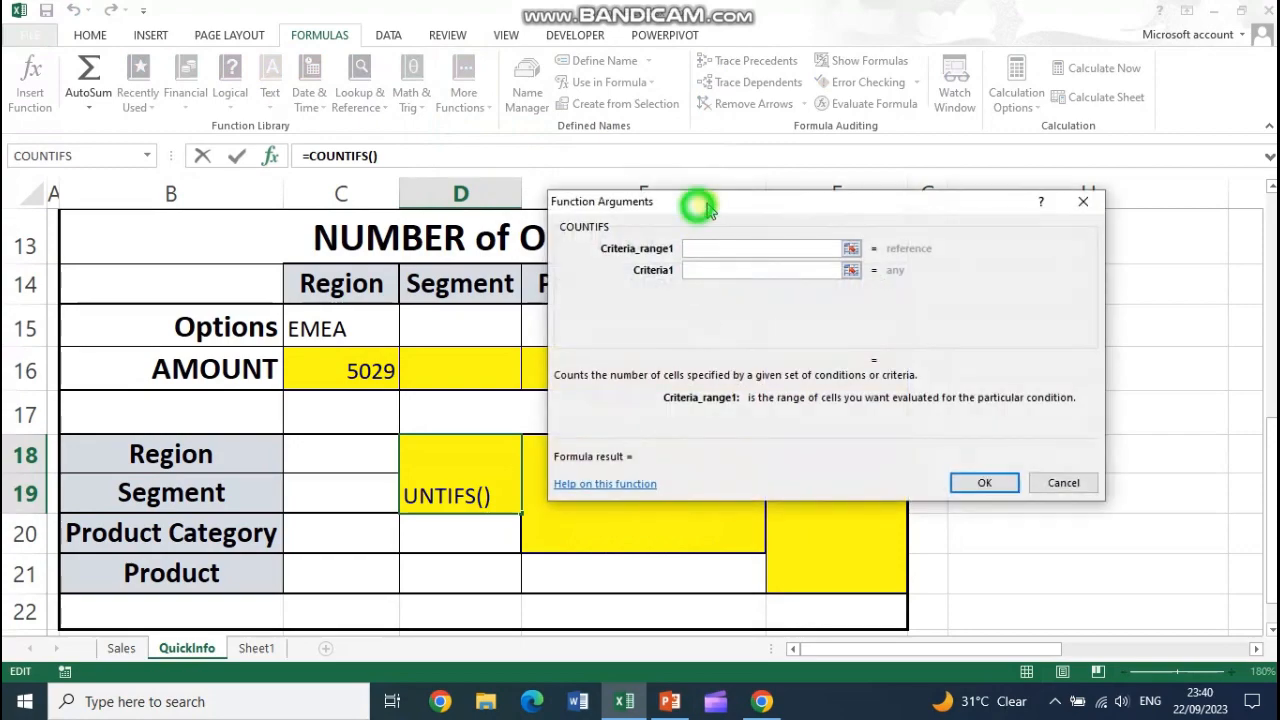
- Set the first COUNTIFS condition to the Sales sheet's Region column T:T with QuickInfo cell C18 as criterion
{"action": "left_click_drag", "start_coordinate": [698, 207], "coordinate": [725, 200]}
{"action": "left_click", "coordinate": [266, 650]}
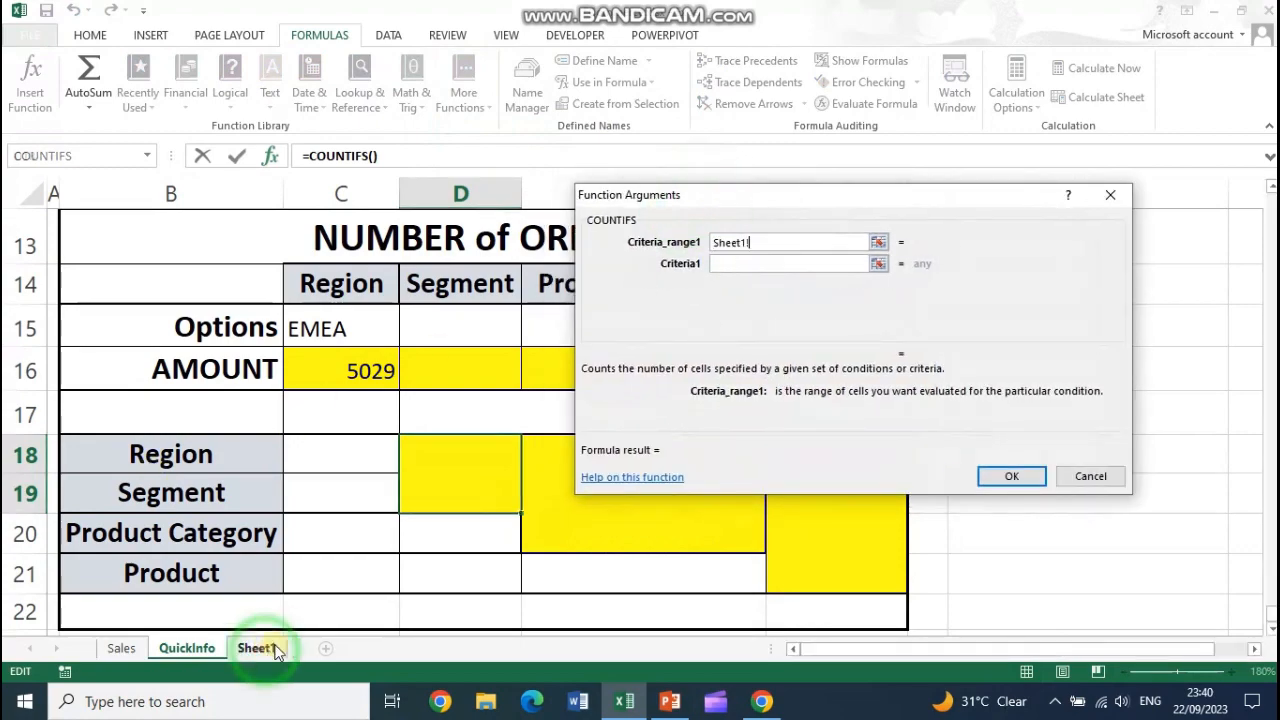
{"action": "left_click", "coordinate": [121, 648]}
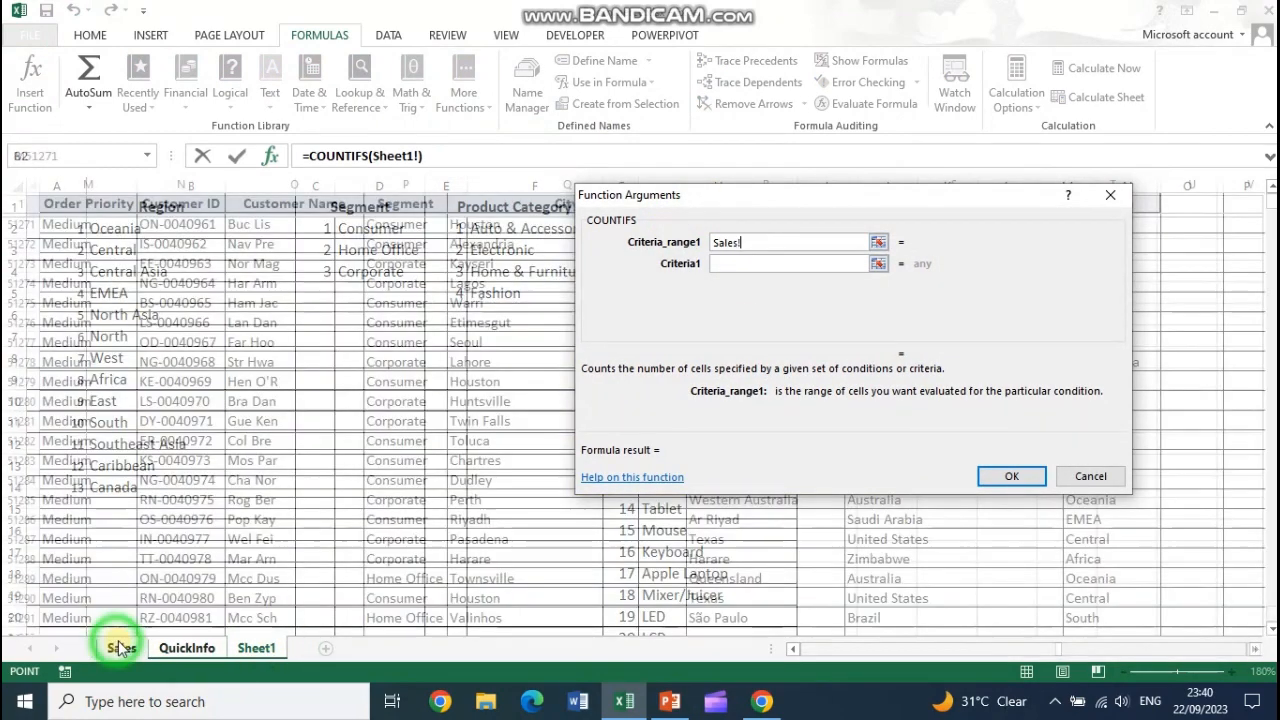
{"action": "left_click_drag", "start_coordinate": [810, 201], "coordinate": [639, 252]}
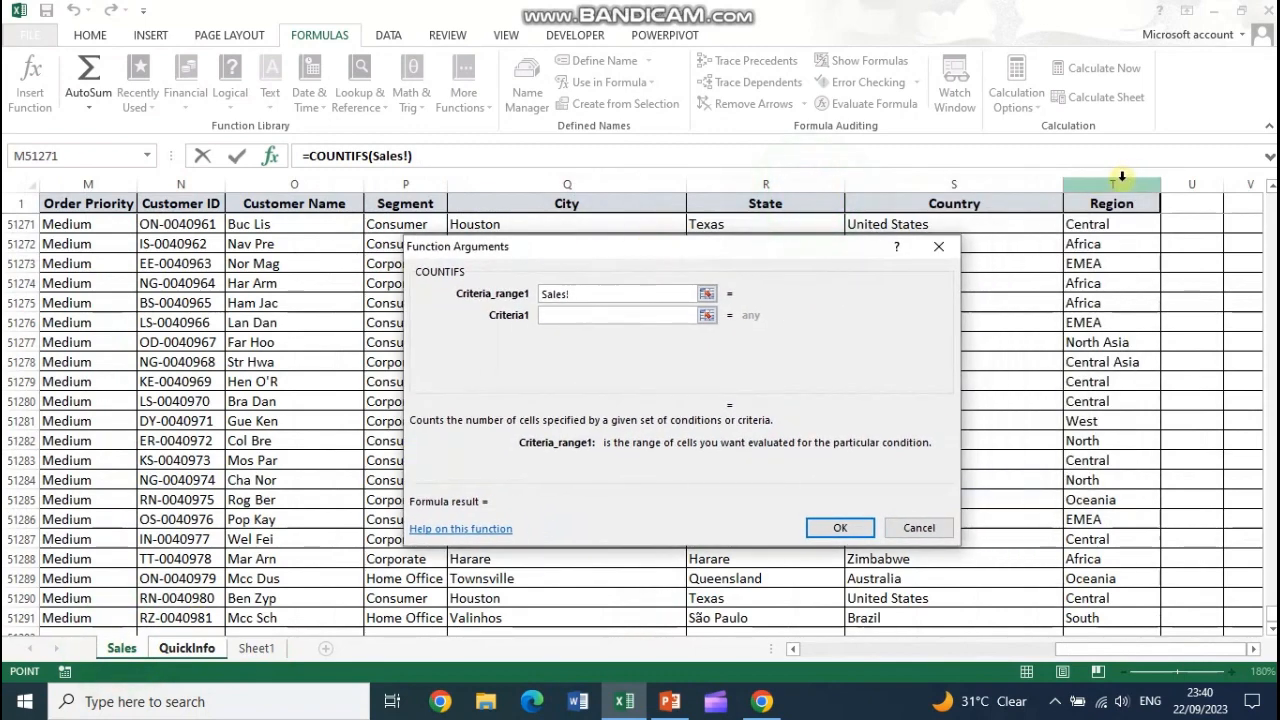
{"action": "left_click", "coordinate": [1112, 184]}
{"action": "left_click", "coordinate": [639, 317]}
{"action": "left_click", "coordinate": [186, 648]}
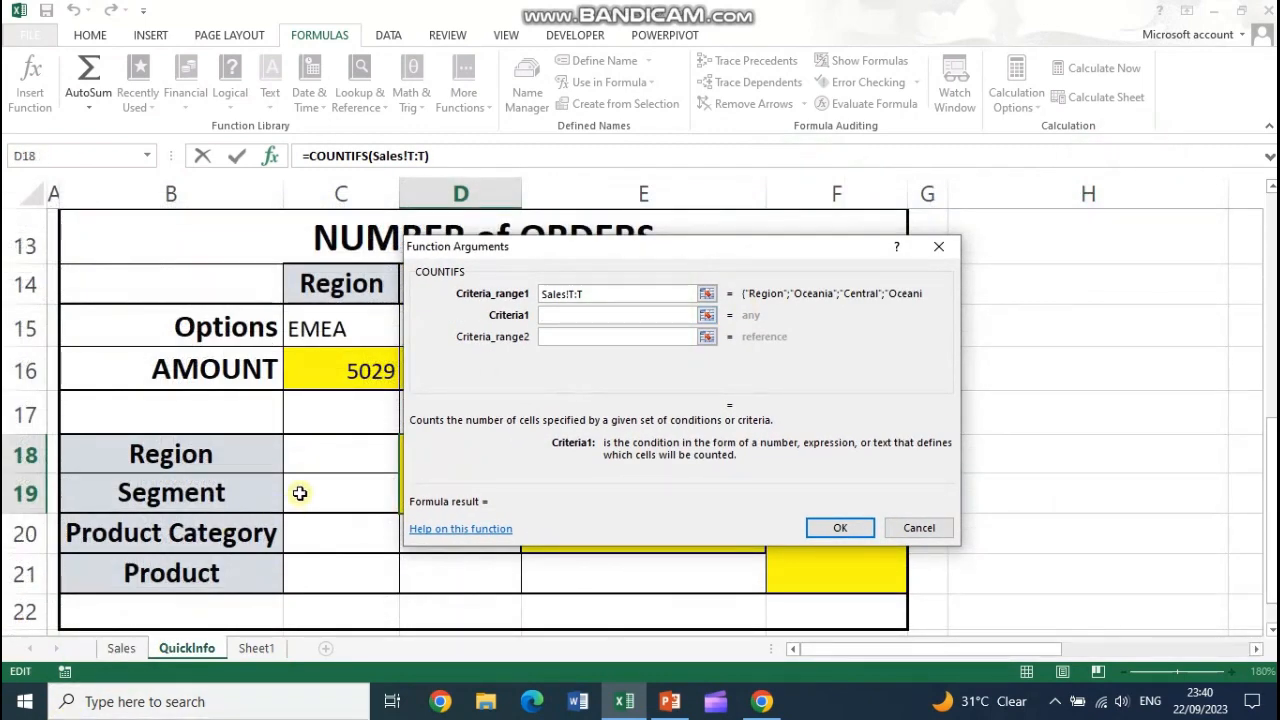
{"action": "left_click", "coordinate": [320, 456]}
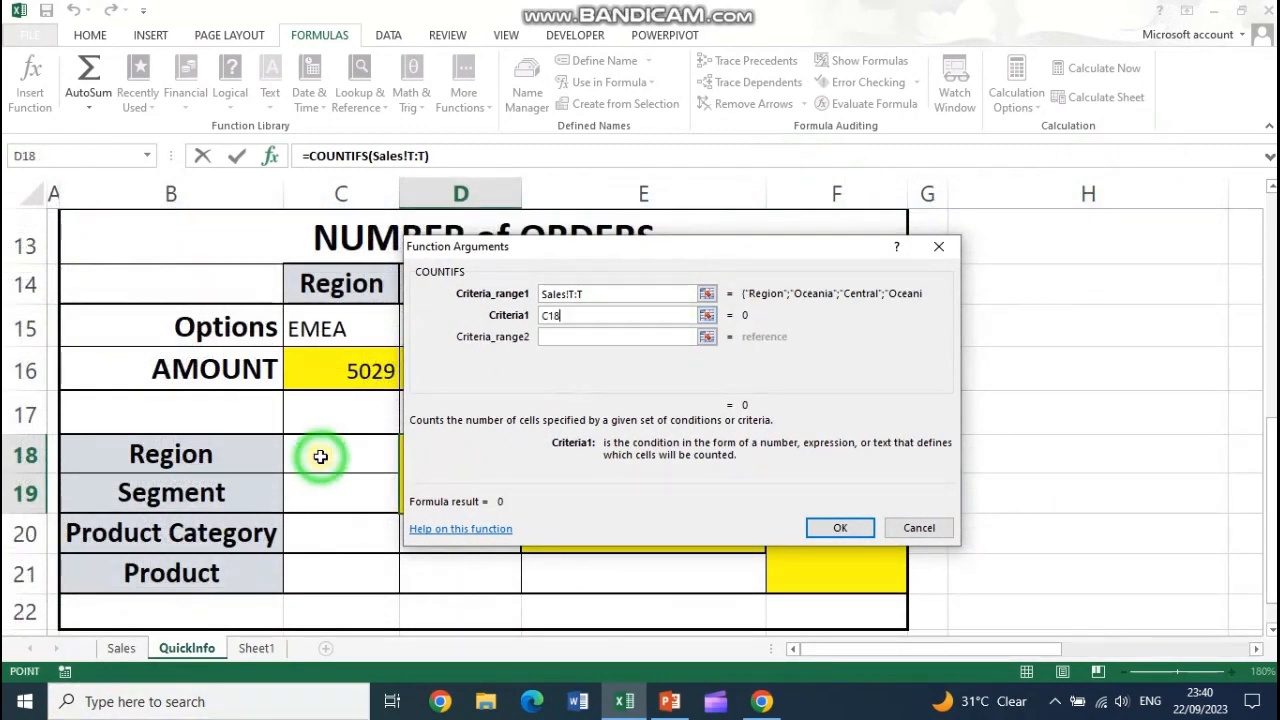
- Add the Sales sheet's Segment column P:P with cell C19 as the second COUNTIFS condition and complete the formula
{"action": "left_click", "coordinate": [609, 336]}
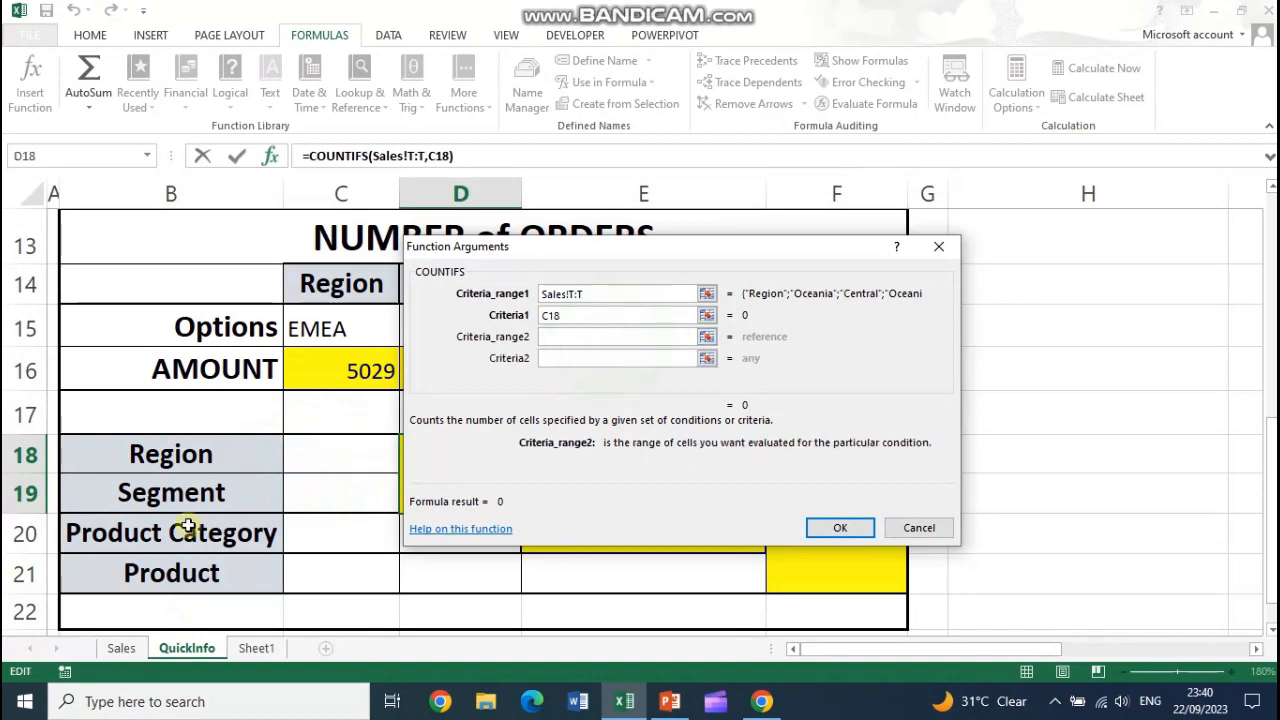
{"action": "left_click", "coordinate": [121, 648]}
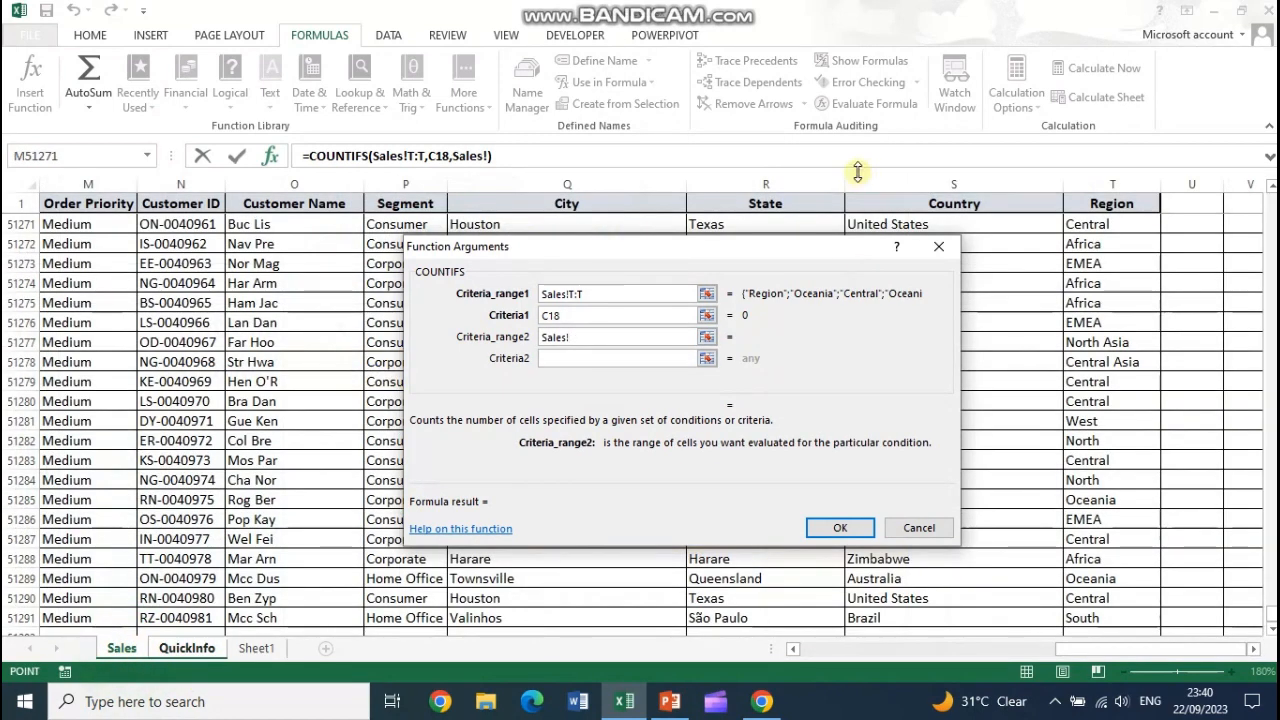
{"action": "left_click", "coordinate": [406, 184]}
{"action": "left_click", "coordinate": [651, 357]}
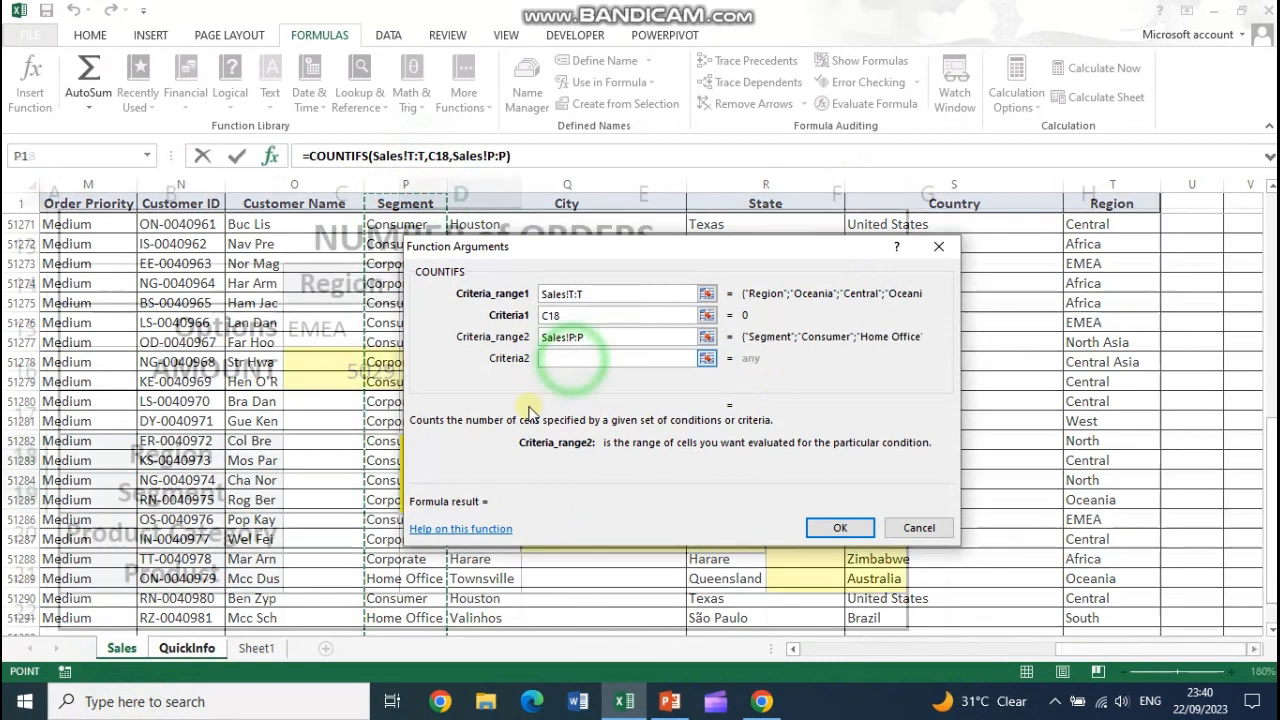
{"action": "left_click", "coordinate": [316, 498]}
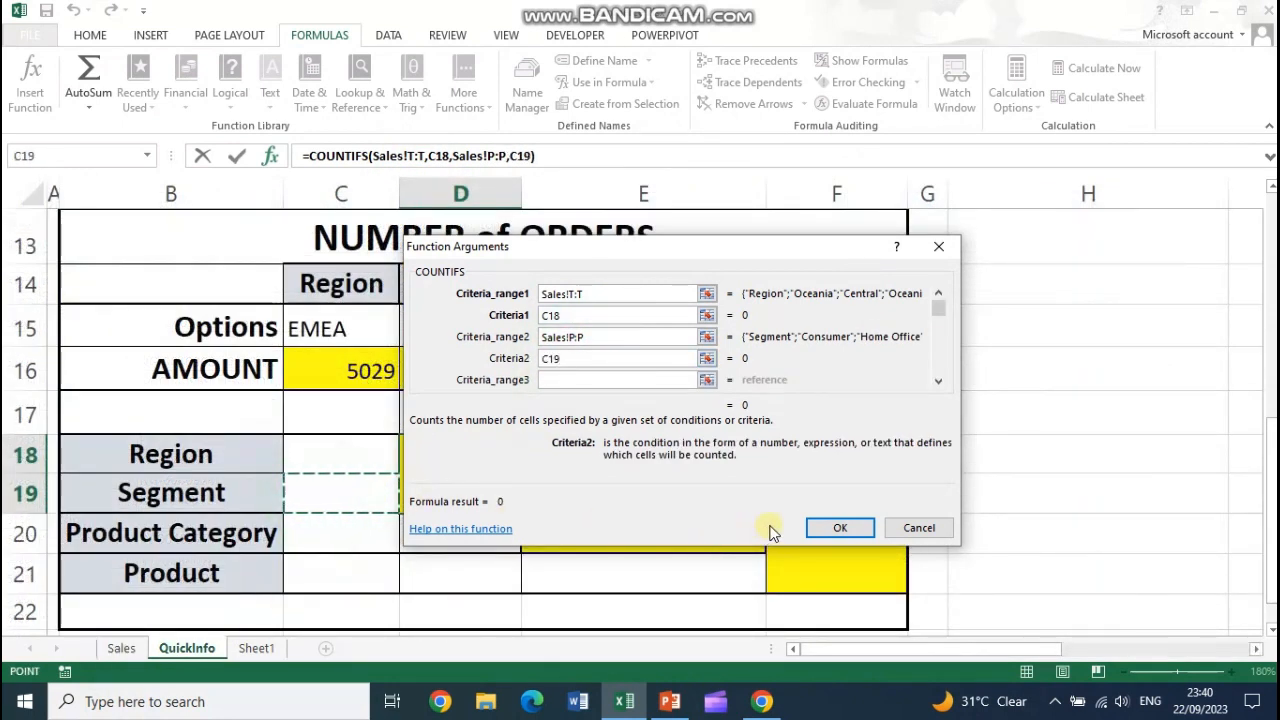
{"action": "mouse_move", "coordinate": [940, 316]}
{"action": "left_mouse_down"}
{"action": "mouse_move", "coordinate": [940, 395]}
{"action": "mouse_move", "coordinate": [938, 300]}
{"action": "left_mouse_up"}
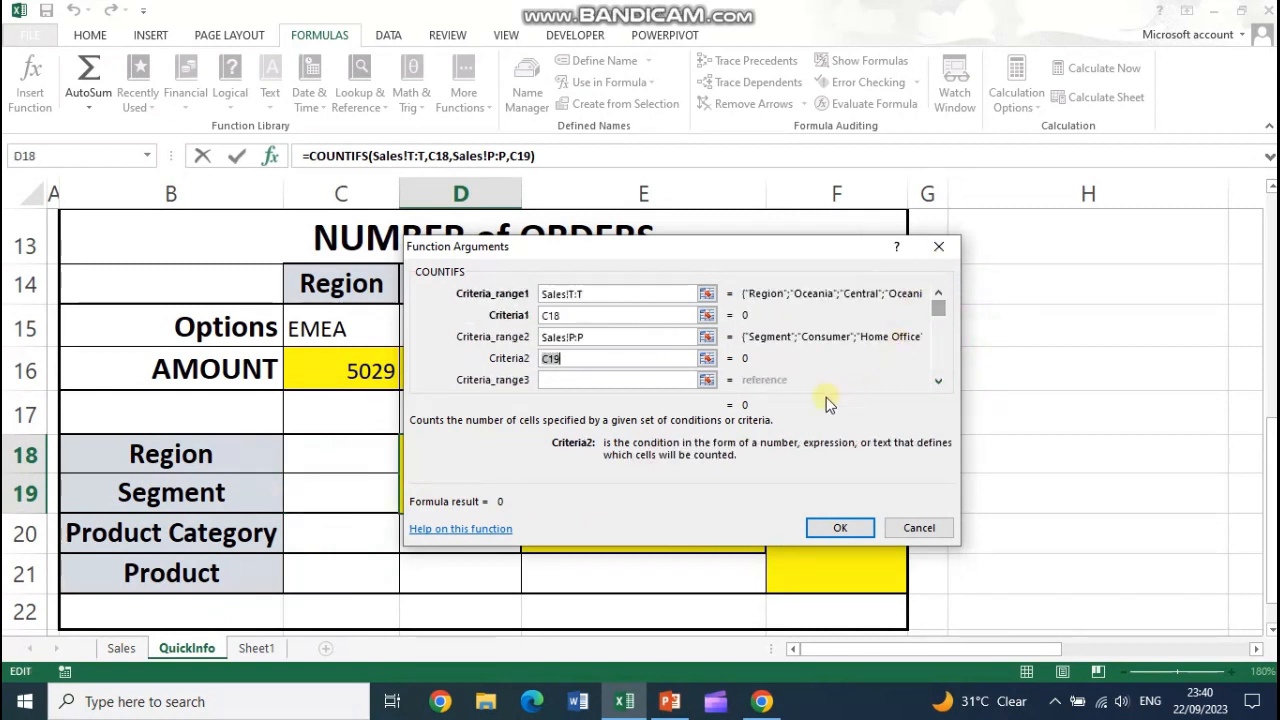
{"action": "left_click", "coordinate": [840, 528]}
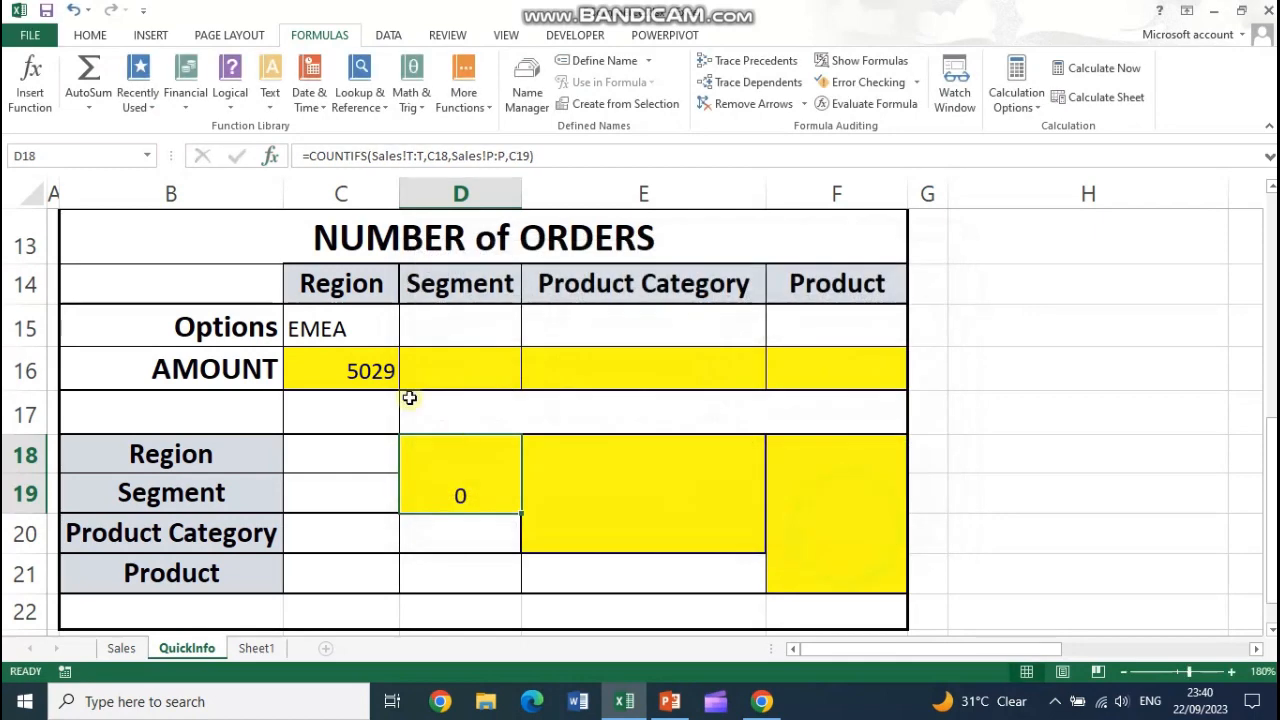
- Enter EMEA as Region in C18 and Corporate as Segment in C19, and check the COUNTIFS formula in D18
{"action": "left_click", "coordinate": [330, 460]}
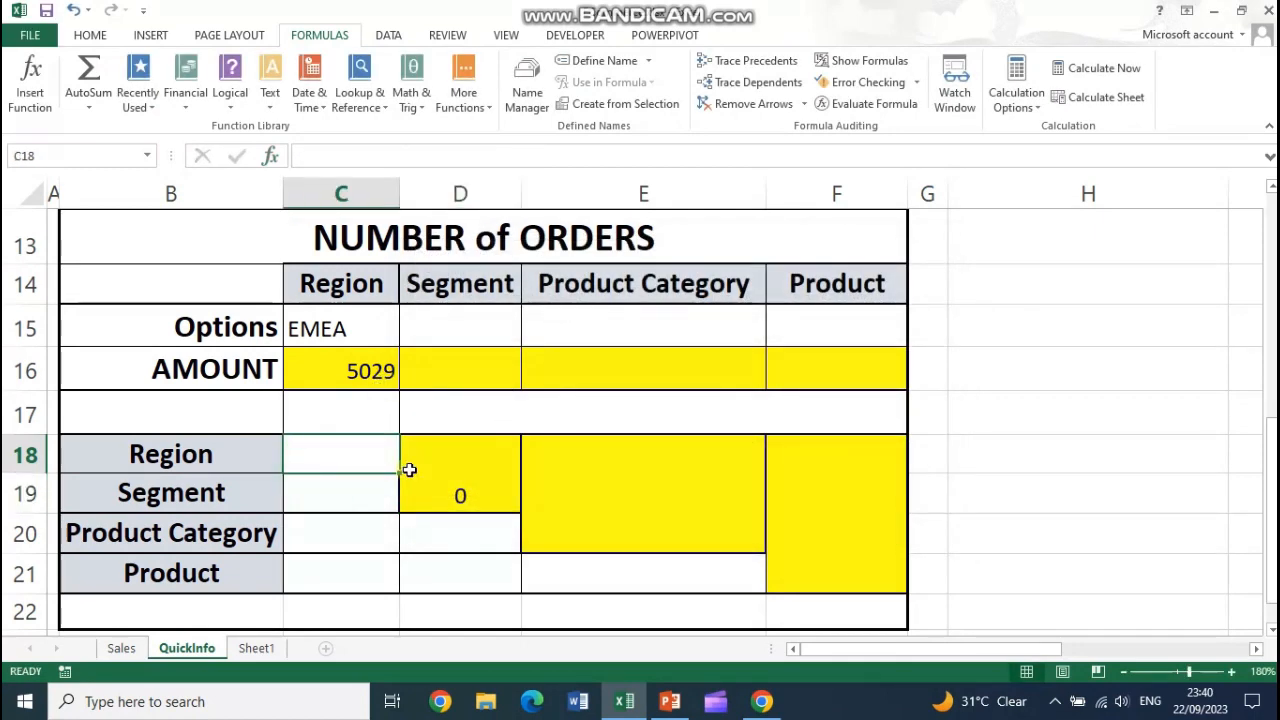
{"action": "type", "text": "EMEA"}
{"action": "key", "text": "Return"}
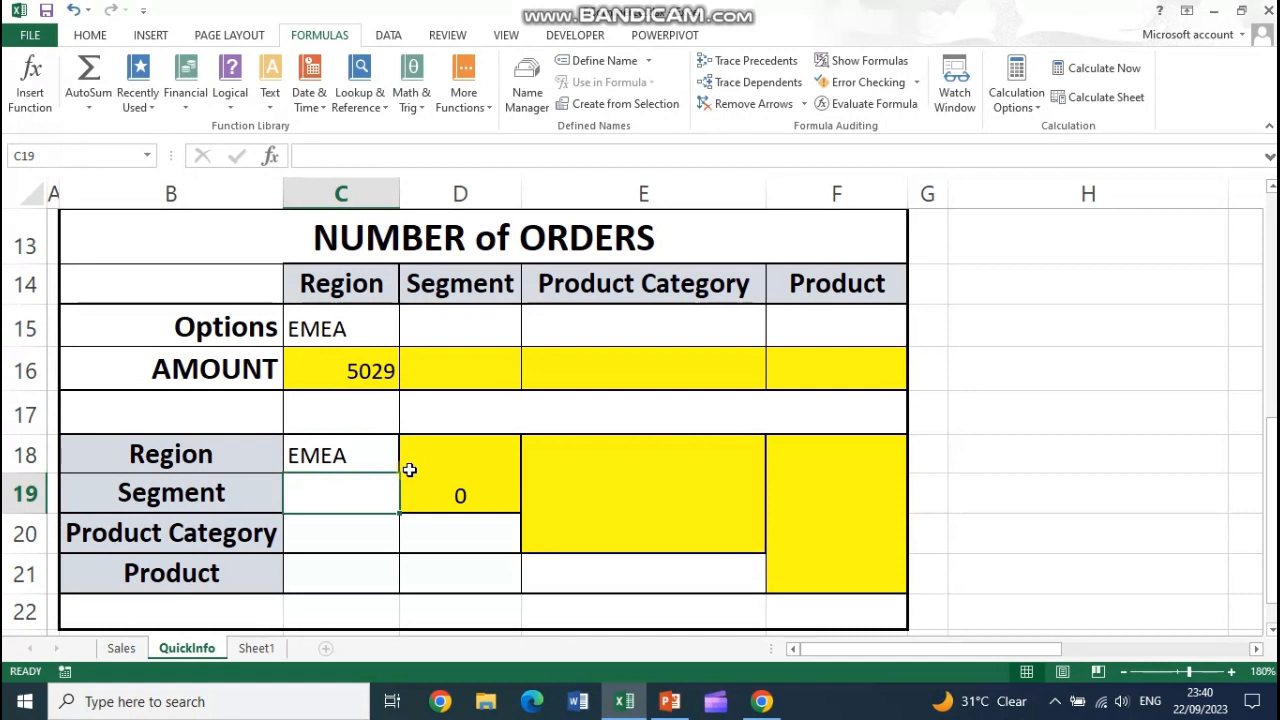
{"action": "type", "text": "Co"}
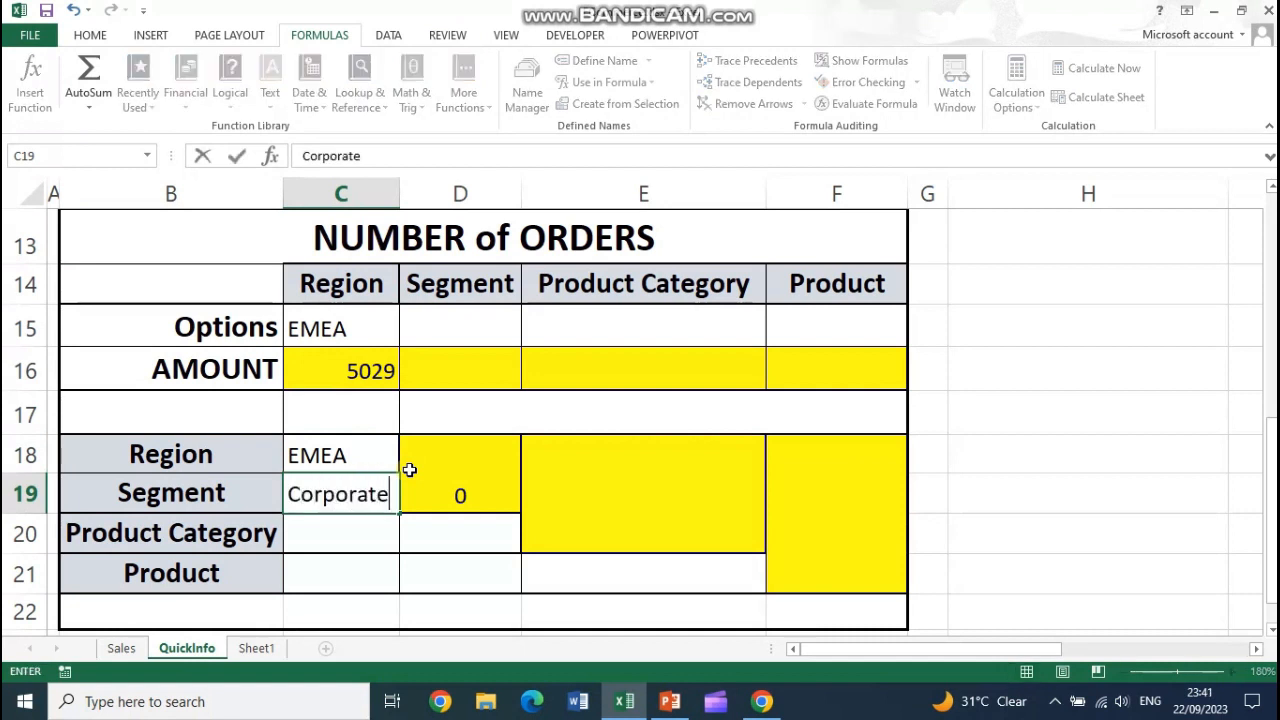
{"action": "type", "text": "rporate"}
{"action": "key", "text": "Return"}
{"action": "left_click", "coordinate": [392, 462]}
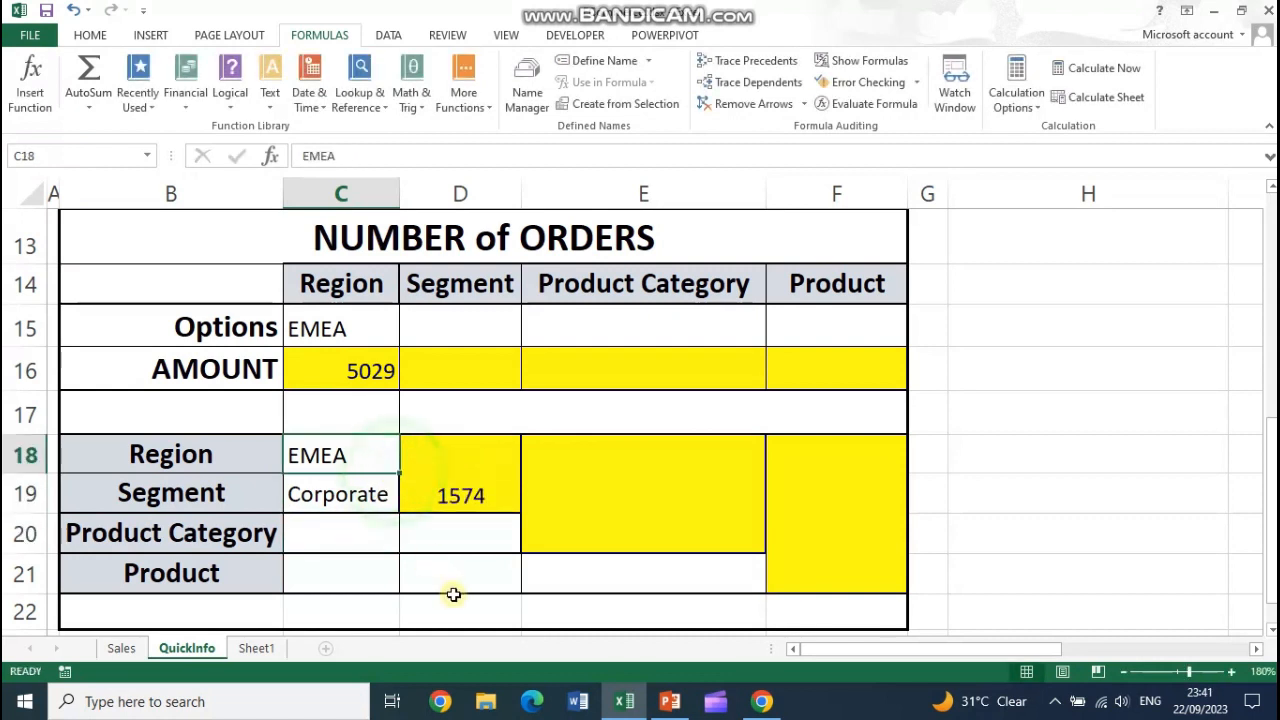
{"action": "left_click", "coordinate": [460, 482]}
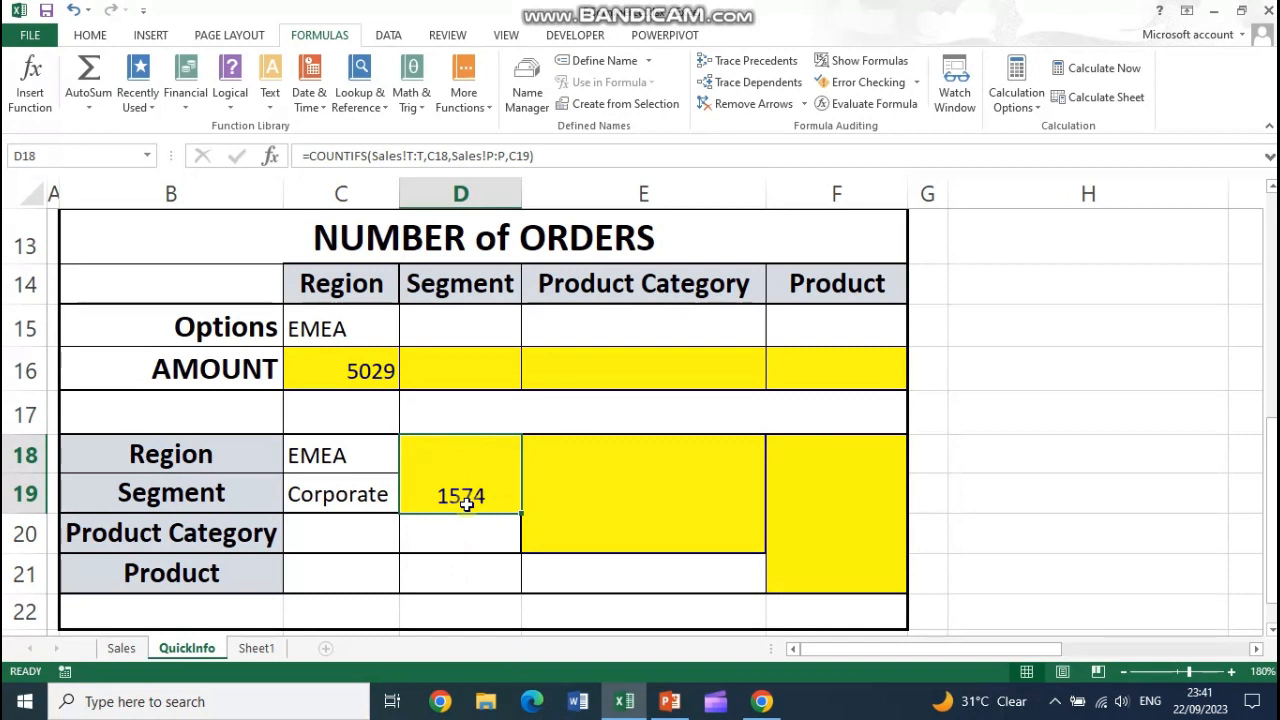
{"action": "left_click", "coordinate": [340, 460]}
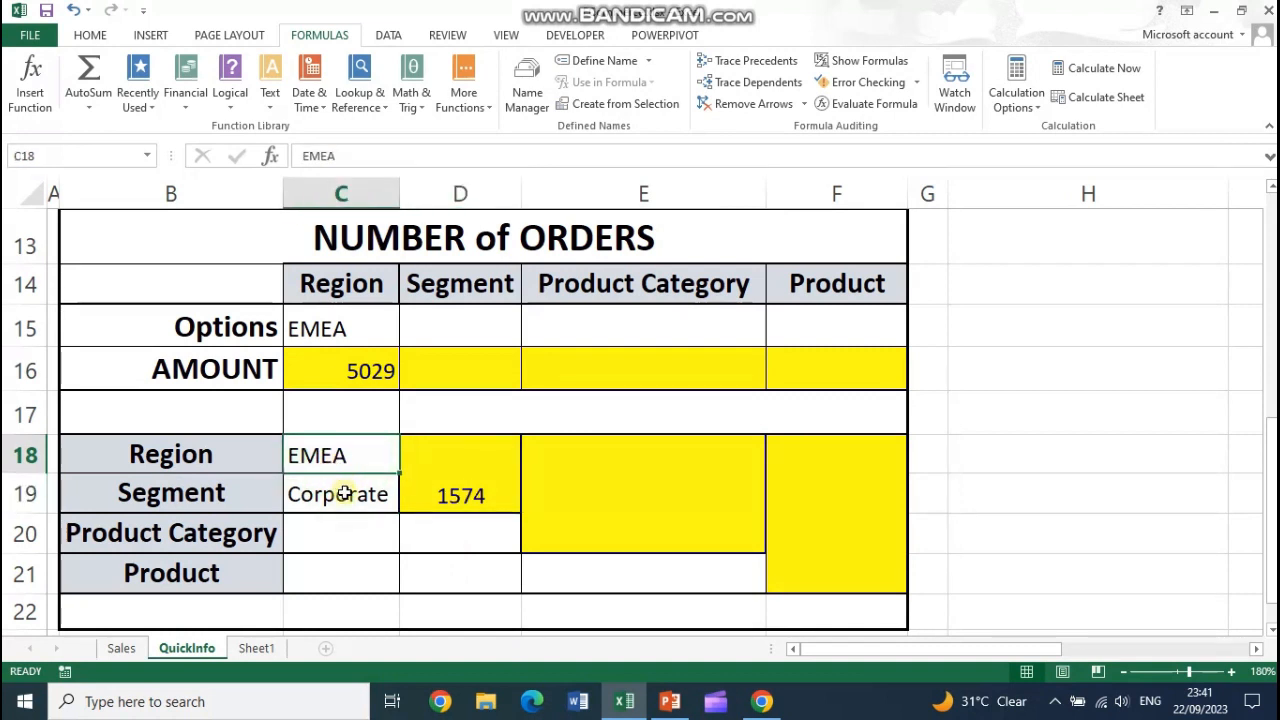
{"action": "left_click", "coordinate": [343, 493]}
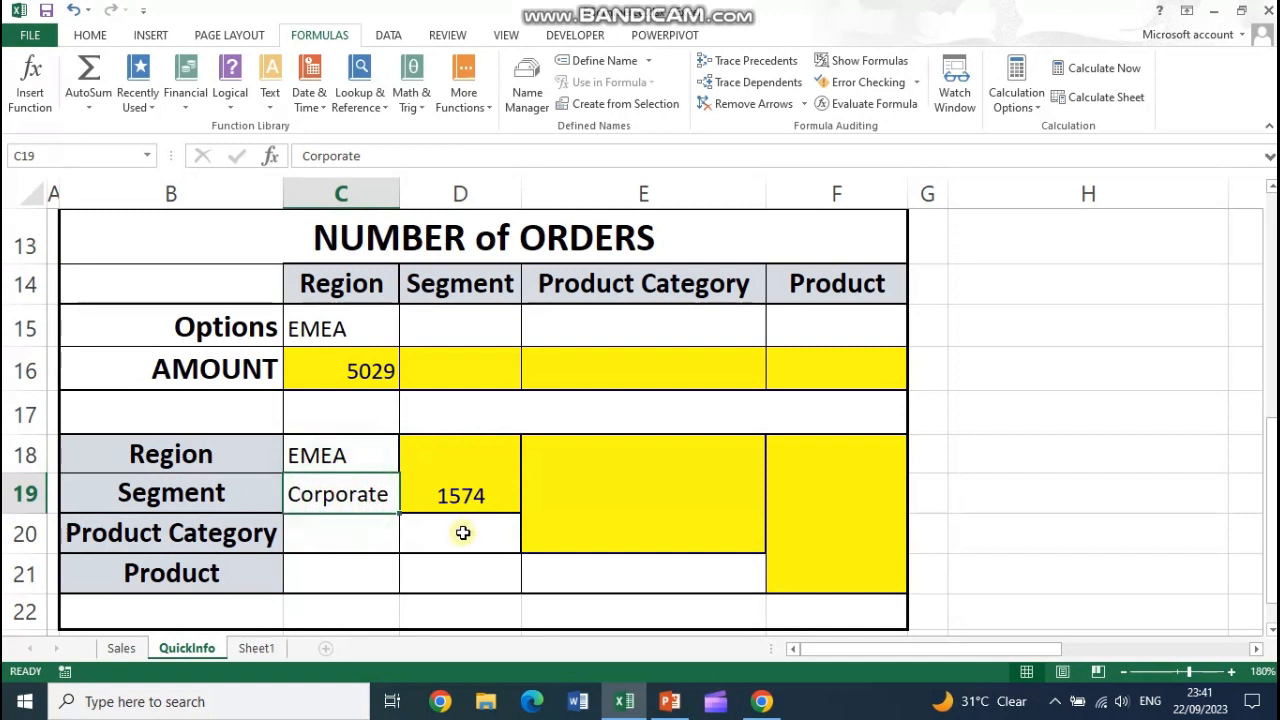
- Align the contents of merged cell D18 vertically to the middle
{"action": "left_click", "coordinate": [466, 451]}
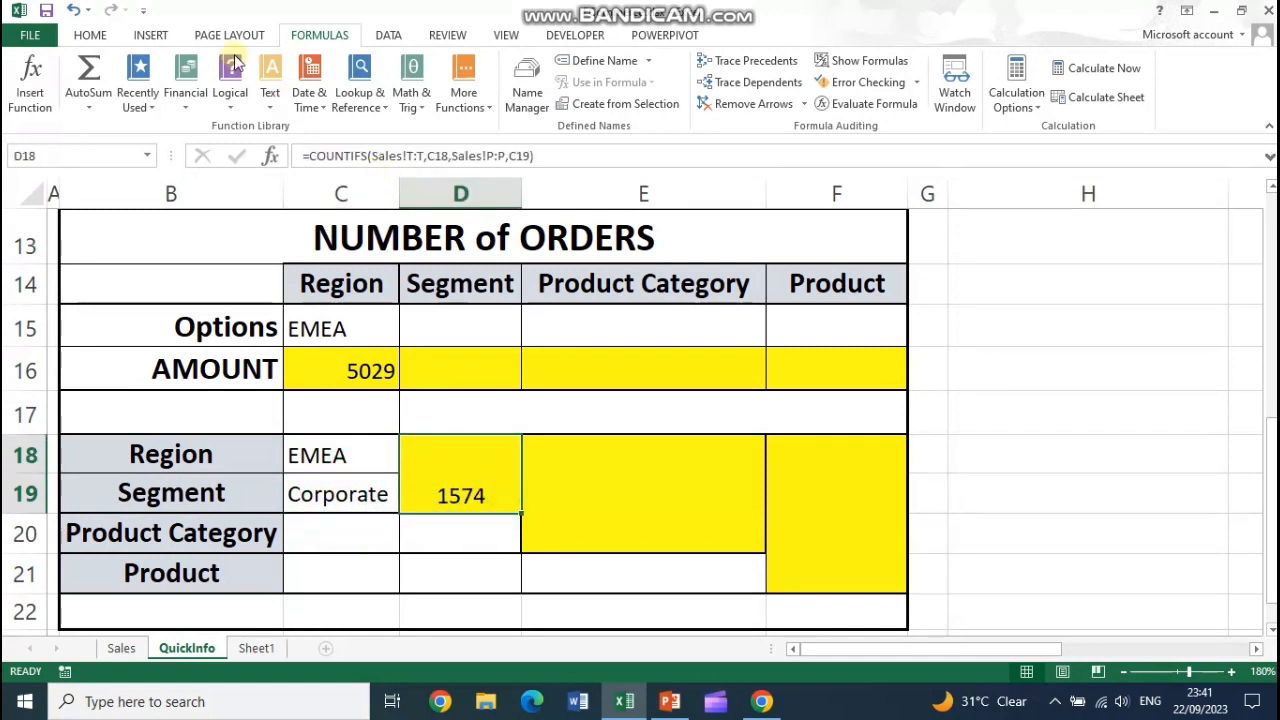
{"action": "left_click", "coordinate": [90, 35]}
{"action": "left_click", "coordinate": [379, 67]}
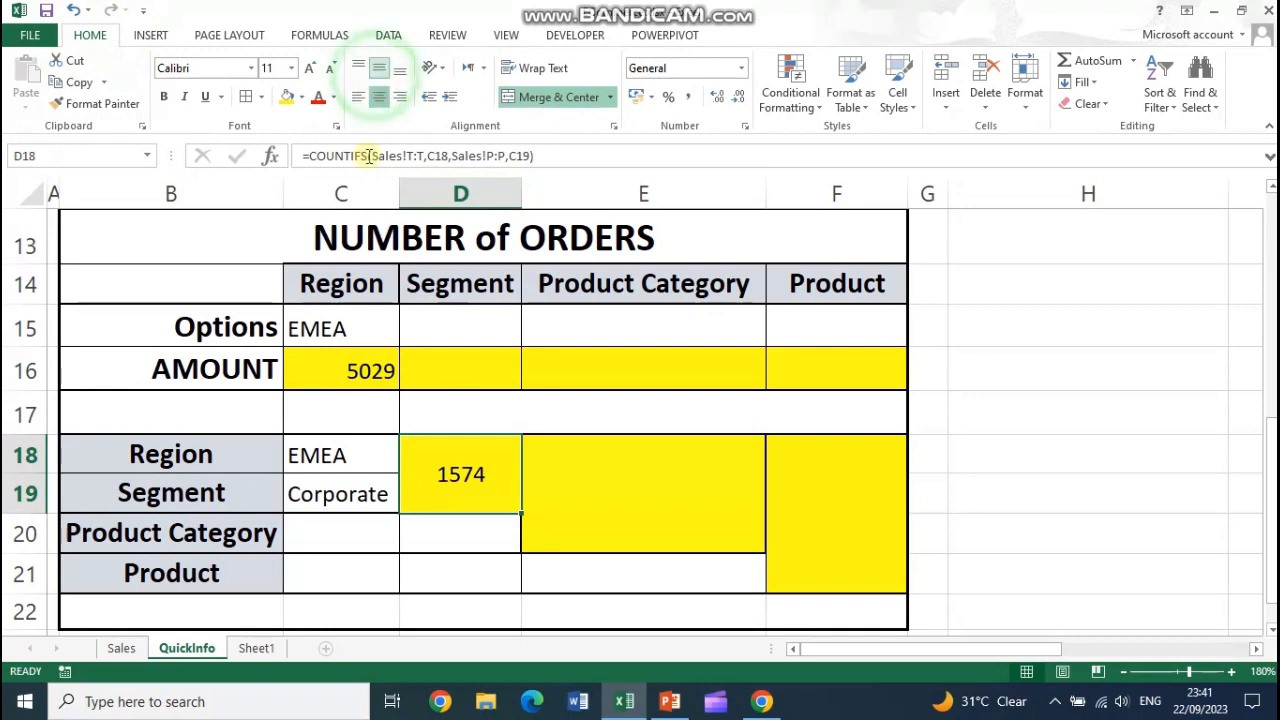
- Compare the SUMIFS formula in E7 of the TOTAL SALES table with the COUNTIFS formula and criteria rows of the NUMBER of ORDERS table
{"action": "scroll", "coordinate": [758, 569], "scroll_direction": "up", "scroll_amount": 1}
{"action": "scroll", "coordinate": [758, 569], "scroll_direction": "up", "scroll_amount": 3}
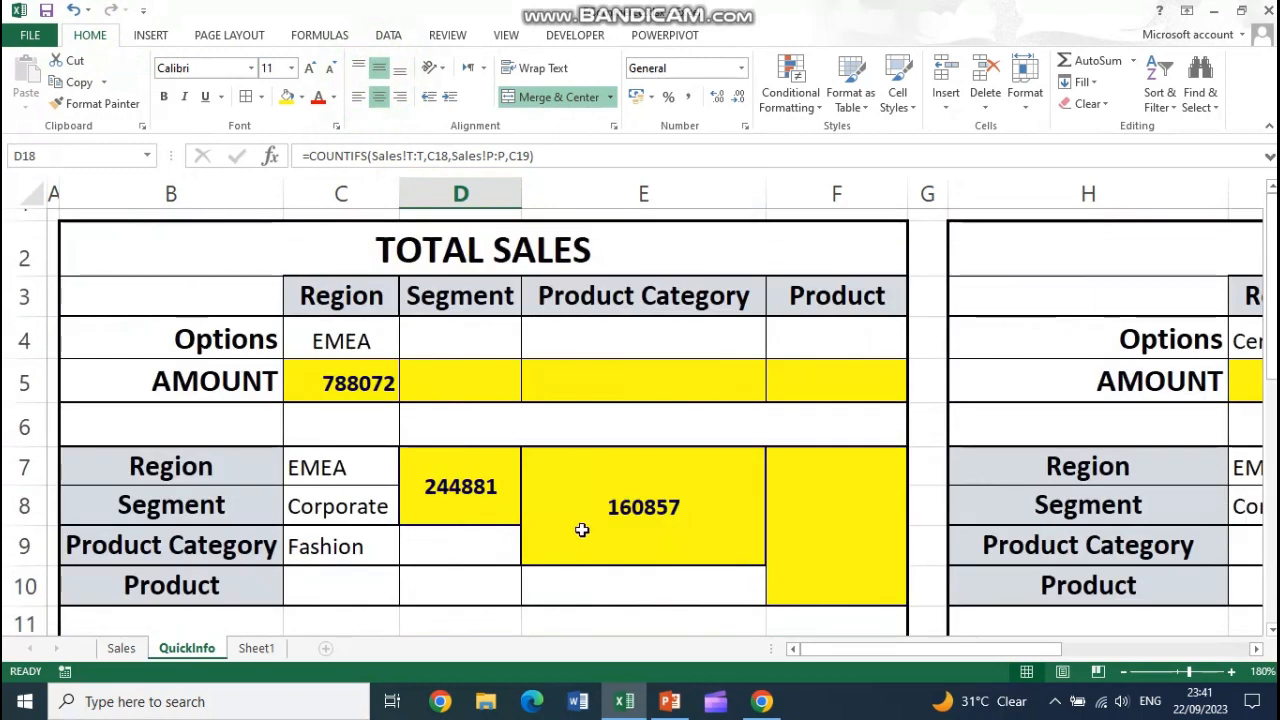
{"action": "left_click", "coordinate": [600, 543]}
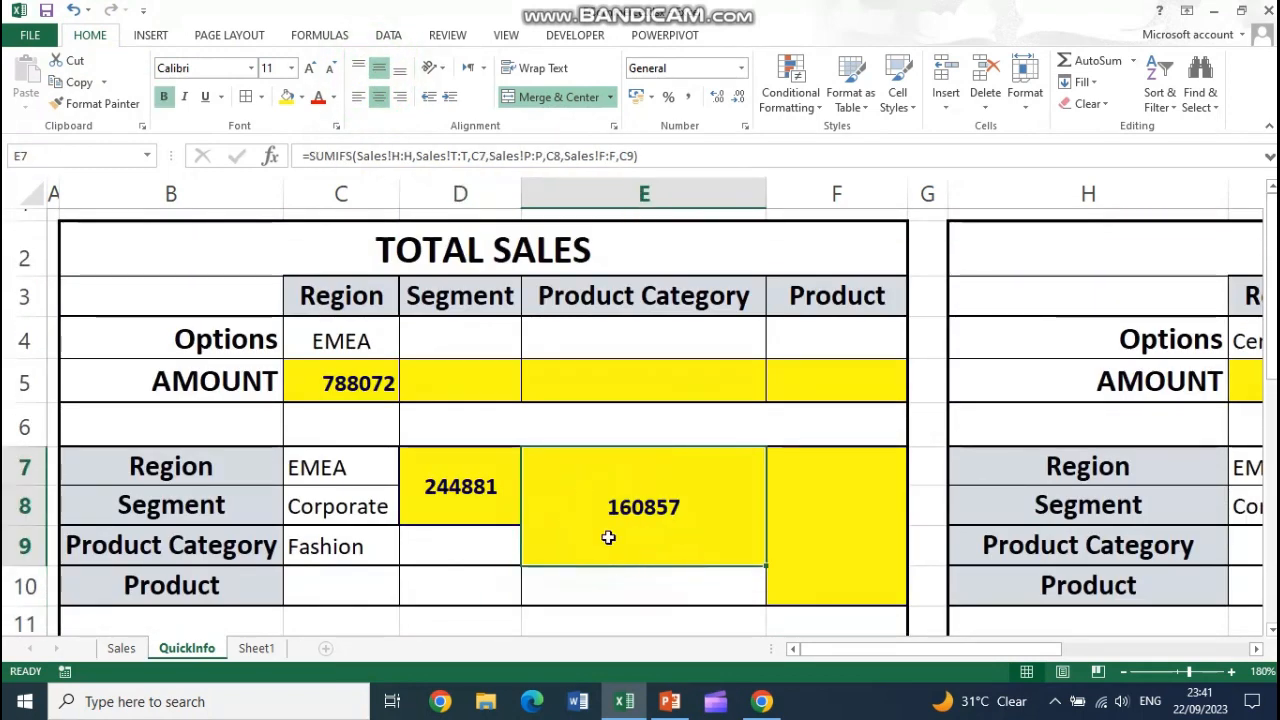
{"action": "scroll", "coordinate": [608, 538], "scroll_direction": "down", "scroll_amount": 6}
{"action": "left_click", "coordinate": [434, 233]}
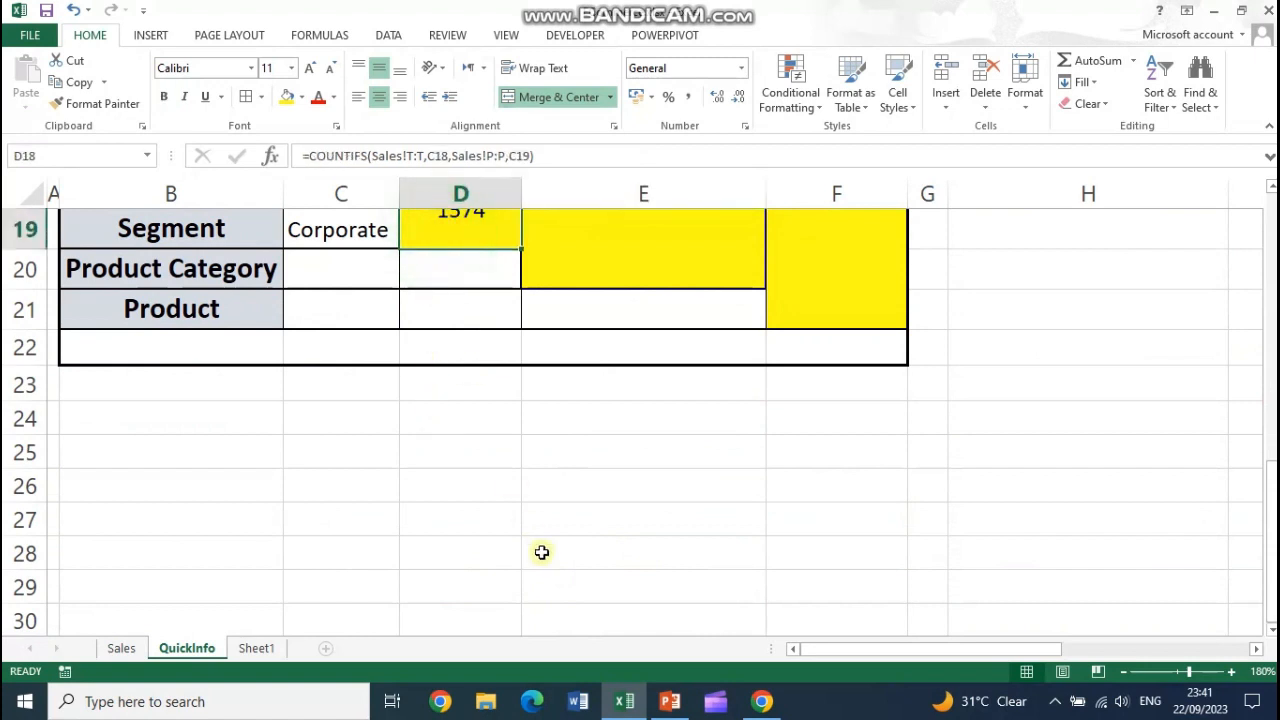
{"action": "scroll", "coordinate": [541, 552], "scroll_direction": "up", "scroll_amount": 2}
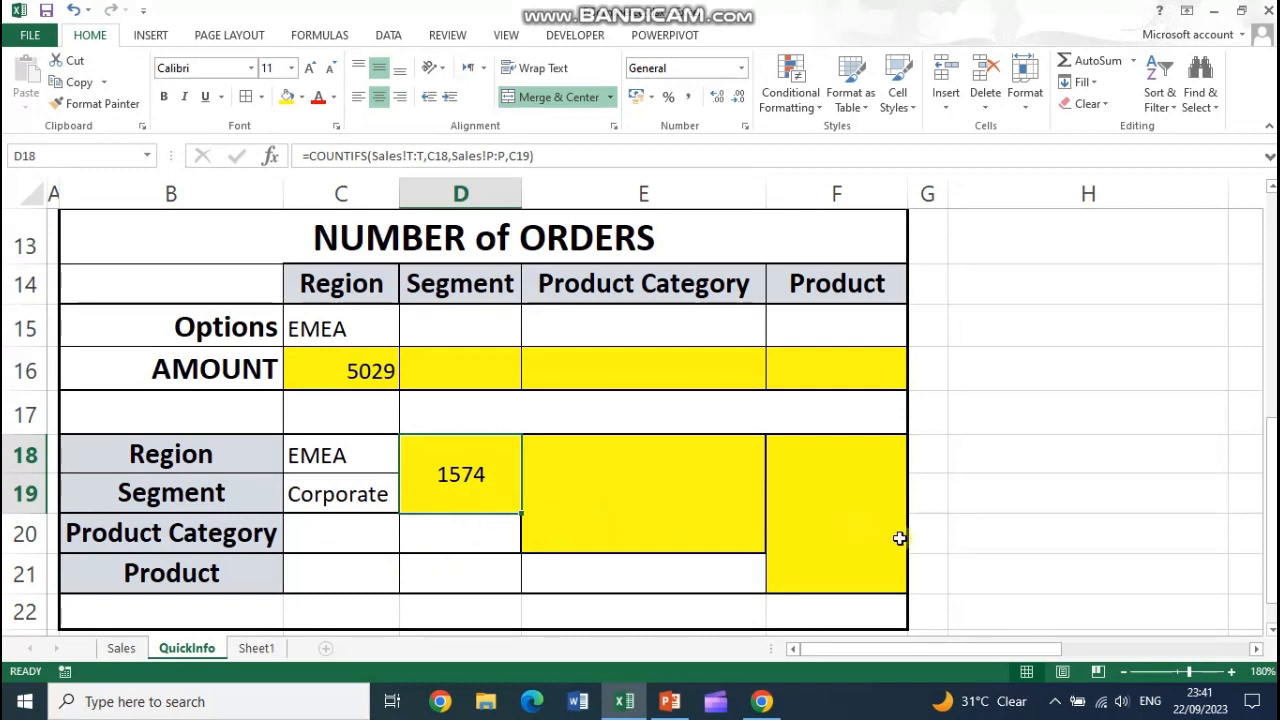
{"action": "scroll", "coordinate": [899, 538], "scroll_direction": "up", "scroll_amount": 2}
{"action": "scroll", "coordinate": [284, 534], "scroll_direction": "down", "scroll_amount": 2}
{"action": "left_click", "coordinate": [193, 456]}
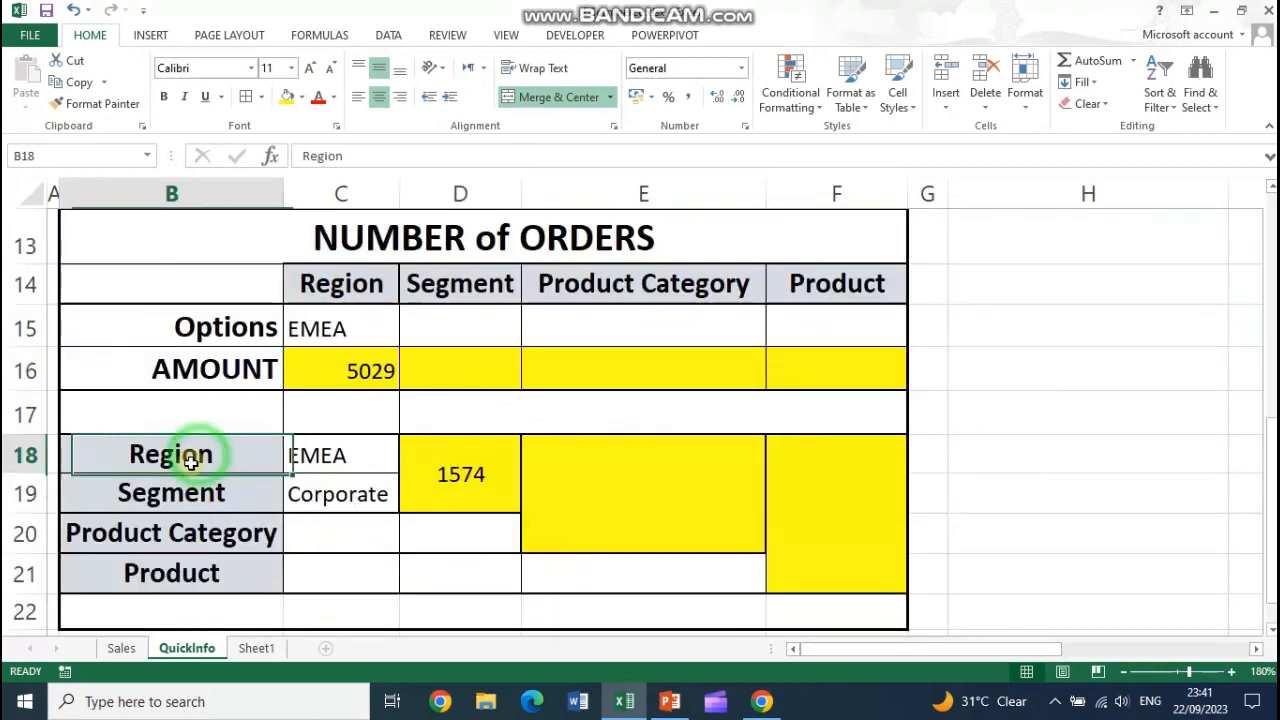
{"action": "left_click", "coordinate": [214, 493]}
{"action": "scroll", "coordinate": [455, 575], "scroll_direction": "up", "scroll_amount": 3}
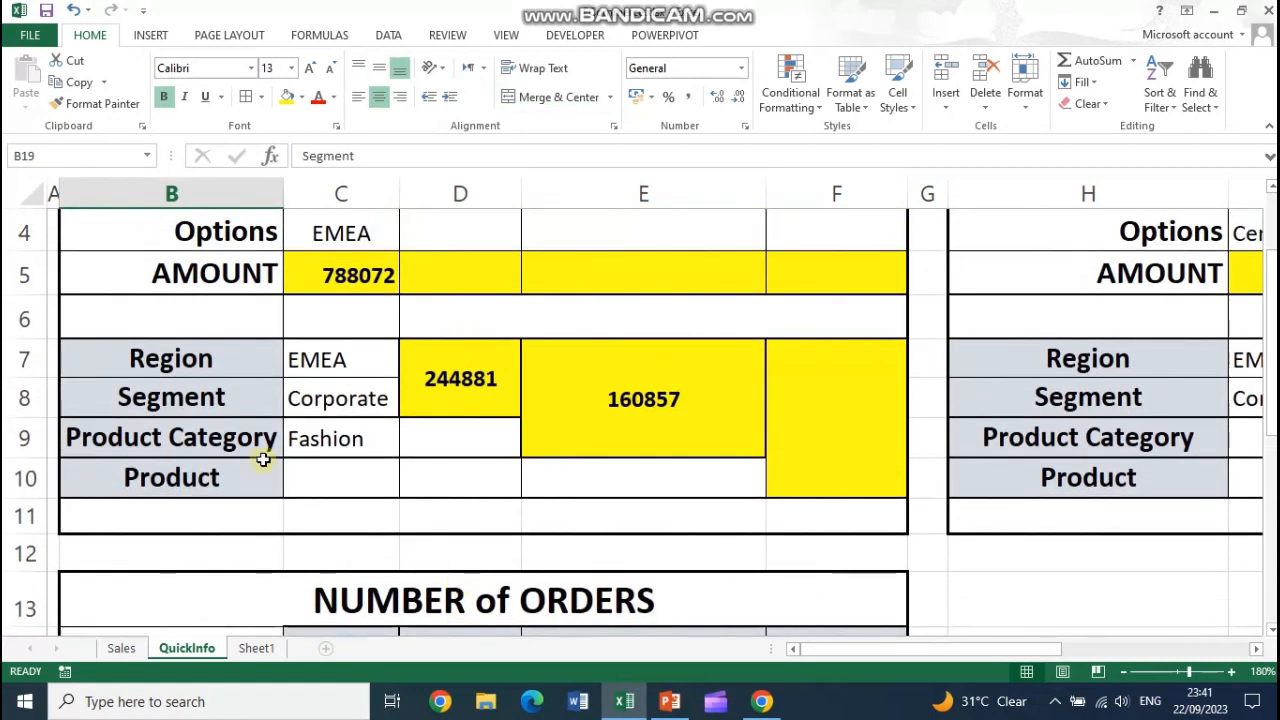
- Examine the Region, Segment, Product Category and Product criteria labels in B18:B21 of the NUMBER of ORDERS table
{"action": "scroll", "coordinate": [243, 574], "scroll_direction": "down", "scroll_amount": 4}
{"action": "scroll", "coordinate": [220, 504], "scroll_direction": "down", "scroll_amount": 1}
{"action": "left_click", "coordinate": [178, 322]}
{"action": "left_click", "coordinate": [168, 362]}
{"action": "left_click", "coordinate": [166, 393]}
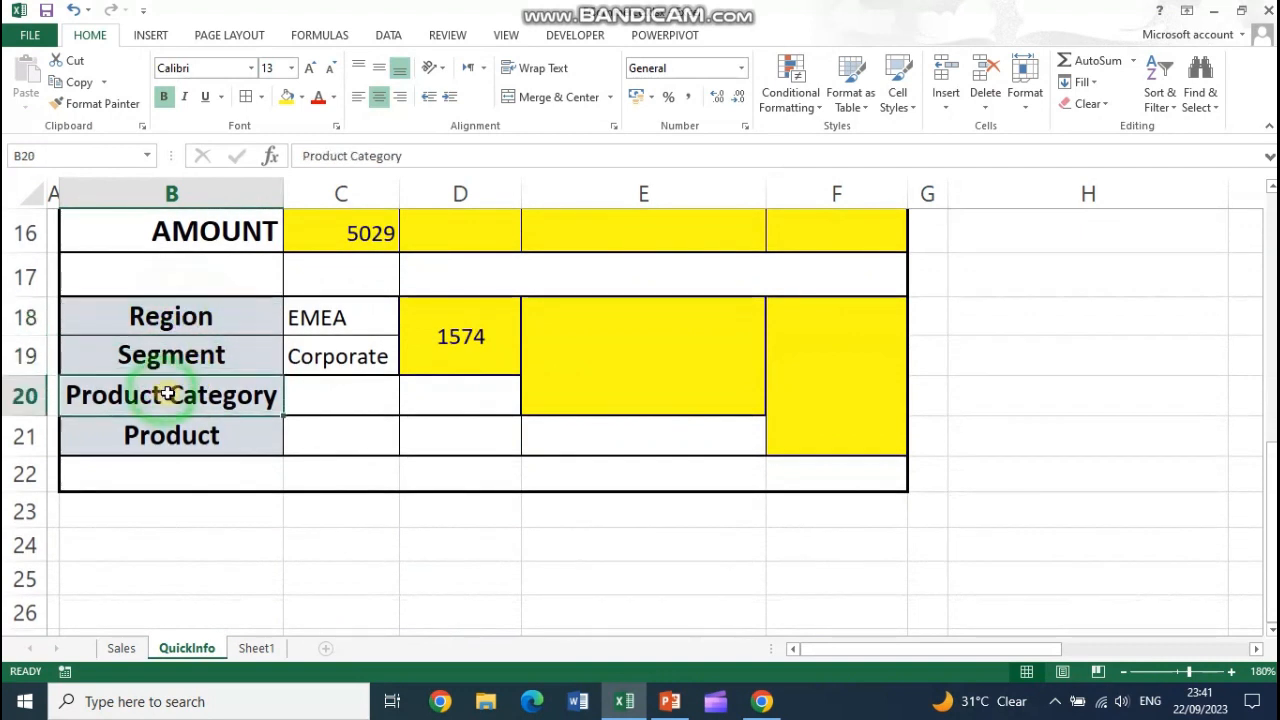
{"action": "left_click", "coordinate": [177, 434]}
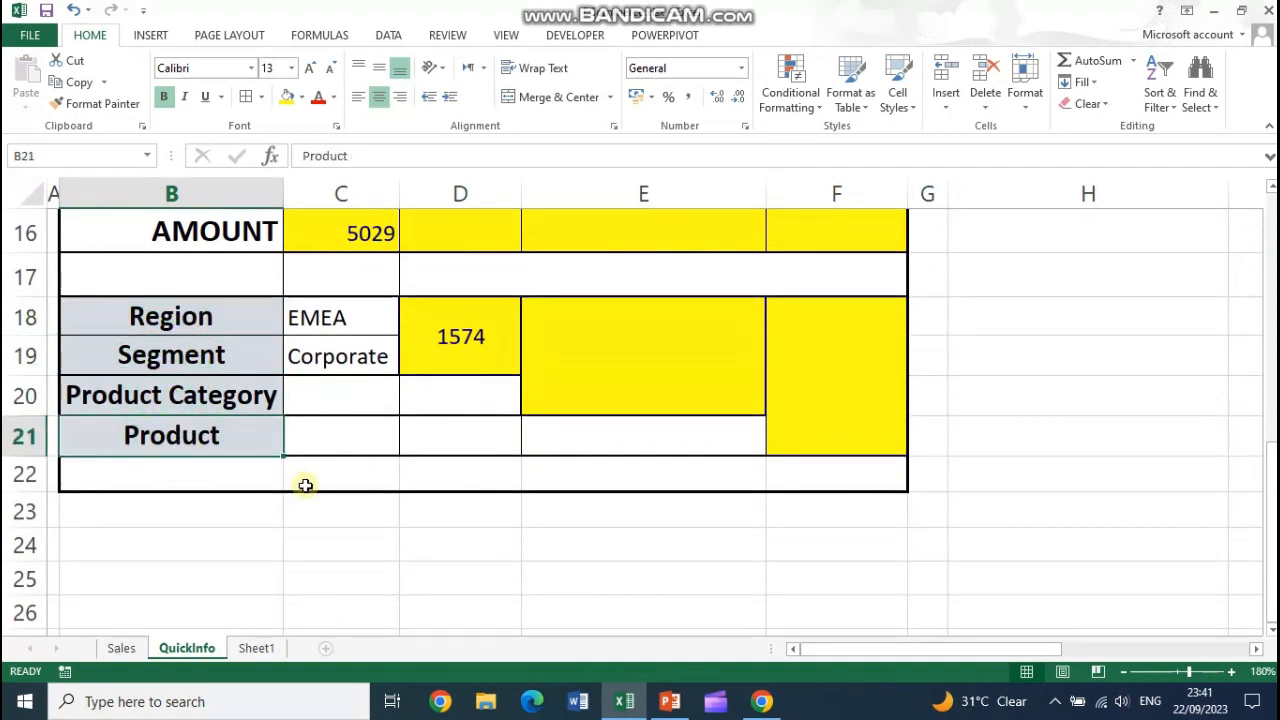
{"action": "left_click_drag", "start_coordinate": [203, 315], "coordinate": [189, 434]}
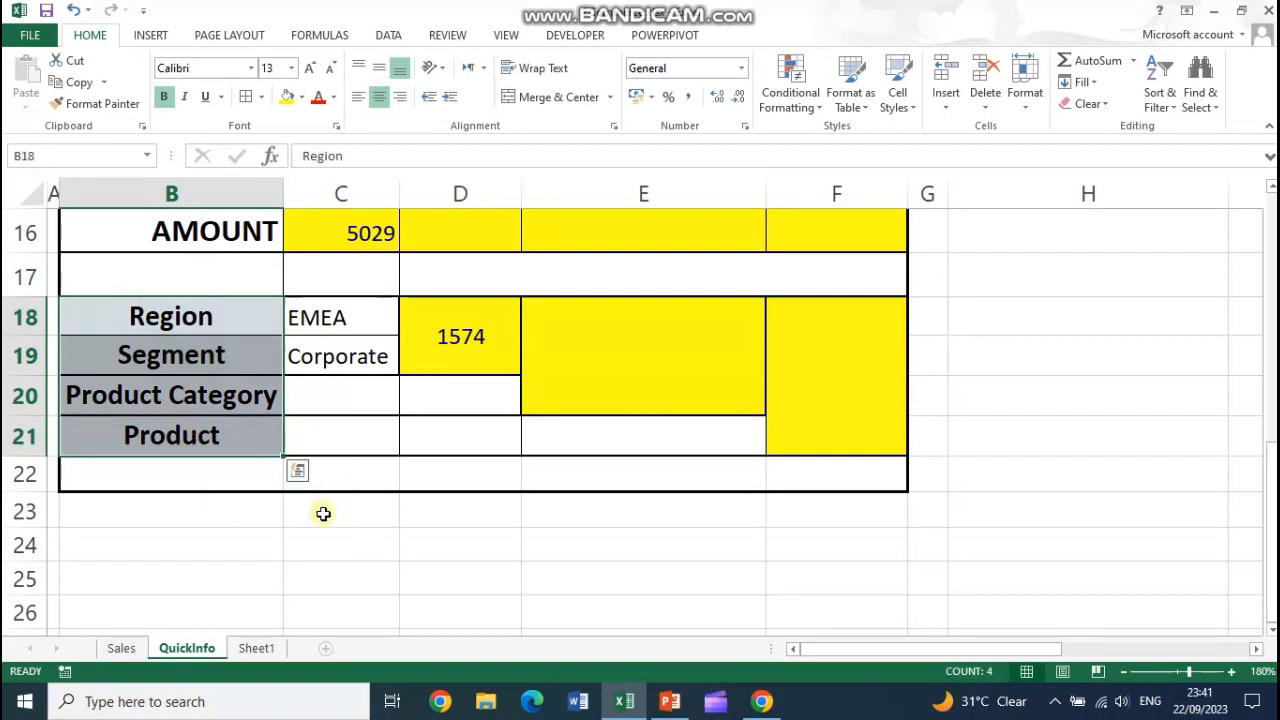
{"action": "left_click_drag", "start_coordinate": [250, 322], "coordinate": [251, 435]}
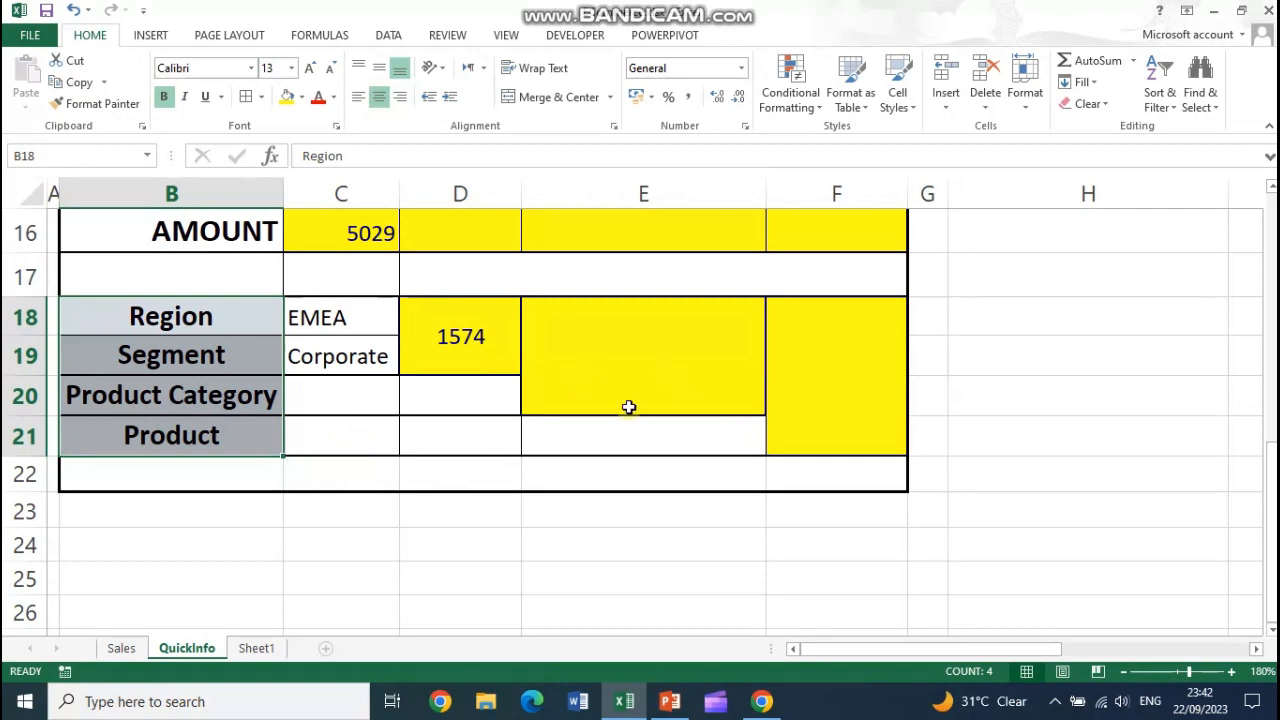
- Reduce the AVERAGEIFS result in J7 of the AVERAGE SALES table to zero decimal places and align it vertically to the middle
{"action": "scroll", "coordinate": [625, 410], "scroll_direction": "up", "scroll_amount": 5}
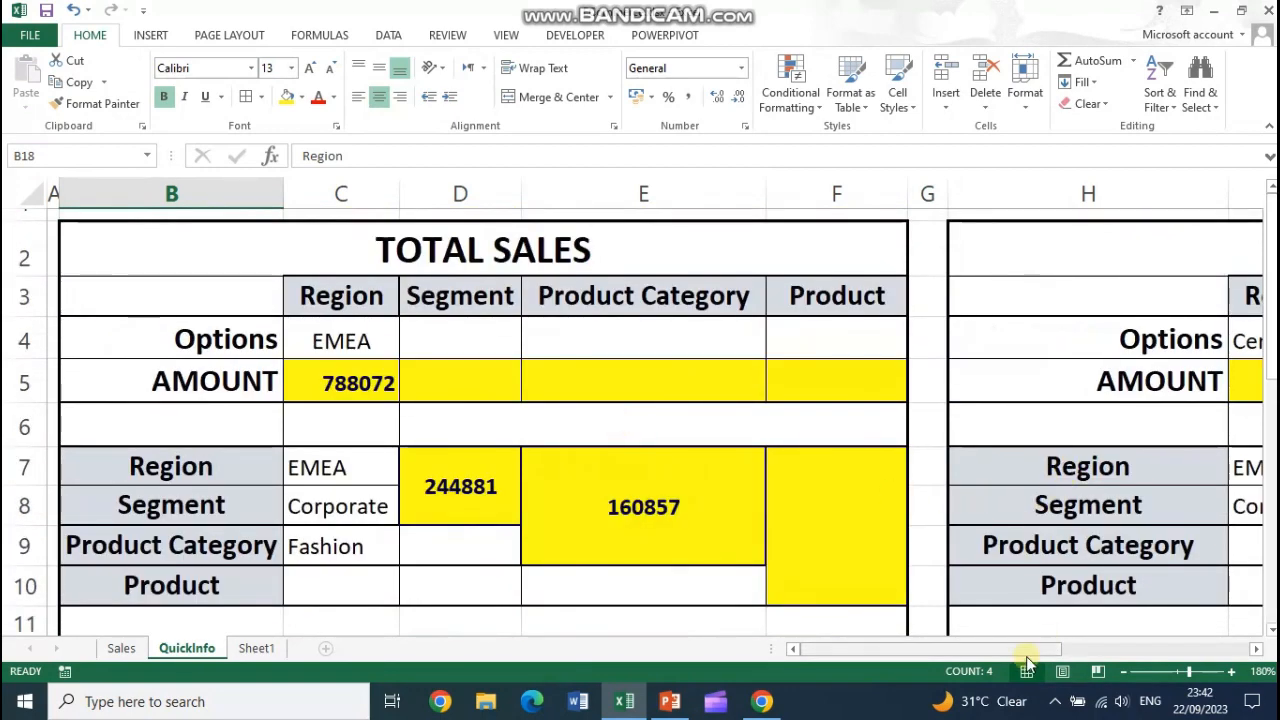
{"action": "left_click_drag", "start_coordinate": [1035, 649], "coordinate": [1189, 650]}
{"action": "left_click", "coordinate": [900, 506]}
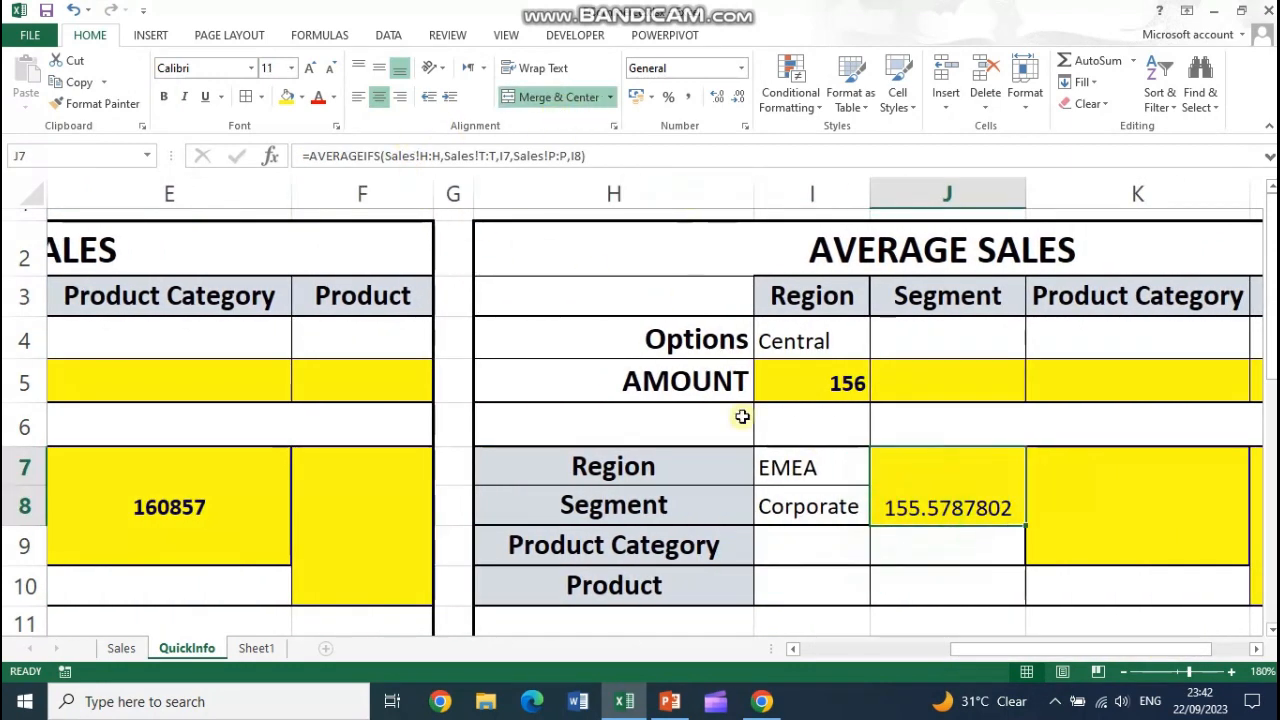
{"action": "left_click", "coordinate": [737, 97]}
{"action": "left_click", "coordinate": [737, 97]}
{"action": "left_click", "coordinate": [737, 97]}
{"action": "left_click", "coordinate": [737, 97]}
{"action": "left_click", "coordinate": [737, 98]}
{"action": "left_click", "coordinate": [737, 98]}
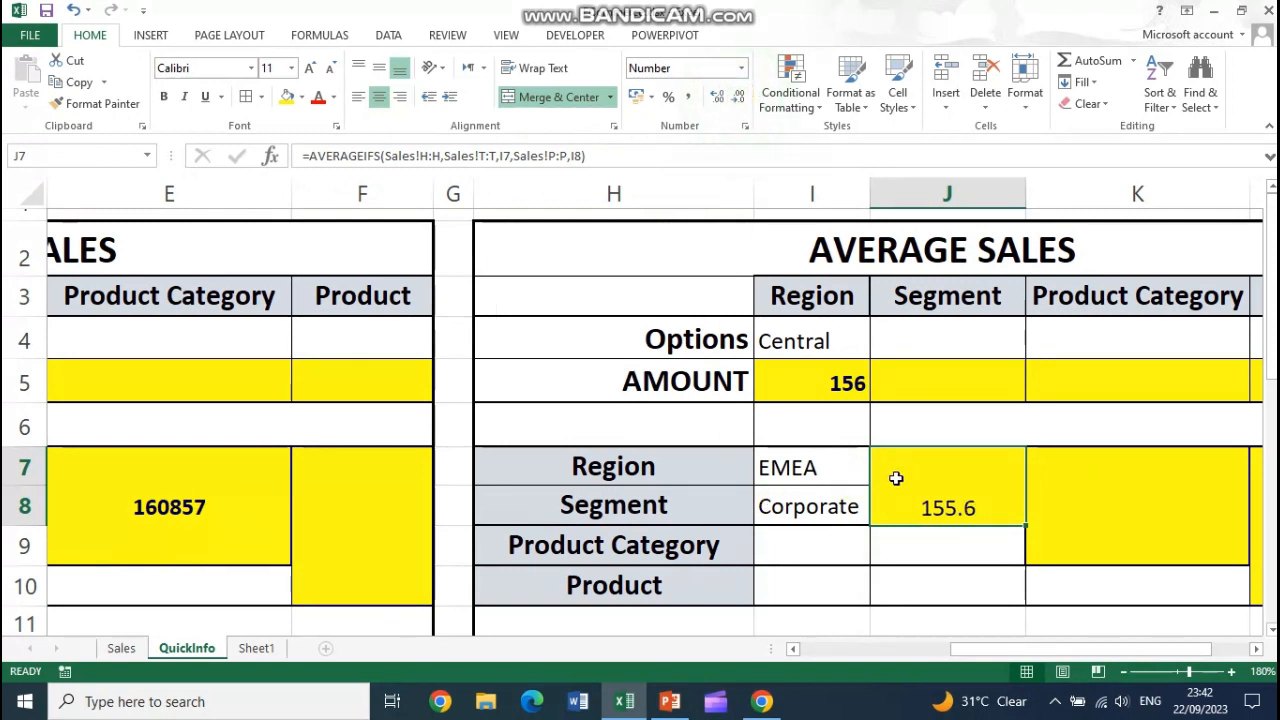
{"action": "left_click", "coordinate": [737, 97]}
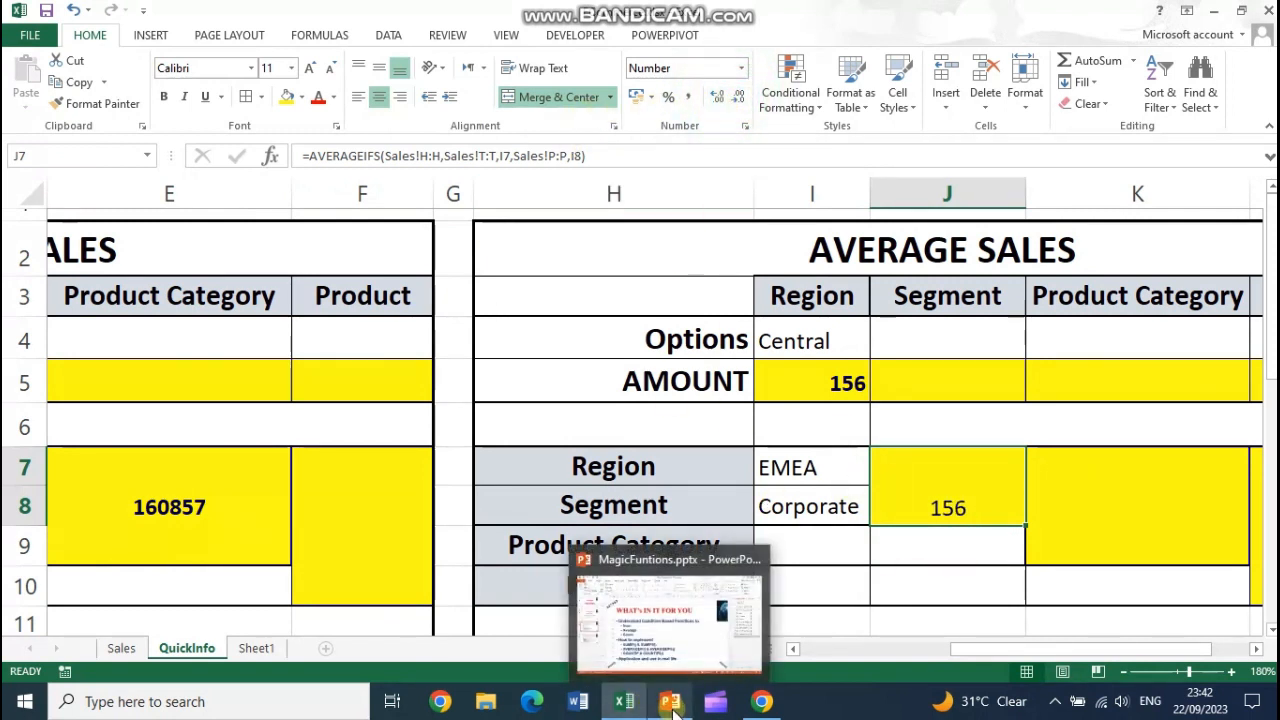
{"action": "left_click", "coordinate": [378, 67]}
- Review the TOTAL SALES table's category headings in row 3 and its Options cells C4:F4
{"action": "left_click_drag", "start_coordinate": [1098, 648], "coordinate": [950, 648]}
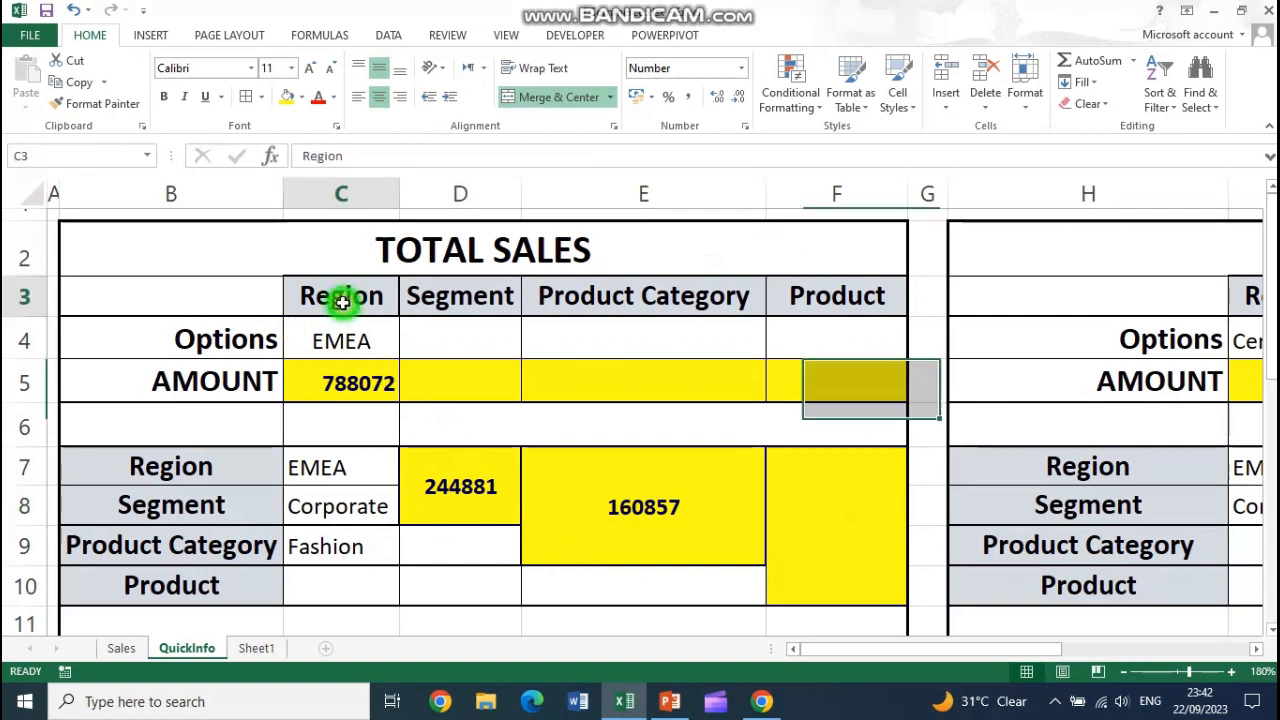
{"action": "left_click_drag", "start_coordinate": [340, 297], "coordinate": [754, 294]}
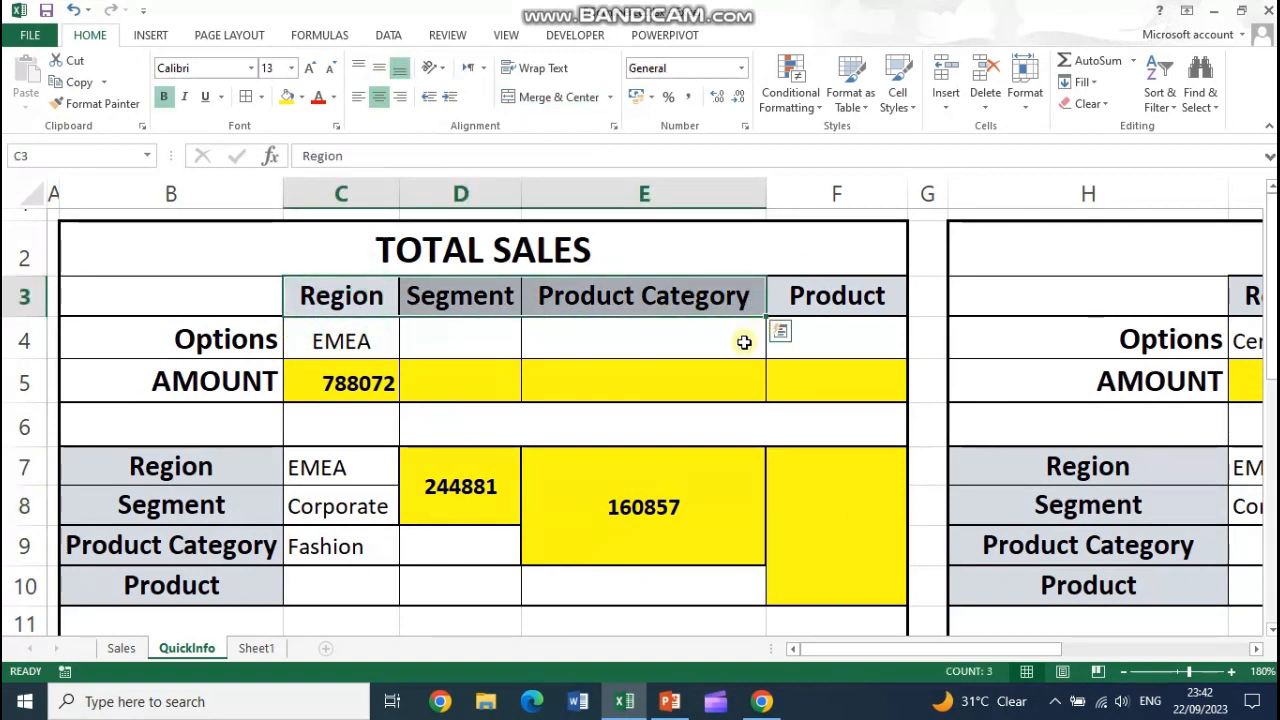
{"action": "left_click", "coordinate": [352, 340]}
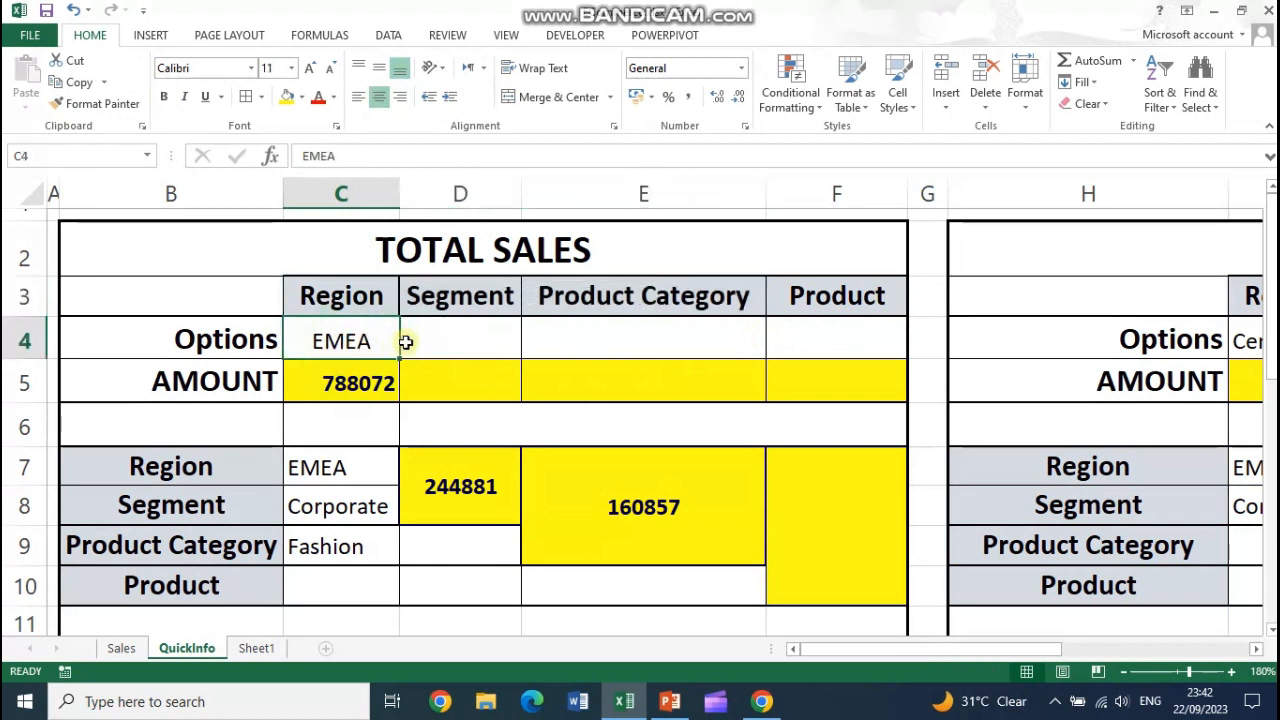
{"action": "left_click_drag", "start_coordinate": [360, 341], "coordinate": [835, 342]}
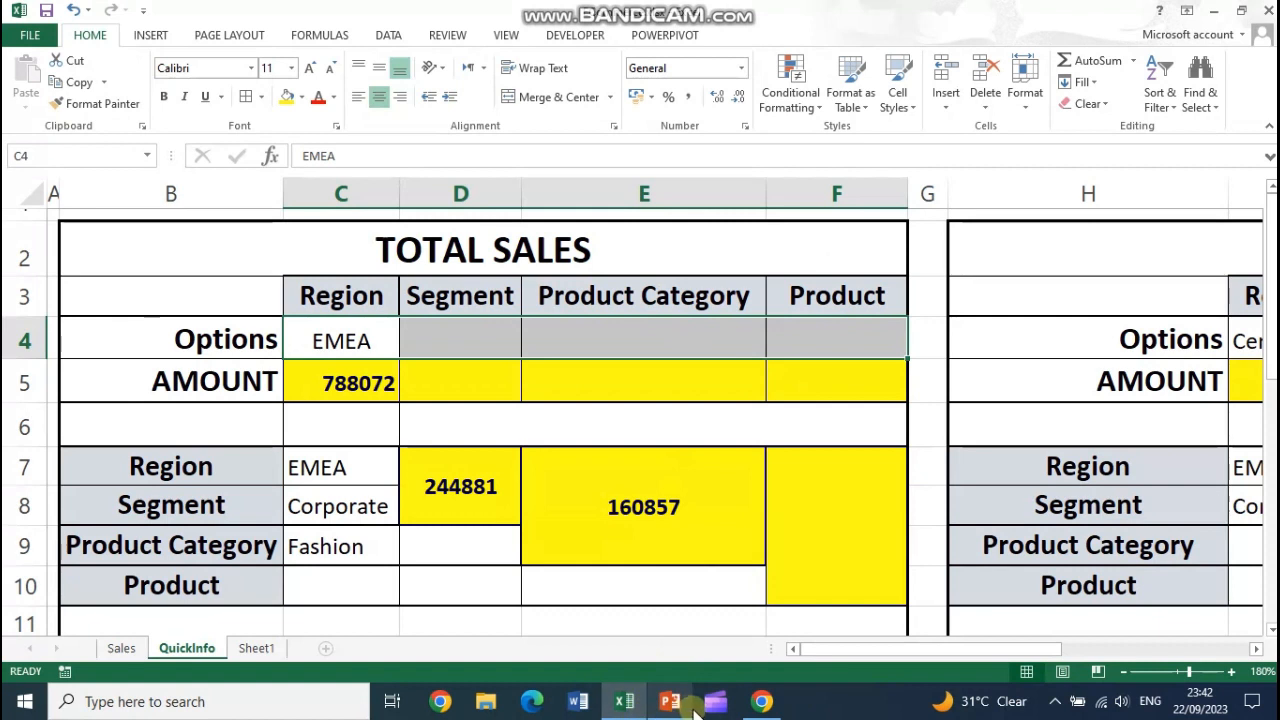
- Switch to the MagicFuntions.pptx presentation in PowerPoint and play the WHAT HAVE WE ACHIEVED slide, revealing the SUMIF and SUMIFS syntax lines
{"action": "mouse_move", "coordinate": [668, 708]}
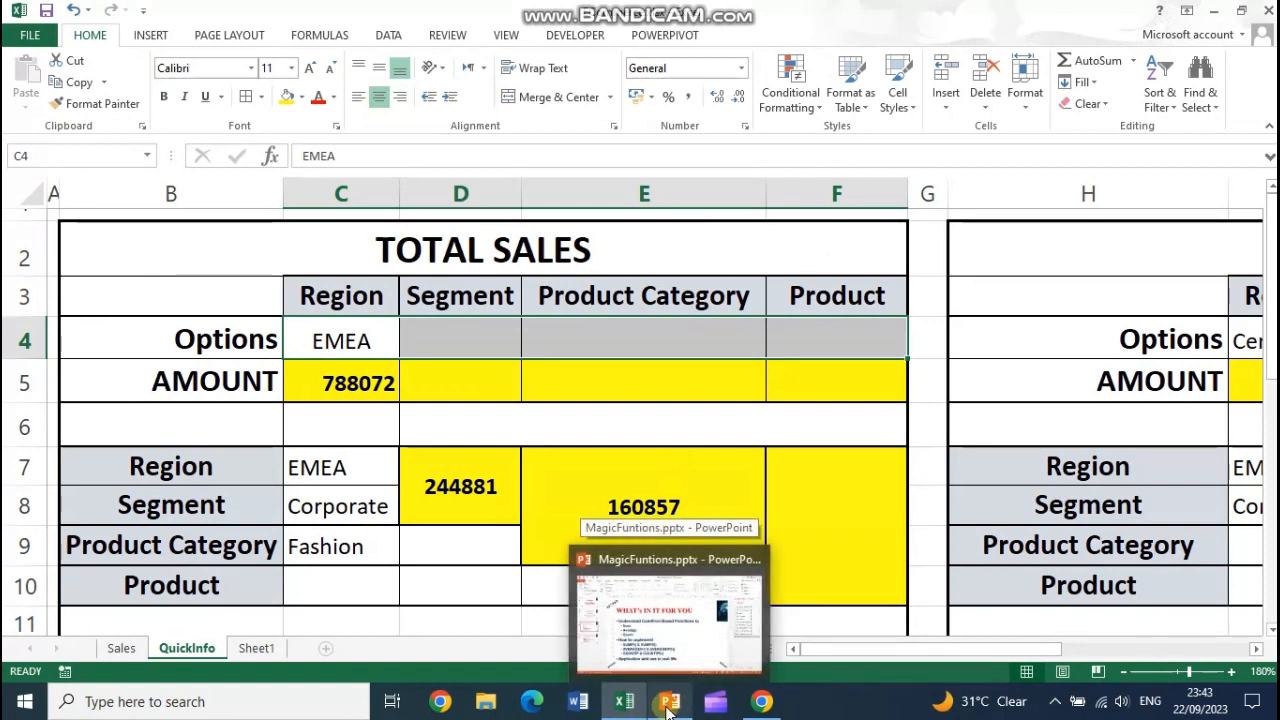
{"action": "left_click", "coordinate": [668, 706]}
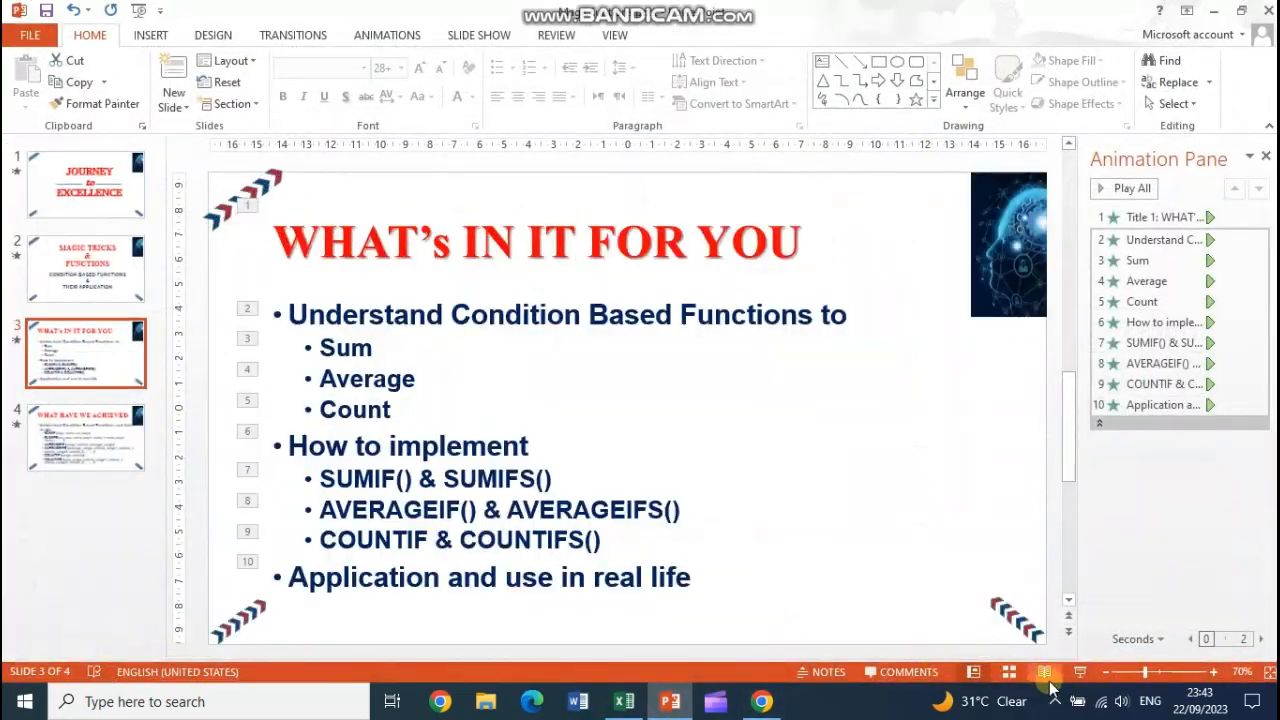
{"action": "left_click", "coordinate": [1044, 674]}
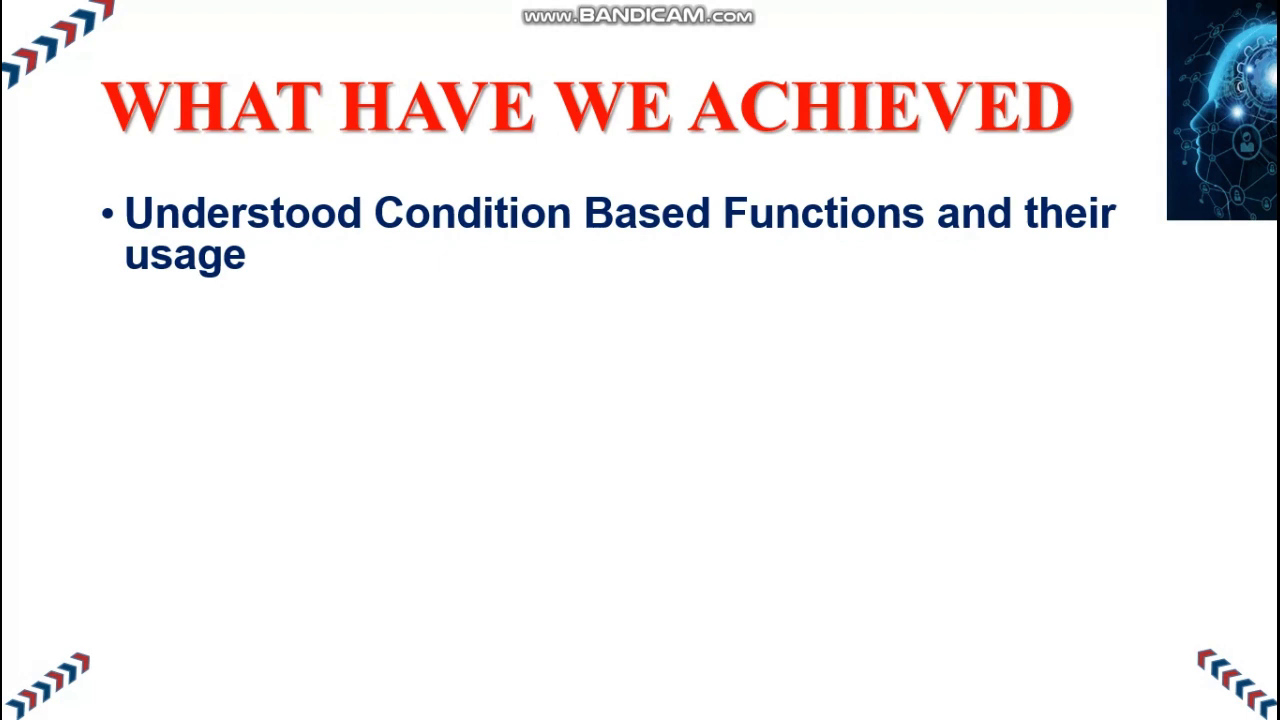
{"action": "key", "text": "Right"}
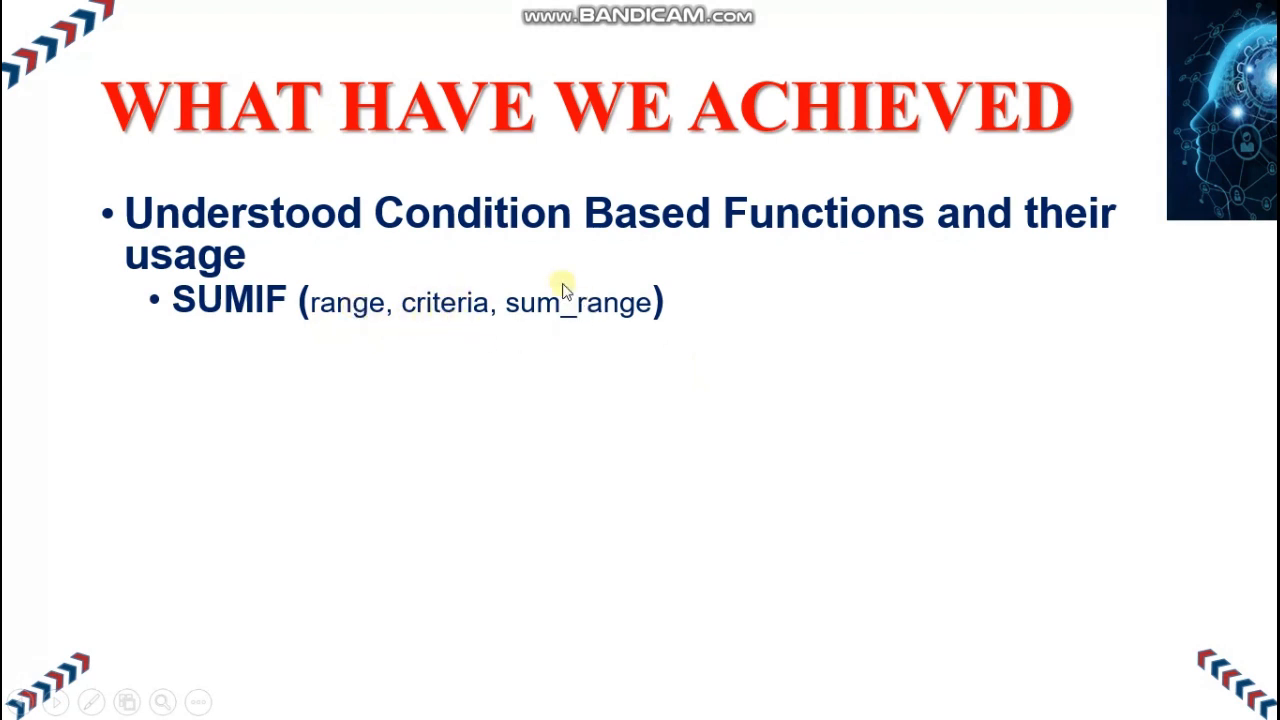
{"action": "left_click", "coordinate": [863, 425]}
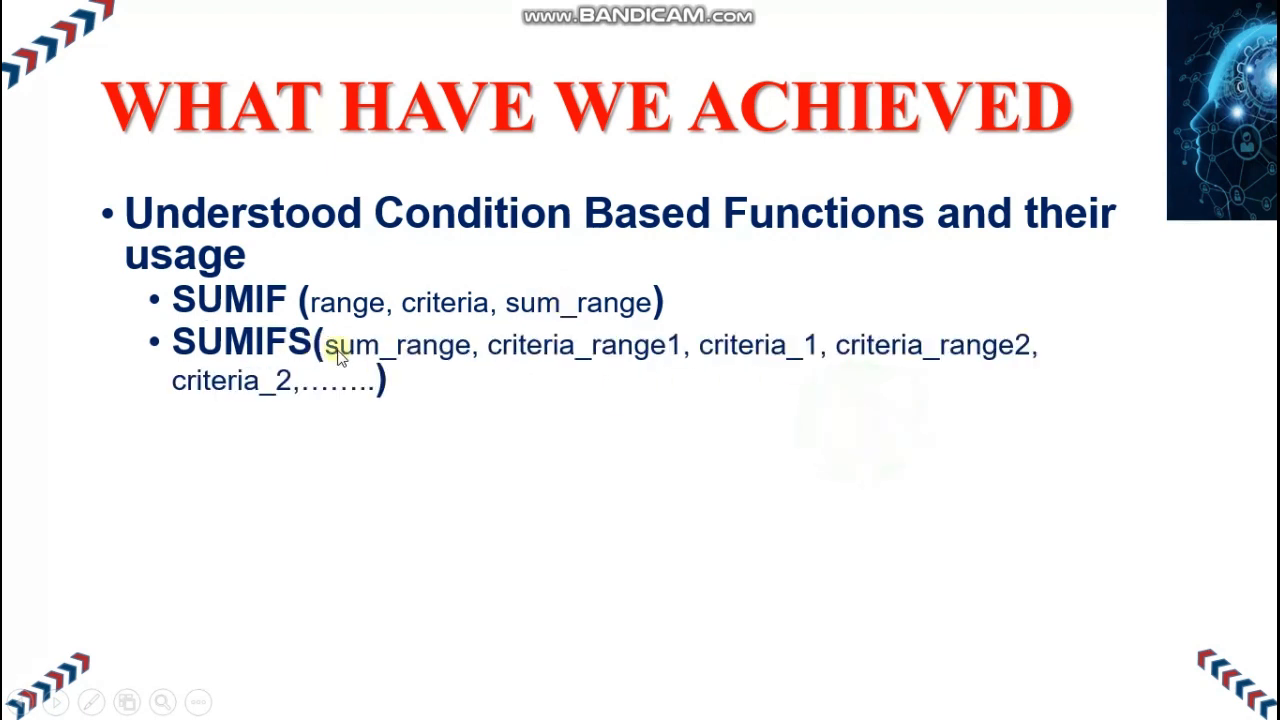